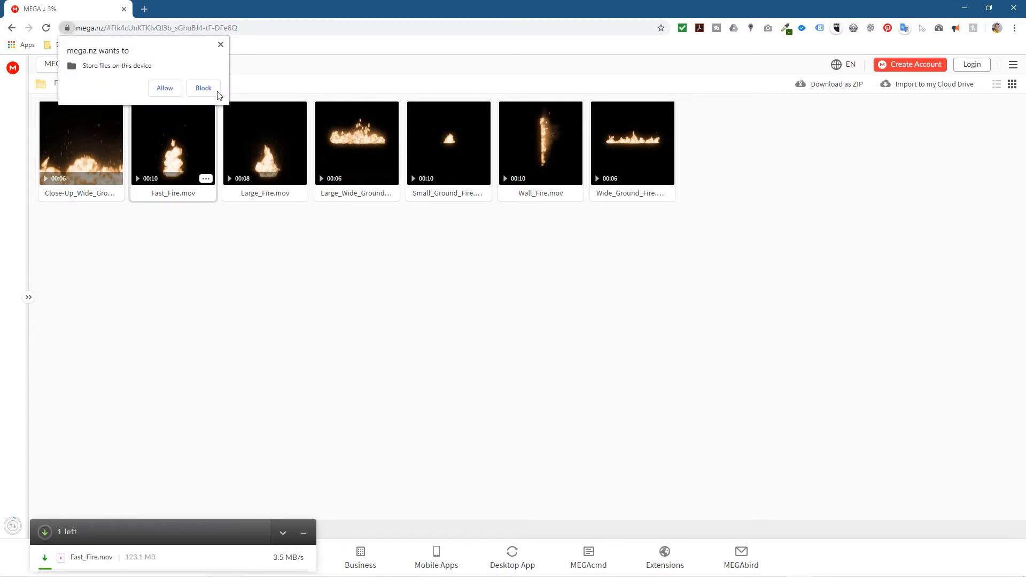
Block the site's file storage request, move the downloaded Fast_Fire video into the desktop tutorial folder, and close the browser.
left_click(207, 90)
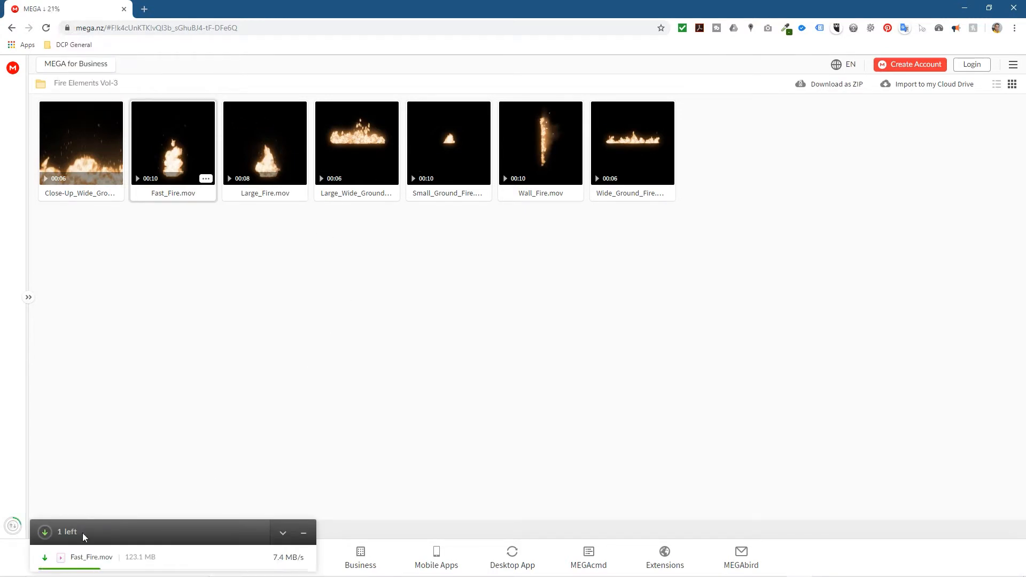
left_click_drag(540, 14, 321, 18)
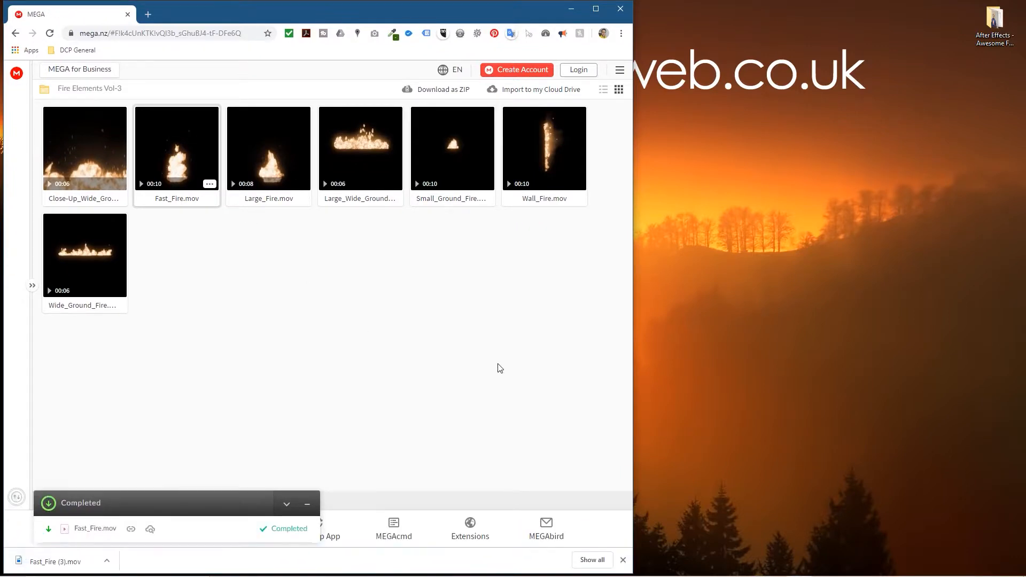
left_click_drag(74, 565, 993, 32)
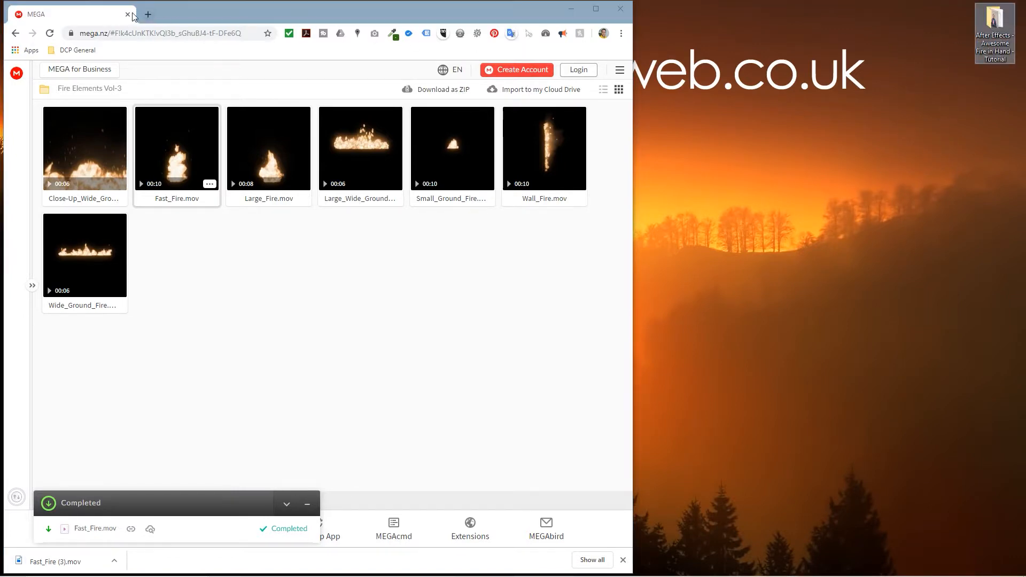
left_click(128, 14)
Open the tutorial folder and preview VID_20191020_210127.mp4 to examine the hand movement.
double_click(994, 26)
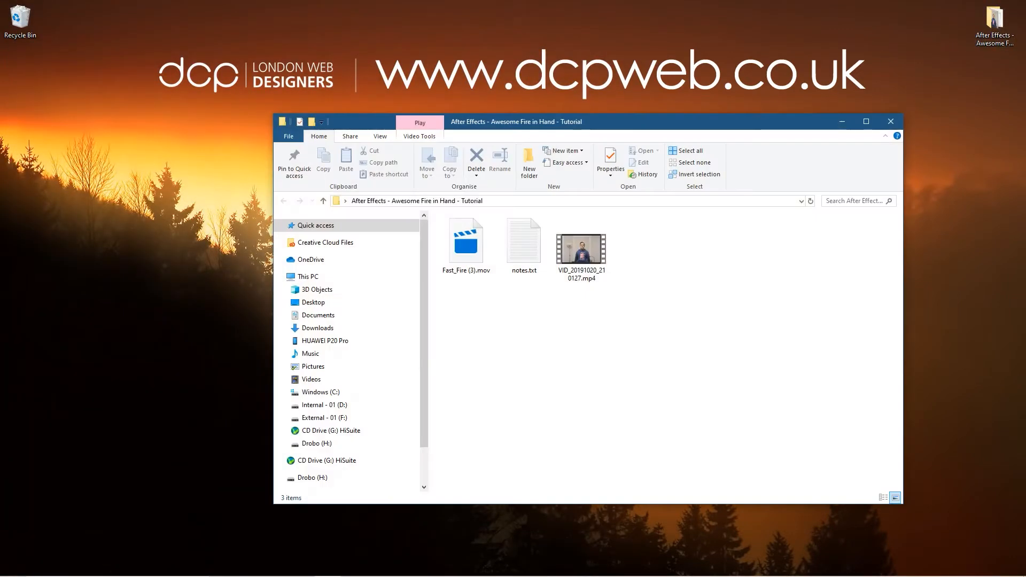
double_click(581, 248)
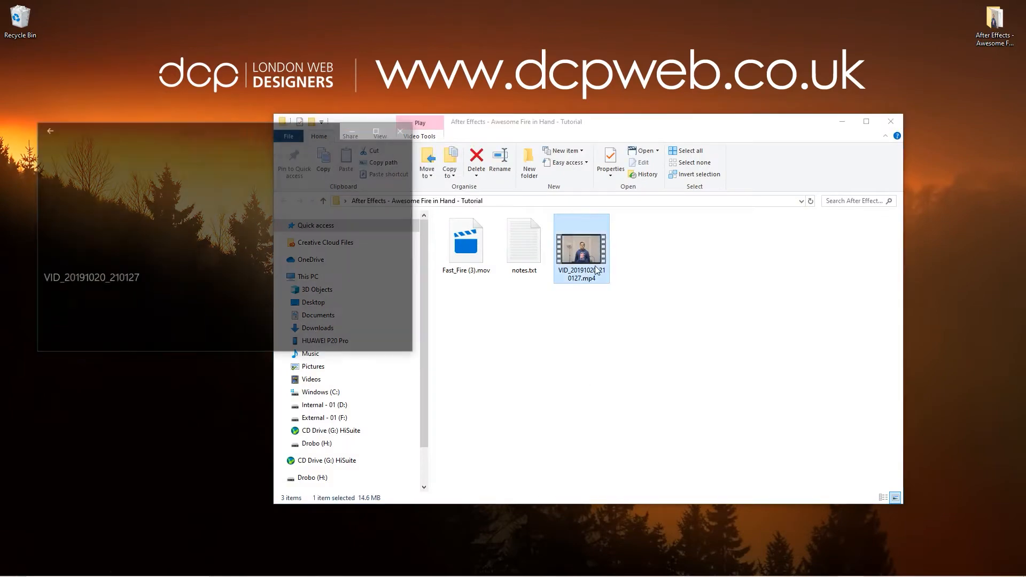
left_click_drag(60, 303, 188, 315)
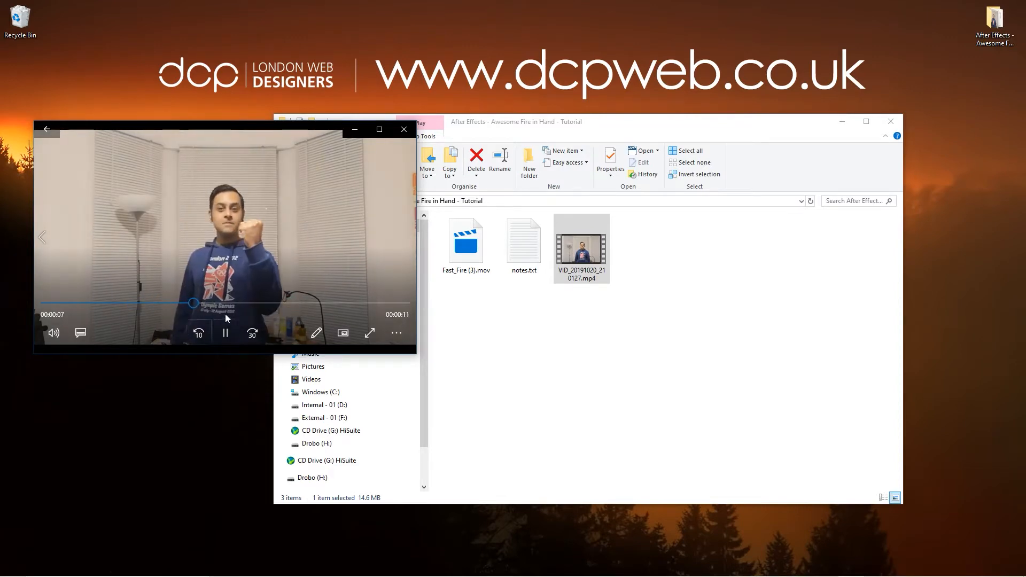
left_click(404, 129)
left_click(748, 294)
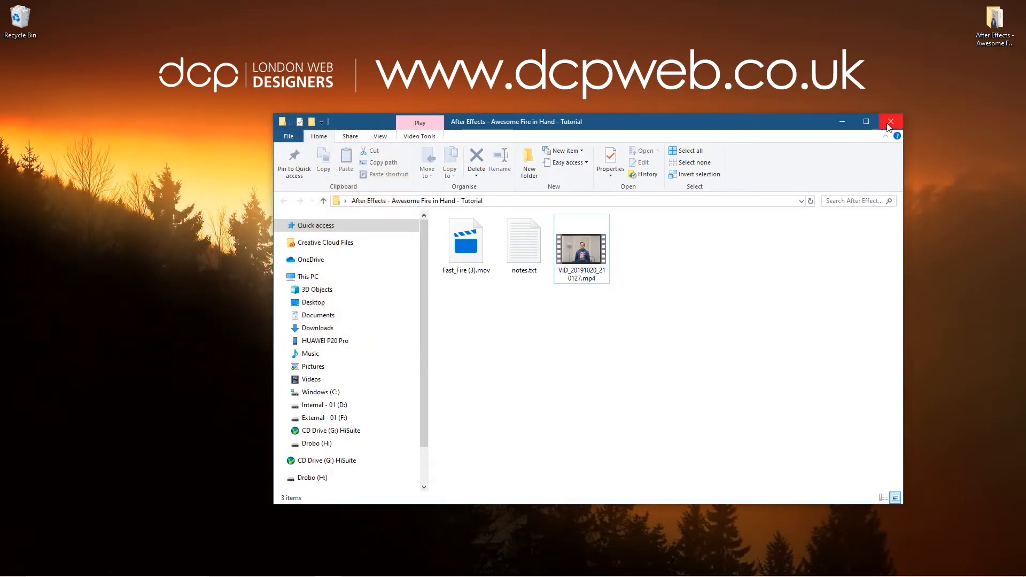
Switch to Adobe After Effects and create a new project.
mouse_move(764, 560)
left_click(824, 566)
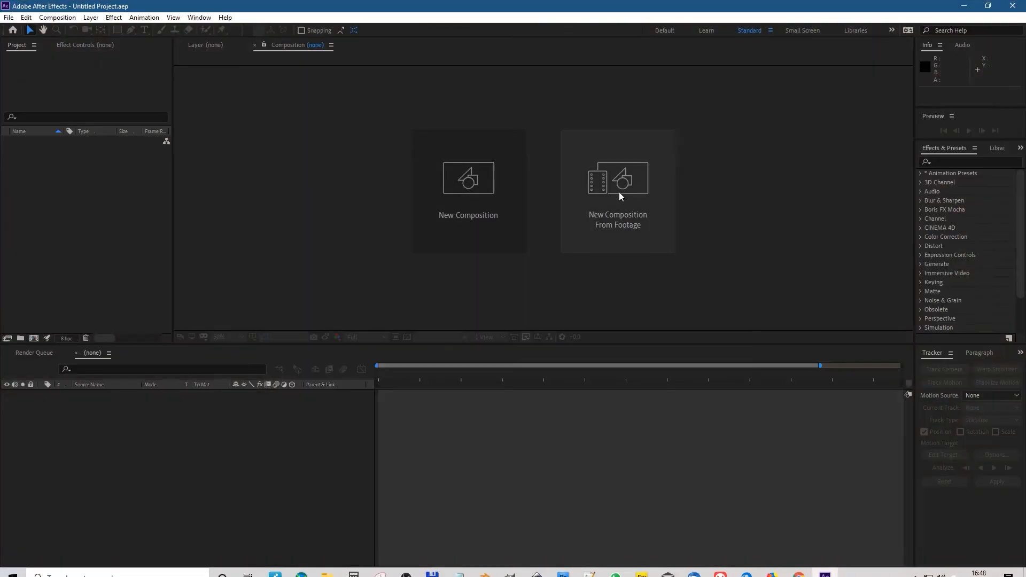
left_click(9, 18)
mouse_move(96, 30)
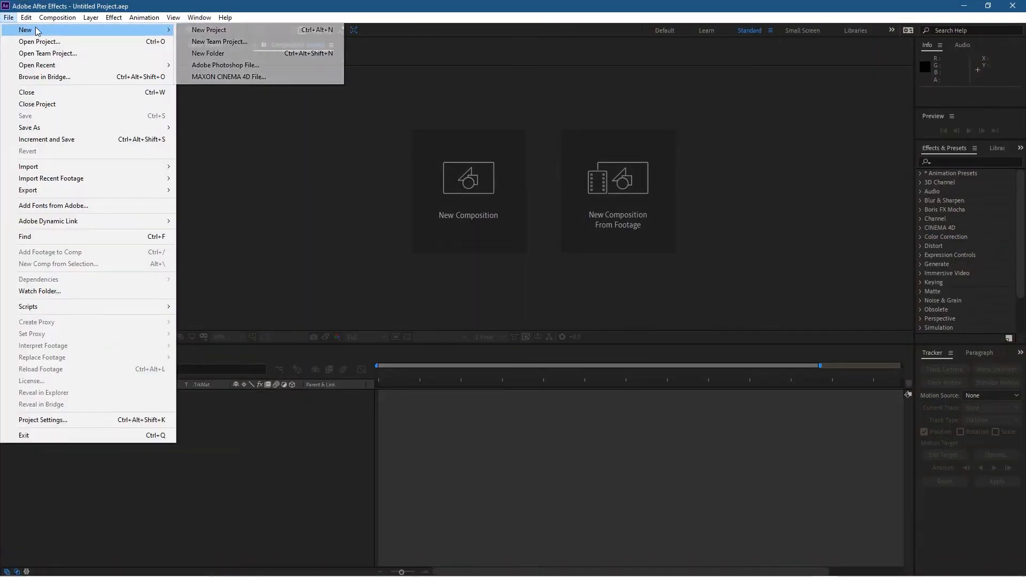
left_click(219, 30)
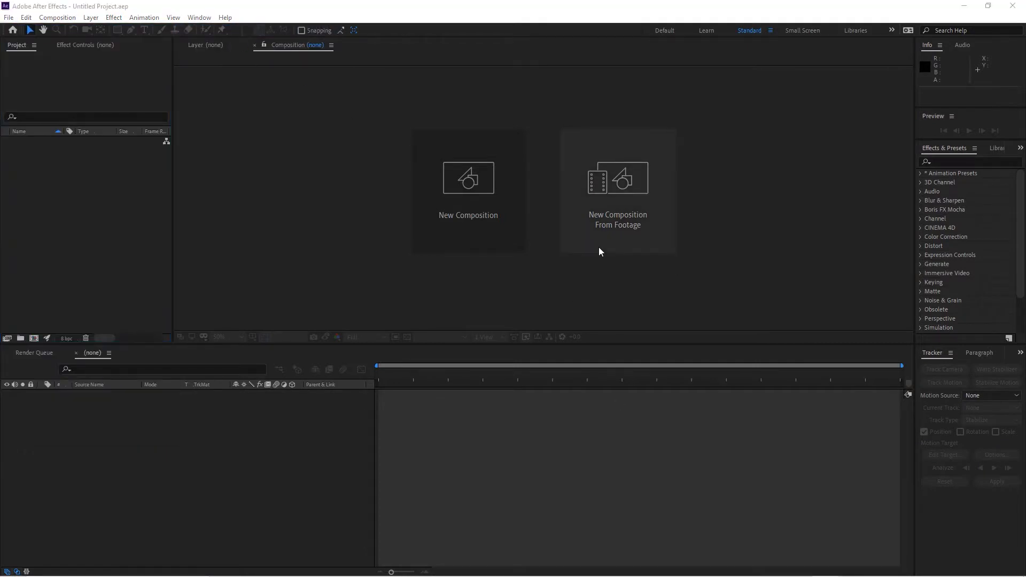
Import VID_20191020_210127.mp4 from the tutorial folder into the project and create a composition from it.
key("alt+Tab")
left_click_drag(598, 247, 59, 196)
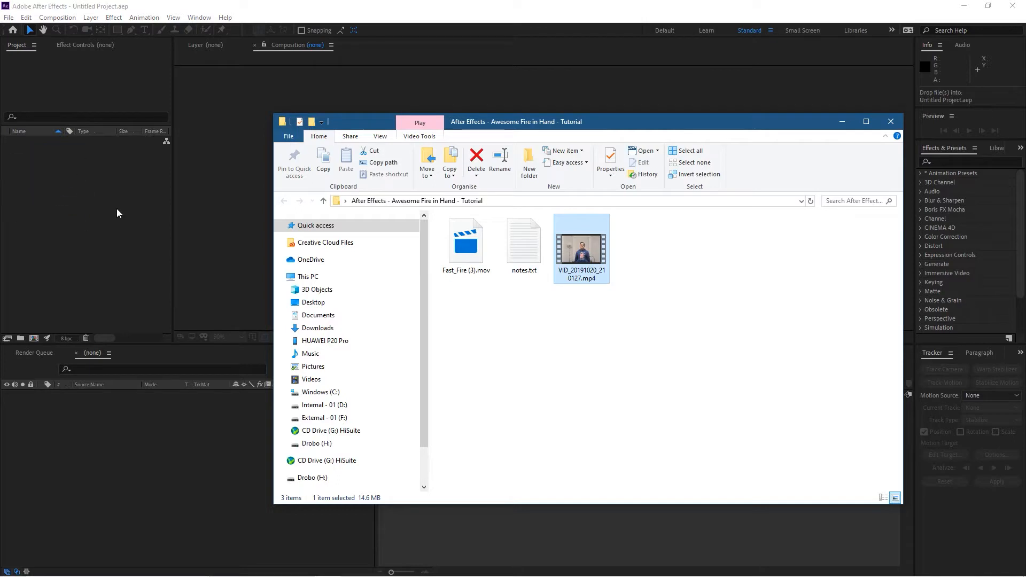
left_click(199, 4)
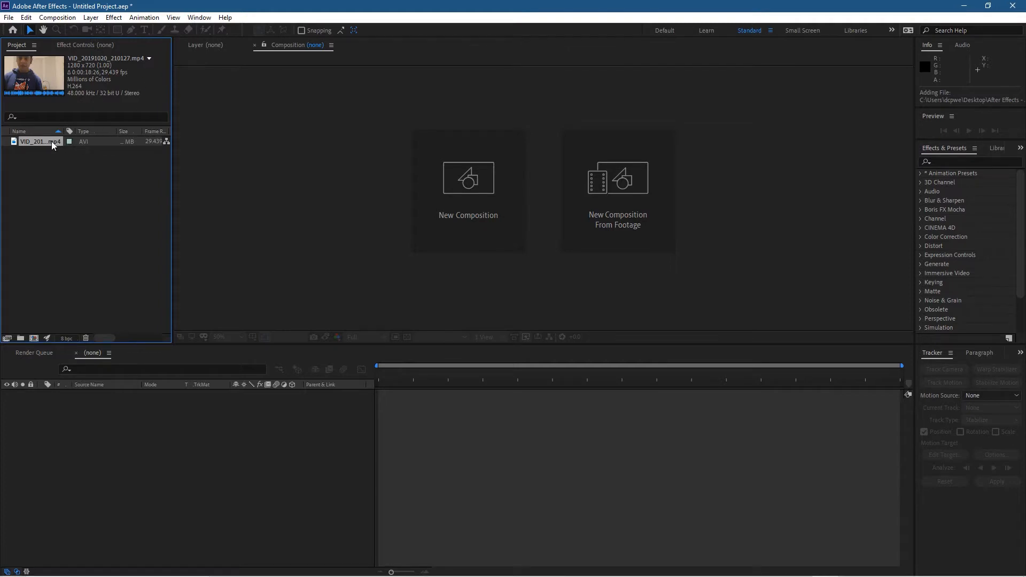
left_click_drag(39, 143, 34, 339)
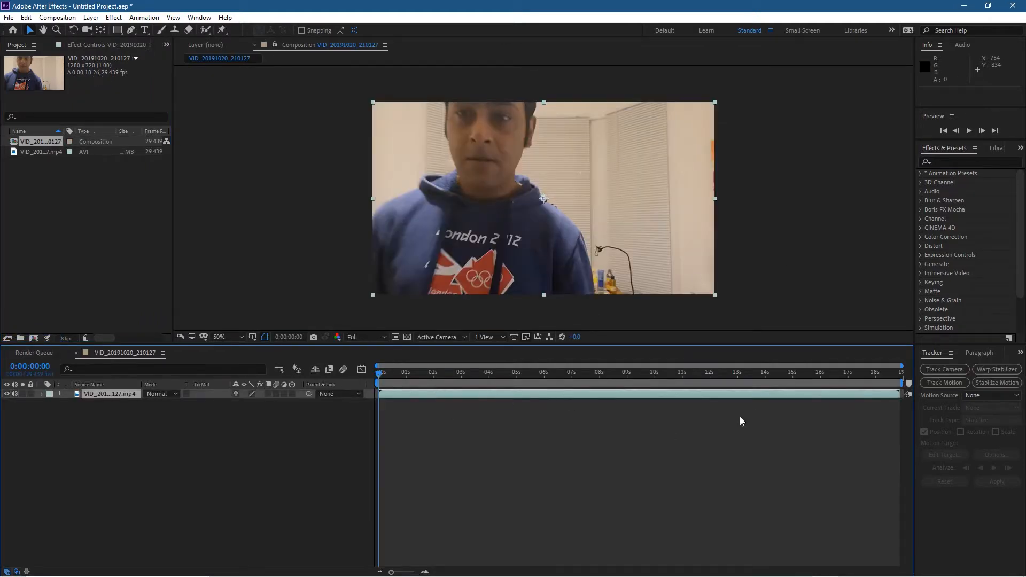
Split the video layer at 0:00:04:16, before the hand movement begins.
left_click_drag(378, 376, 504, 379)
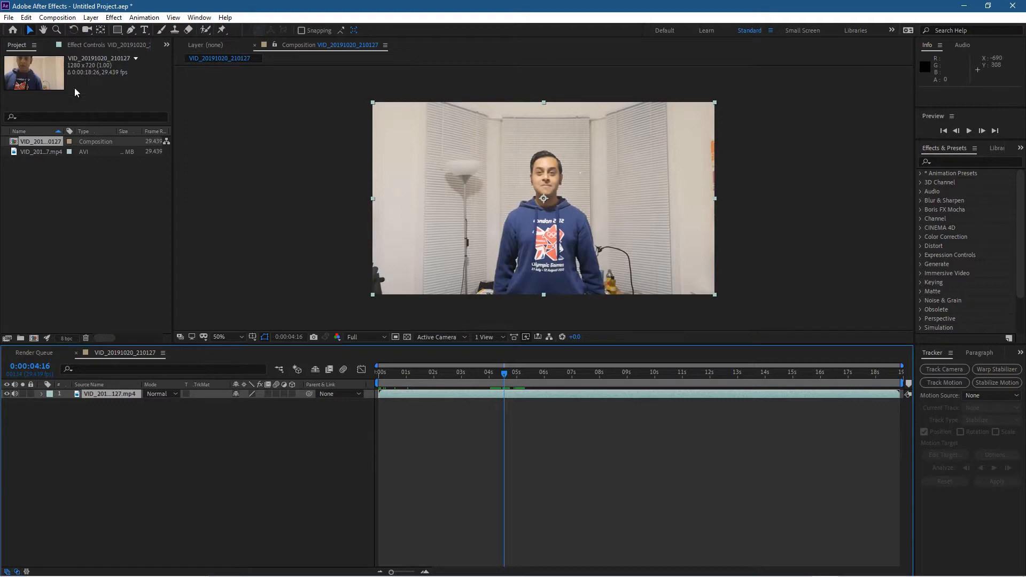
left_click(26, 17)
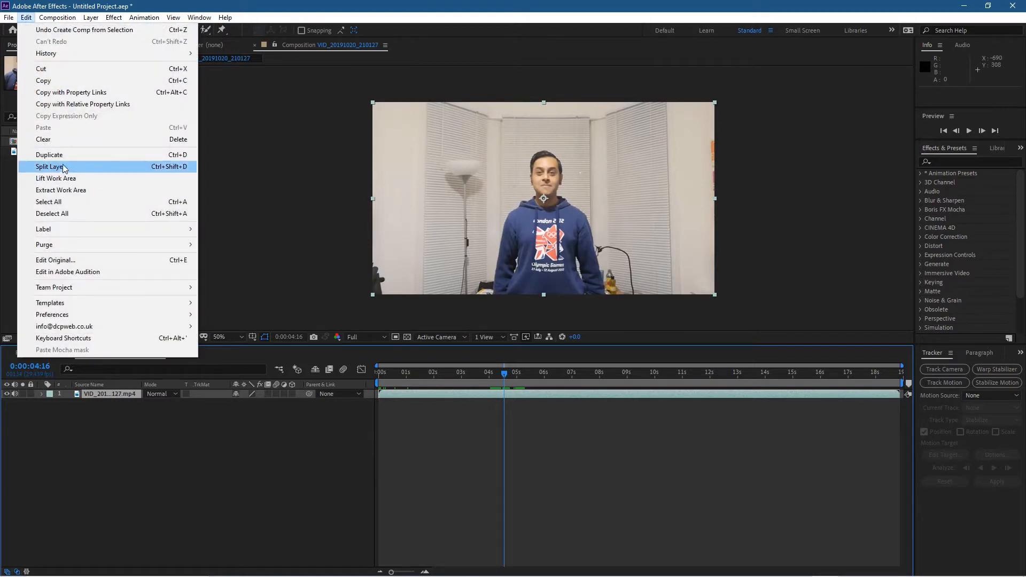
left_click(64, 168)
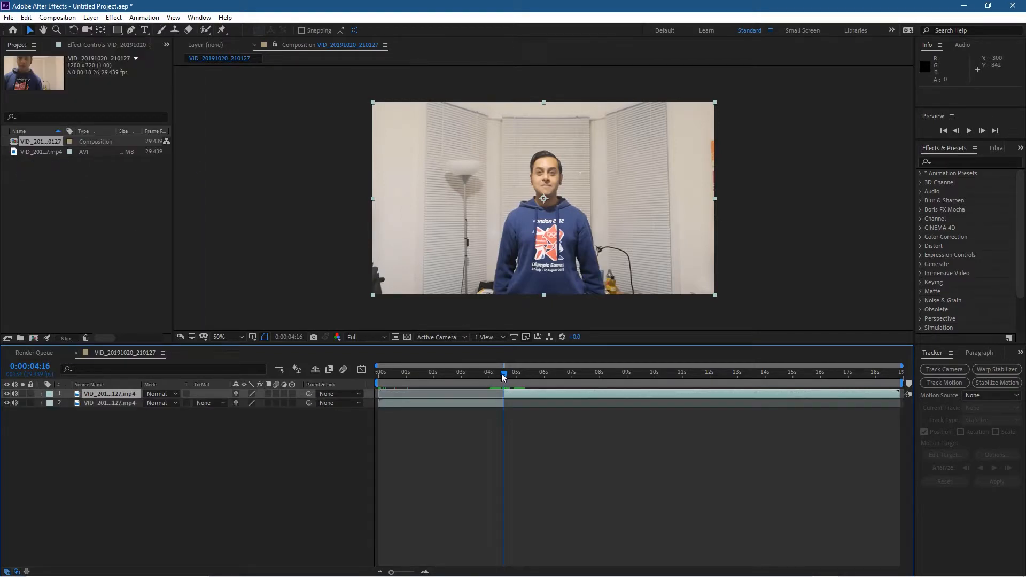
Split the remaining video layer at 0:00:13:23, after the hand movement ends.
left_click_drag(505, 377, 761, 401)
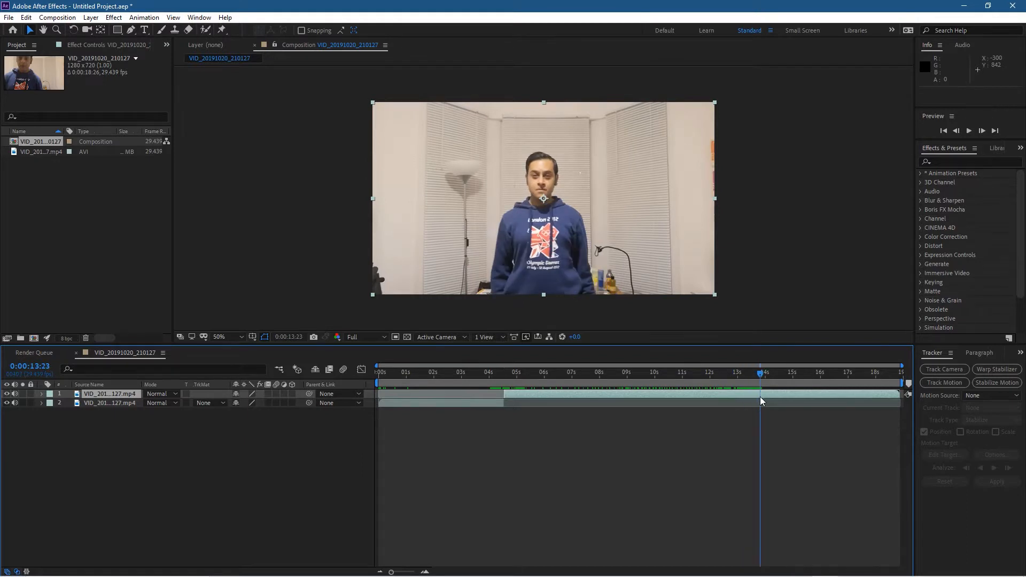
left_click(24, 17)
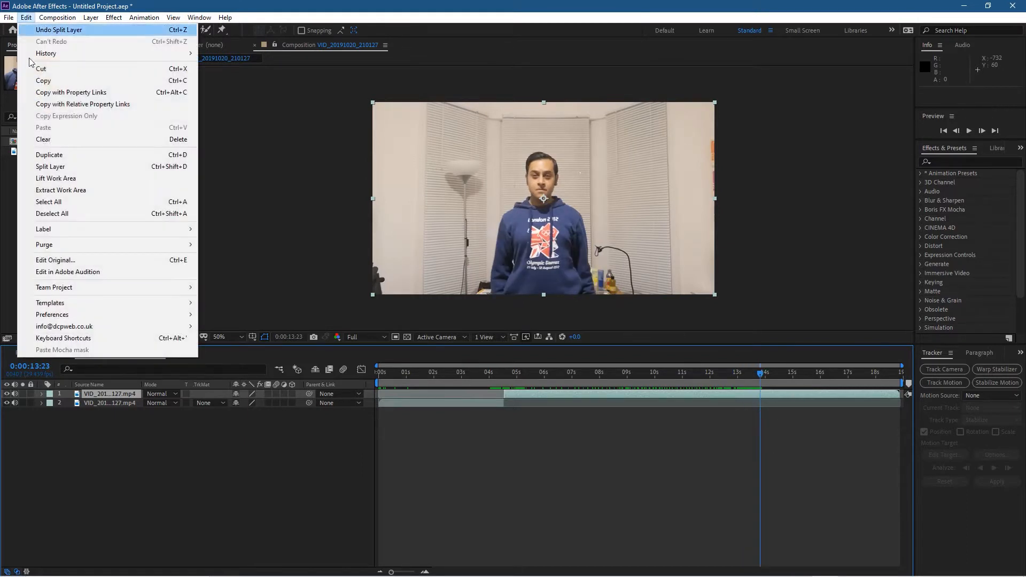
left_click(86, 166)
Cut the opening segment of the video from the composition.
left_click(546, 403)
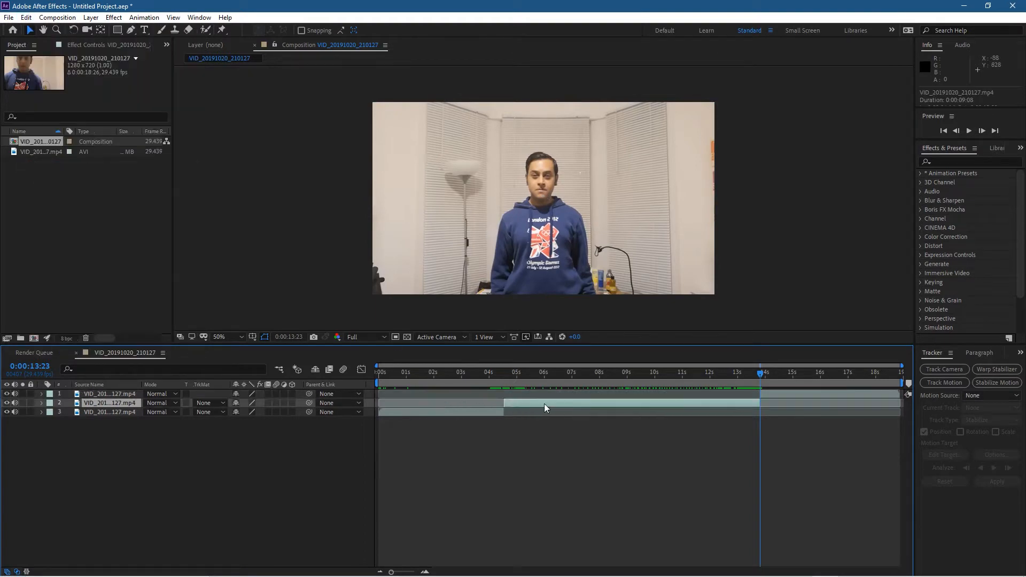
left_click(455, 412)
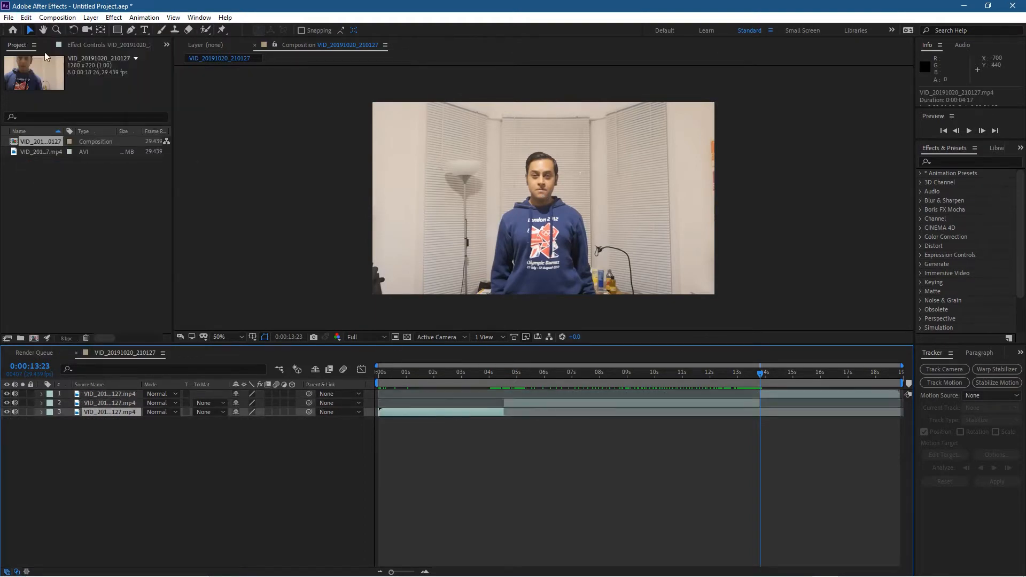
left_click(26, 18)
left_click(48, 68)
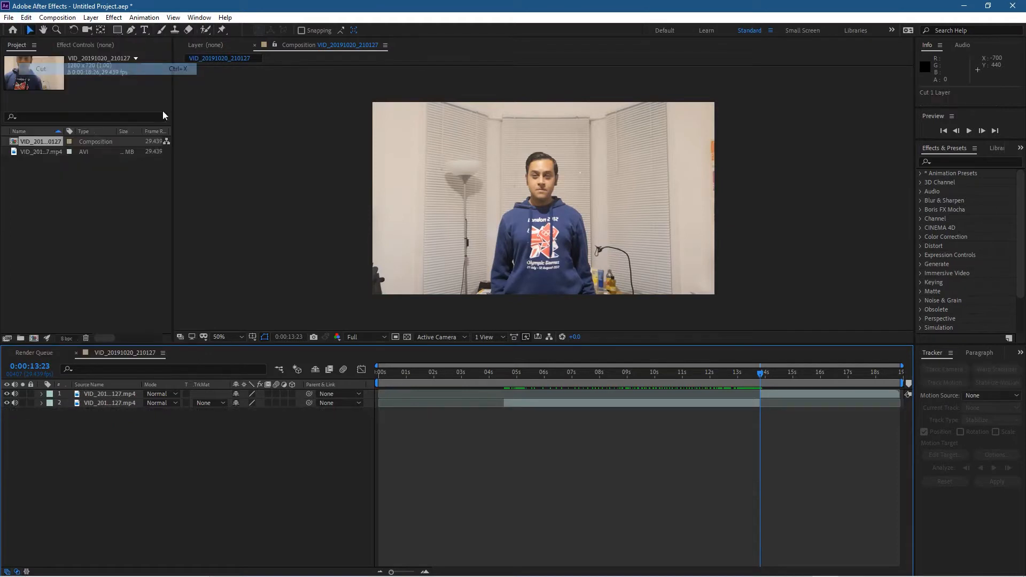
Cut the closing segment of the video and move the remaining clip to the start of the timeline.
left_click(794, 395)
left_click(25, 18)
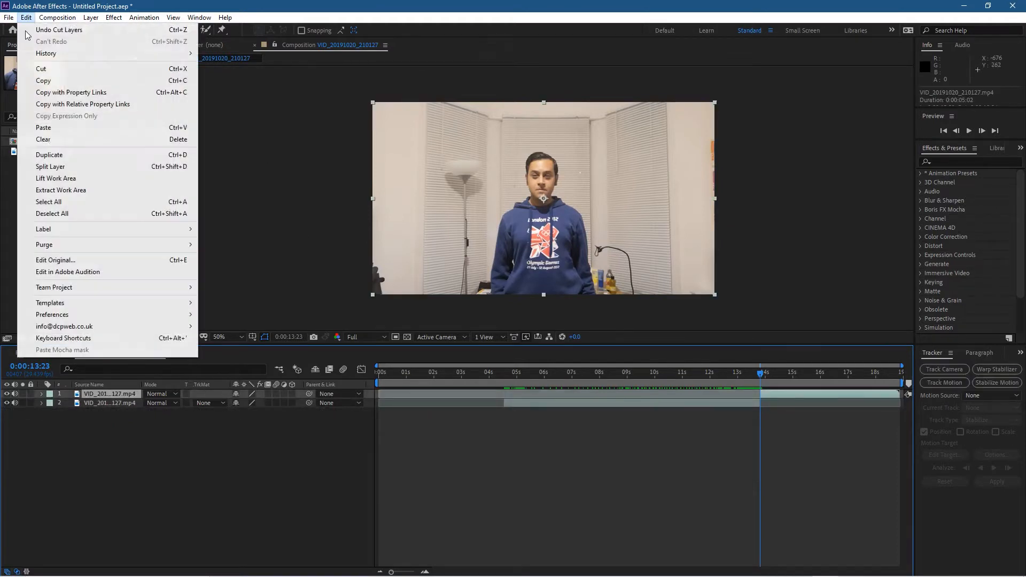
left_click(48, 69)
left_click_drag(572, 400, 448, 387)
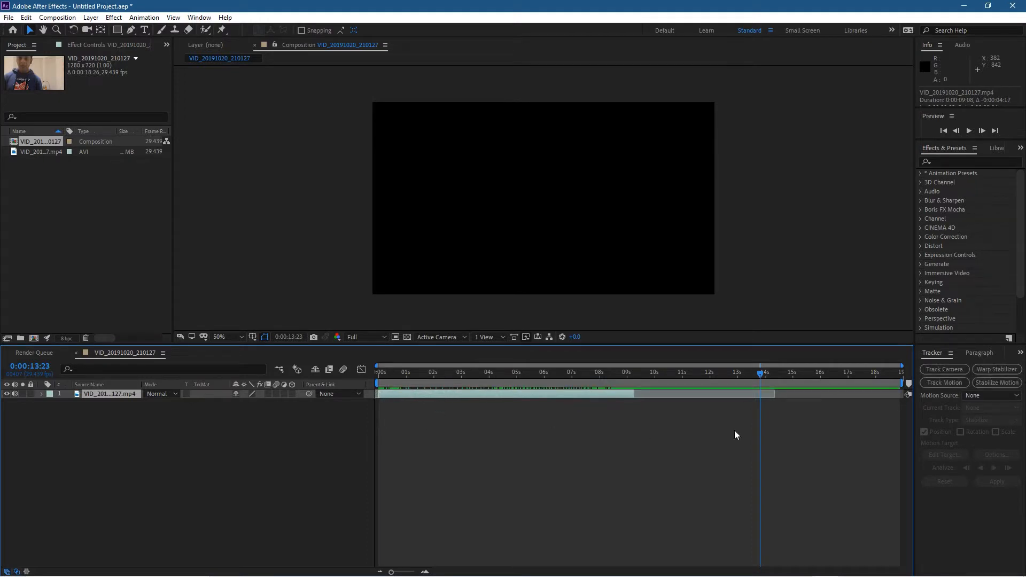
End the work area at 0:00:09:06, where the clip ends, and trim the composition to the work area.
left_click_drag(903, 383, 638, 384)
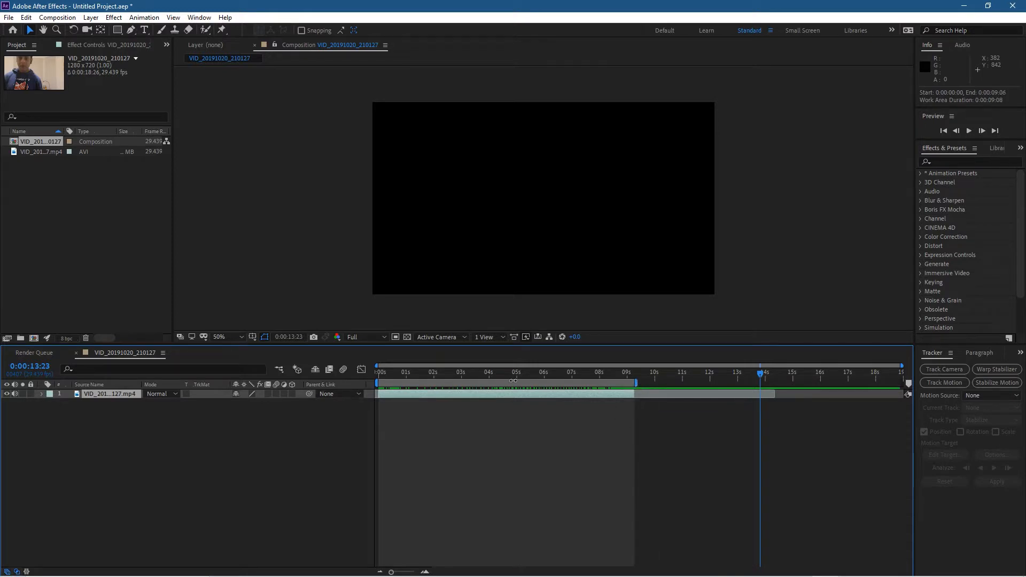
right_click(513, 381)
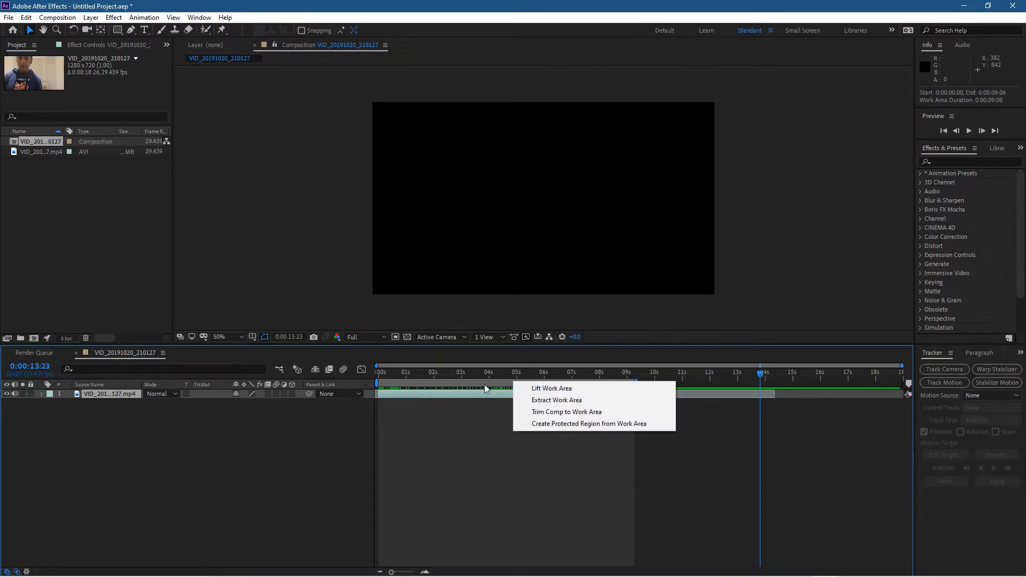
right_click(483, 384)
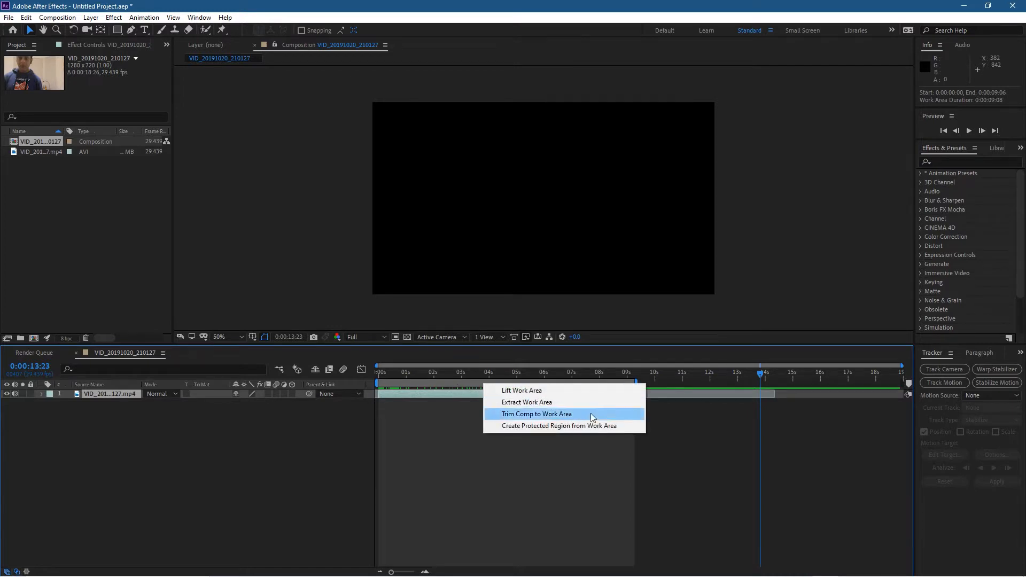
left_click(536, 415)
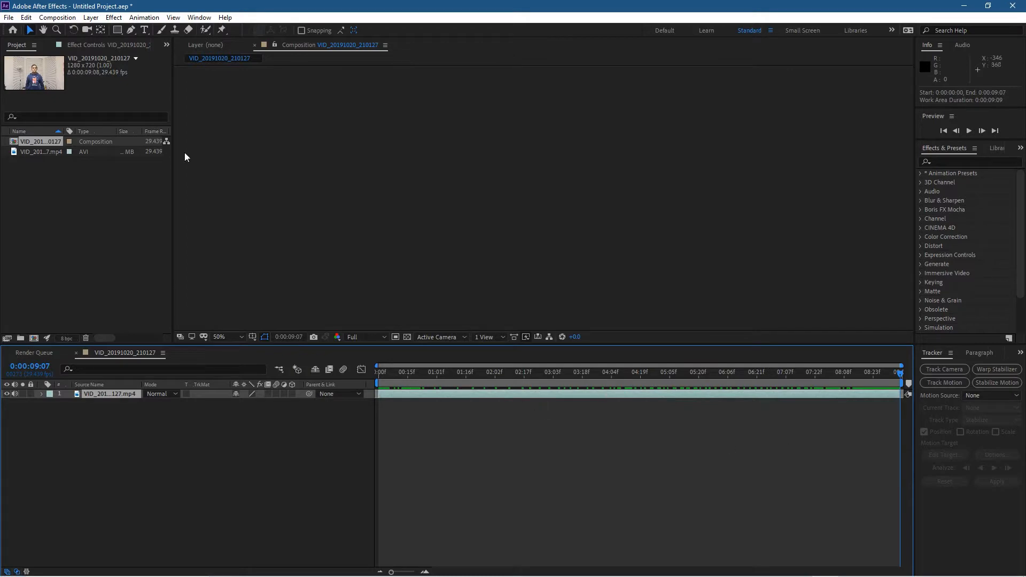
Save the project as "fire - 01" in the desktop folder "After Effects - Awesome Fire in Hand - Tutorial".
left_click(8, 18)
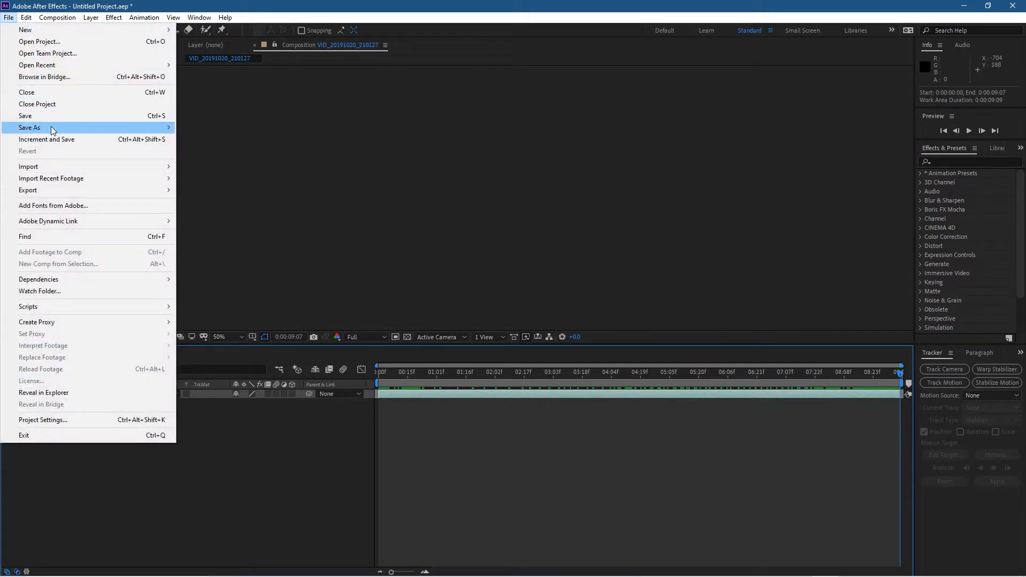
mouse_move(150, 134)
left_click(80, 118)
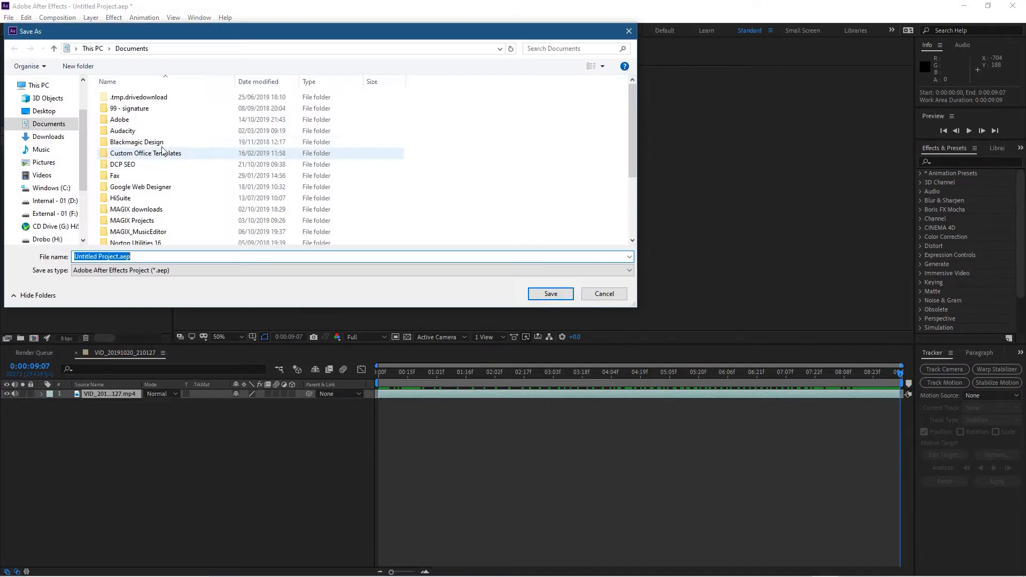
left_click(40, 110)
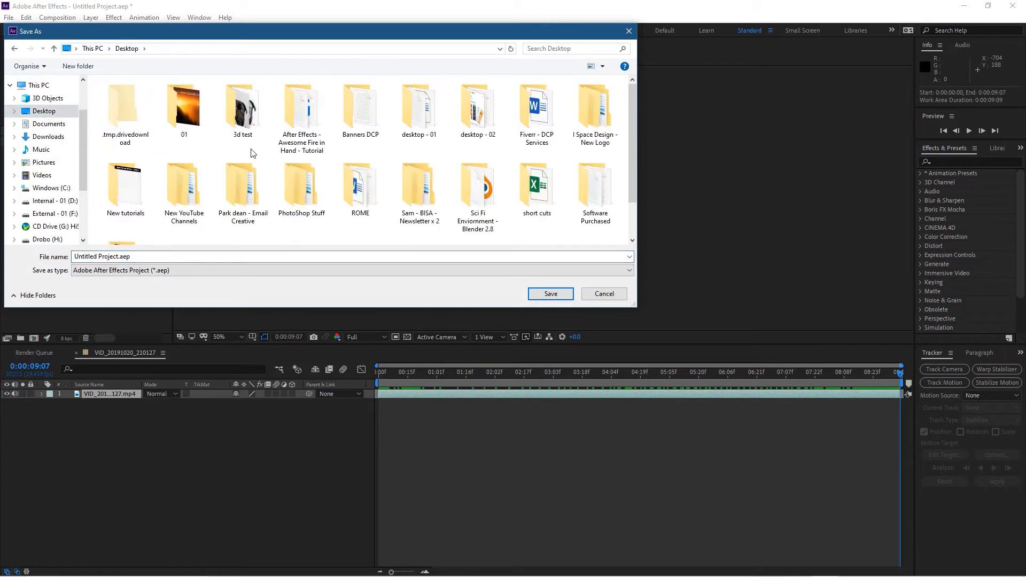
double_click(312, 112)
left_click(154, 257)
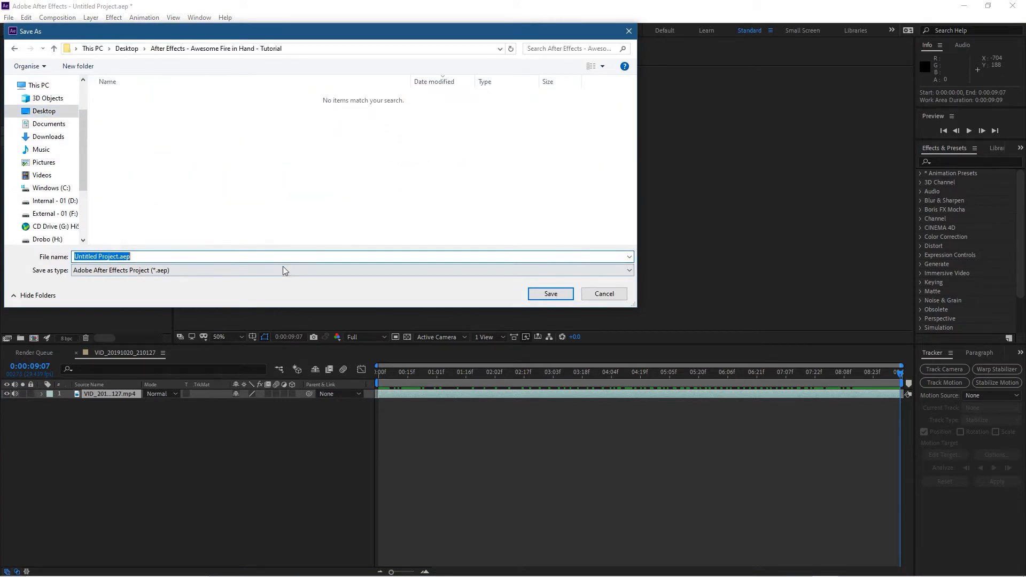
key("BackSpace")
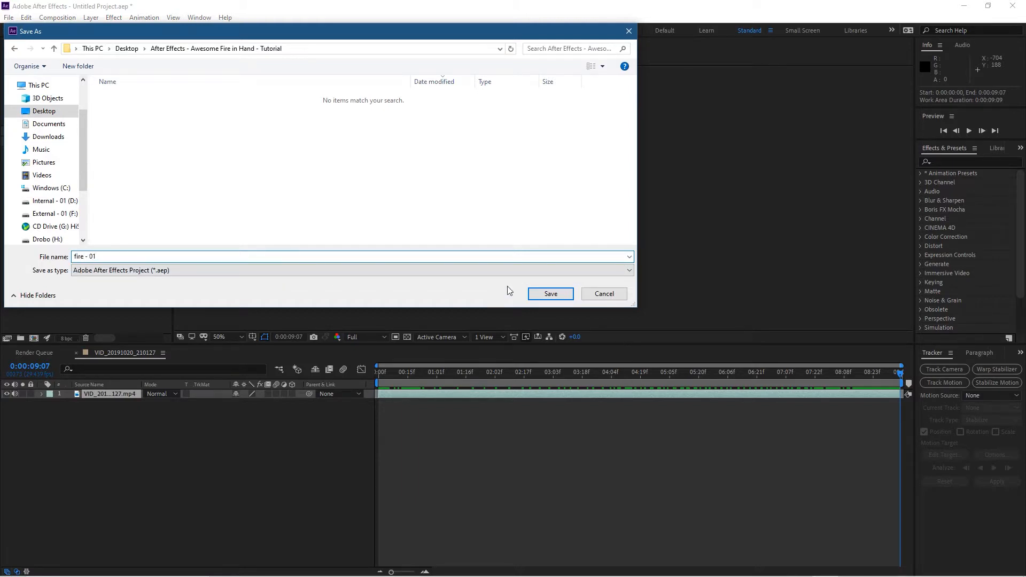
type("fire - 01")
left_click(551, 293)
left_click_drag(381, 383, 422, 377)
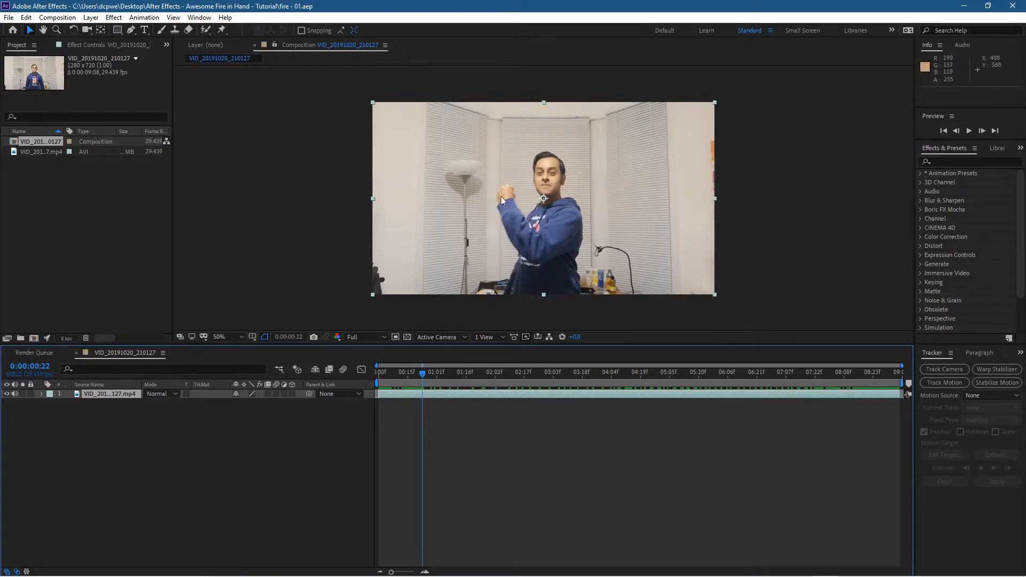
left_click_drag(421, 369, 356, 388)
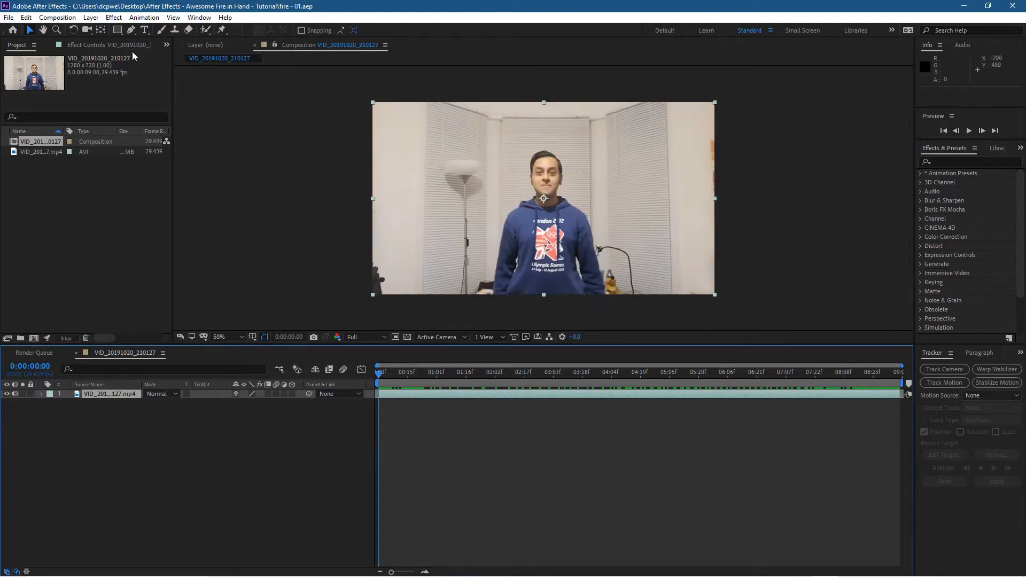
left_click(200, 17)
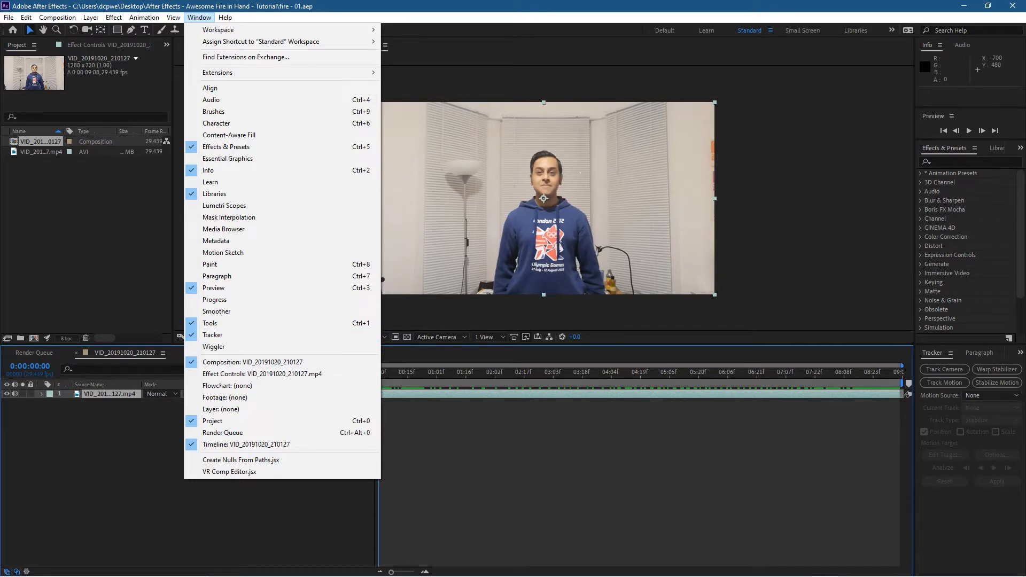
left_click(746, 56)
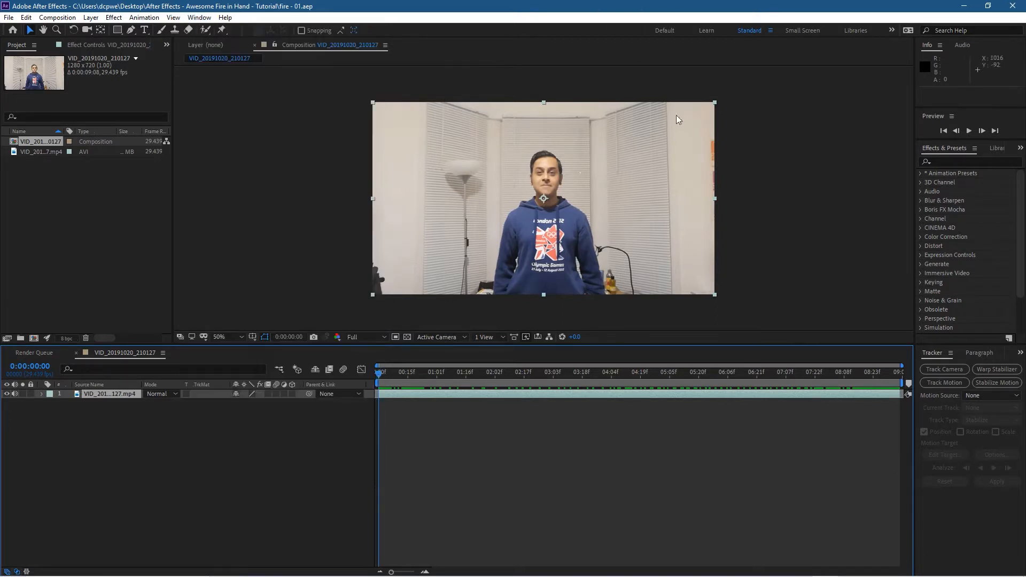
Start a motion track on the video layer at 0:00:01:02 and fit the track point's regions around the raised fist.
left_click(945, 383)
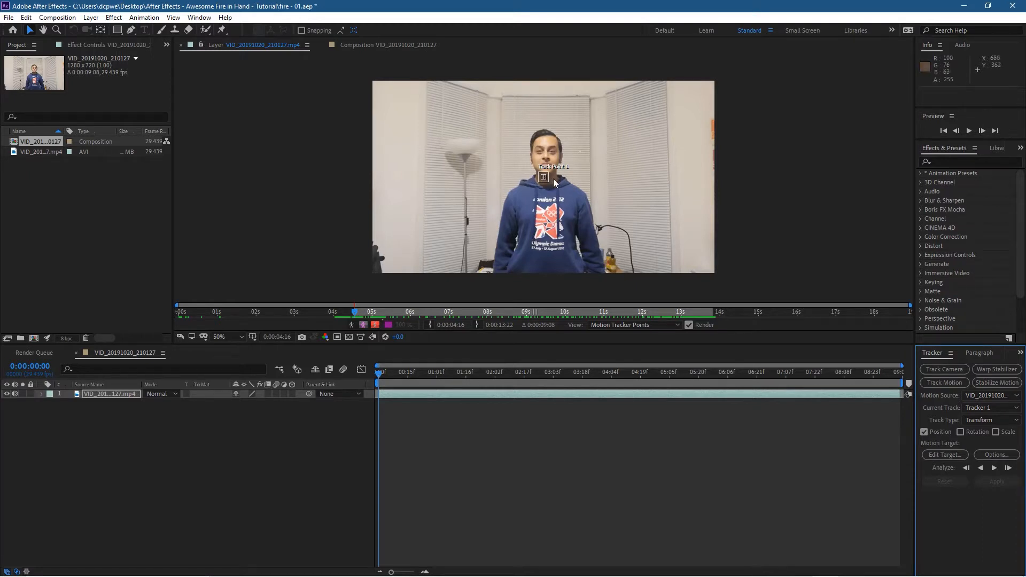
left_click_drag(381, 376, 445, 378)
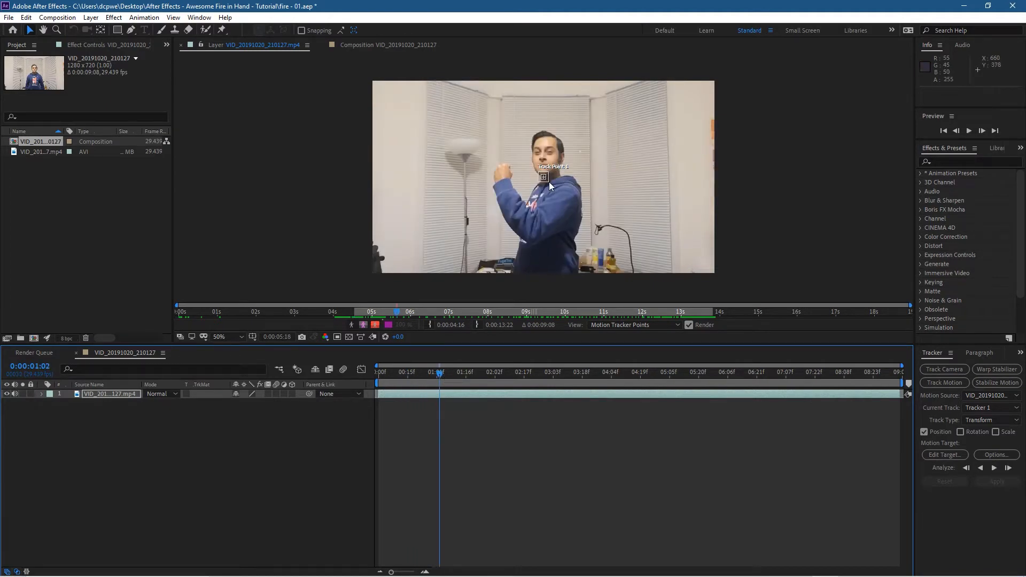
scroll(549, 181, "up", 3)
scroll(550, 183, "down", 1)
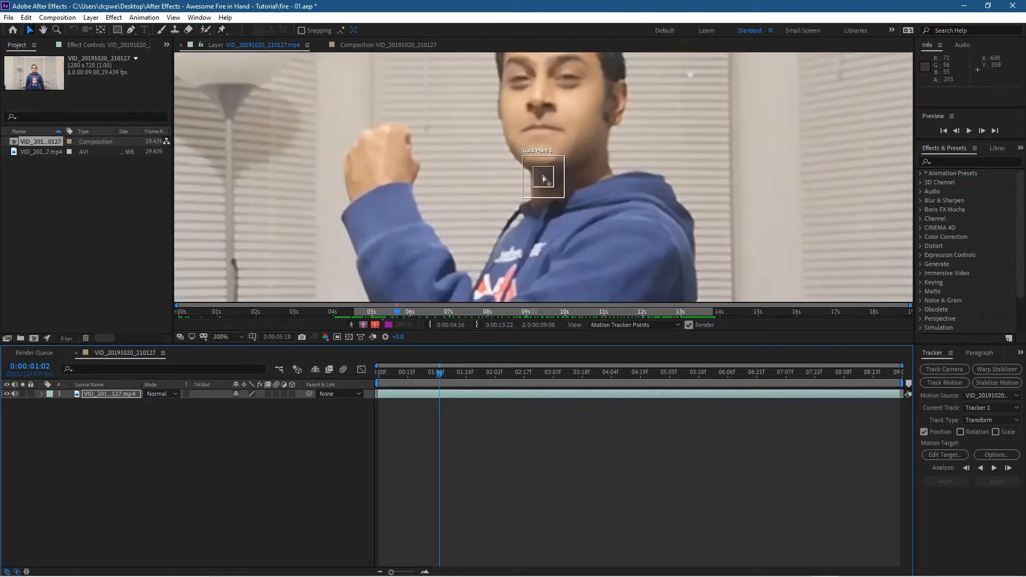
left_click_drag(563, 197, 380, 168)
left_click_drag(396, 177, 405, 185)
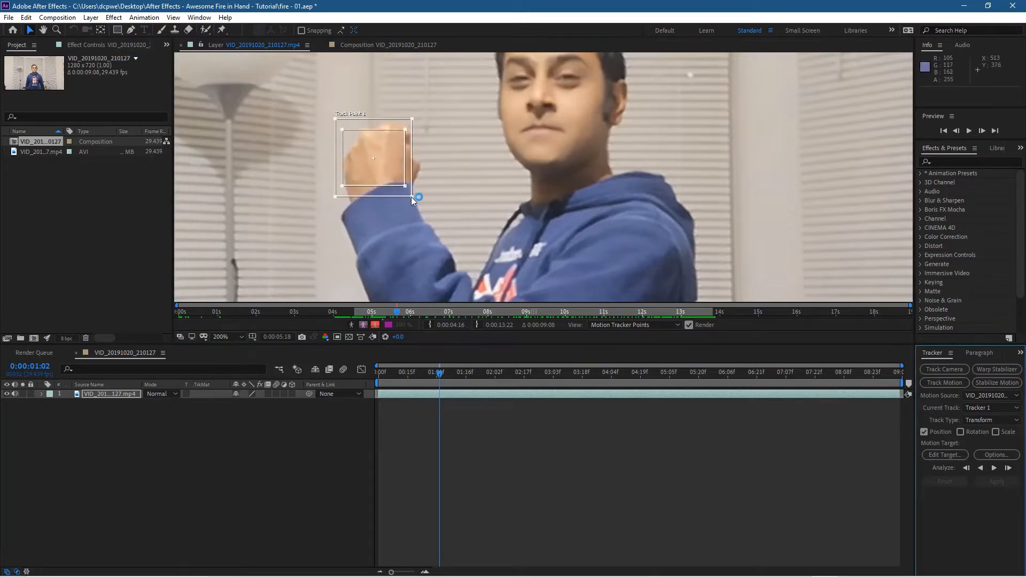
mouse_move(412, 197)
left_mouse_down()
mouse_move(427, 201)
mouse_move(419, 194)
left_mouse_up()
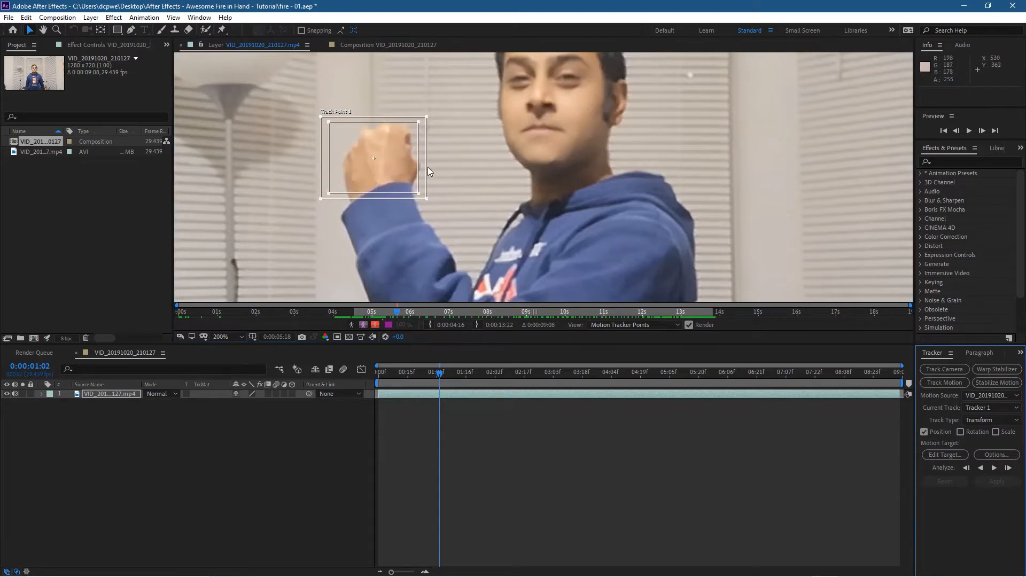
left_click_drag(388, 151, 389, 154)
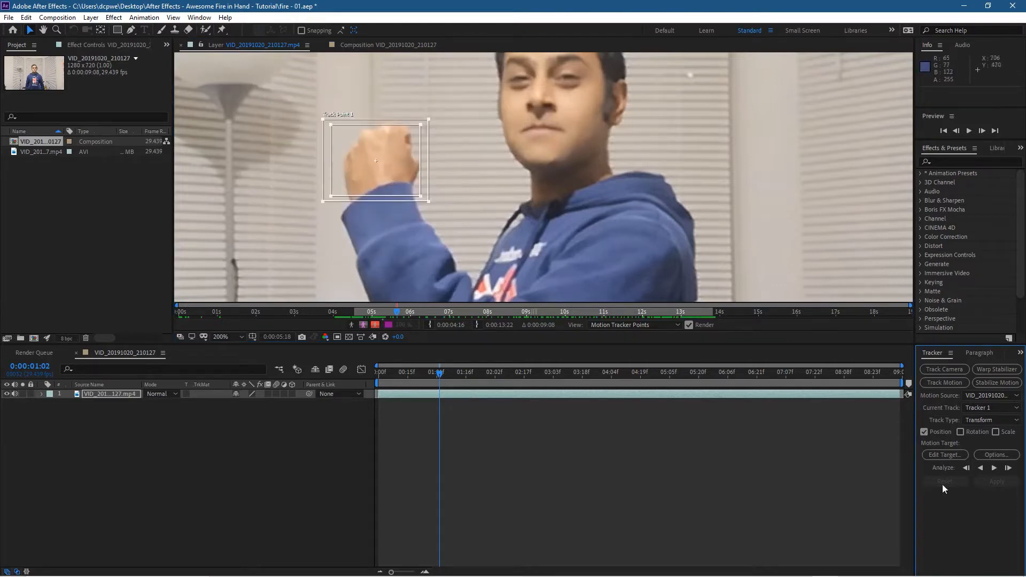
Try to analyze the fist's motion forward from 0:00:01:02, stop the analysis and set the current track to None.
left_click(994, 468)
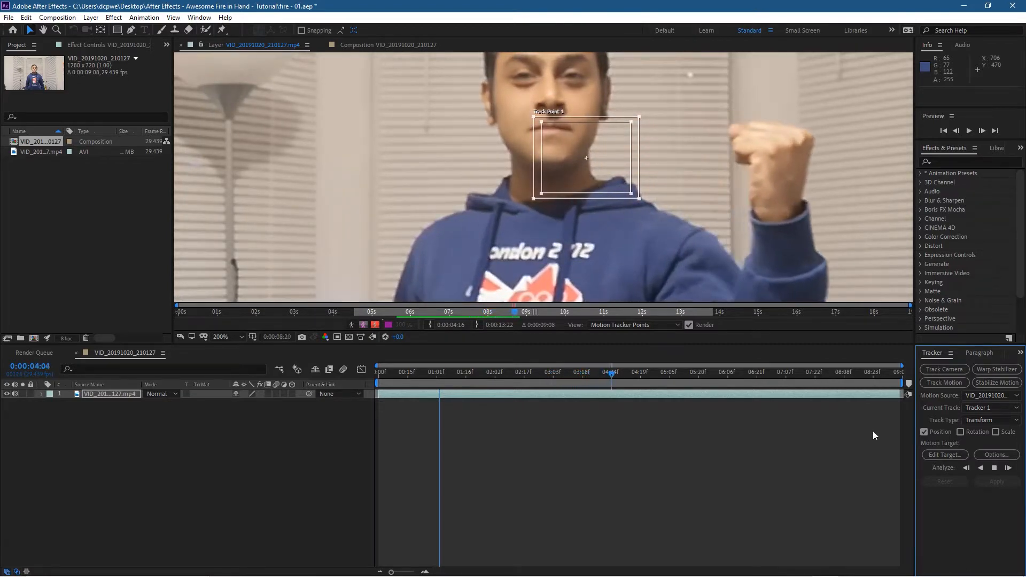
left_click(993, 468)
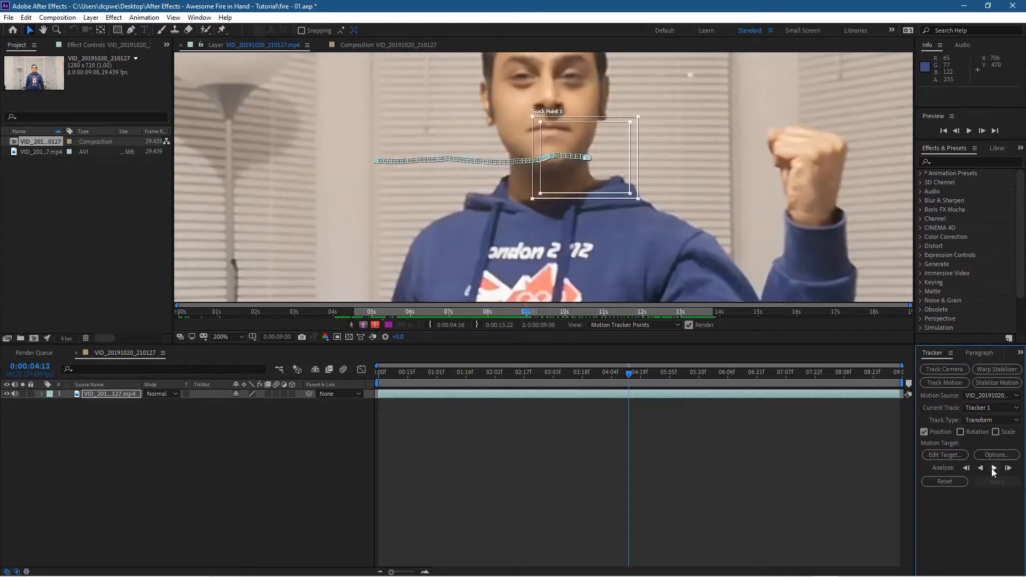
left_click(976, 406)
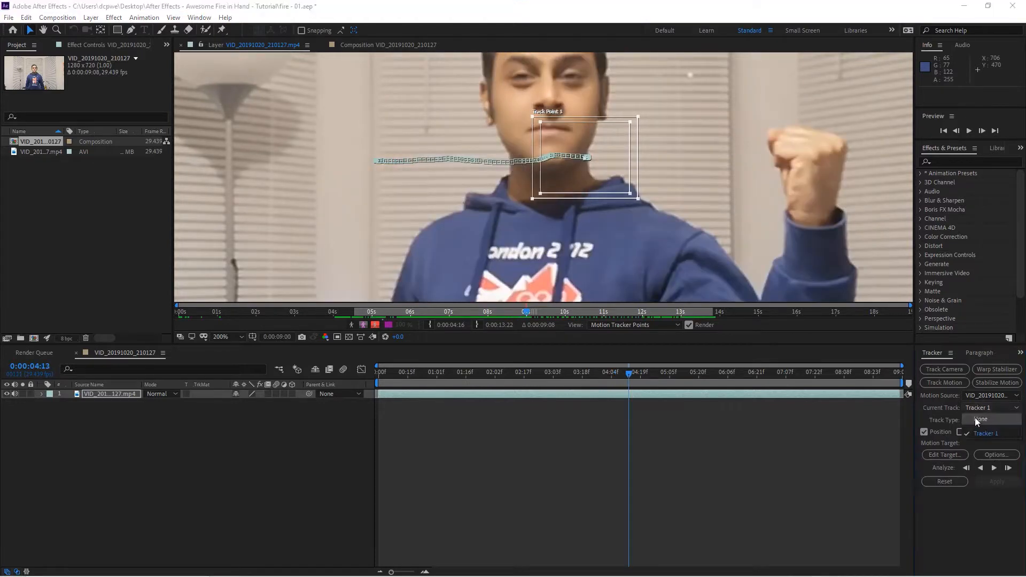
left_click(975, 418)
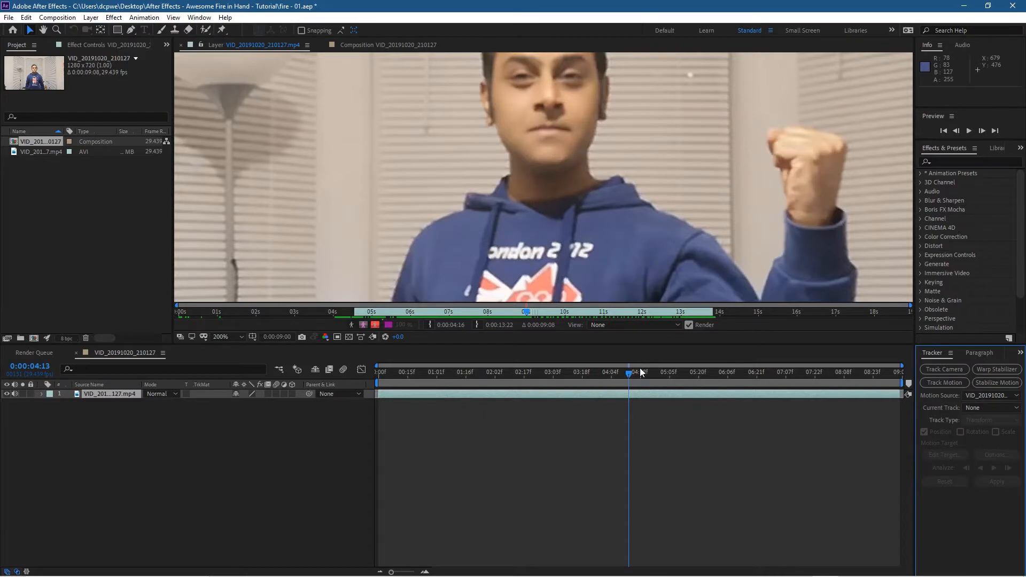
Start a new motion track on the video layer at 0:00:00:24 and place its track point on the raised fist.
left_click_drag(628, 373, 425, 377)
scroll(457, 193, "down", 2)
scroll(453, 194, "up", 1)
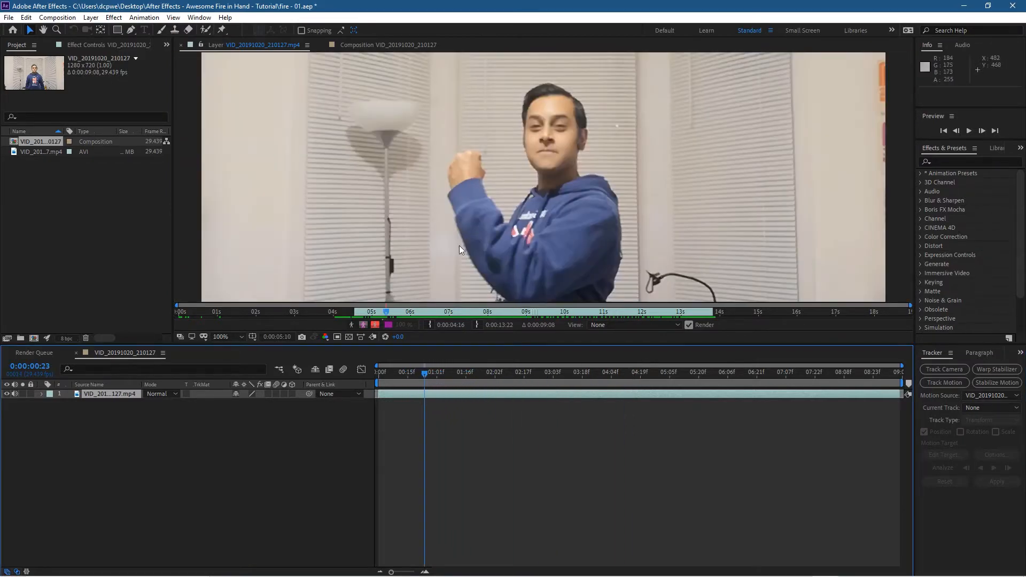
scroll(438, 258, "down", 2)
mouse_move(423, 373)
left_mouse_down()
mouse_move(437, 375)
mouse_move(425, 375)
left_mouse_up()
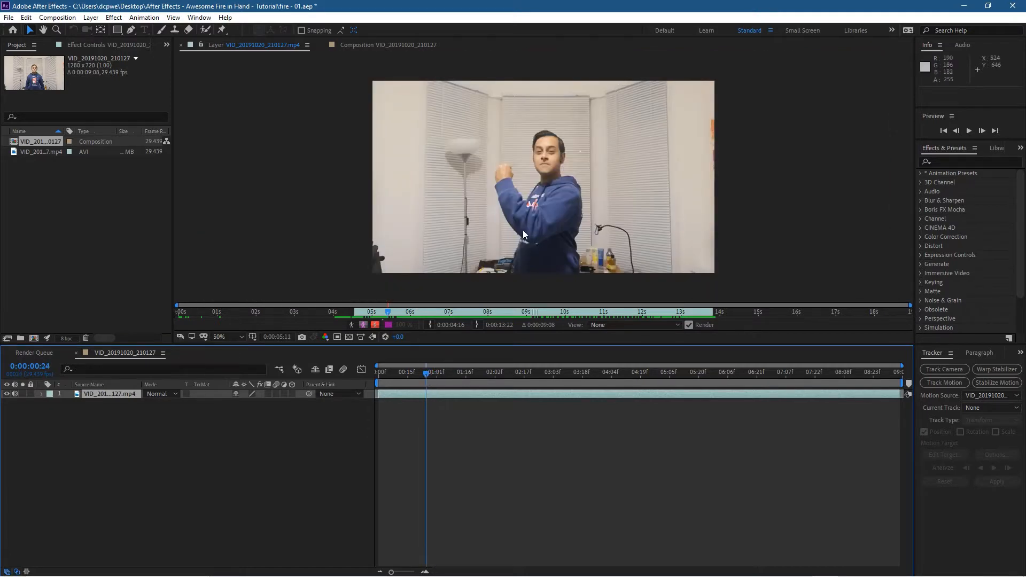
left_click(942, 383)
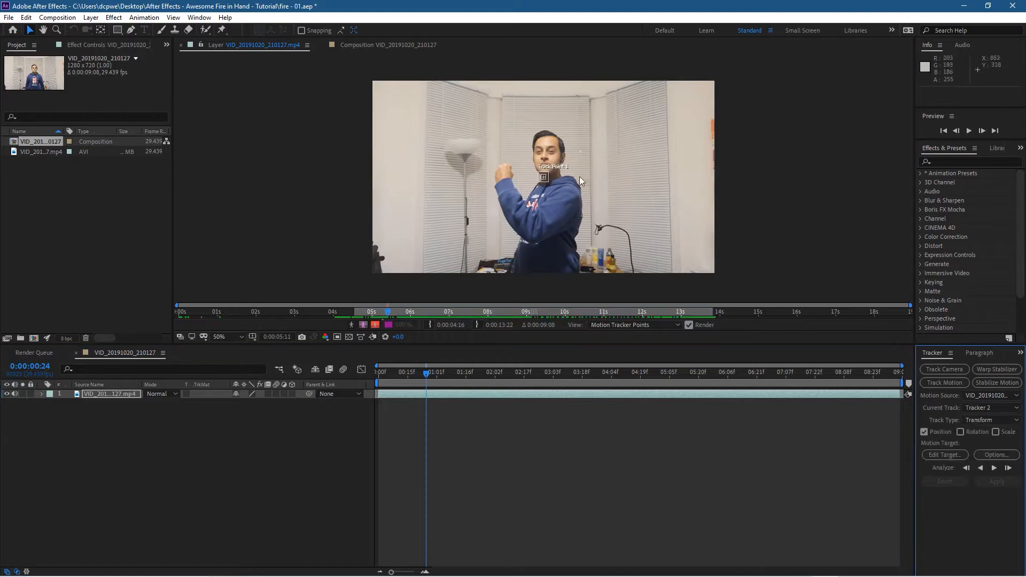
left_click(547, 180)
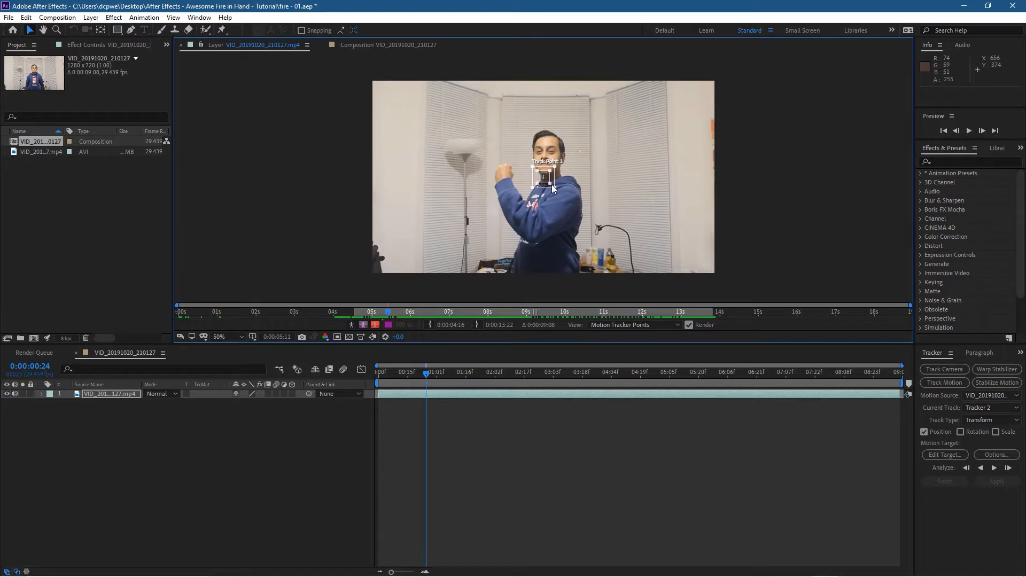
left_click_drag(552, 185, 507, 177)
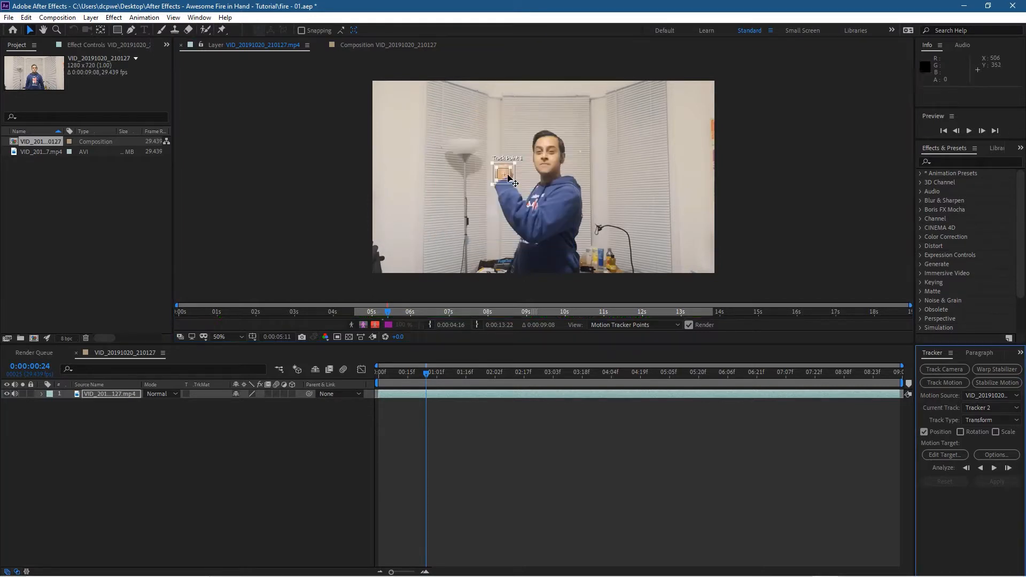
Move the track point to the edge between wrist and blue sleeve and shrink its feature and search regions closely around that edge.
scroll(509, 179, "up", 7)
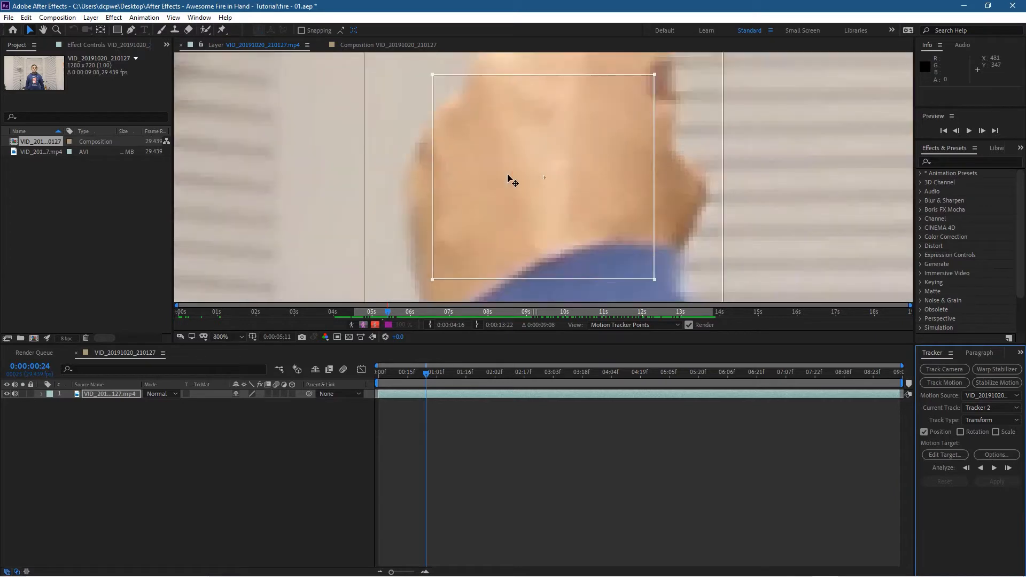
scroll(509, 179, "down", 2)
left_click_drag(543, 183, 541, 228)
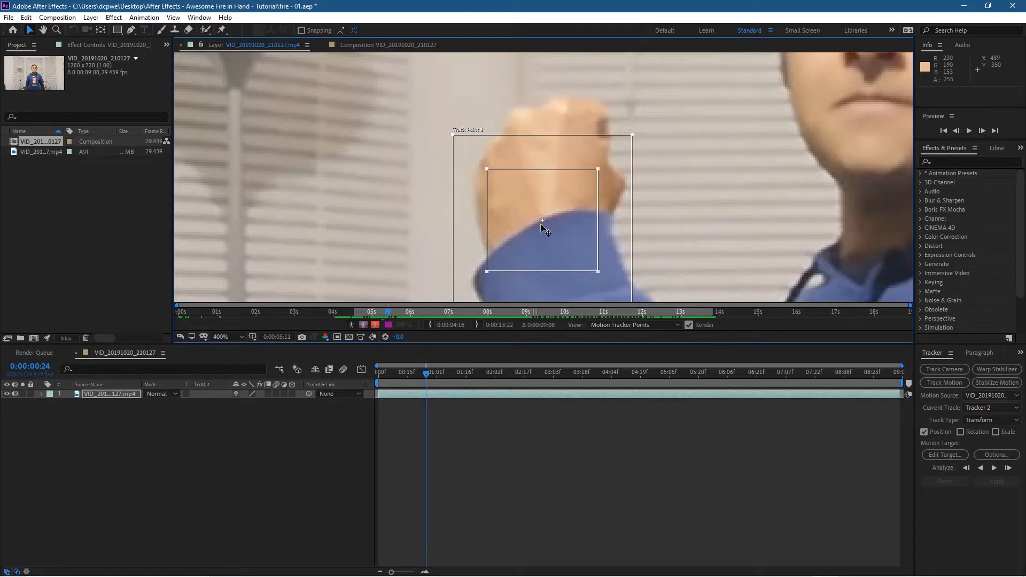
scroll(542, 227, "up", 2)
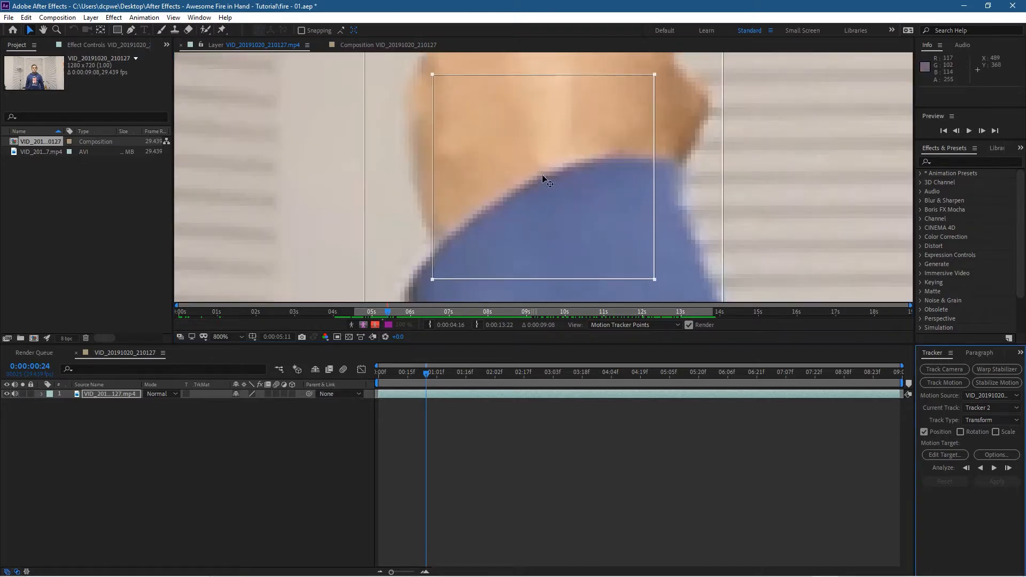
left_click_drag(648, 86, 623, 130)
left_click_drag(642, 86, 581, 149)
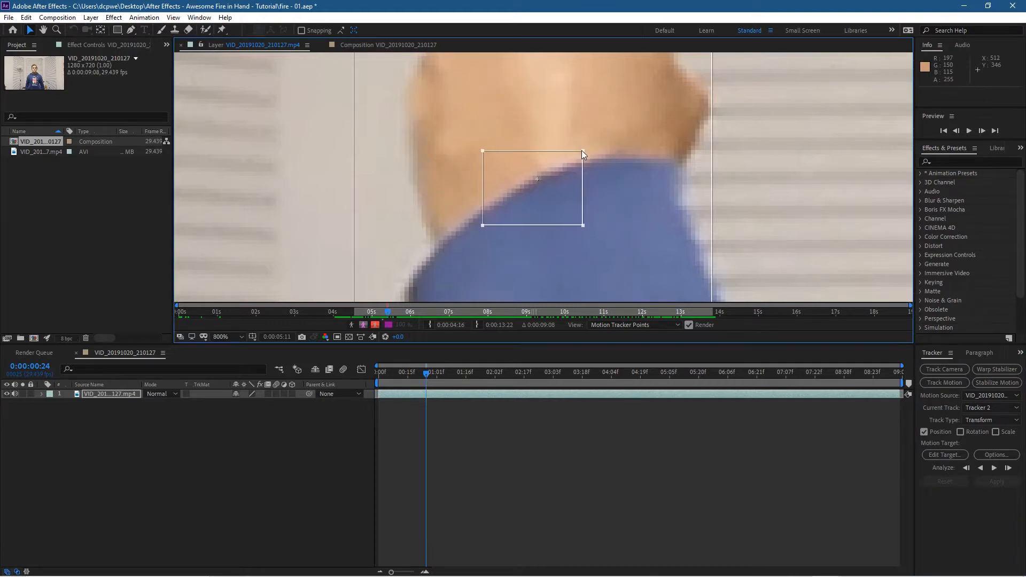
key("comma")
left_click_drag(628, 101, 584, 169)
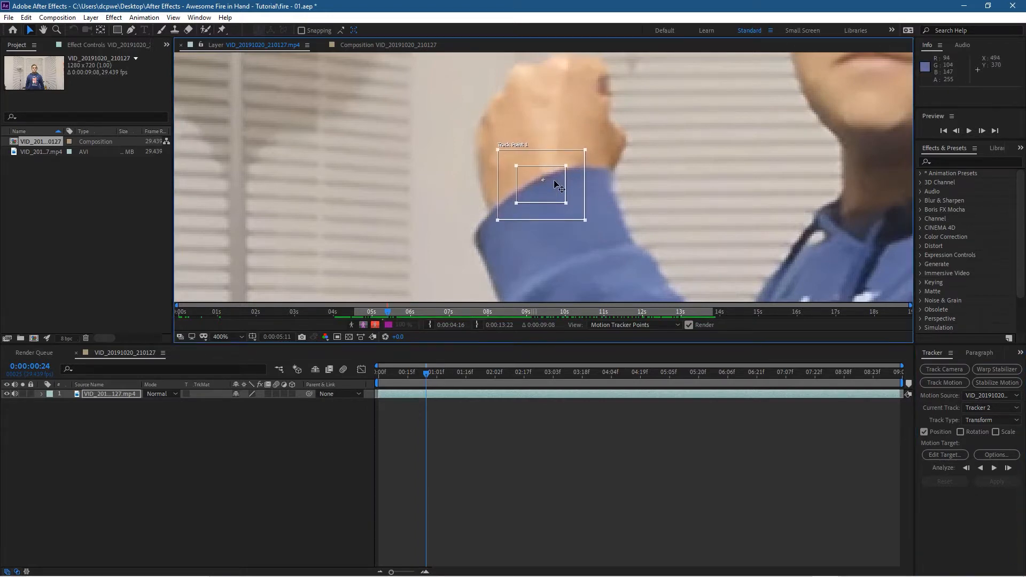
left_click_drag(554, 180, 556, 177)
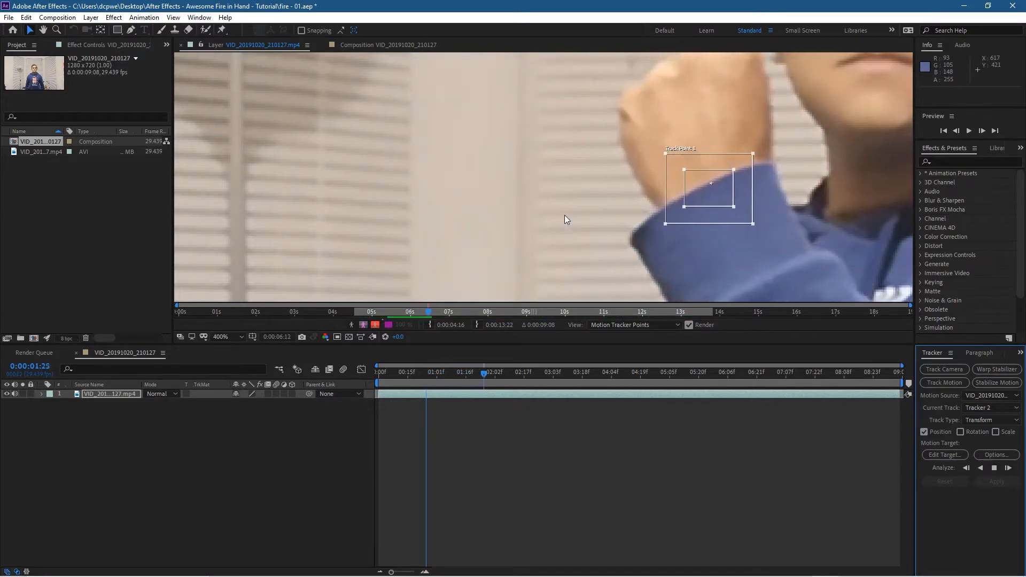
Analyze the wrist track forward to the end of the clip at 0:00:09:06.
key("space")
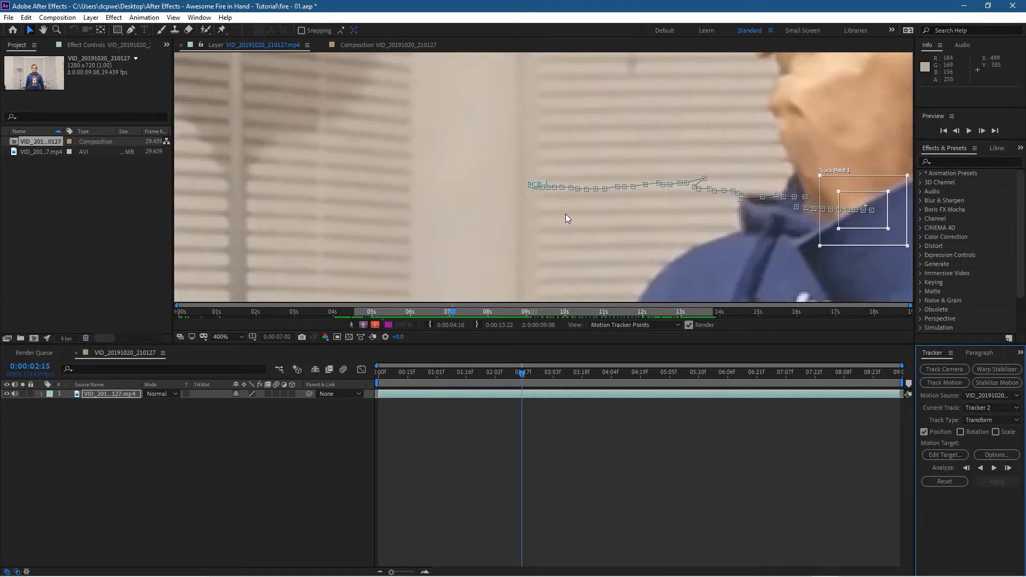
left_click(992, 468)
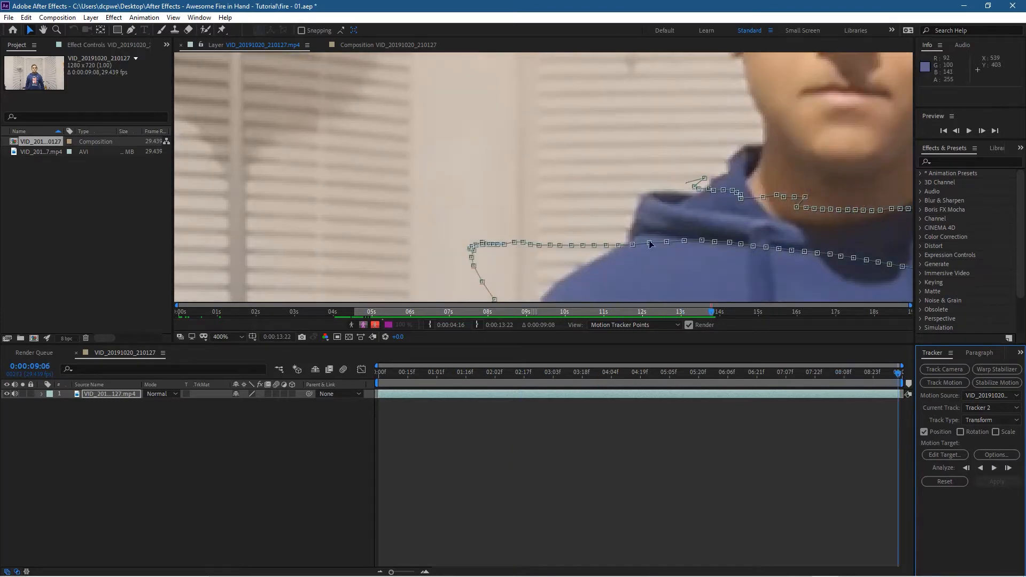
scroll(635, 226, "down", 3)
scroll(634, 226, "down", 2)
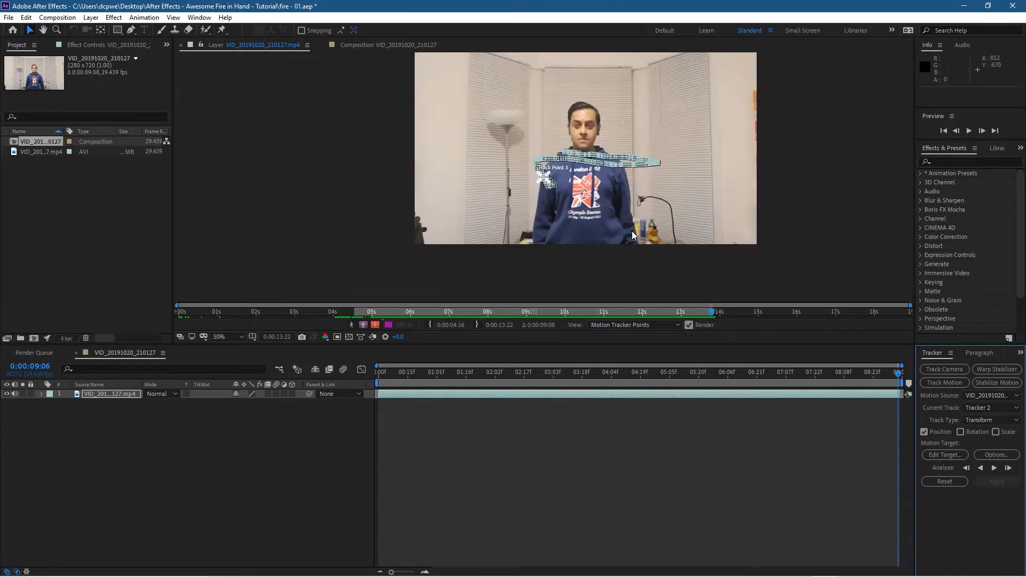
Return to the start of the timeline and add a null object to the composition.
left_click_drag(900, 372, 371, 380)
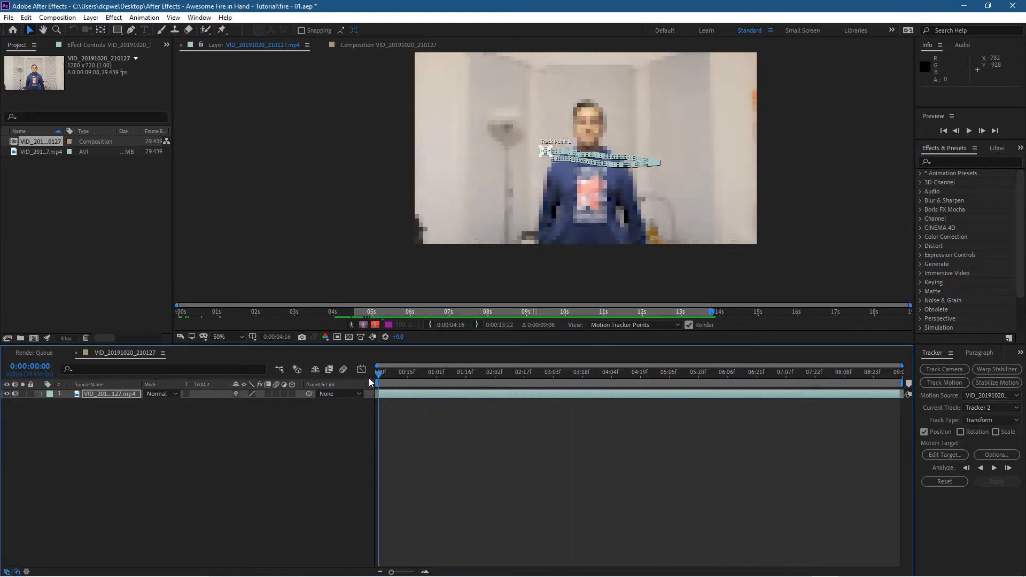
left_click(452, 442)
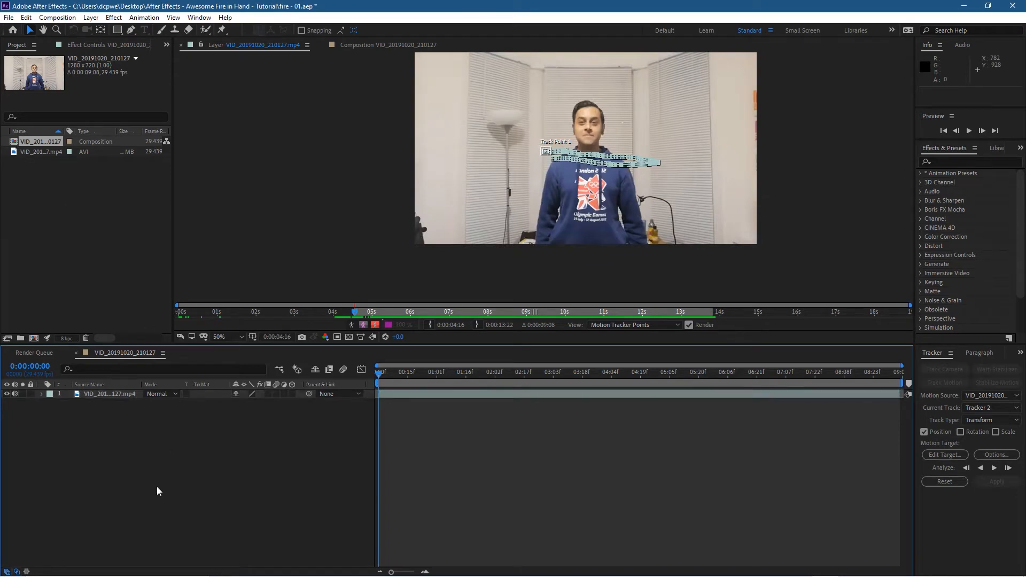
right_click(214, 457)
left_click(212, 473)
right_click(190, 471)
mouse_move(248, 350)
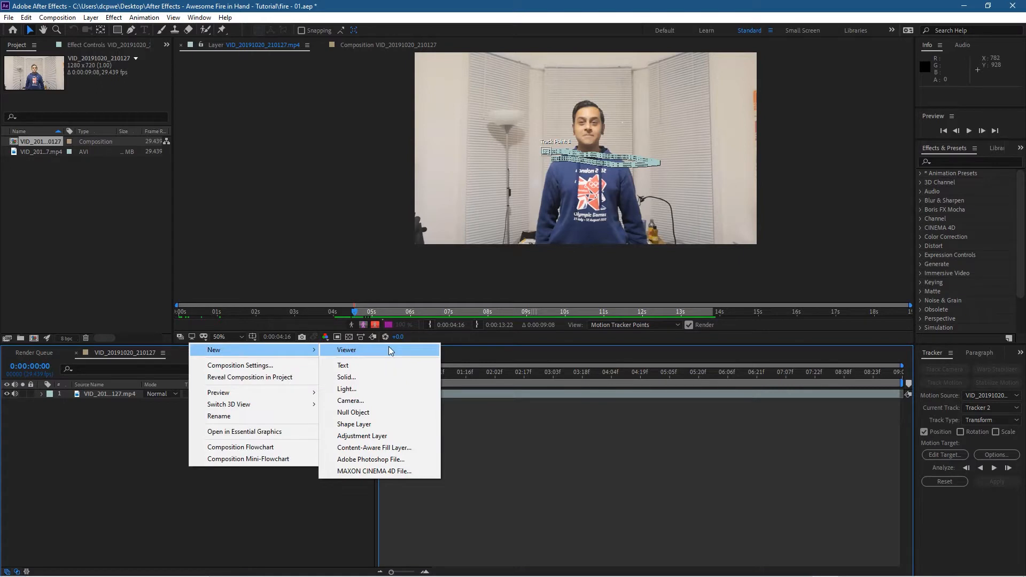
left_click(373, 415)
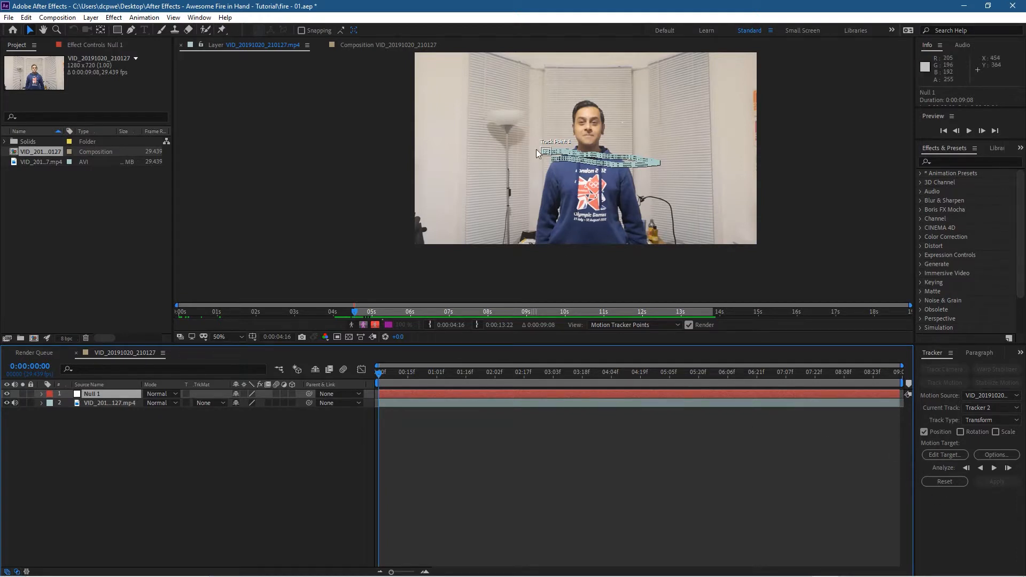
Set the Null 1 layer as the motion target of the wrist track.
left_click(944, 455)
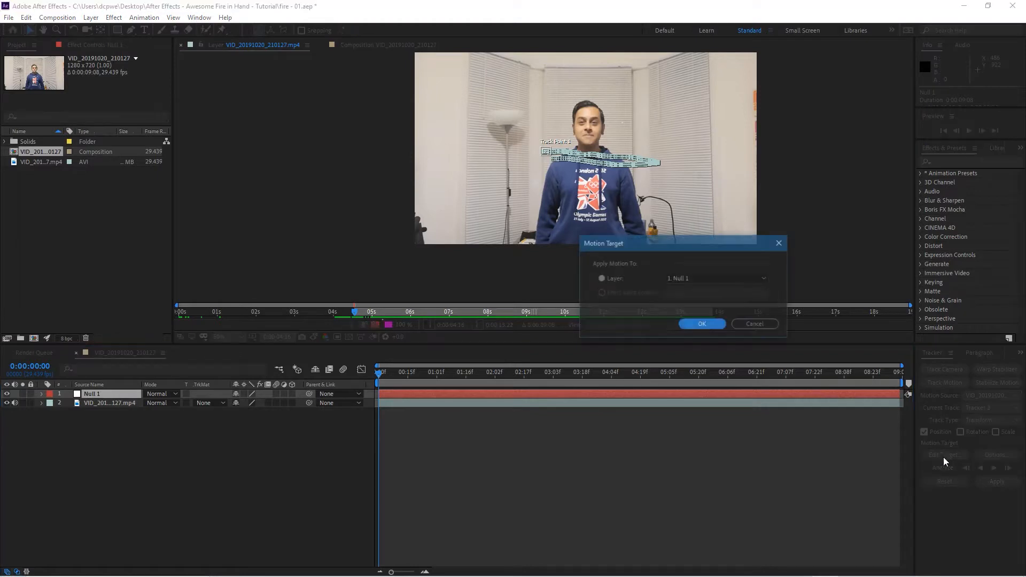
left_click(683, 277)
left_click(675, 281)
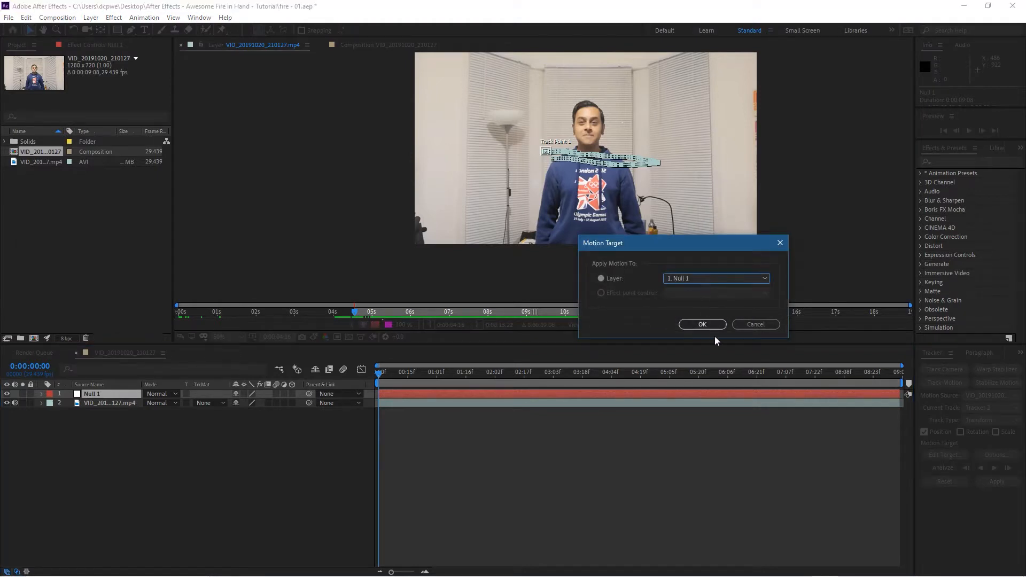
left_click(704, 324)
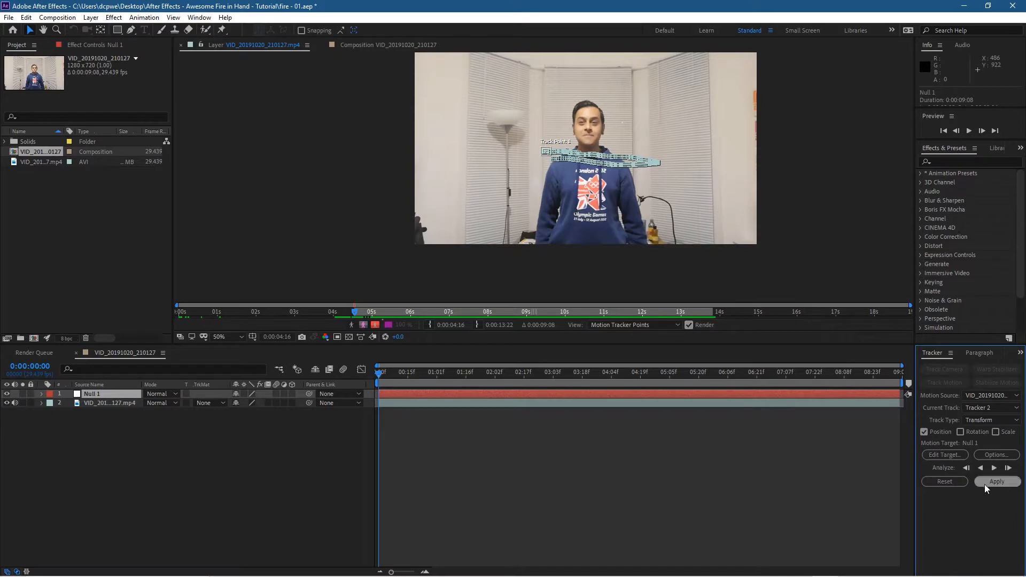
Apply the wrist track to Null 1 in both X and Y dimensions and check the resulting motion path.
left_click(996, 481)
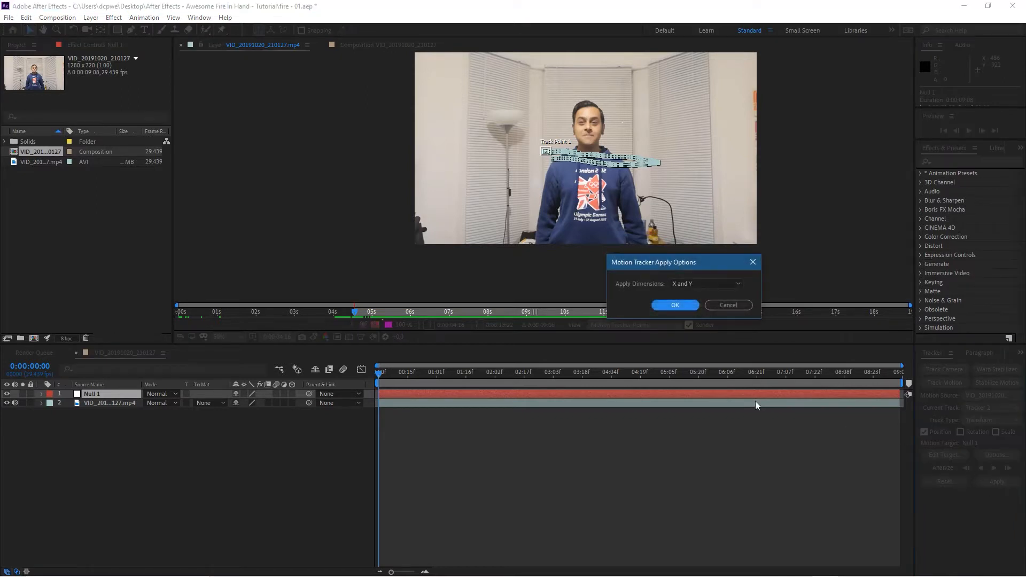
left_click(690, 285)
left_click(690, 286)
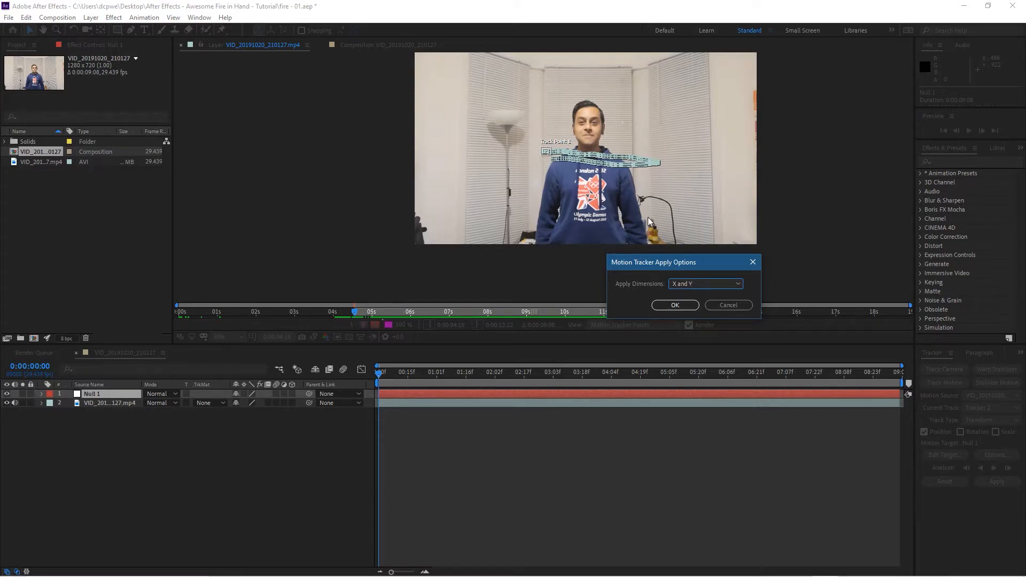
left_click(675, 304)
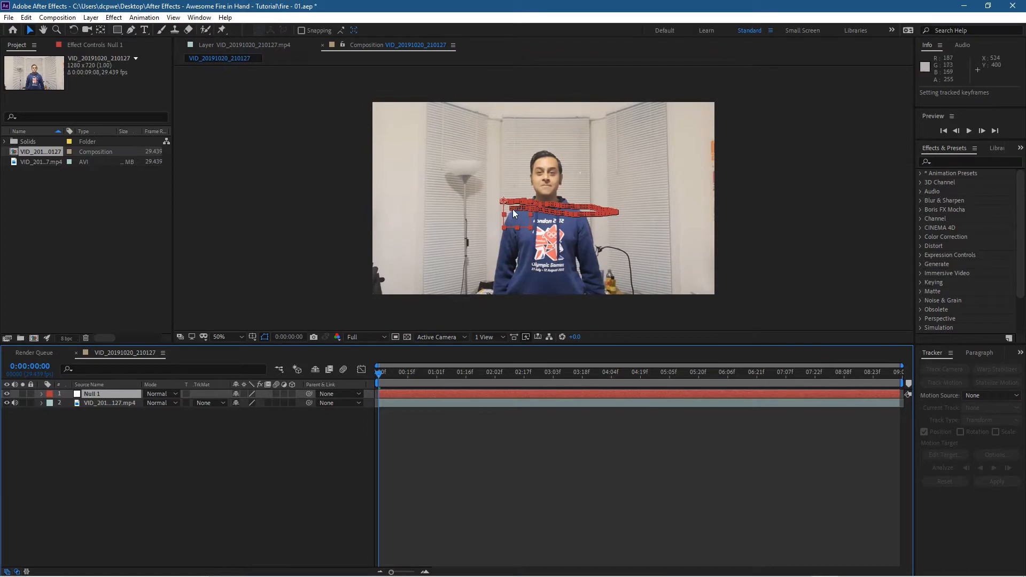
mouse_move(389, 374)
left_mouse_down()
mouse_move(858, 365)
mouse_move(377, 365)
left_mouse_up()
Import Fast_Fire (3).mov from the tutorial folder and place it in the composition between Null 1 and the video layer.
key("alt+Tab")
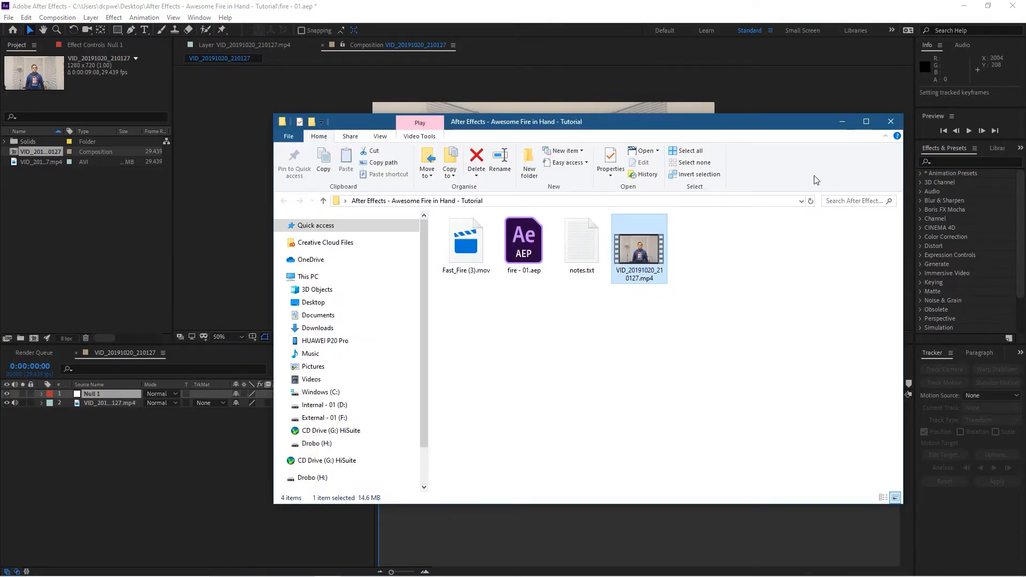
left_click(464, 236)
left_click_drag(464, 236, 85, 204)
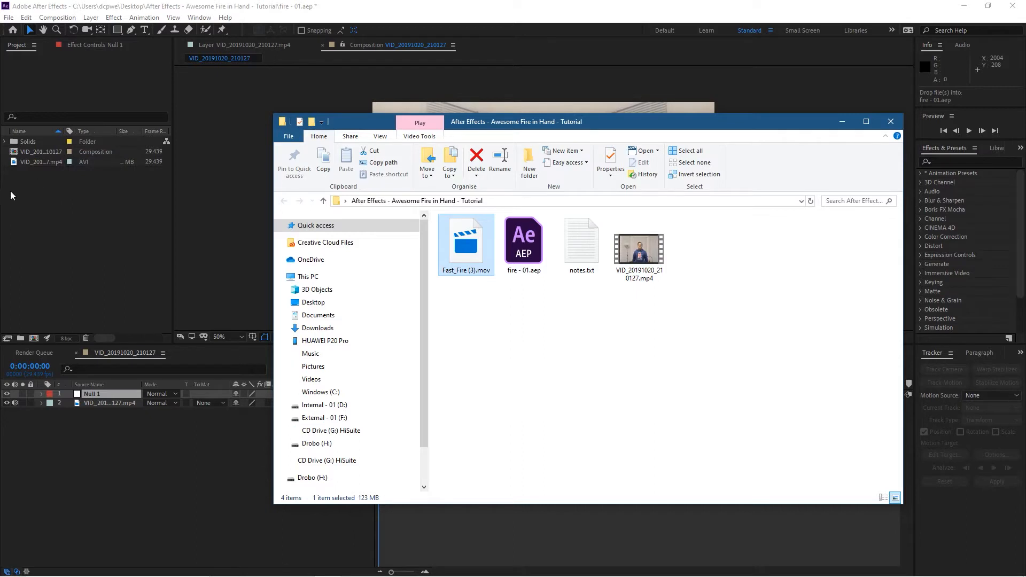
left_click(200, 5)
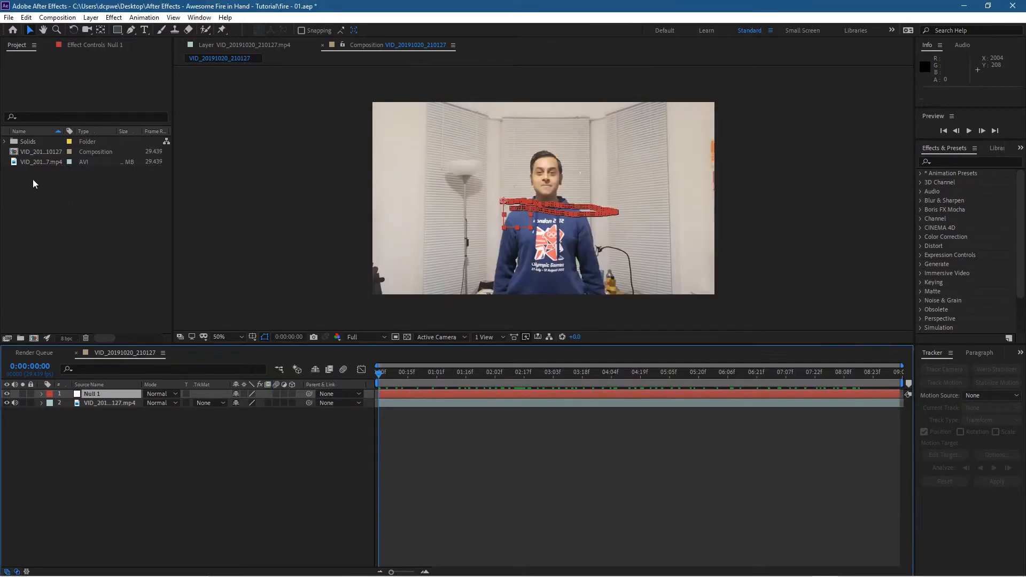
left_click_drag(37, 141, 107, 401)
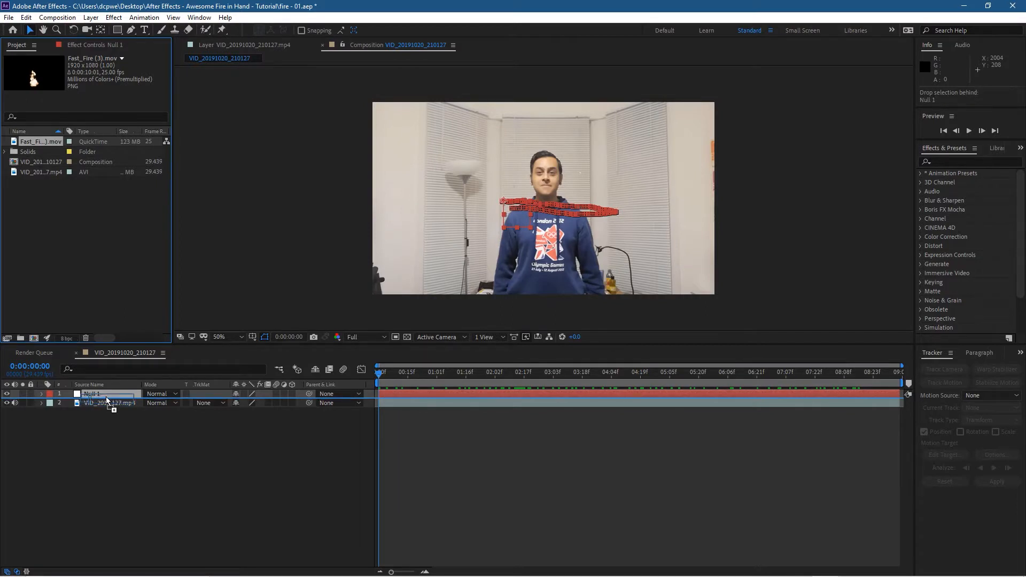
left_click_drag(107, 401, 106, 399)
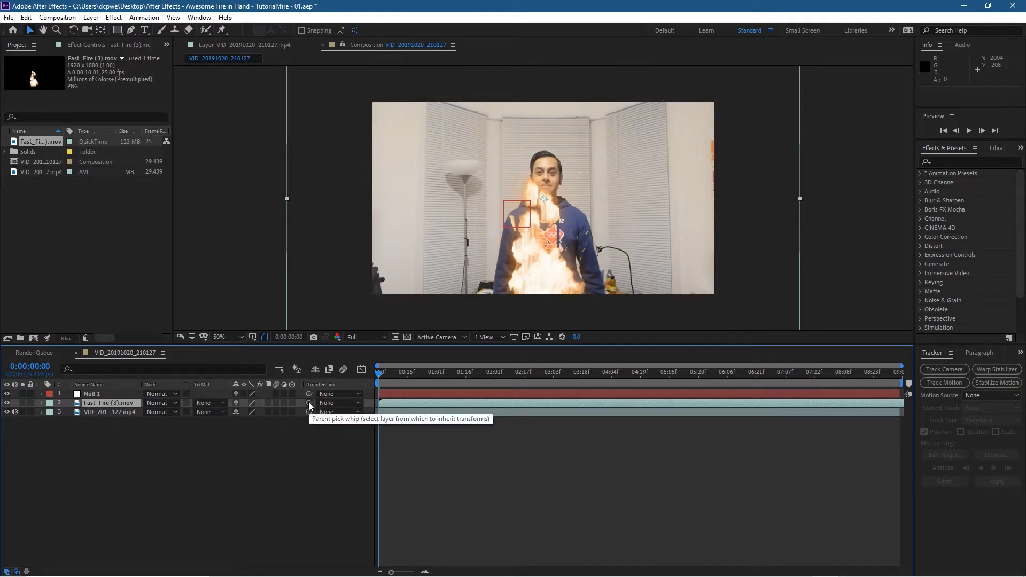
Parent the Fast_Fire layer to Null 1 and set the composition preview resolution to Half.
left_click_drag(310, 402, 102, 392)
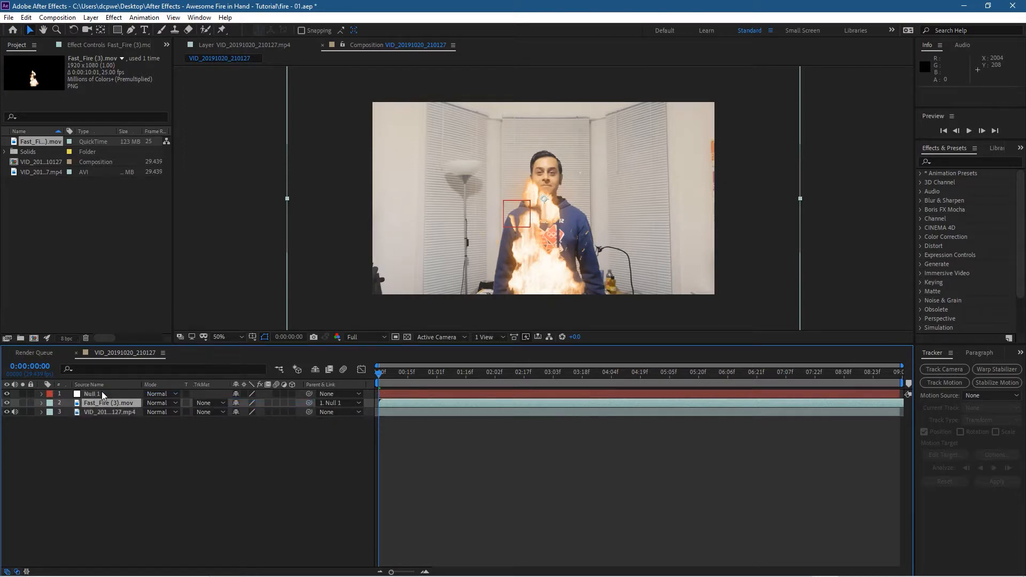
mouse_move(377, 376)
left_mouse_down()
mouse_move(632, 376)
mouse_move(400, 376)
mouse_move(664, 366)
mouse_move(419, 367)
mouse_move(455, 359)
mouse_move(427, 364)
mouse_move(474, 363)
mouse_move(377, 368)
left_mouse_up()
left_click(354, 337)
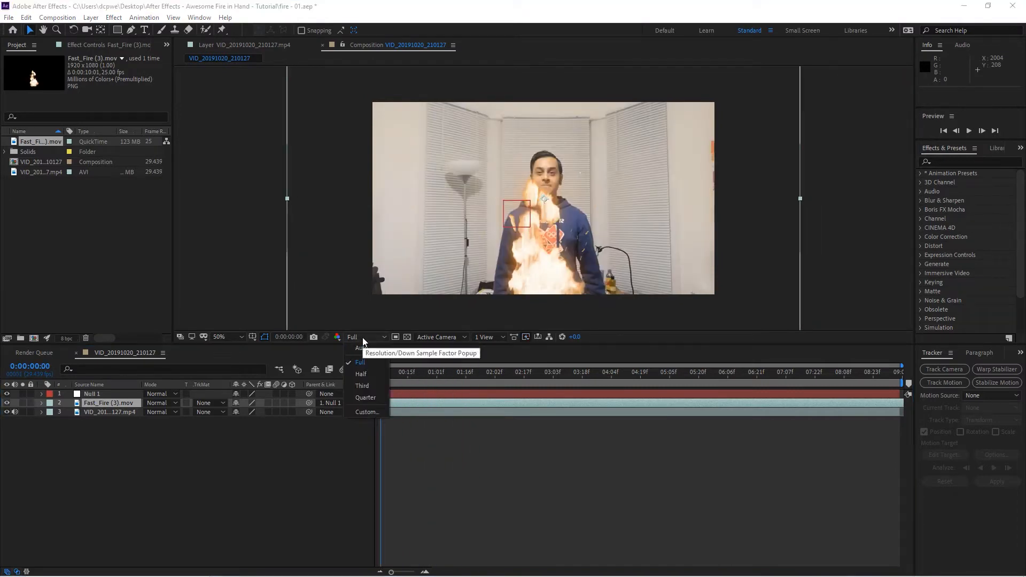
left_click(361, 373)
mouse_move(380, 371)
left_mouse_down()
mouse_move(595, 375)
mouse_move(378, 374)
left_mouse_up()
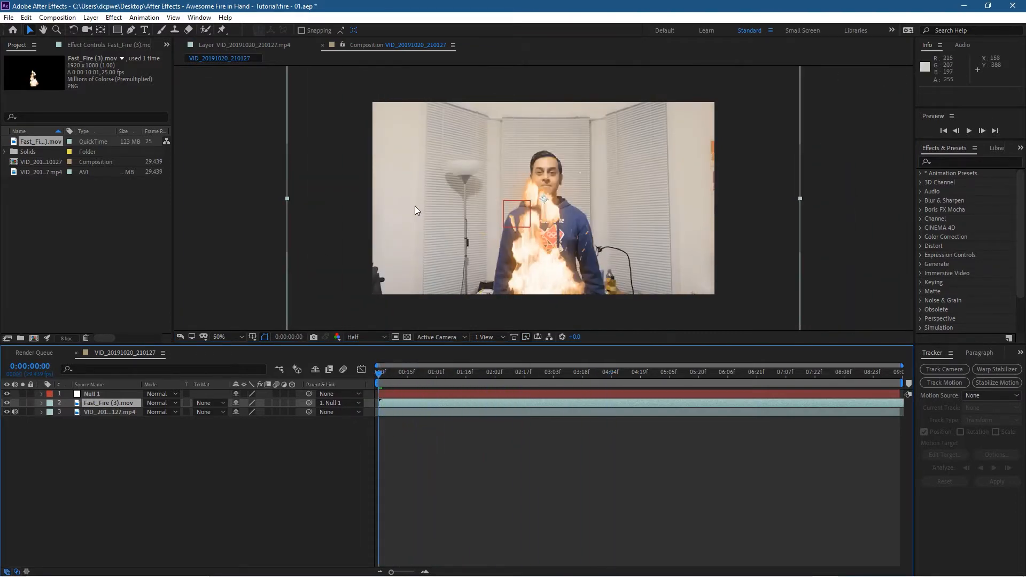
Scale the fire layer down to about 38% wide and 30% high.
key("comma")
left_click_drag(421, 130, 496, 175)
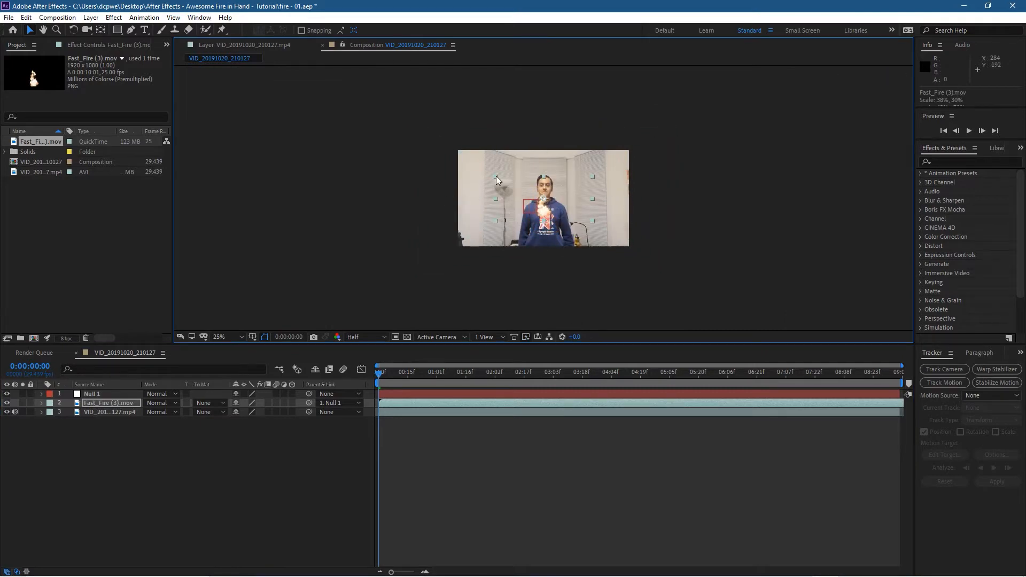
scroll(590, 215, "up", 4)
scroll(579, 217, "down", 2)
At 0:00:00:28, move the fire over the raised fist, to a position of about 5.5, -130.3.
left_click_drag(376, 375, 432, 381)
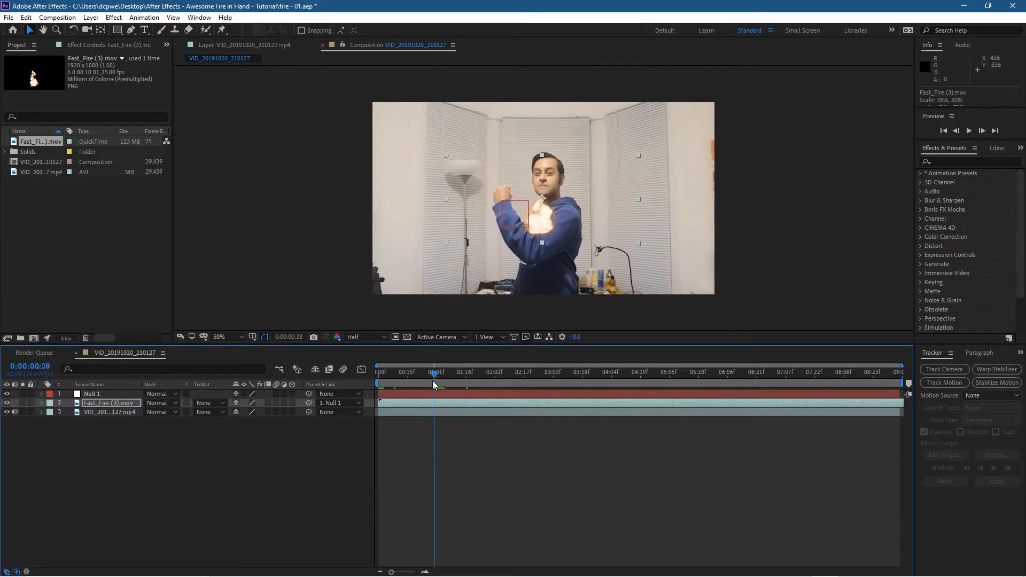
left_click(538, 222)
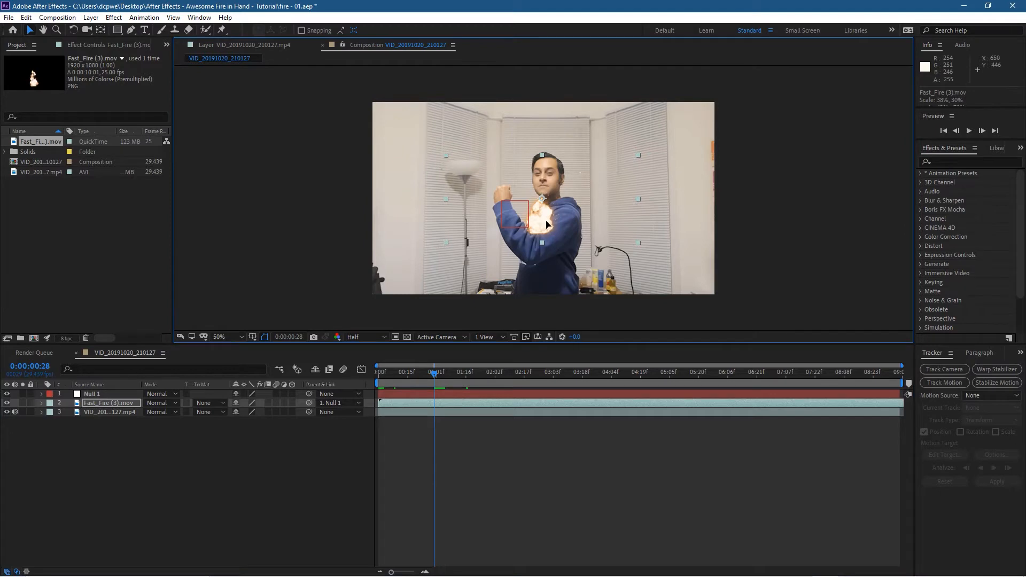
left_click_drag(548, 224, 508, 190)
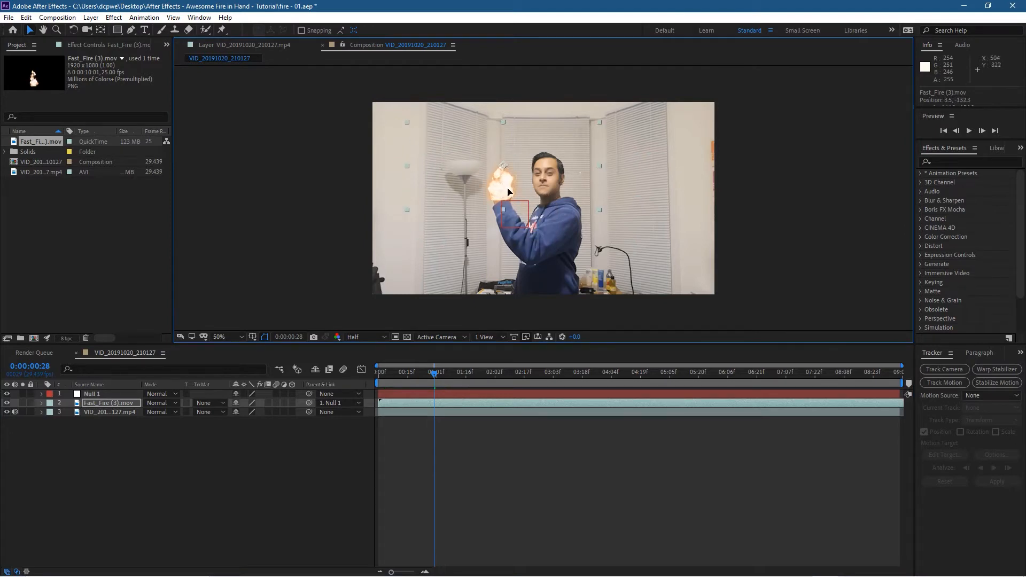
left_click_drag(434, 380, 367, 392)
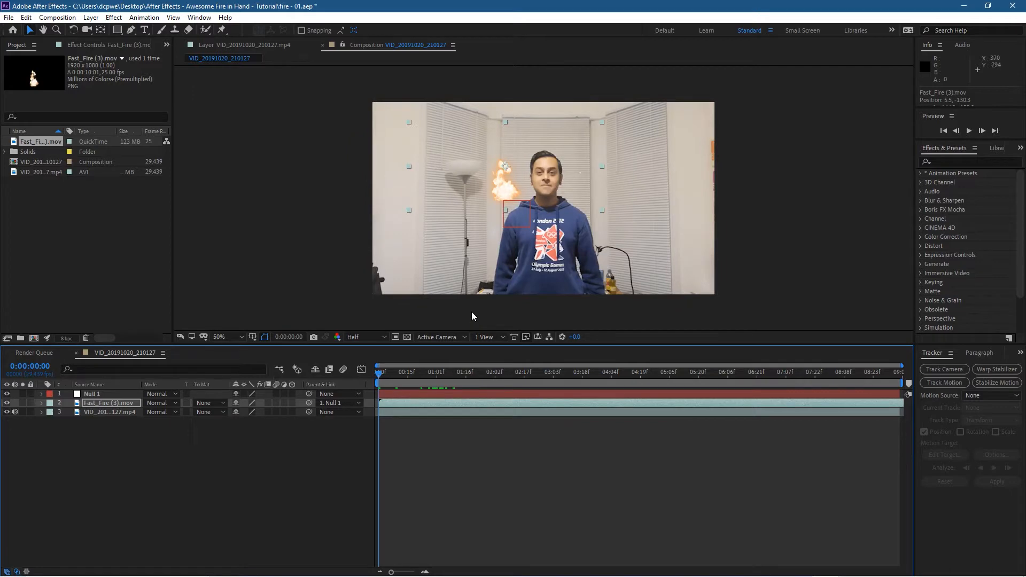
Trim the start of the Fast_Fire layer to 0:00:01:02.
left_click_drag(380, 374, 440, 379)
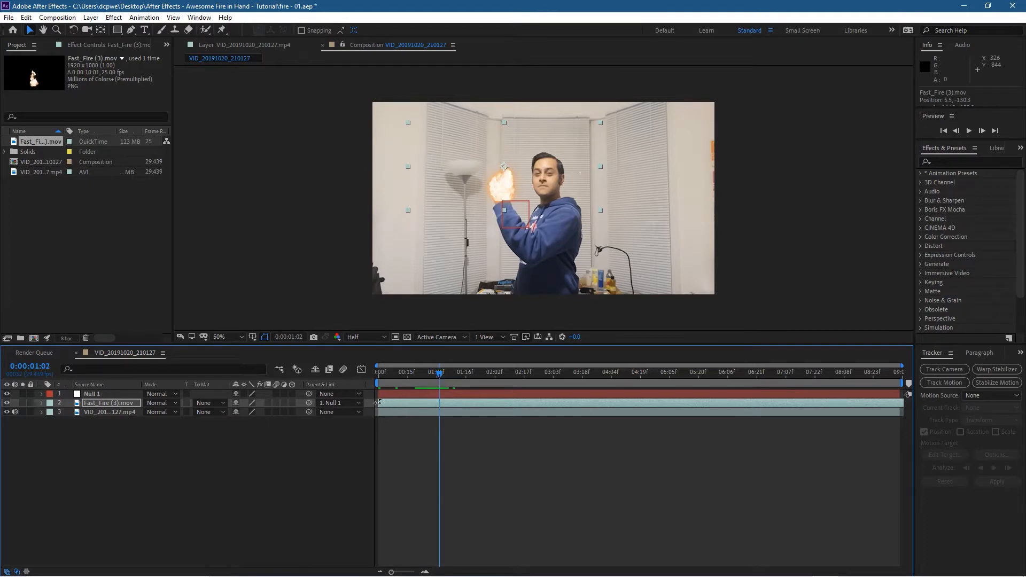
left_click(411, 404)
left_click_drag(378, 402, 439, 400)
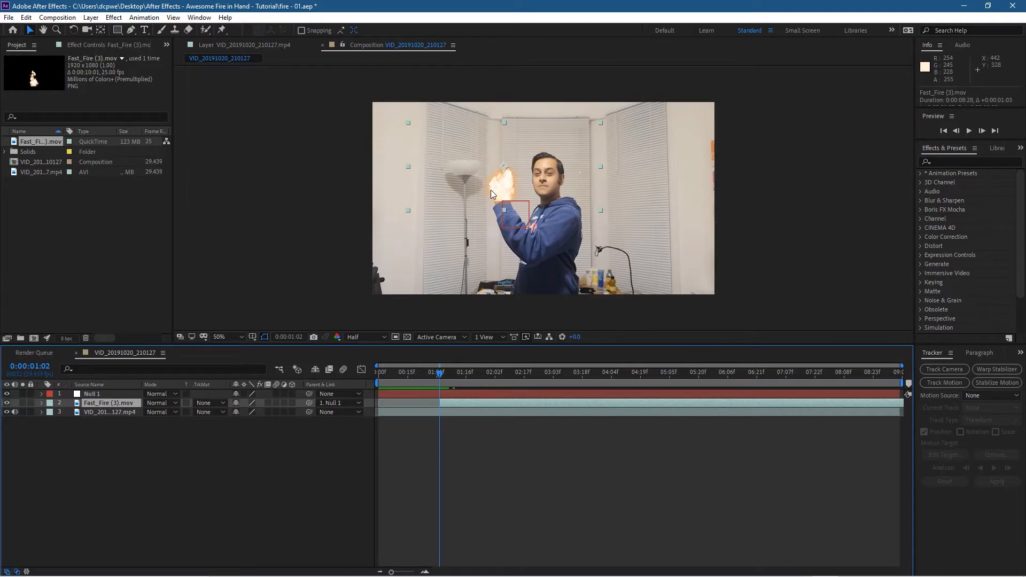
Rotate the fire counter-clockwise to match the forearm's tilt and reposition it over the fist at about -30.5, -123.8.
scroll(498, 187, "up", 2)
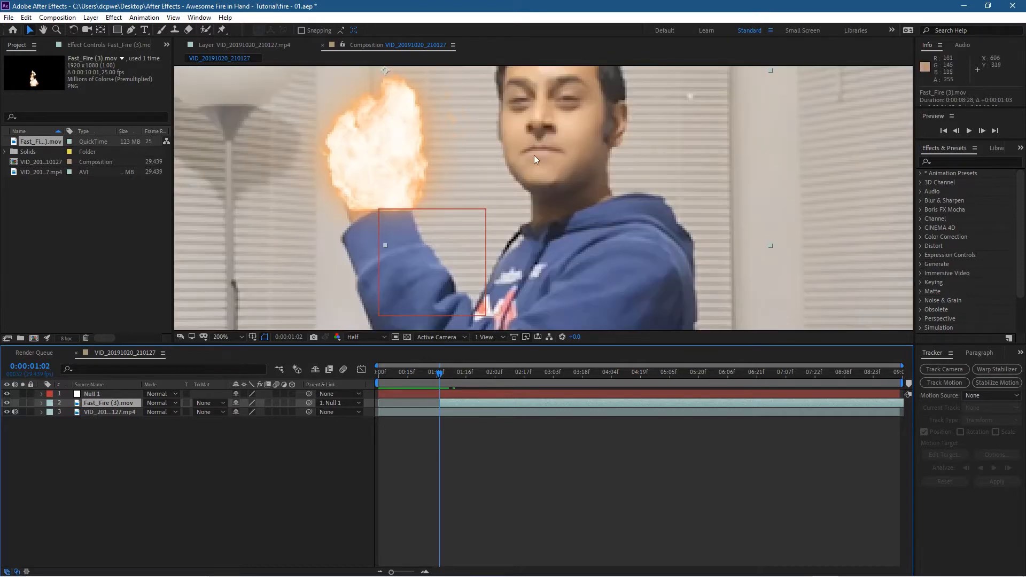
left_click_drag(531, 171, 651, 224)
scroll(505, 202, "down", 2)
scroll(505, 202, "up", 2)
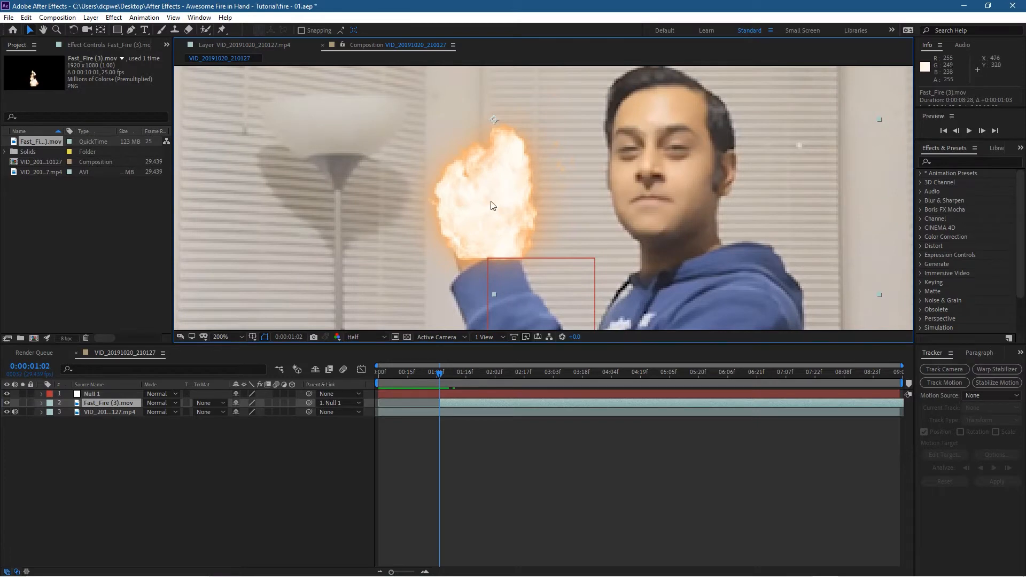
left_click(74, 31)
left_click_drag(394, 108, 390, 133)
left_click(30, 30)
left_click_drag(534, 190, 494, 198)
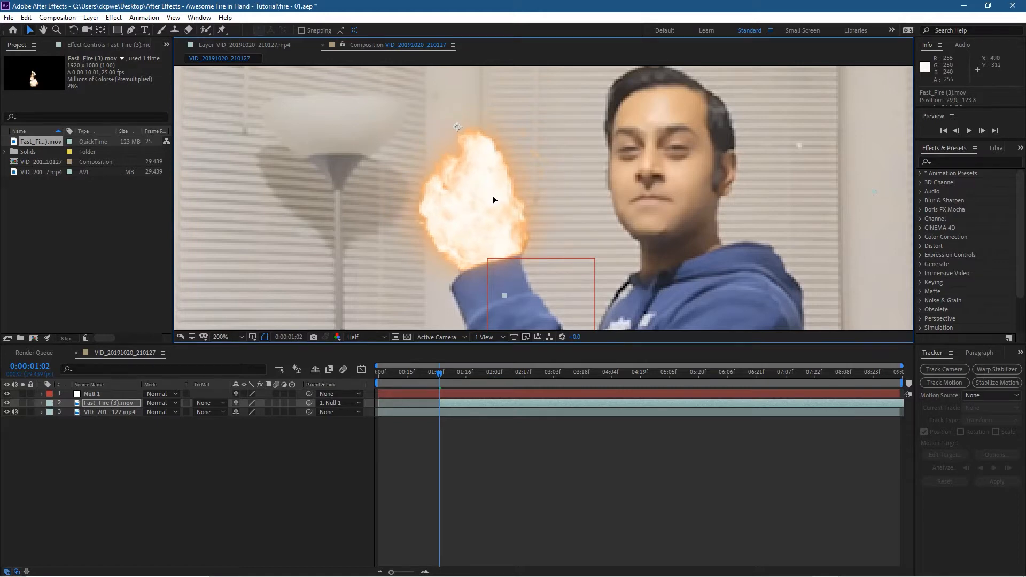
left_click_drag(493, 199, 492, 199)
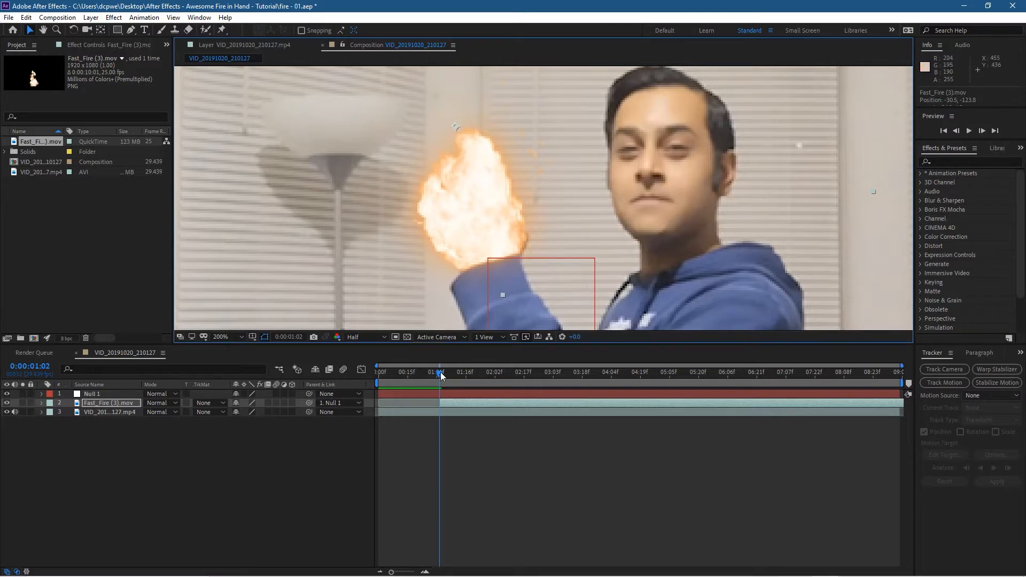
Enable keyframing for the fire layer's Position, Scale and Rotation at 0:00:00:00.
mouse_move(441, 375)
left_mouse_down()
mouse_move(493, 371)
mouse_move(427, 366)
mouse_move(454, 366)
left_mouse_up()
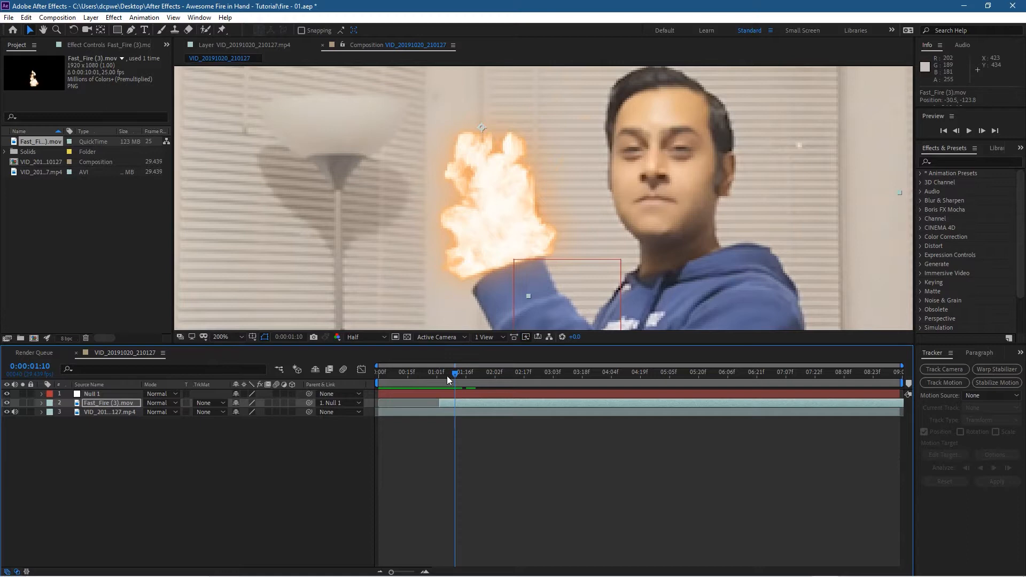
left_click_drag(454, 373, 374, 374)
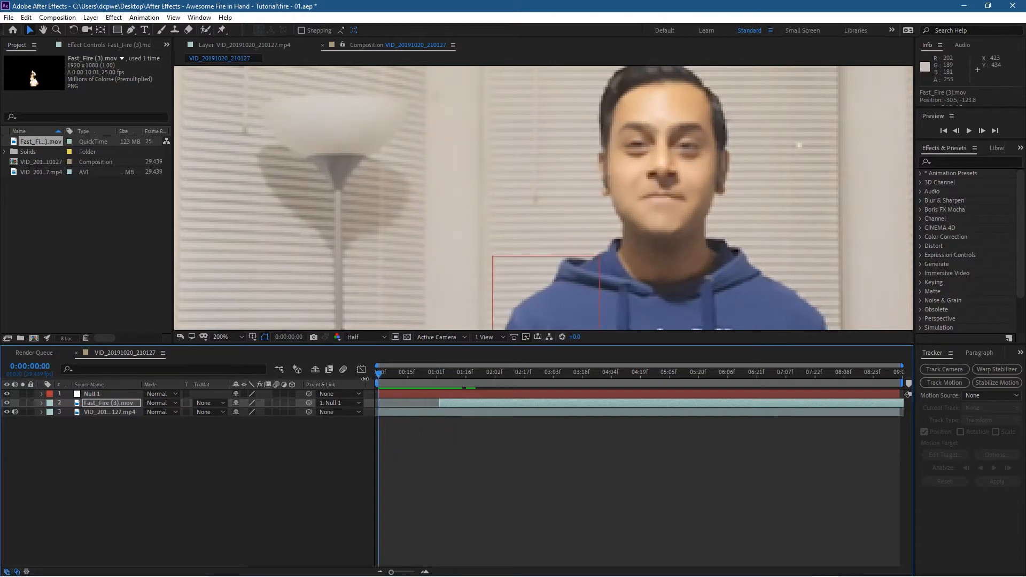
left_click(42, 403)
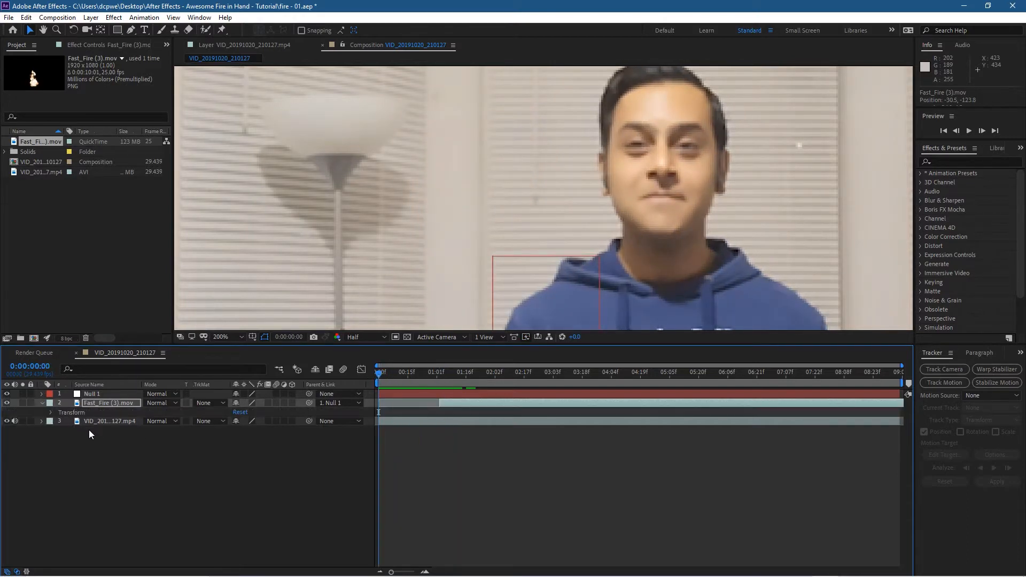
left_click(50, 413)
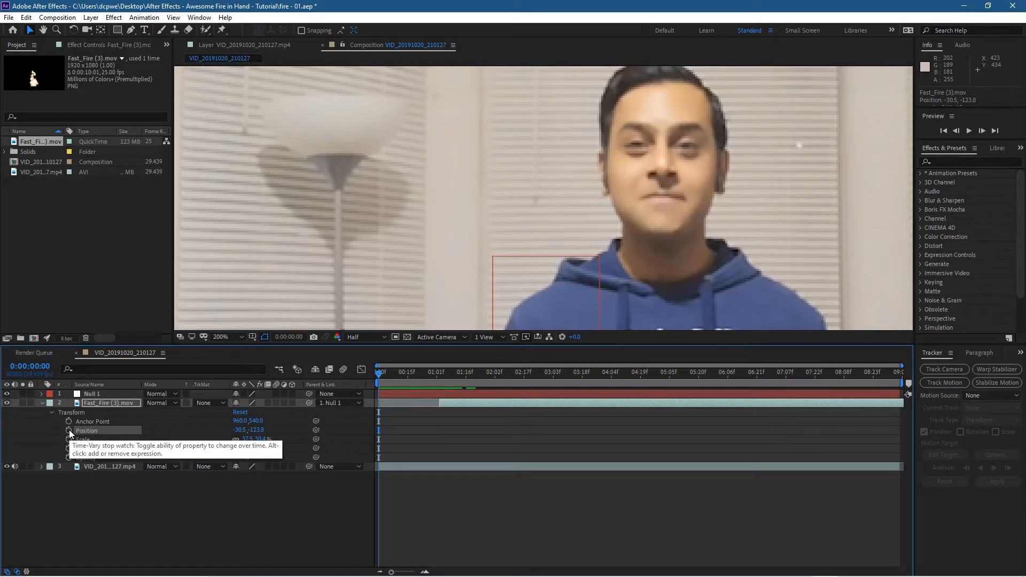
left_click(68, 430)
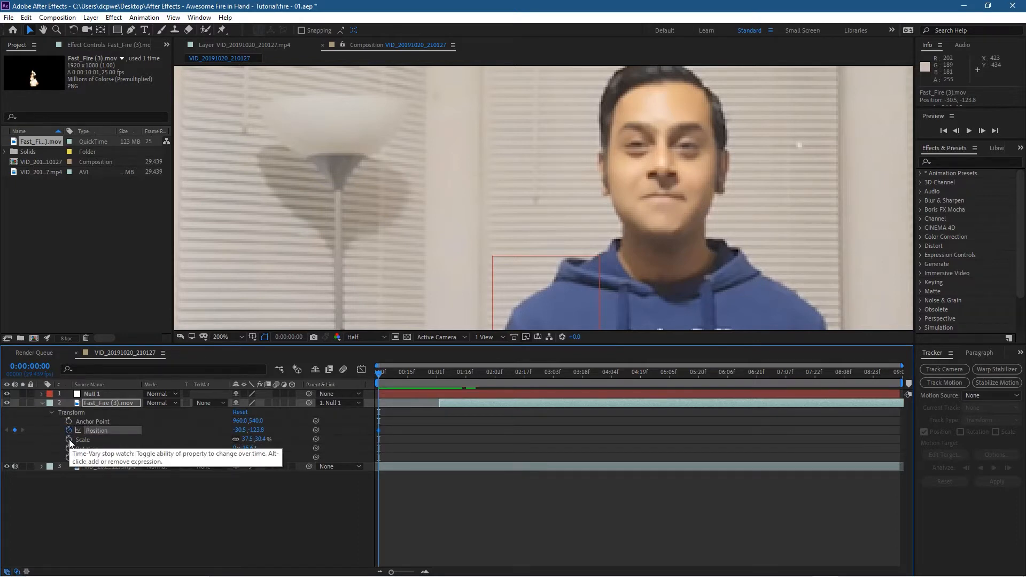
left_click(69, 440)
left_click(68, 449)
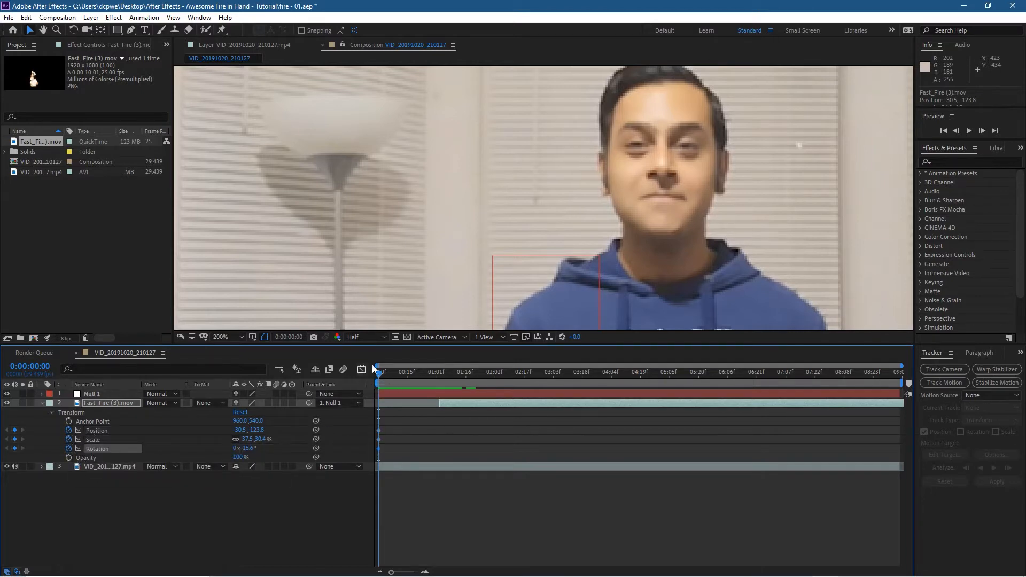
At 0:00:01:08, narrow the fire to about 27.6% horizontal scale and nudge its position to about -29.5, -123.8.
left_click_drag(376, 374, 438, 375)
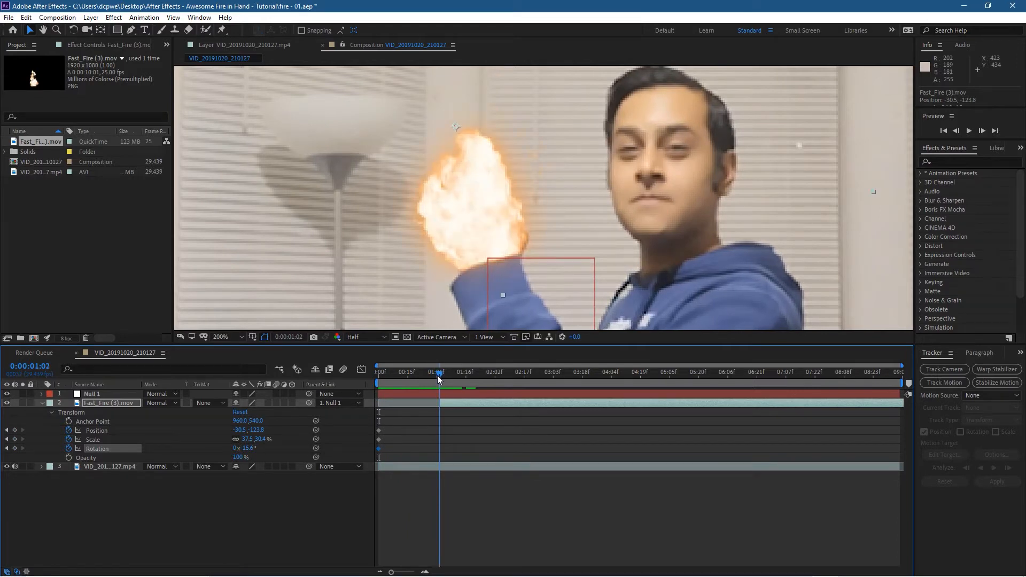
left_click_drag(437, 375, 437, 375)
left_click_drag(438, 373, 450, 378)
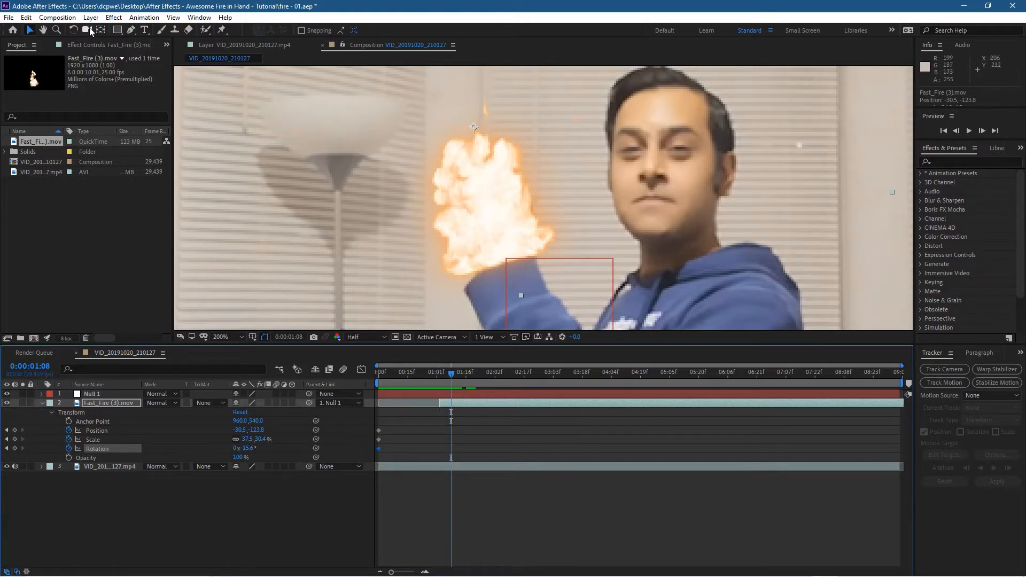
key("comma")
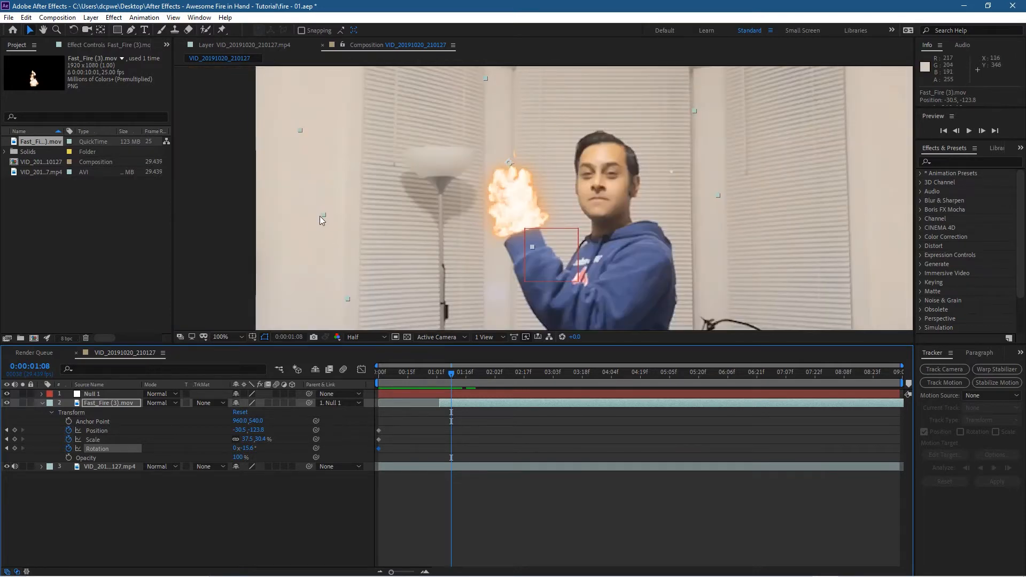
left_click_drag(323, 214, 375, 213)
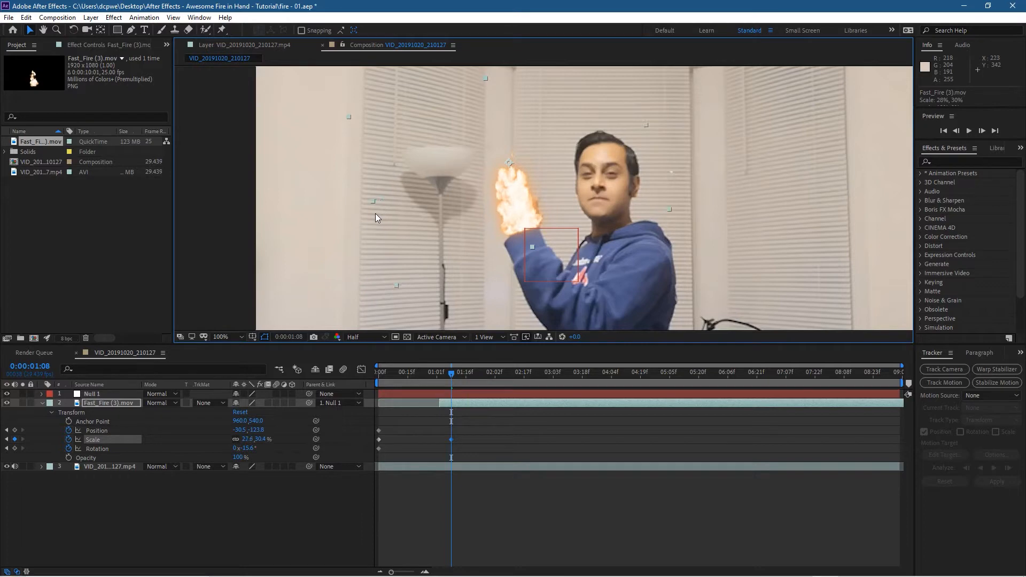
left_click_drag(521, 213, 519, 215)
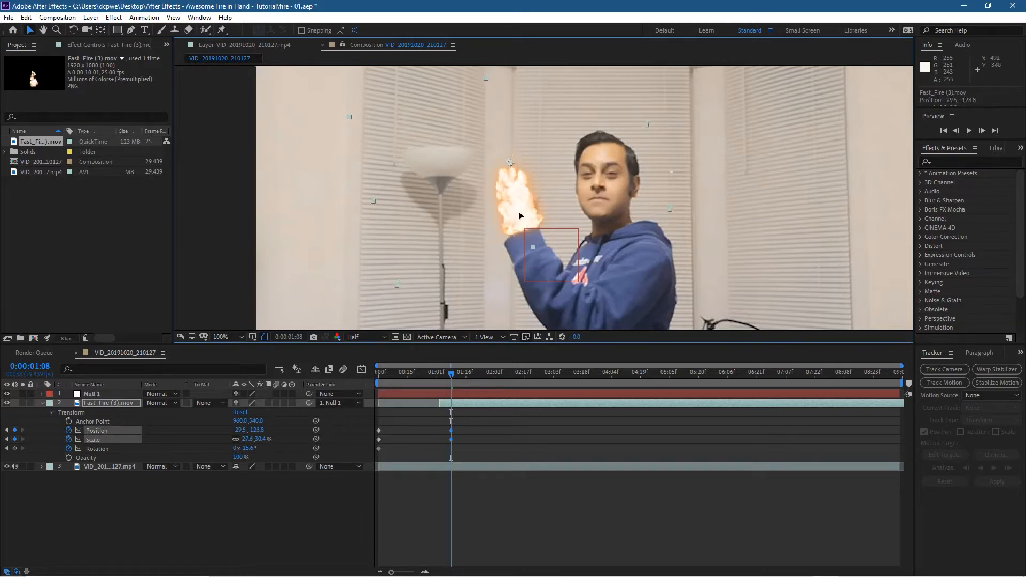
Check the fire's alignment with the hand frame by frame, from 0:00:02:08 back to 0:00:01:01.
left_click_drag(453, 376, 508, 396)
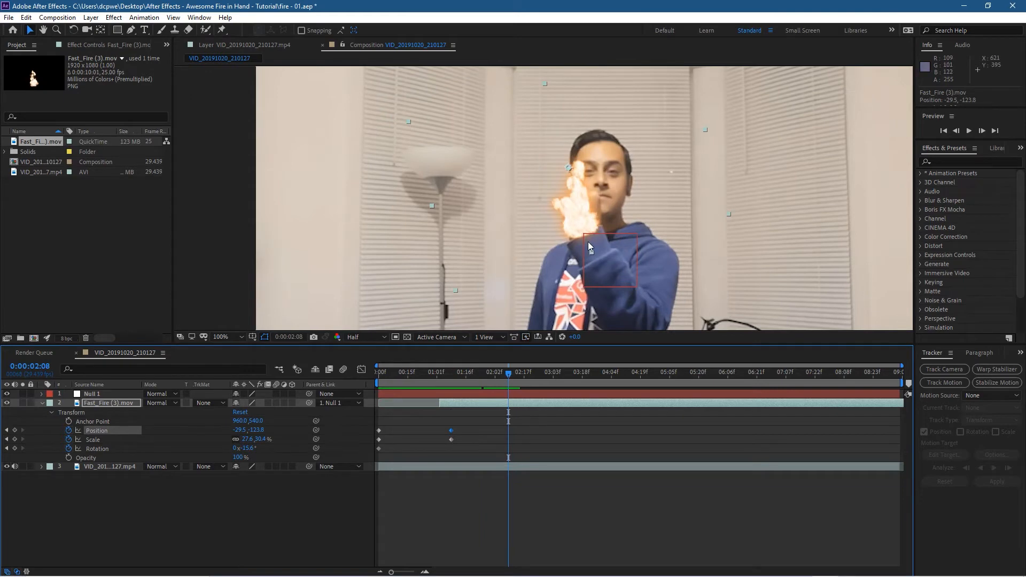
key("period")
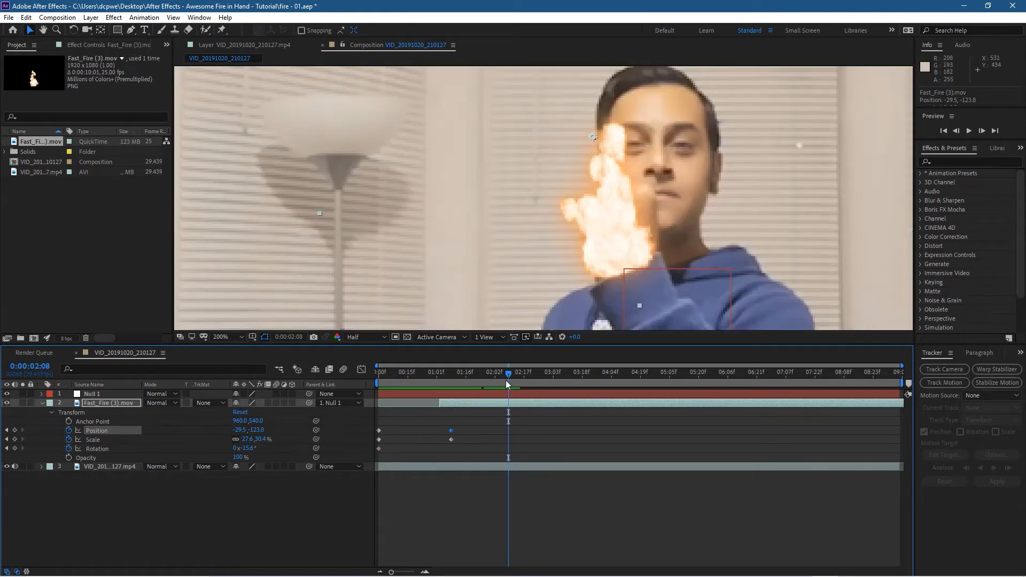
left_click(955, 131)
left_click(955, 131)
left_click(955, 131)
left_click(956, 131)
left_click(956, 131)
left_click(956, 131)
left_click(956, 131)
left_click(955, 131)
left_click(956, 131)
left_click(956, 131)
left_click(955, 130)
left_click(955, 130)
left_click(955, 131)
left_click(955, 131)
left_click(955, 131)
left_click(955, 130)
left_click(955, 130)
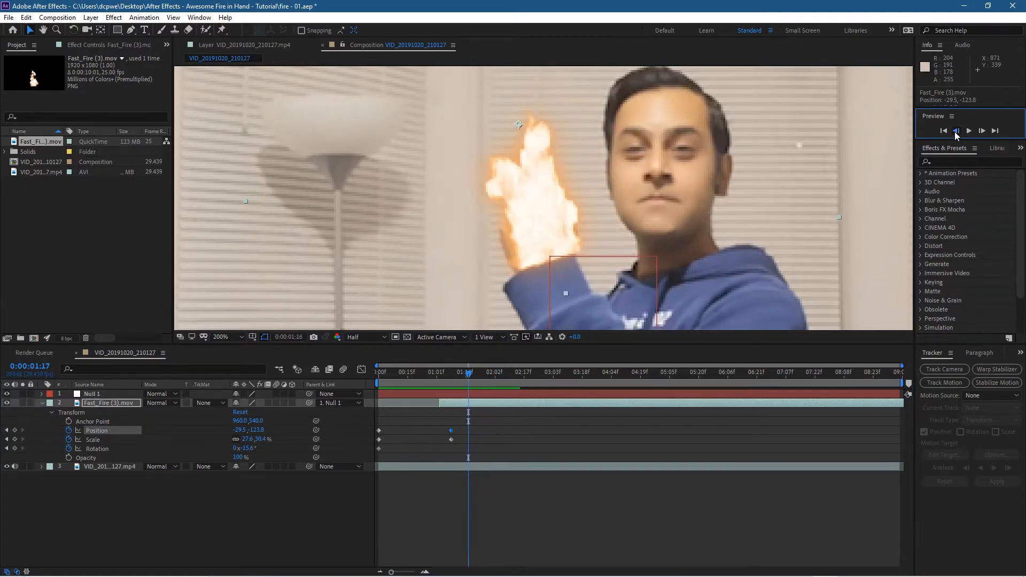
left_click(955, 131)
left_click(956, 130)
left_click(955, 131)
left_click(956, 130)
left_click(956, 131)
left_click(955, 131)
left_click(955, 131)
left_click(956, 131)
left_click(955, 130)
left_click(955, 131)
left_click(955, 131)
left_click(955, 131)
left_click(956, 131)
left_click(955, 131)
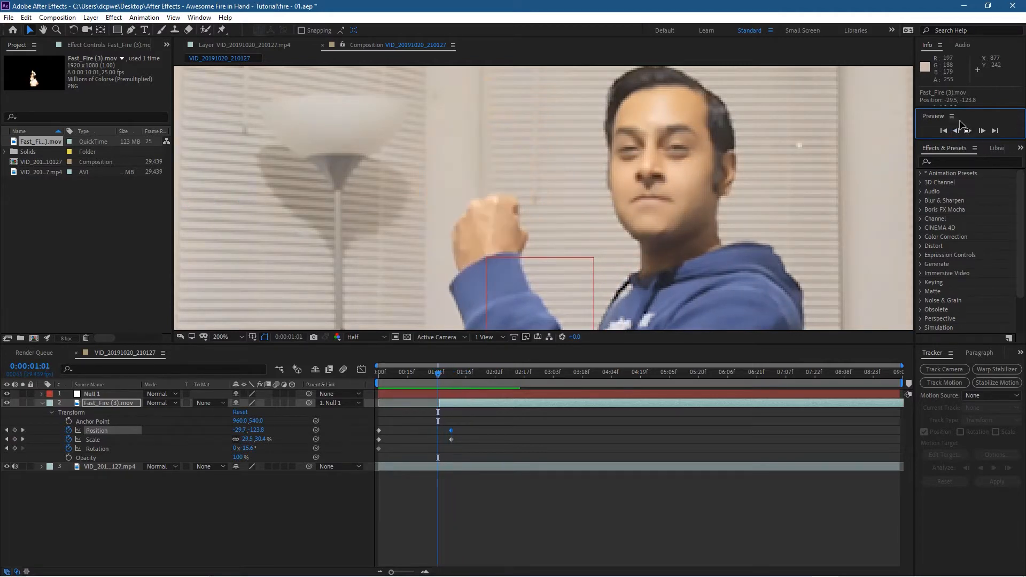
At 0:00:01:04, shift the fire slightly over the fist to a position of about -34.6, -123.3.
left_click(981, 131)
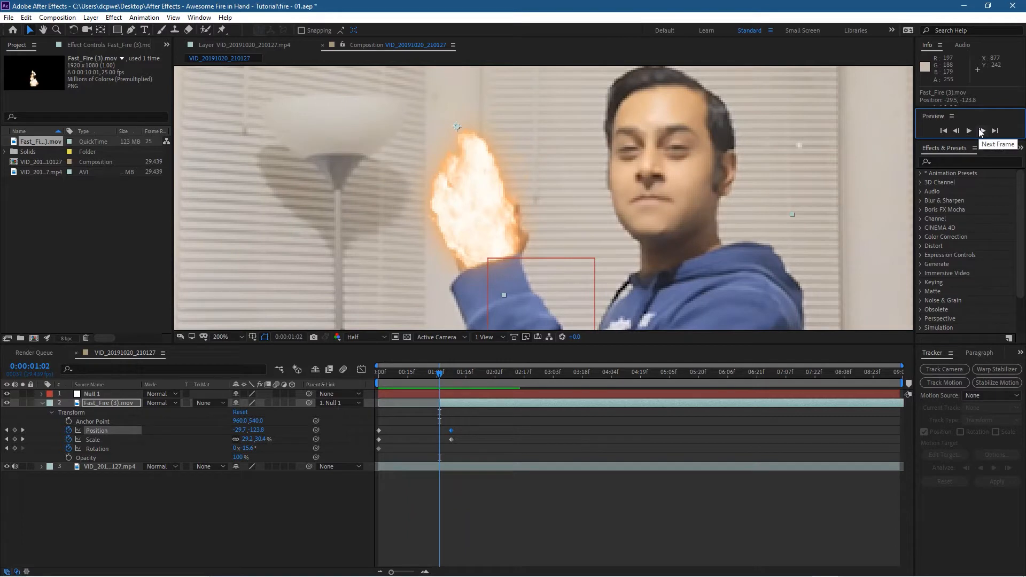
left_click(981, 131)
left_click(981, 131)
left_click(981, 131)
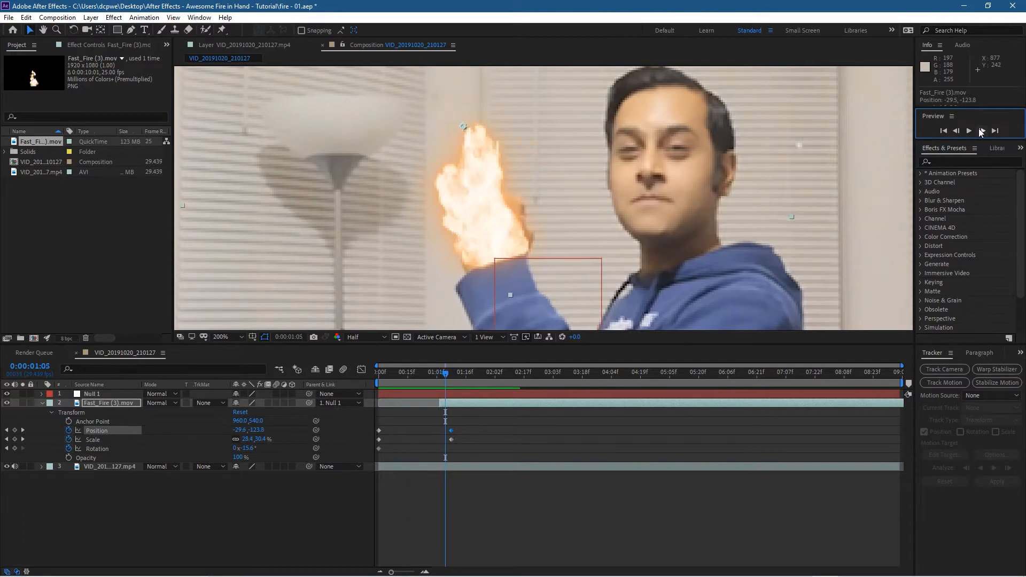
left_click(956, 130)
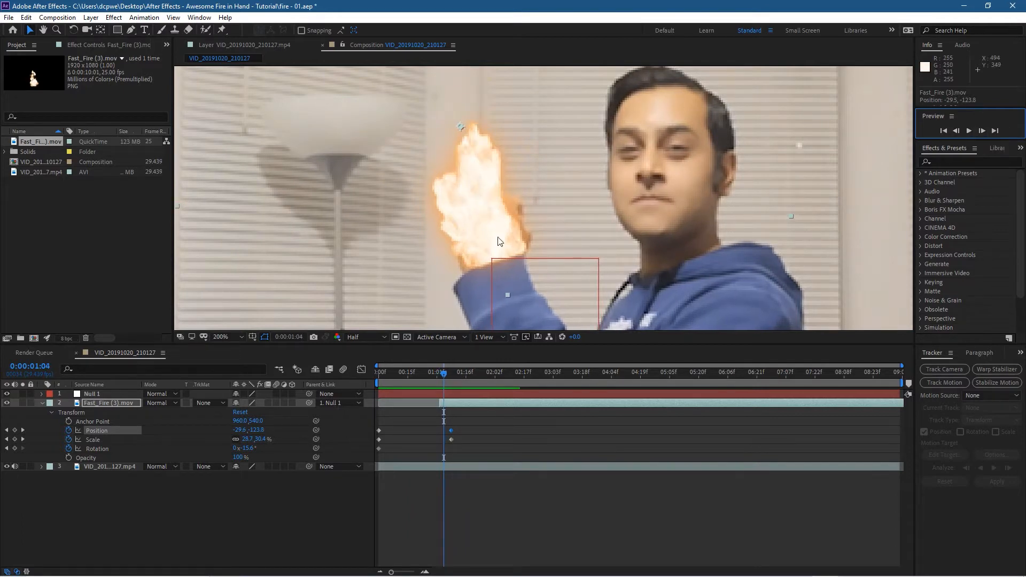
left_click_drag(488, 239, 485, 241)
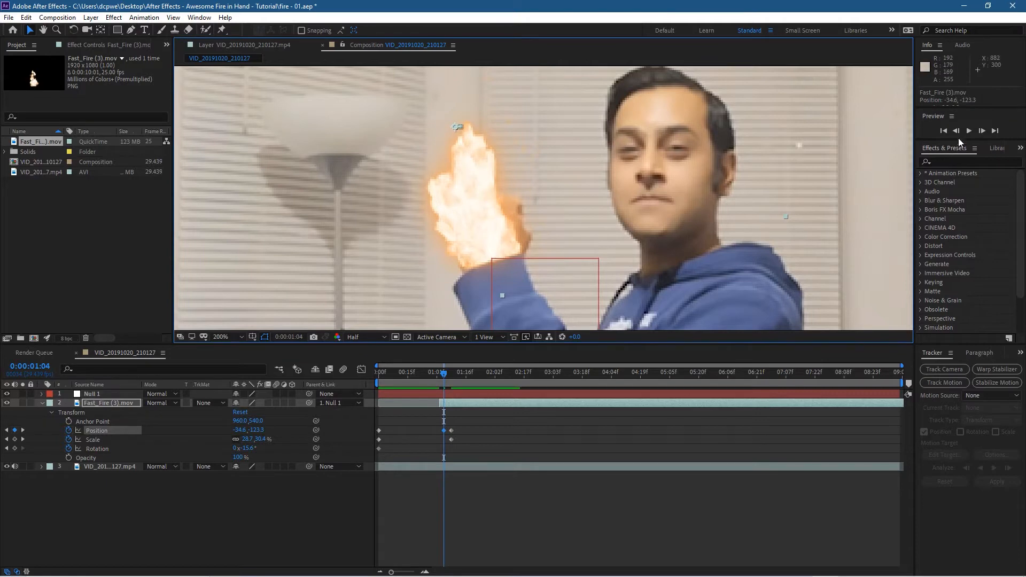
At 0:00:01:02, widen the fire to about 32.9% horizontal scale and reposition it to about -28.9, -126.3.
left_click(953, 130)
left_click(952, 131)
left_click(952, 130)
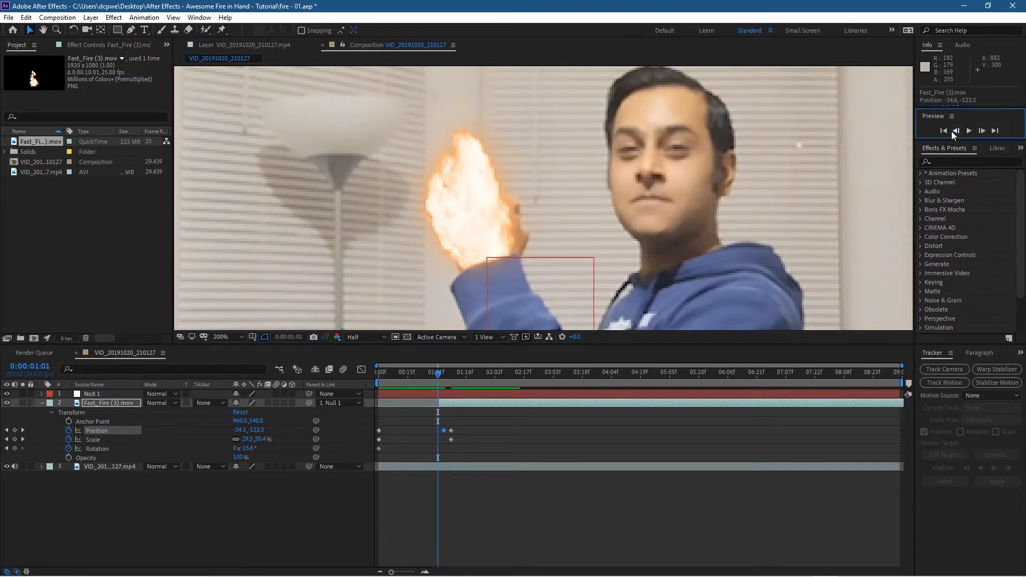
left_click(951, 131)
left_click(984, 130)
left_click(985, 131)
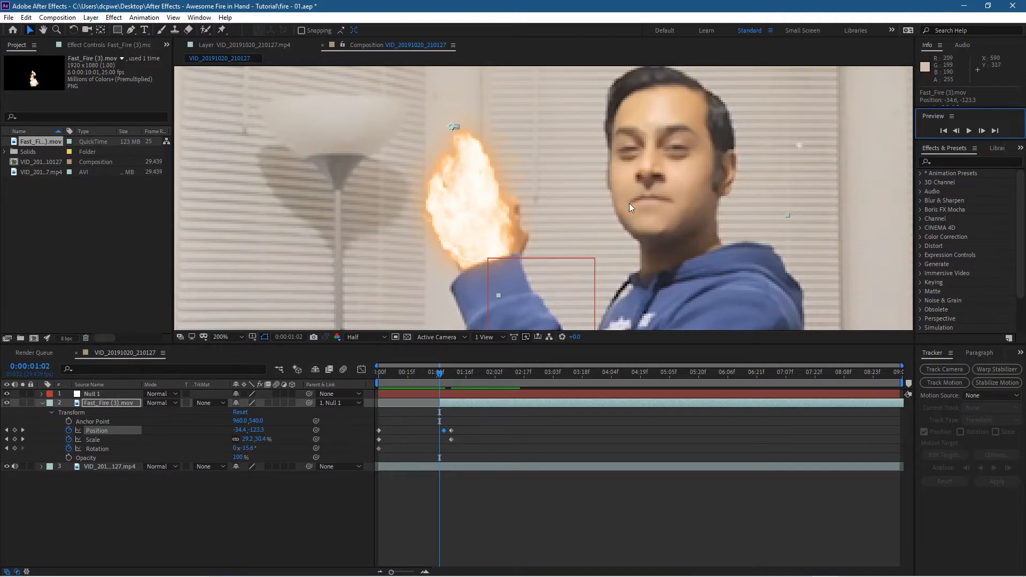
left_click_drag(783, 210, 819, 207)
mouse_move(465, 229)
left_mouse_down()
mouse_move(479, 226)
mouse_move(470, 229)
left_mouse_up()
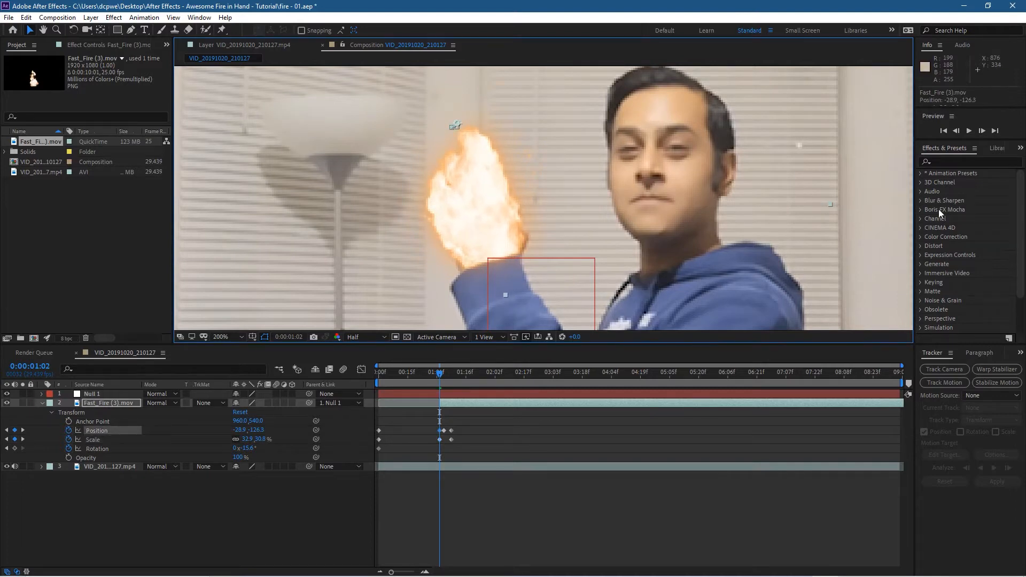
Check the following frames up to 0:00:01:15, and at 0:00:01:13 move the fire to about -38.5, -122.8.
left_click(982, 131)
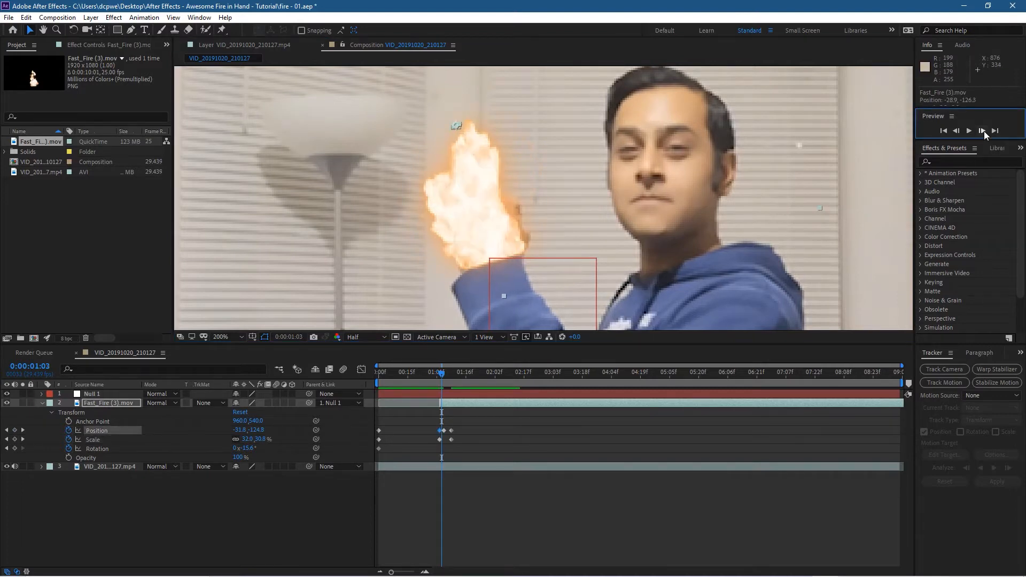
left_click(982, 131)
left_click(982, 130)
left_click(982, 131)
left_click(982, 131)
left_click(982, 131)
left_click(982, 131)
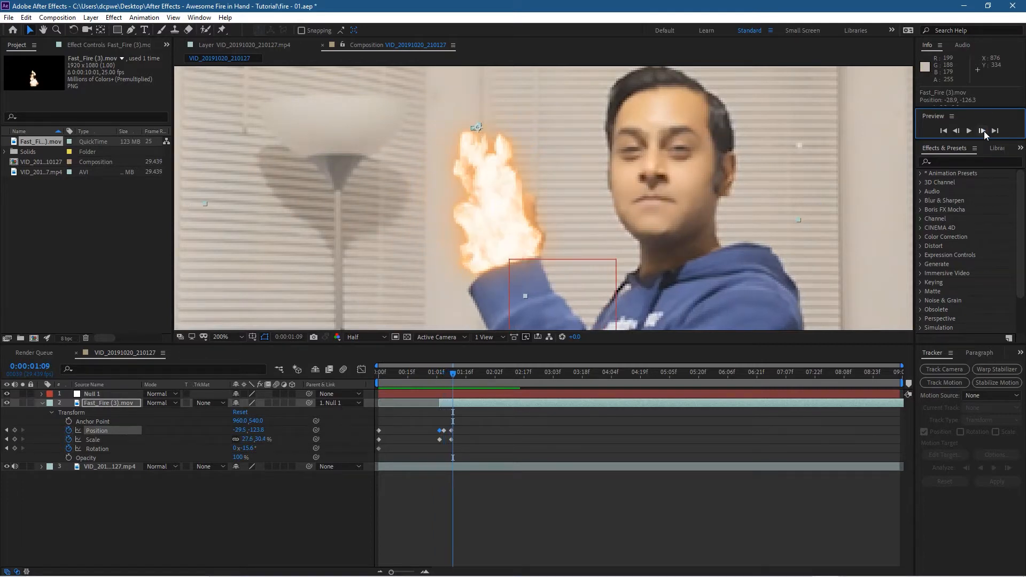
left_click(982, 131)
left_click(983, 131)
left_click(982, 131)
left_click(982, 131)
left_click(982, 131)
left_click(982, 131)
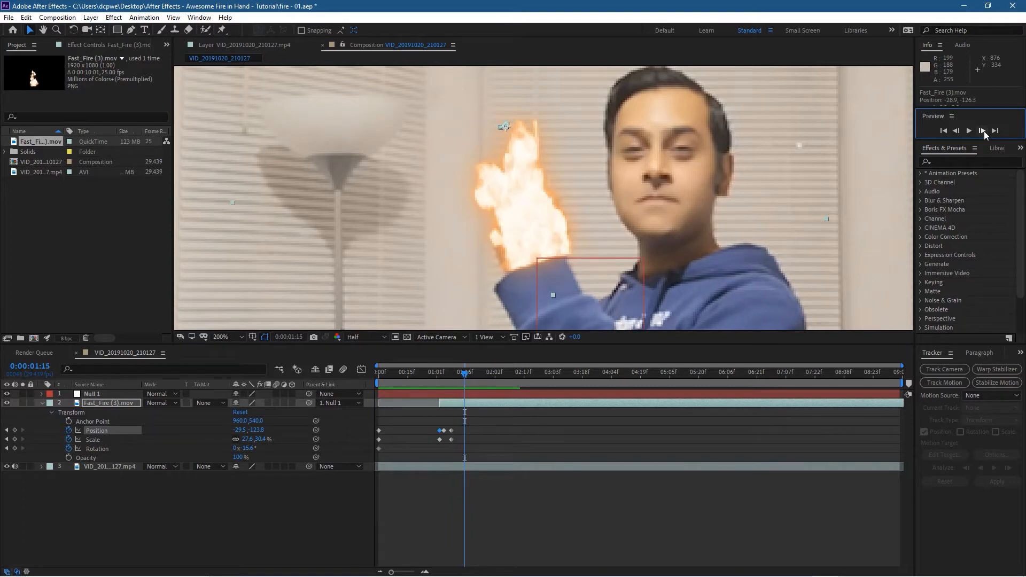
left_click(956, 130)
left_click(957, 131)
left_click_drag(527, 222, 515, 225)
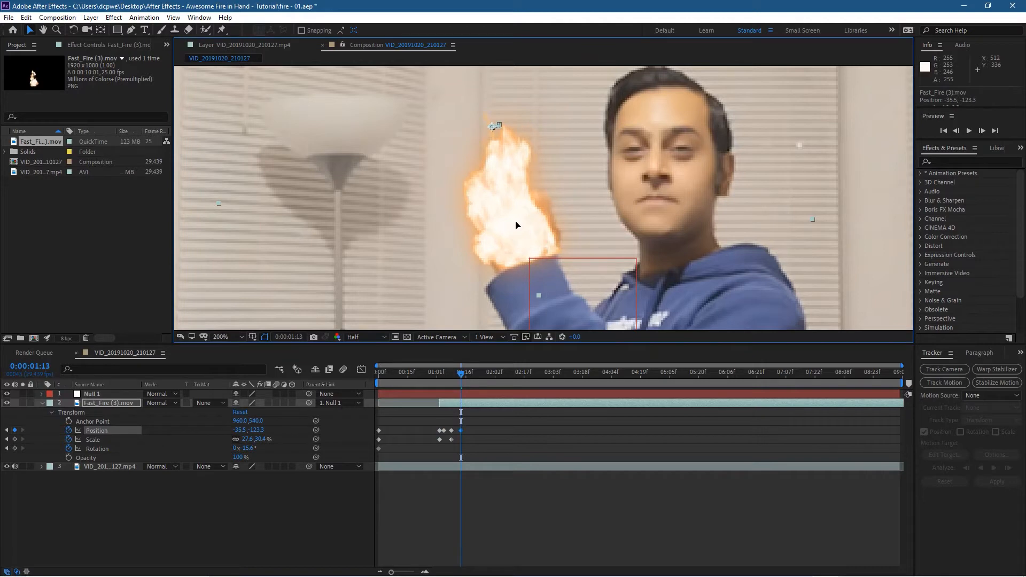
left_click_drag(516, 225, 515, 225)
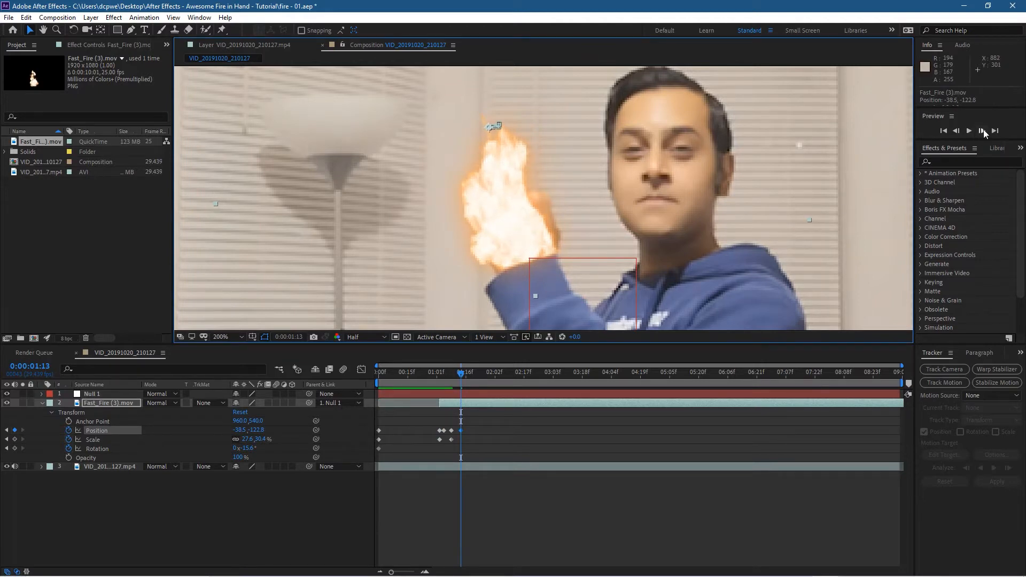
At 0:00:01:18, rotate the fire to about -23.7° and reposition it over the hand at about -51, -119.8.
left_click(982, 130)
left_click(982, 130)
left_click(982, 131)
left_click(982, 131)
left_click(982, 130)
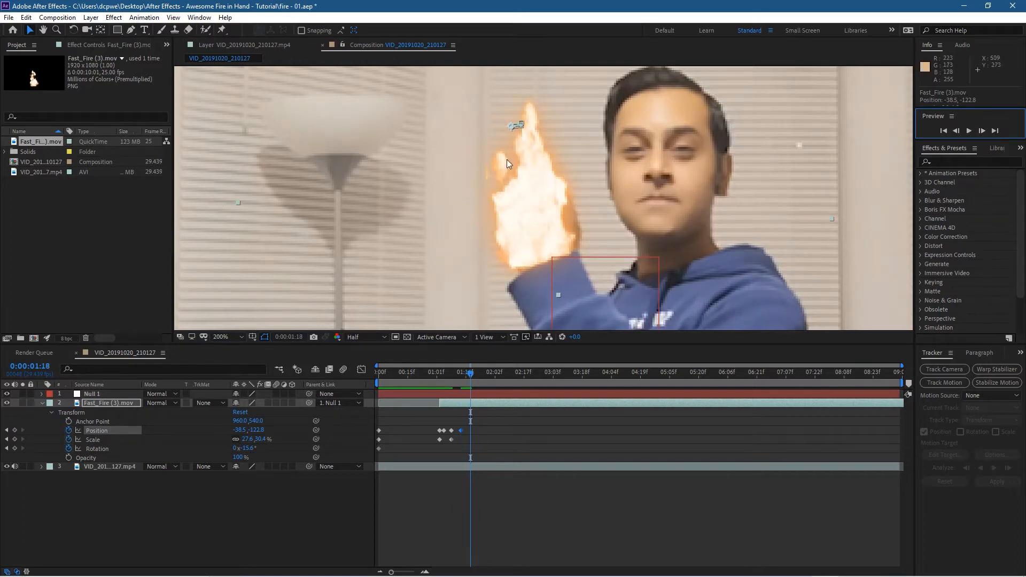
left_click(73, 29)
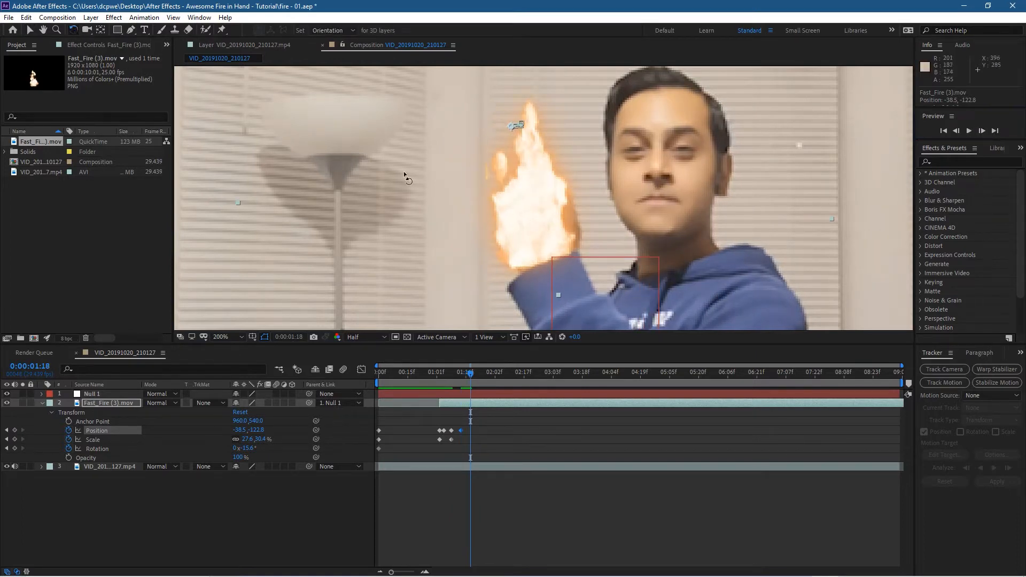
left_click_drag(434, 156, 436, 161)
left_click(30, 30)
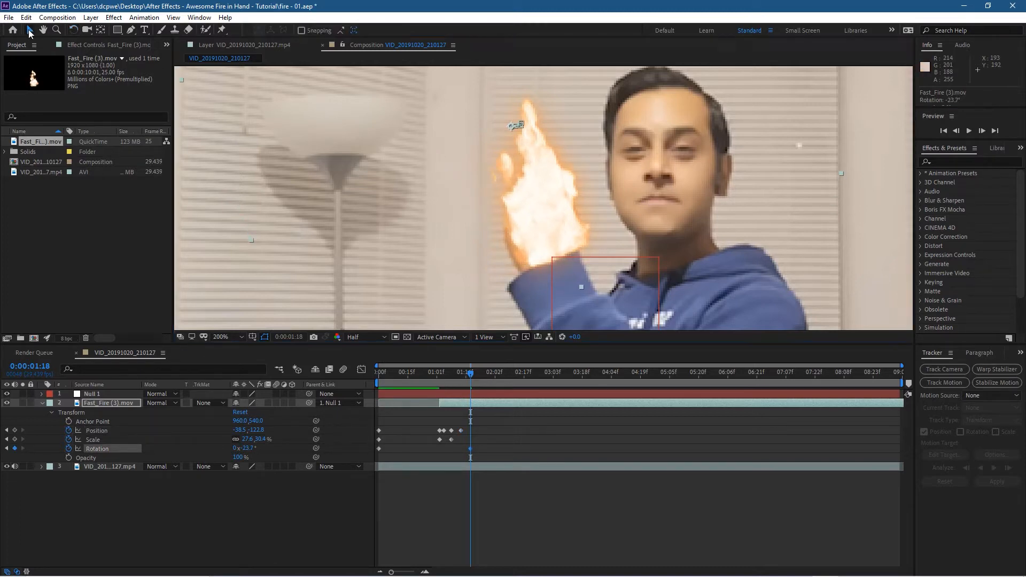
left_click_drag(562, 215, 541, 222)
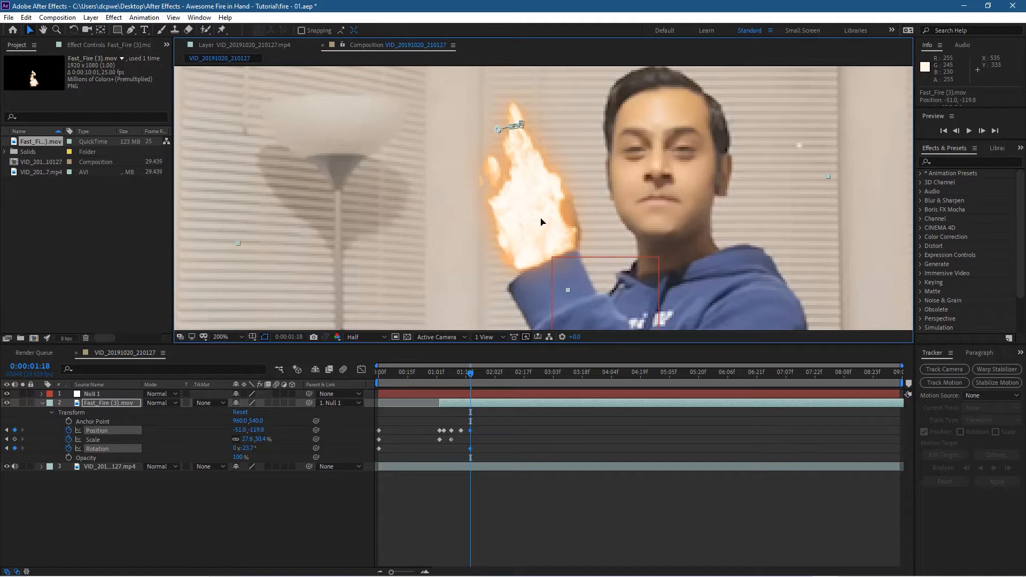
Nudge the fire's position to about -53, -119 at 0:00:01:22 and about -50, -120.8 at 0:00:01:23.
left_click(984, 130)
left_click(983, 130)
left_click(983, 130)
left_click(983, 131)
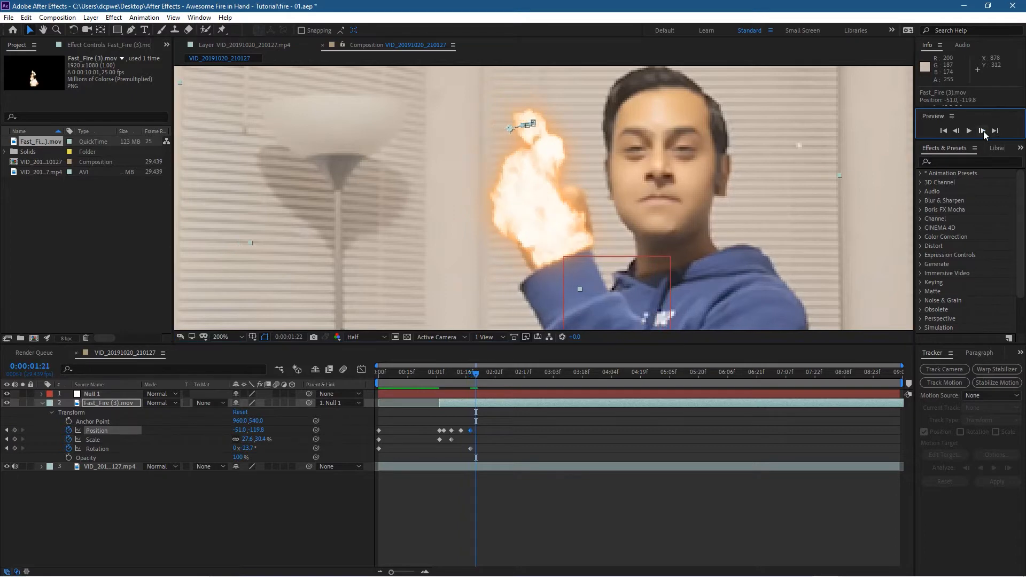
left_click(983, 130)
left_click(956, 131)
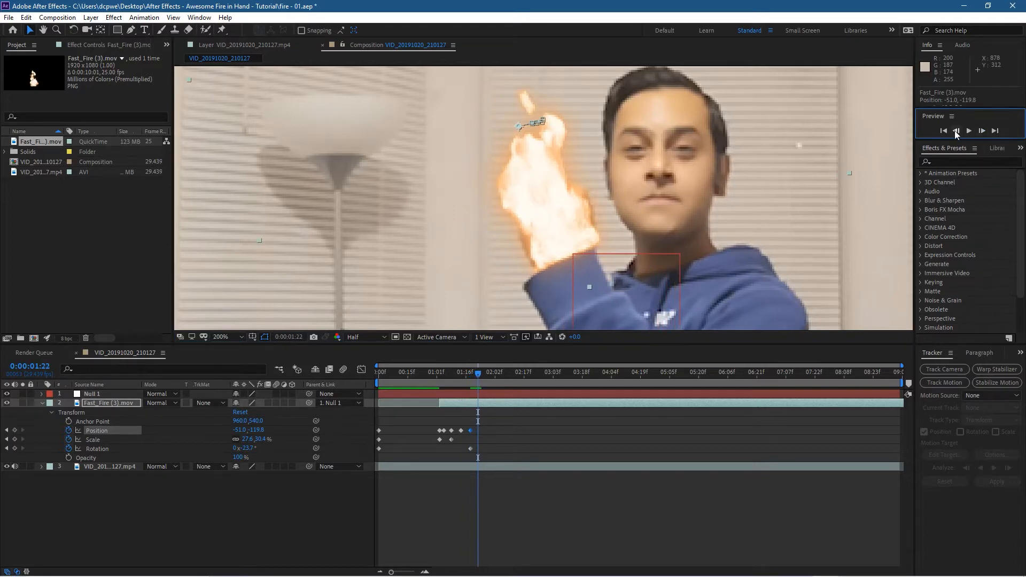
left_click_drag(584, 241, 581, 241)
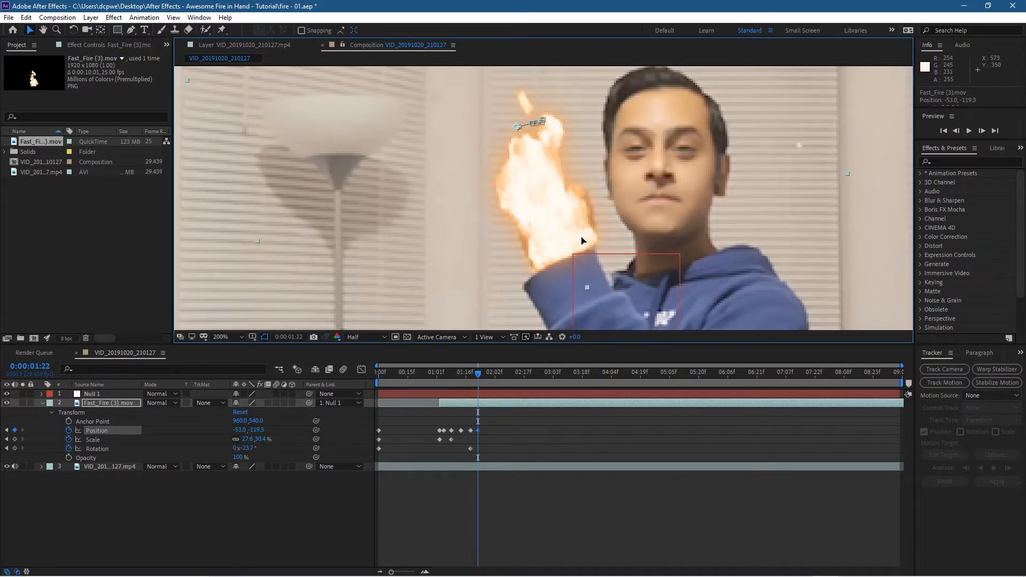
left_click(982, 131)
left_click_drag(555, 245, 558, 244)
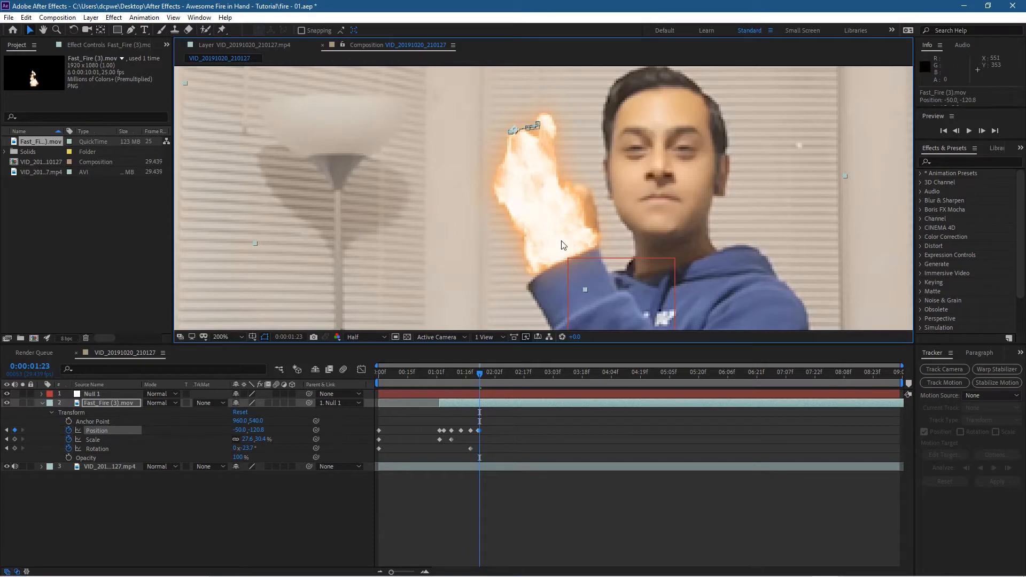
At 0:00:02:02, move the fire back over the hand to a position of about -41, -124.8.
left_click(981, 131)
left_click(981, 132)
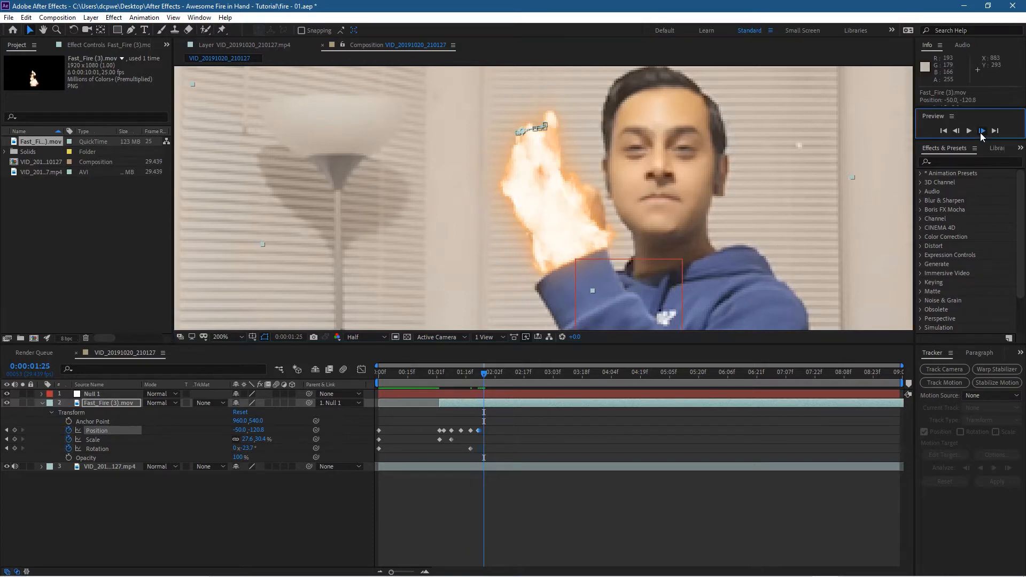
left_click(981, 132)
left_click(981, 131)
left_click(981, 131)
left_click(981, 132)
left_click(981, 132)
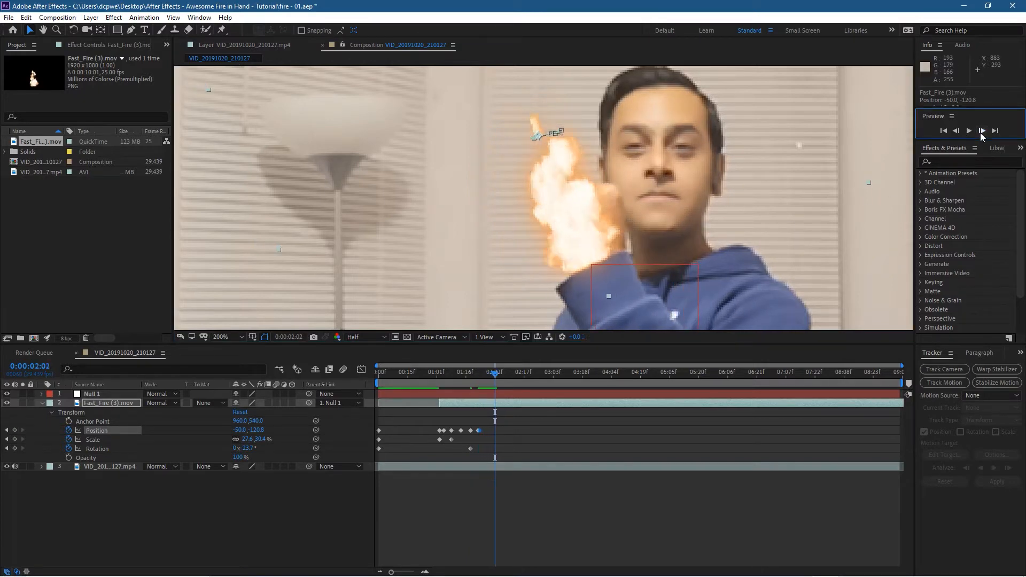
left_click(561, 249)
left_click_drag(561, 248, 571, 241)
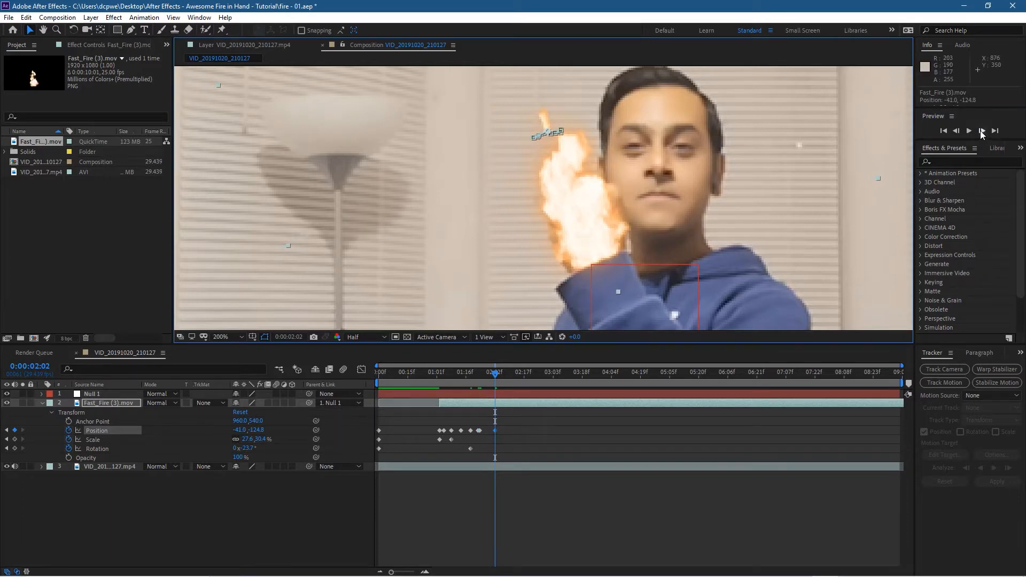
At 0:00:02:05, enlarge the fire to about 32.2% by 32.6% scale and reposition it to about -52, -131.8.
left_click(981, 131)
left_click(981, 131)
left_click(981, 131)
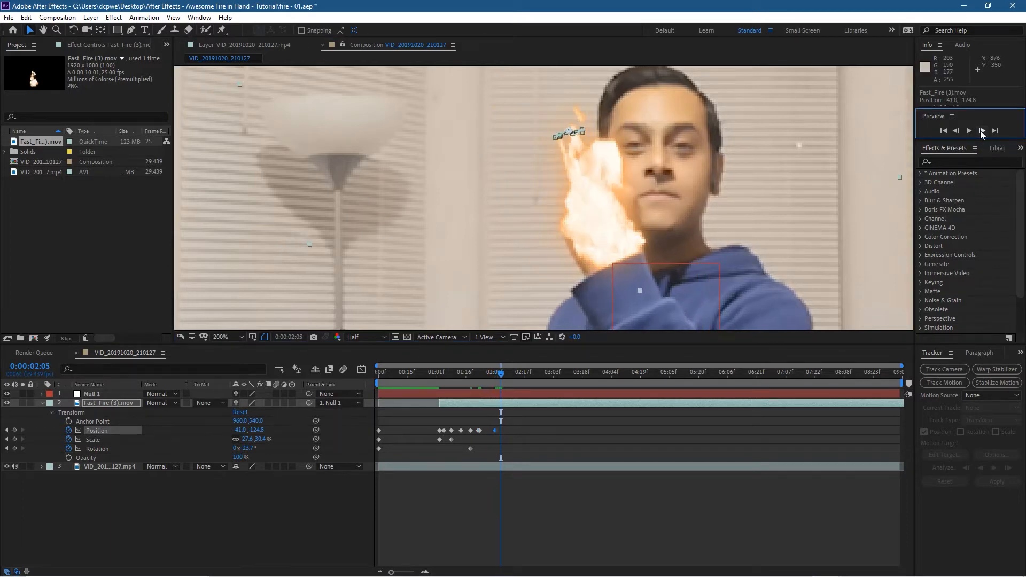
left_click_drag(623, 246, 614, 253)
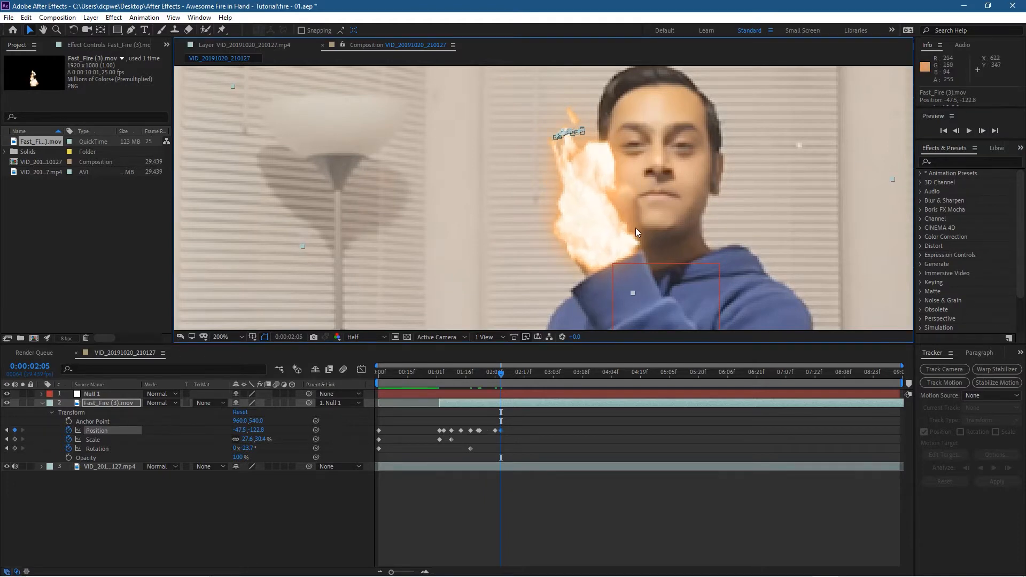
left_click_drag(892, 177, 943, 173)
left_click_drag(619, 243, 607, 230)
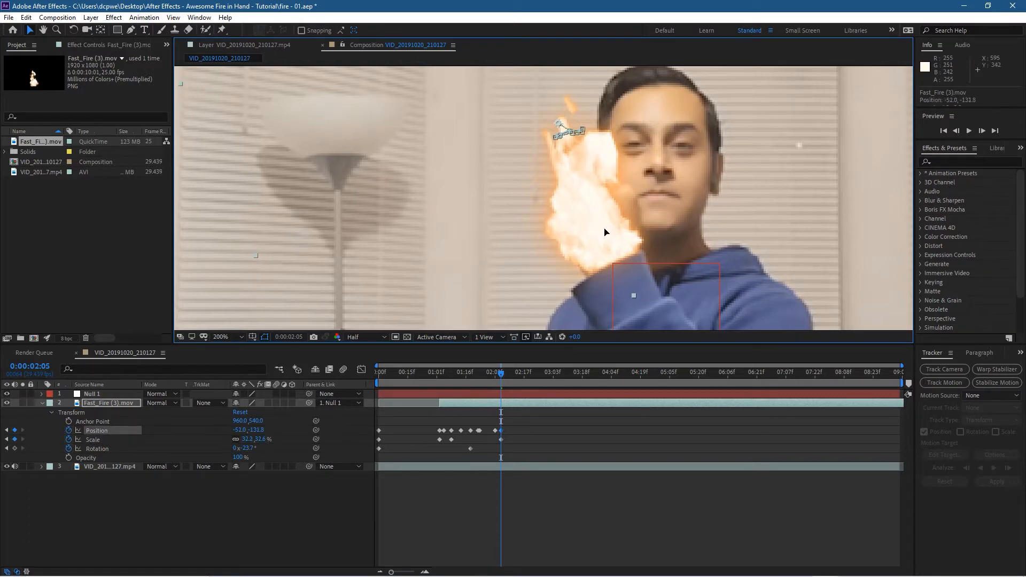
Rotate the fire to about -19.9° at 0:00:02:05 and shift its position to about -43, -133.8.
left_click(73, 30)
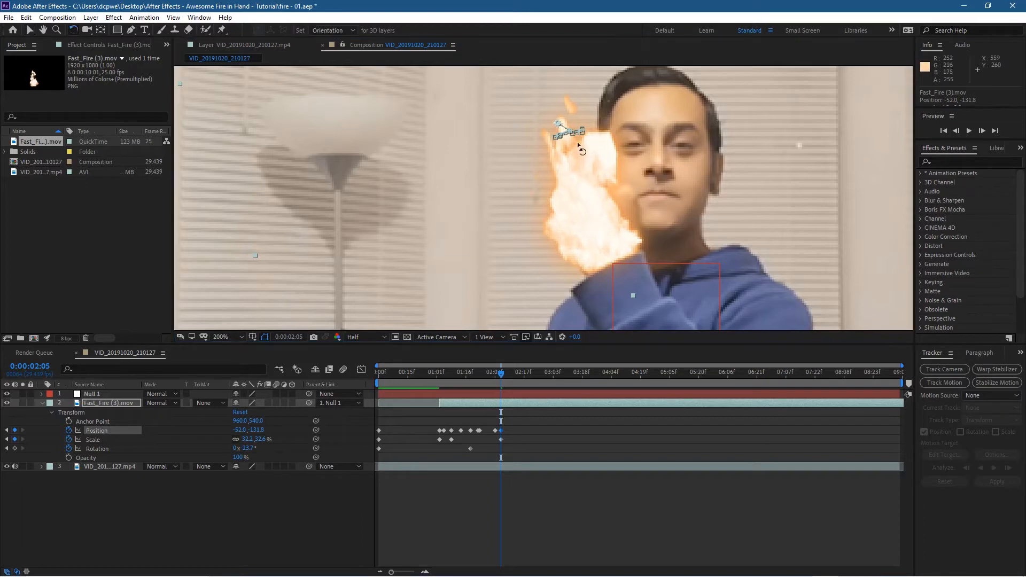
left_click_drag(634, 141, 579, 229)
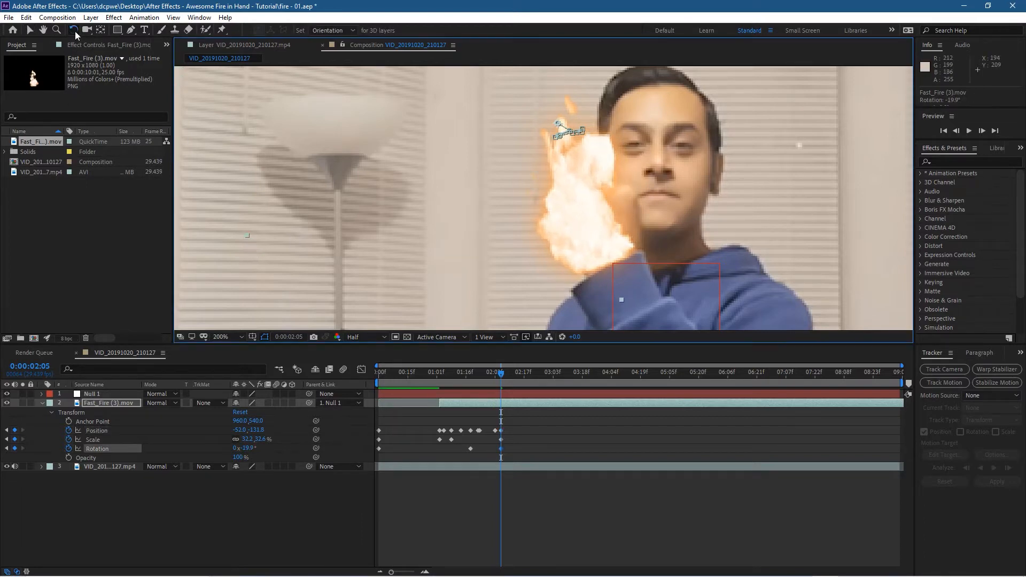
left_click(29, 30)
left_click_drag(573, 229, 593, 231)
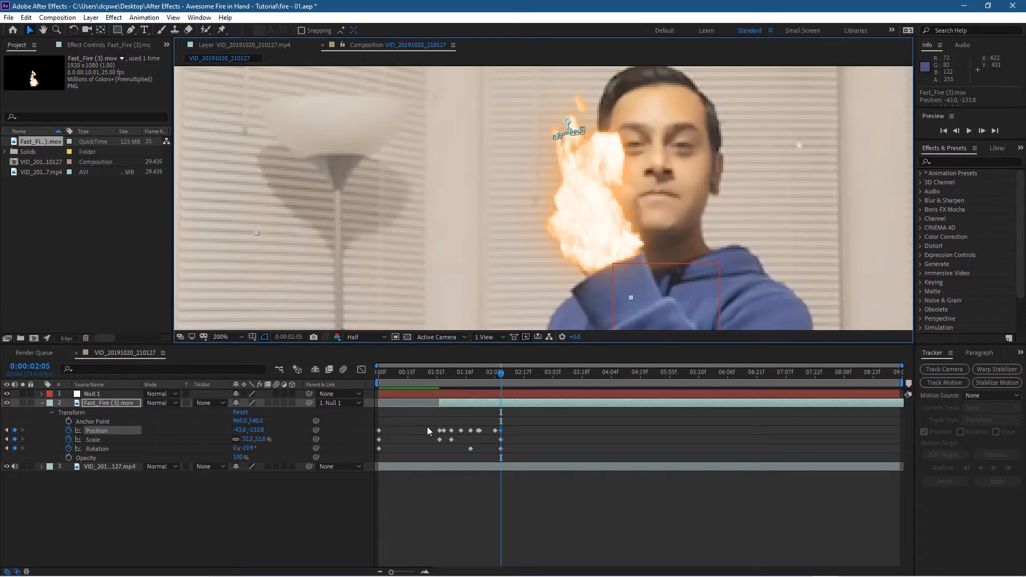
At 0:00:02:08, narrow the fire to about 28.3% horizontal scale and reposition it to about -36, -138.8.
left_click(985, 132)
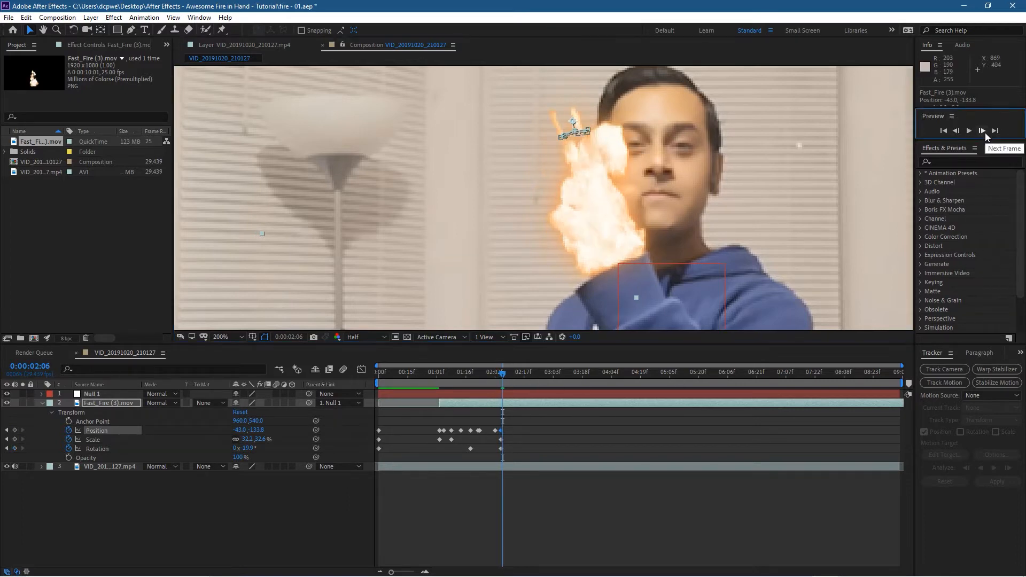
left_click(985, 132)
left_click(986, 133)
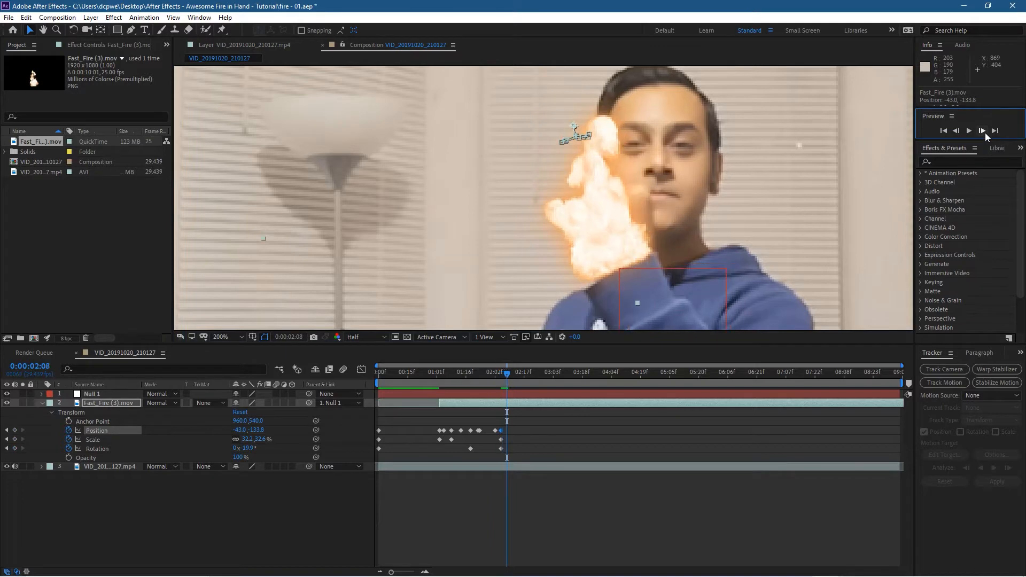
left_click(955, 132)
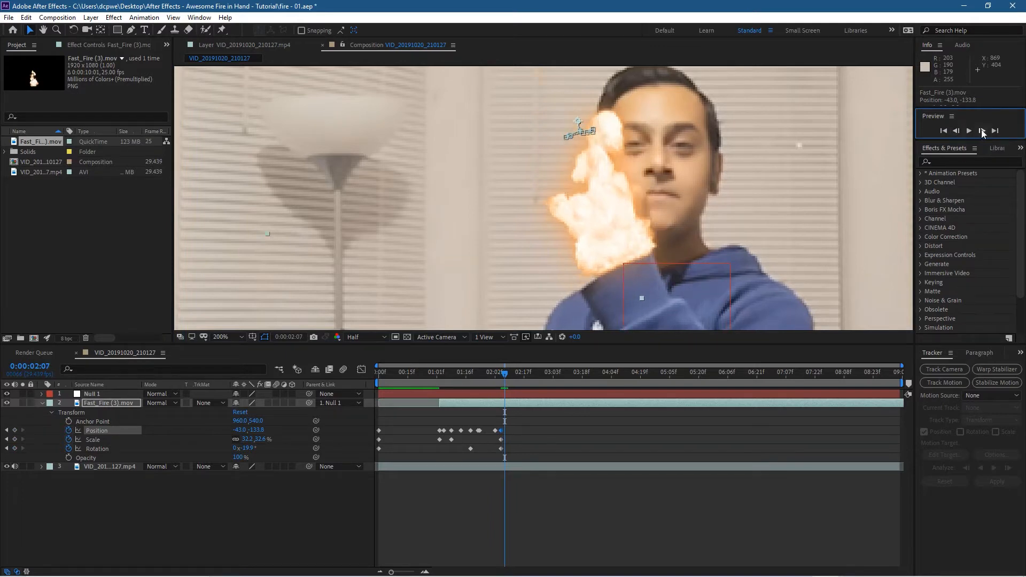
left_click(982, 132)
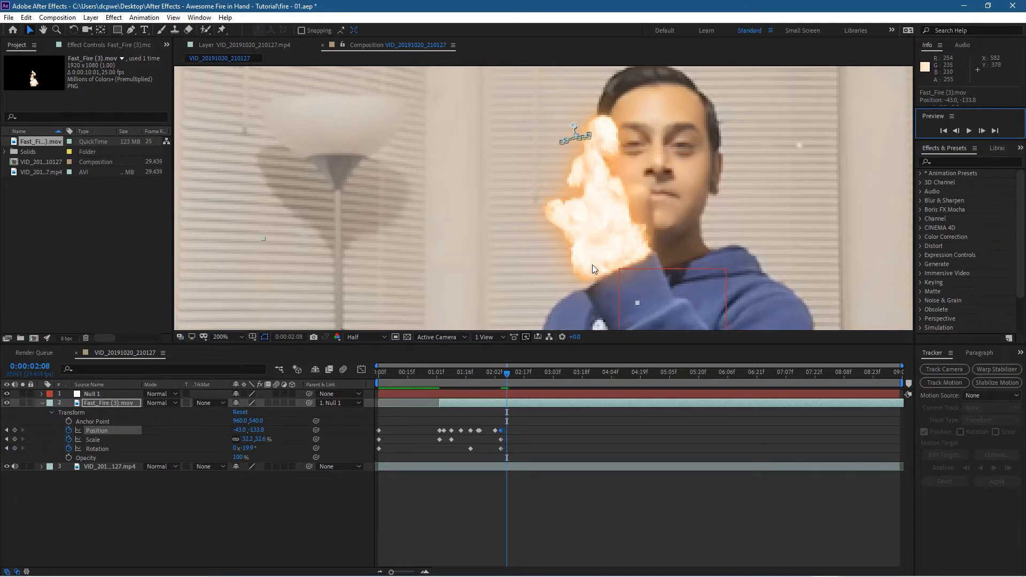
left_click_drag(593, 269, 614, 255)
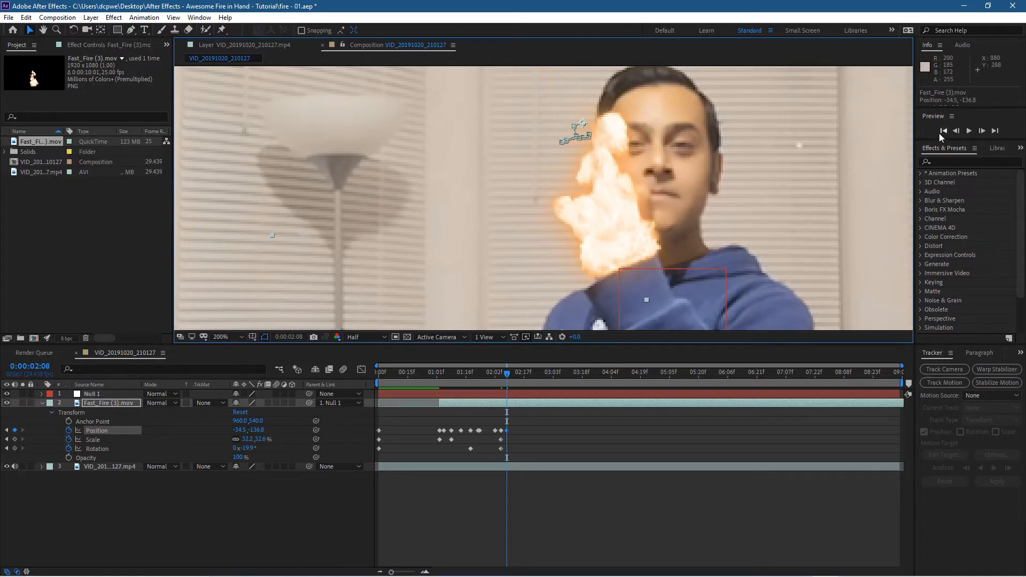
left_click_drag(800, 146, 799, 149)
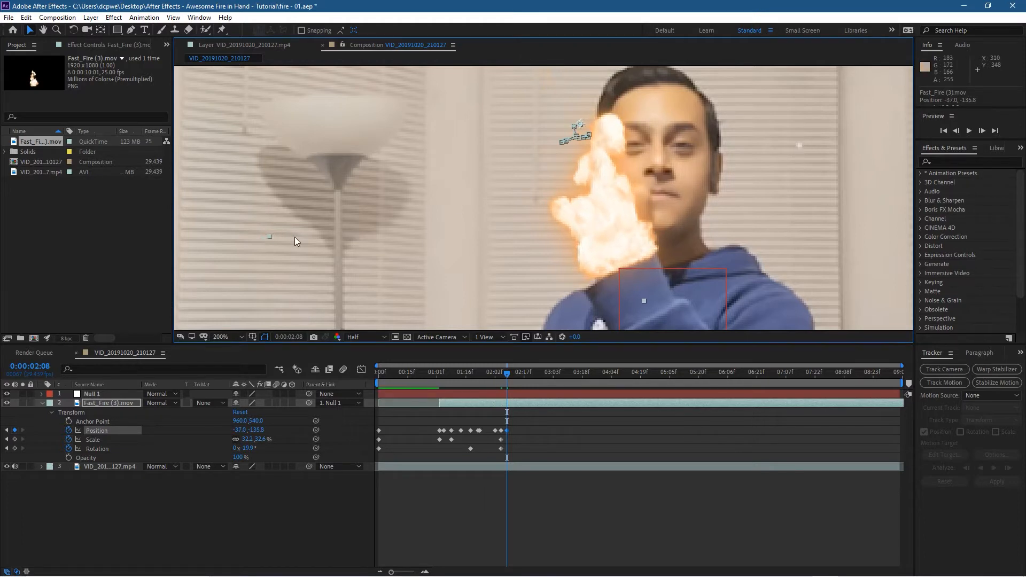
left_click_drag(270, 239, 307, 228)
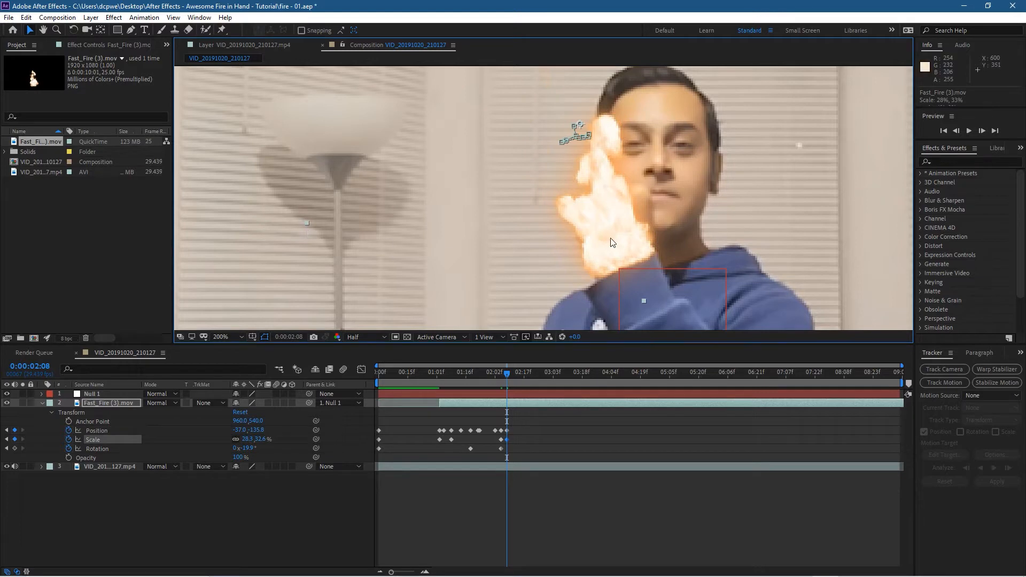
left_click_drag(609, 238, 611, 233)
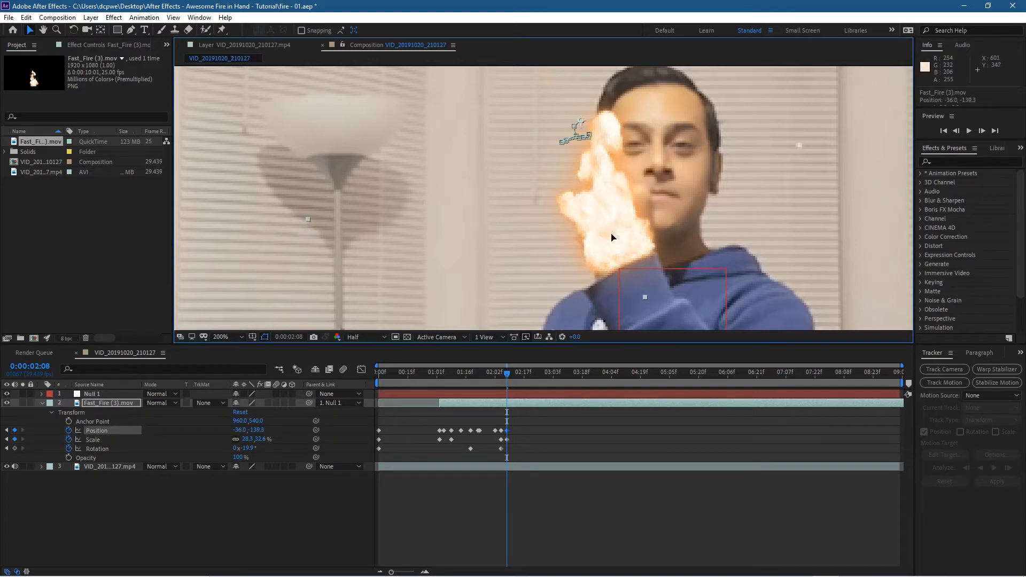
At 0:00:02:12, shift the fire back over the hand to a position of about -43, -135.8.
left_click(982, 132)
left_click(982, 131)
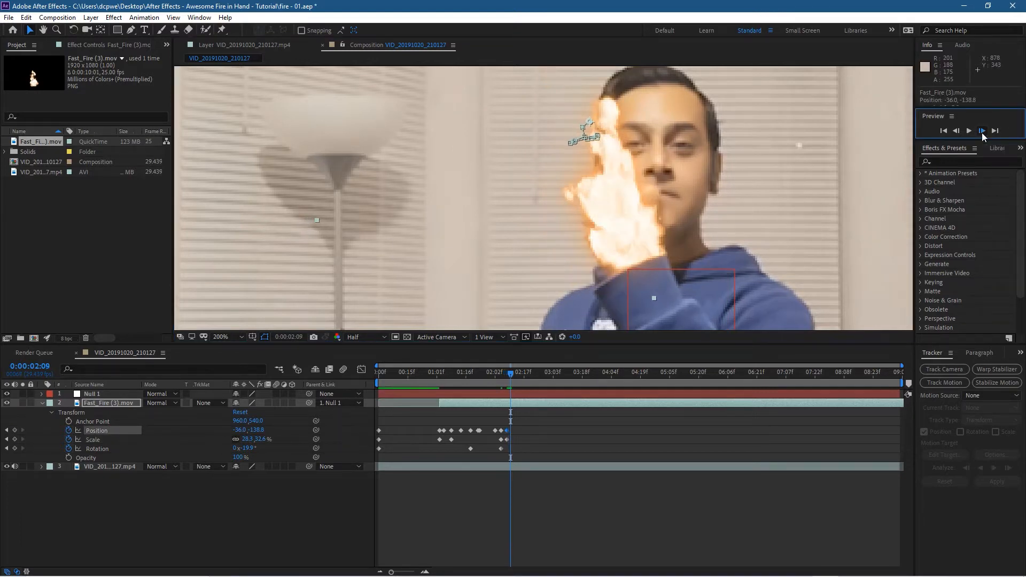
left_click(982, 132)
left_click(982, 133)
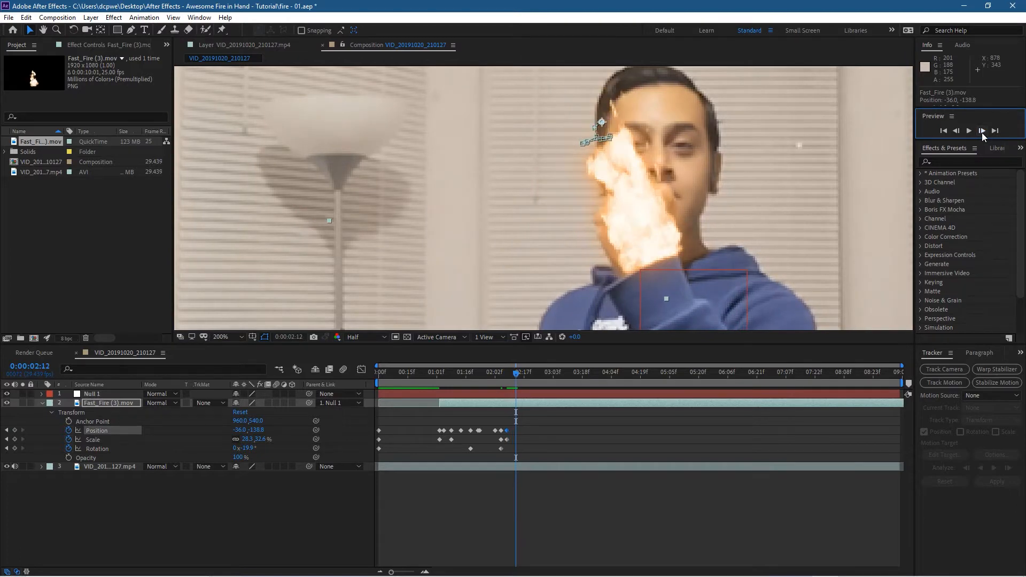
left_click(631, 236)
left_click_drag(631, 236, 627, 238)
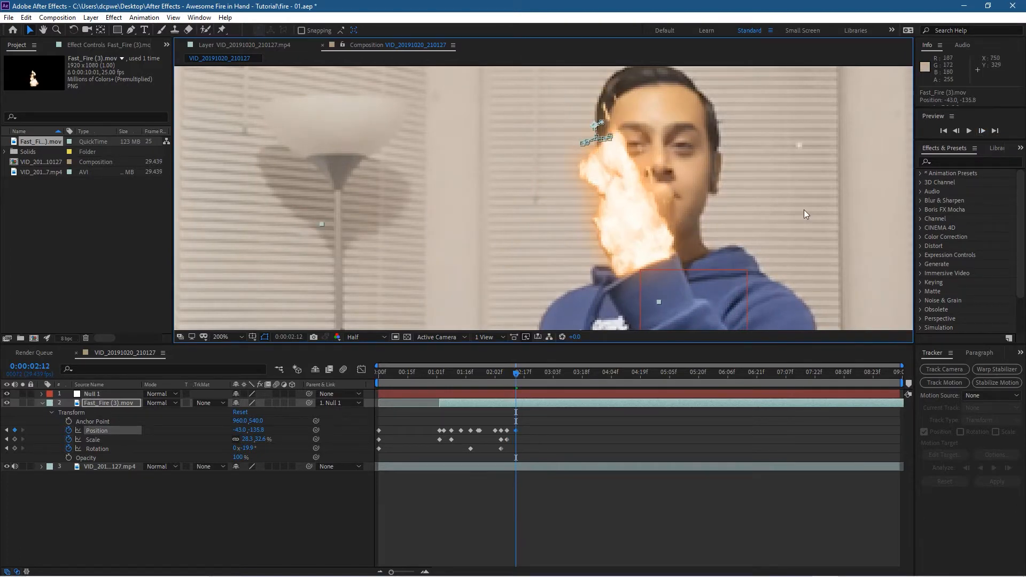
At 0:00:02:22, nudge the fire to a position of about -49.5, -131.8.
left_click(981, 130)
left_click(981, 130)
left_click(981, 130)
left_click(981, 130)
left_click(981, 130)
left_click(981, 130)
left_click(981, 130)
left_click(981, 130)
left_click(980, 131)
left_click(980, 131)
left_click_drag(668, 233, 661, 234)
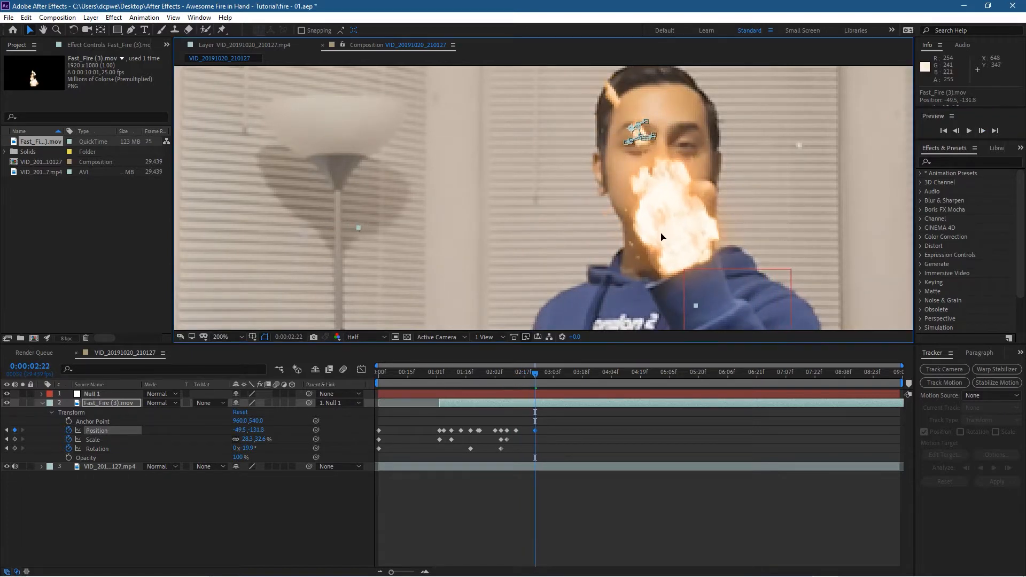
At 0:00:03:03, move the fire onto the hand at a position of about -47, -135.3.
left_click(982, 131)
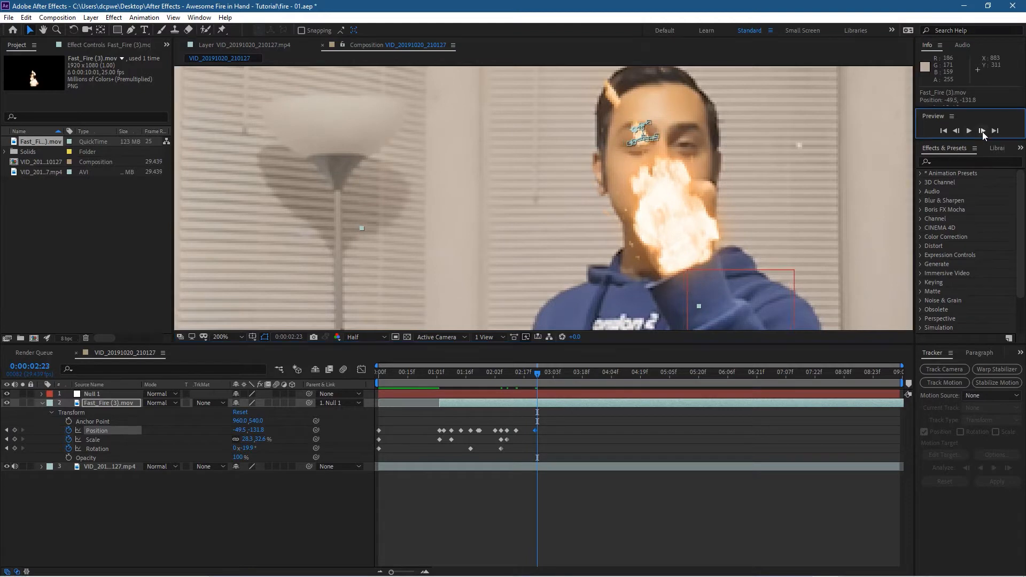
left_click(982, 131)
left_click(982, 132)
left_click(982, 131)
left_click(982, 131)
left_click(982, 131)
left_click(982, 131)
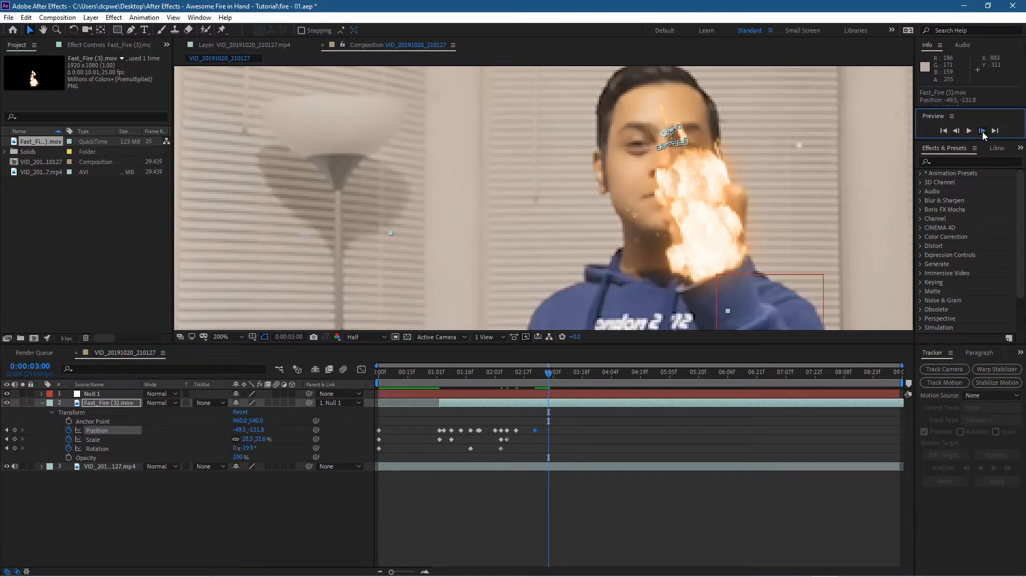
left_click(982, 131)
left_click(982, 131)
left_click(982, 131)
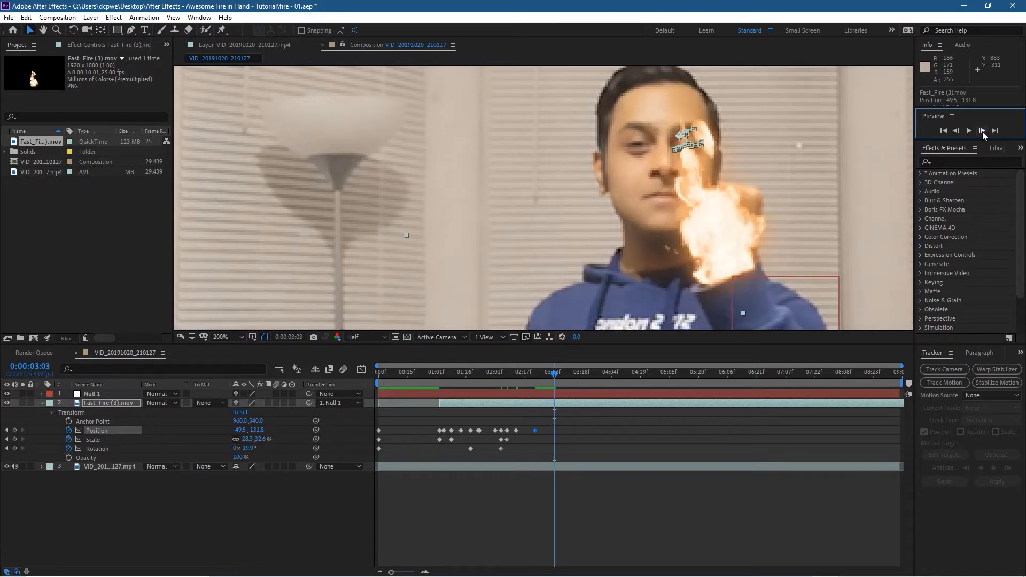
left_click(736, 248)
left_click_drag(736, 249, 739, 245)
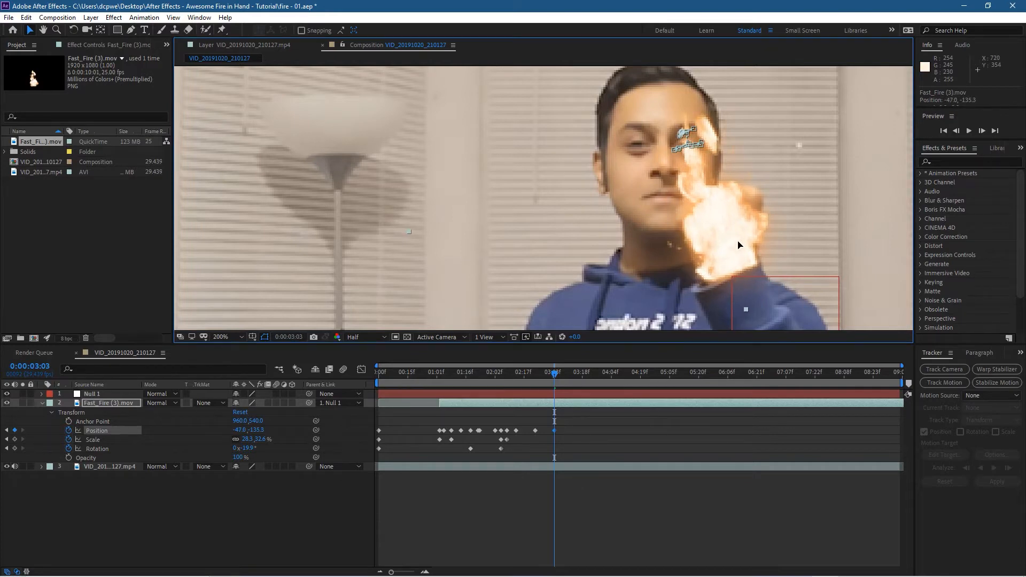
Rotate the fire to about -25.1° at 0:00:03:03 and shift its position to about -58.5, -129.8.
left_click(73, 30)
left_click_drag(681, 229, 688, 227)
left_click(30, 30)
left_click_drag(744, 225, 733, 230)
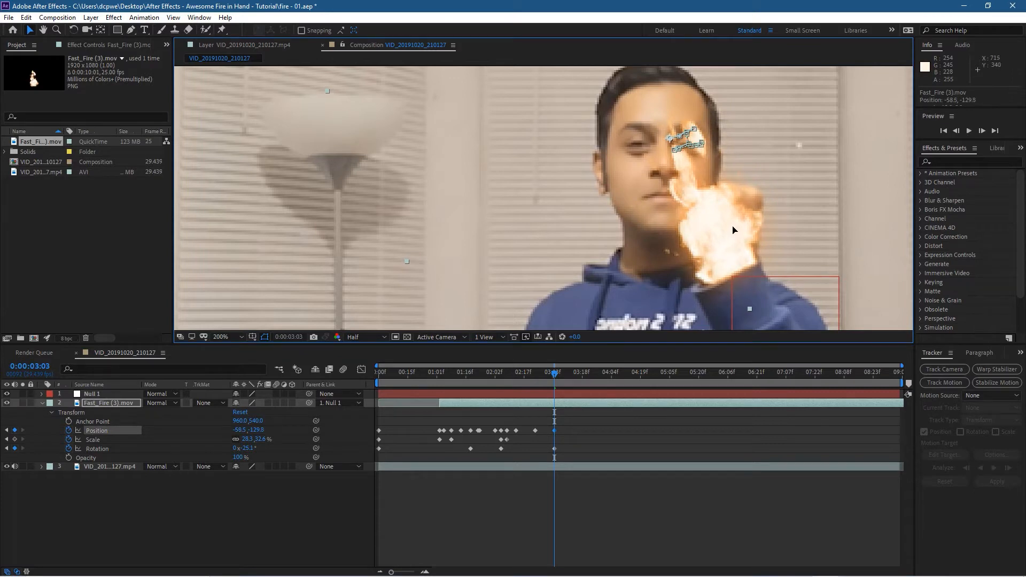
Examine frame by frame how well the fire follows the hand from 0:00:03:03 to 0:00:03:28.
left_click(982, 131)
left_click(982, 131)
left_click(982, 131)
left_click(983, 131)
left_click(982, 131)
left_click(982, 130)
left_click(982, 131)
left_click(982, 131)
left_click(982, 130)
left_click(982, 130)
left_click(982, 131)
left_click(983, 131)
left_click(982, 131)
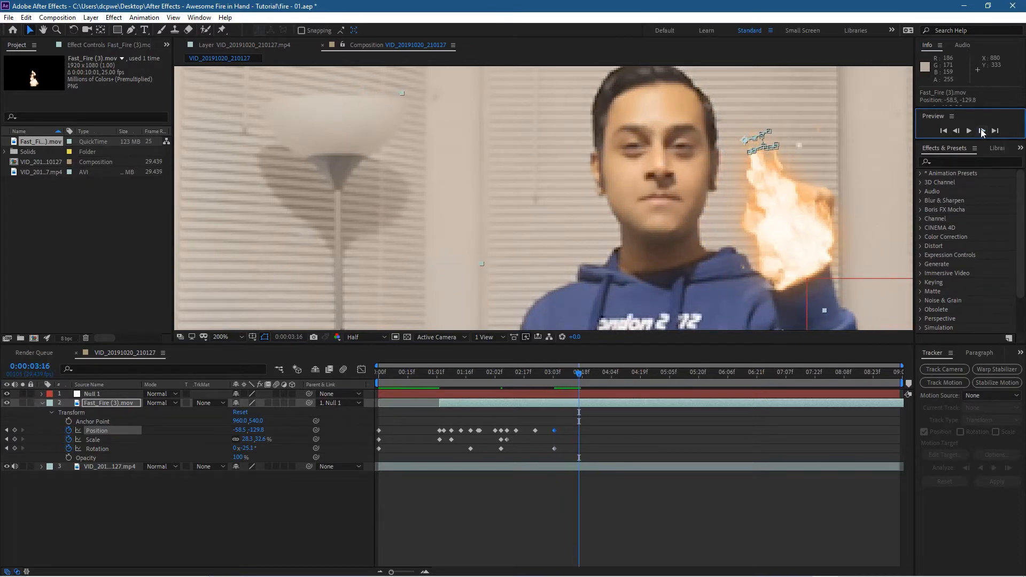
left_click(982, 130)
left_click(982, 131)
left_click(982, 131)
left_click(982, 131)
left_click(982, 131)
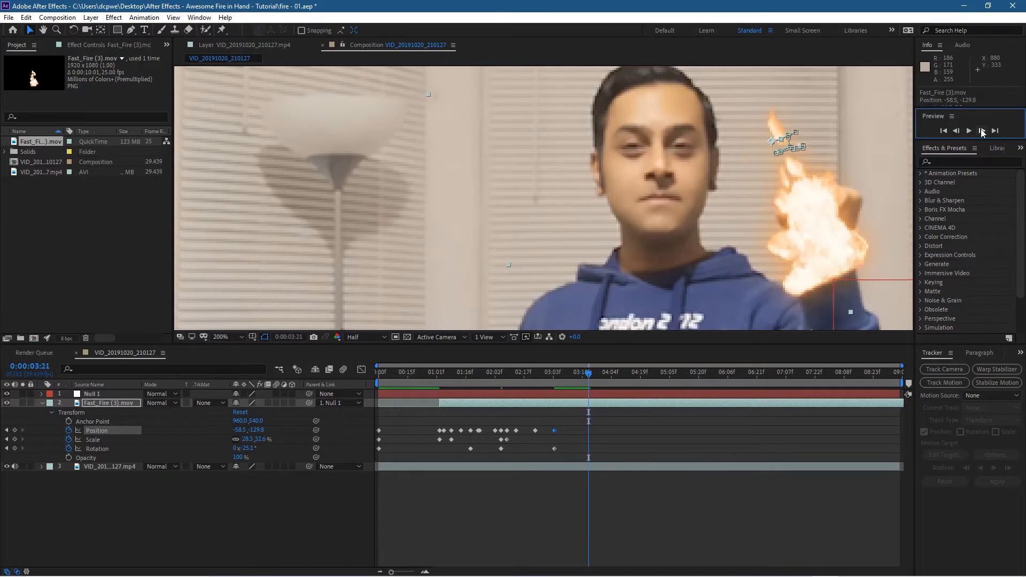
scroll(693, 239, "down", 1)
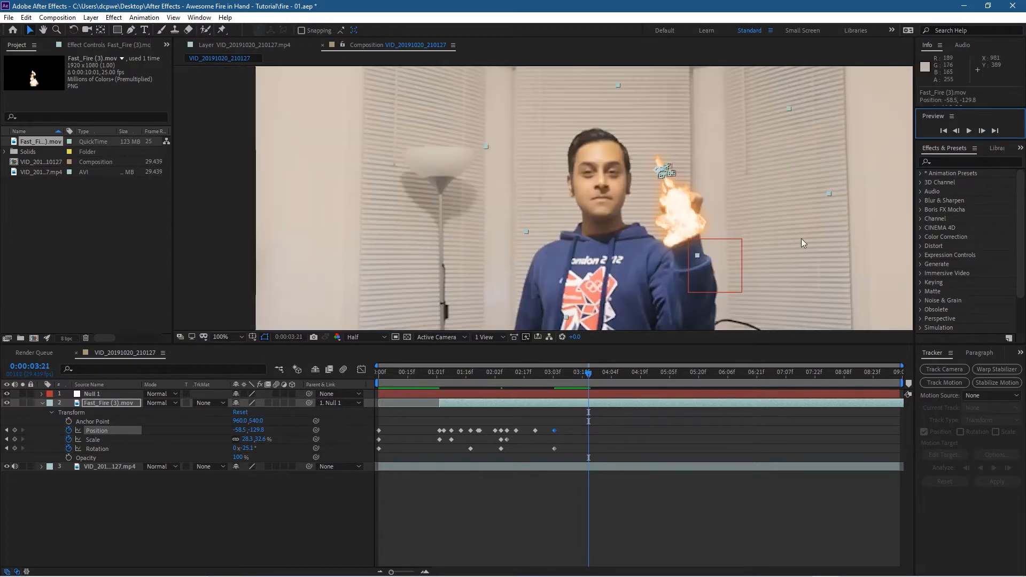
left_click(981, 131)
left_click(981, 131)
left_click(981, 131)
left_click(981, 131)
left_click(981, 131)
left_click(981, 131)
left_click(981, 131)
scroll(762, 216, "up", 1)
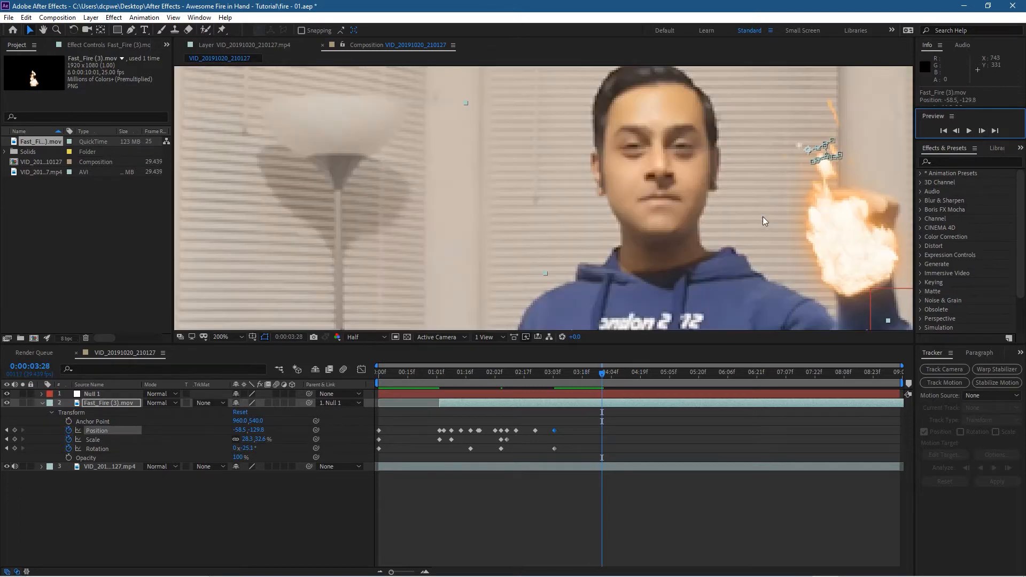
left_click_drag(743, 219, 509, 205)
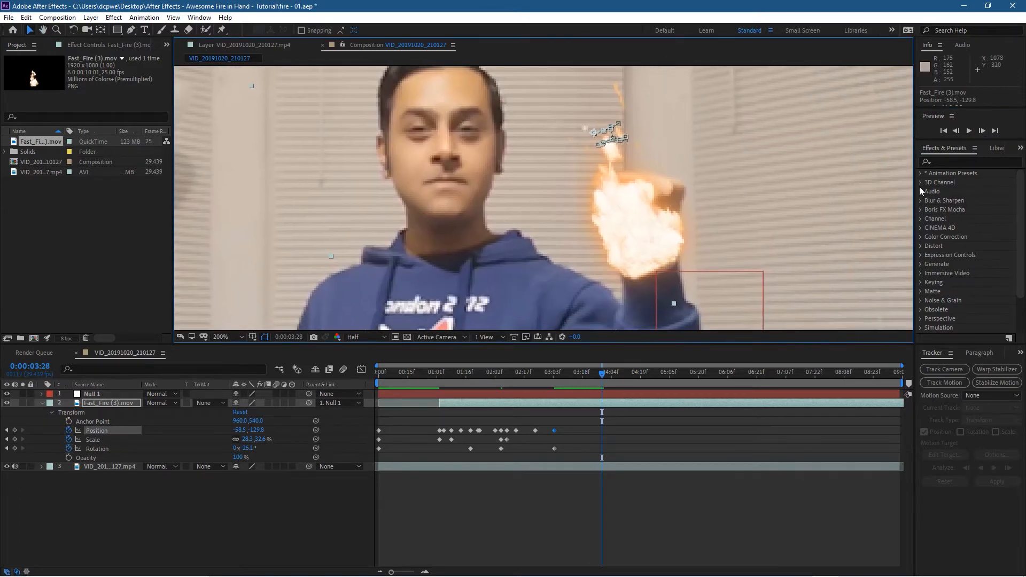
At 0:00:04:03, rotate the fire to about -7.9° to stand more upright.
left_click(981, 131)
left_click(982, 131)
left_click(982, 131)
left_click(982, 131)
left_click(982, 131)
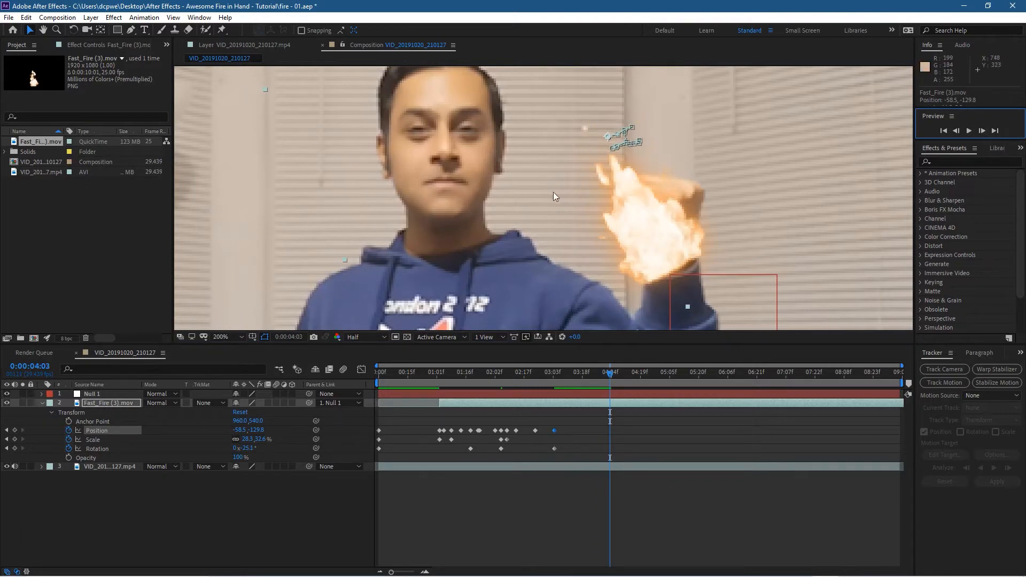
key("w")
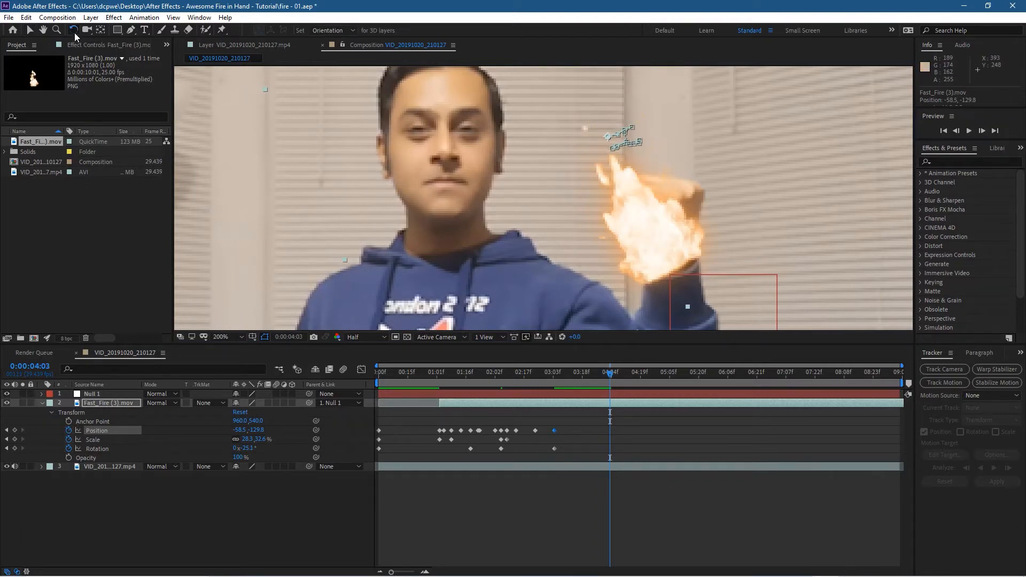
left_click_drag(713, 207, 635, 246)
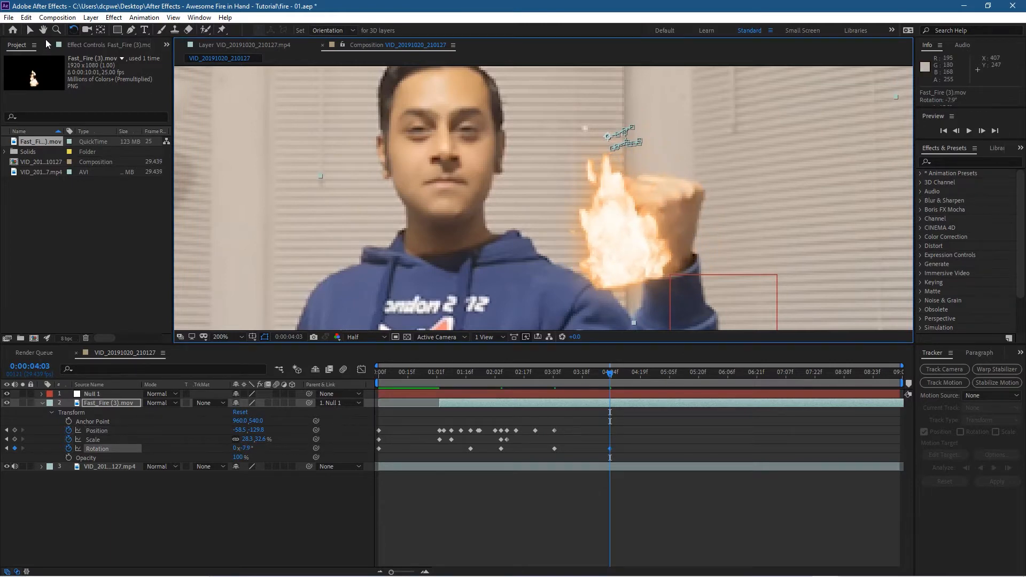
Move the fire onto the raised fist at about -15.5, -140 and narrow it to about 24.2% horizontal scale.
left_click(30, 31)
left_click_drag(598, 217, 647, 206)
left_click_drag(367, 165, 412, 162)
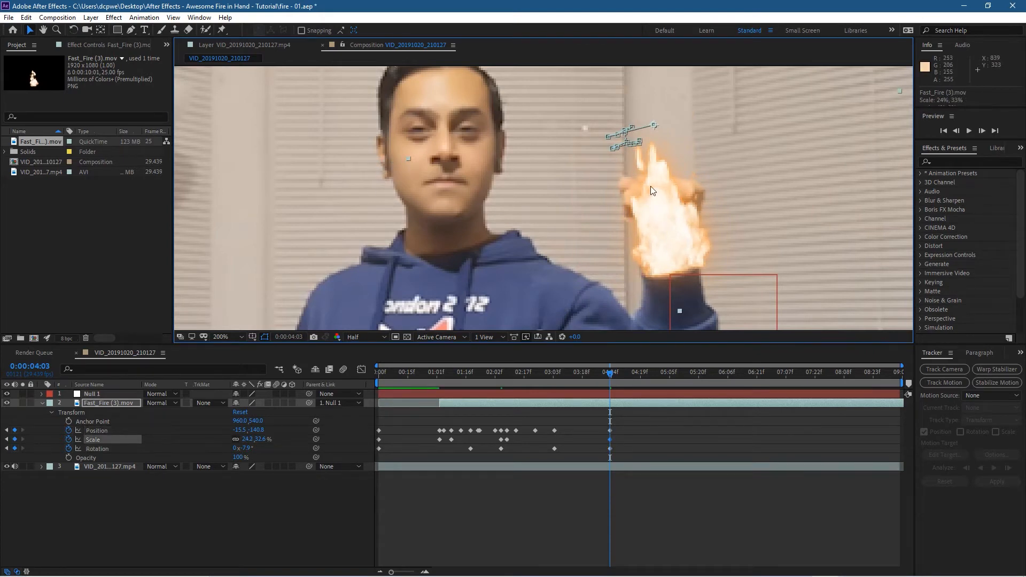
Stretch the fire to about 38.6% vertical scale at 0:00:04:03 and reposition it to about -24, -166.3.
scroll(438, 152, "down", 2)
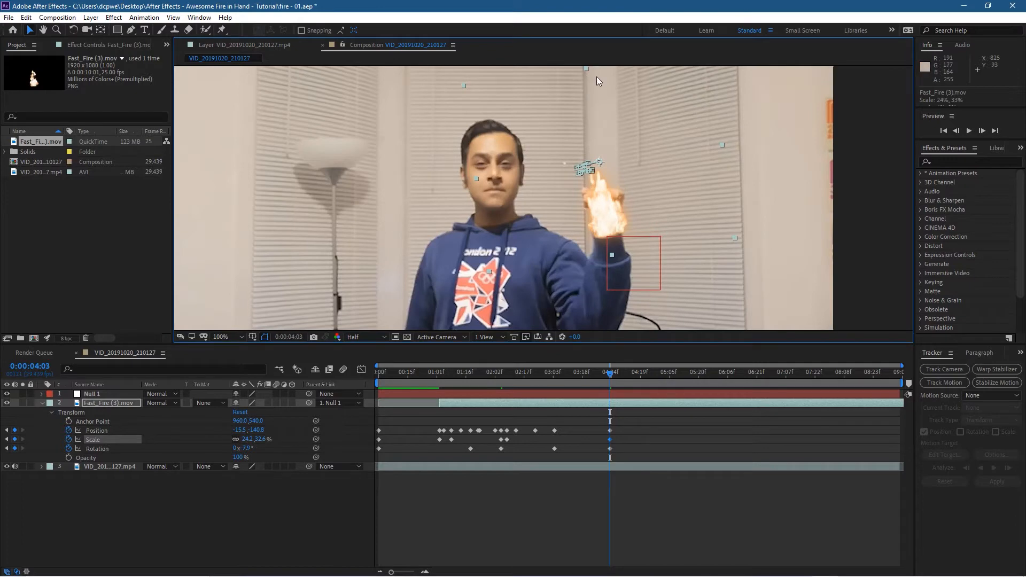
scroll(591, 151, "down", 1)
left_click_drag(565, 136, 564, 127)
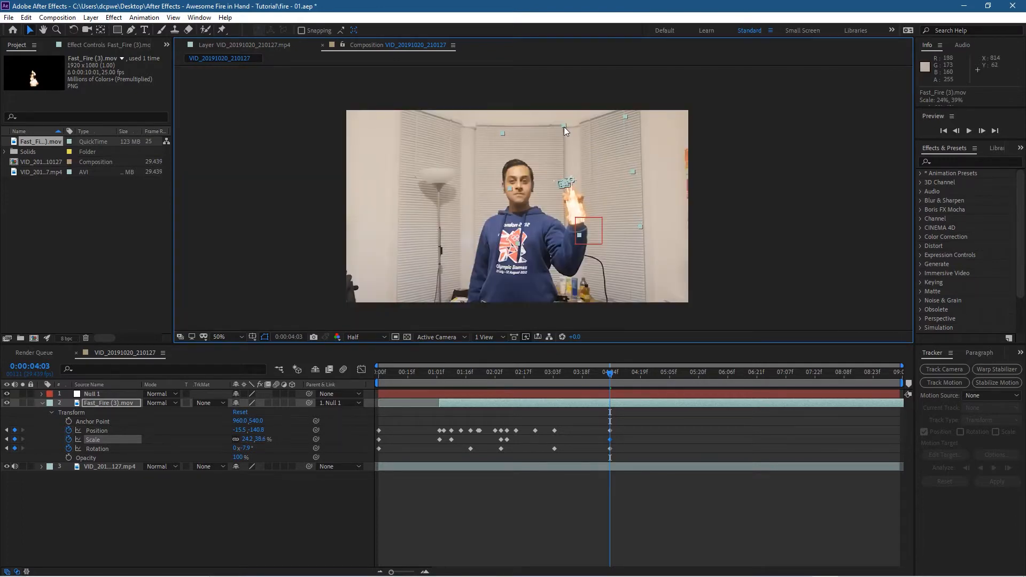
scroll(590, 220, "up", 2)
left_click_drag(648, 228, 650, 202)
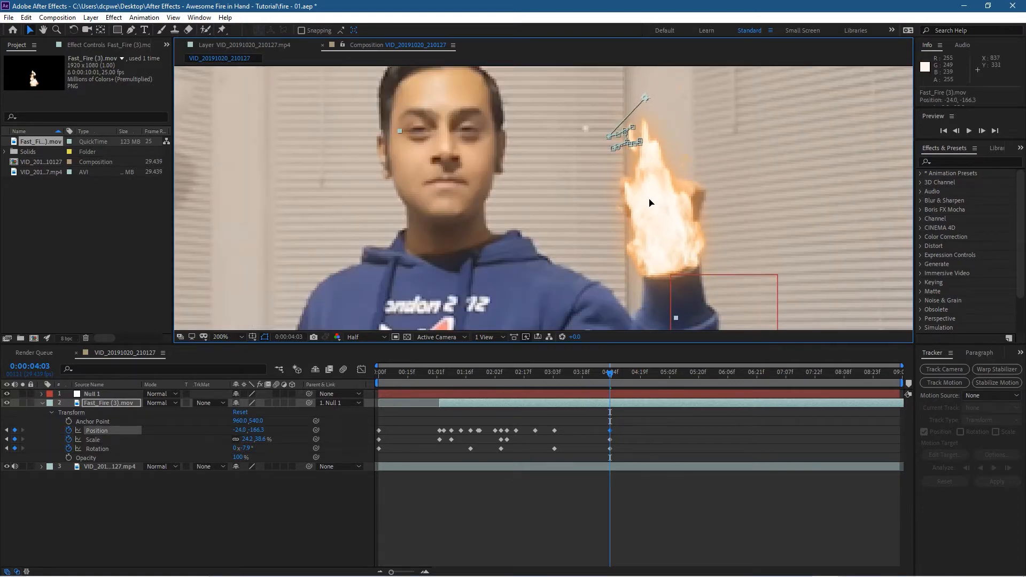
At 0:00:01:02, rotate the fire to about -13.6° and reposition it over the hand to about -24.9, -128.8.
left_click_drag(612, 374, 440, 390)
left_click_drag(293, 227, 280, 230)
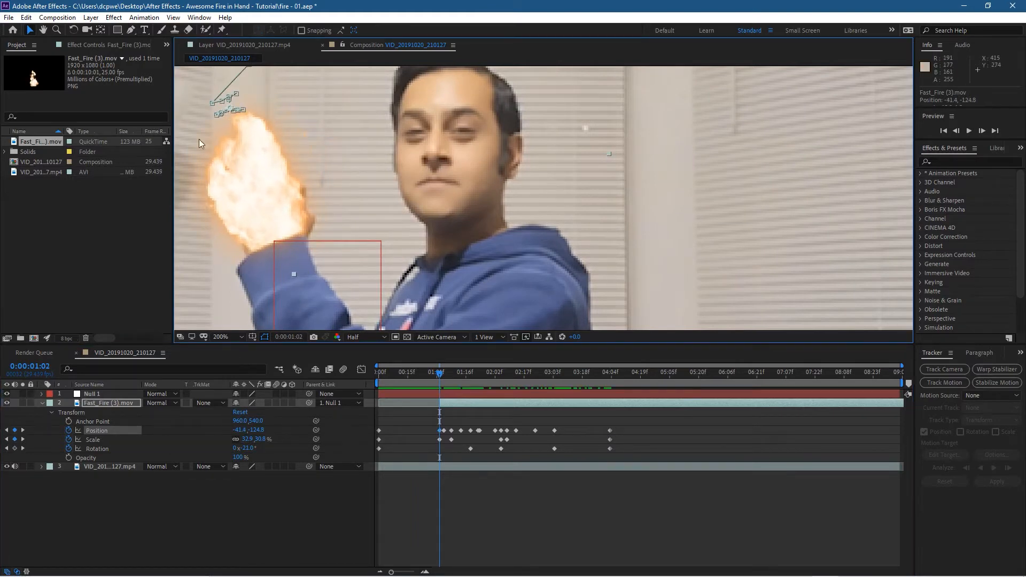
left_click(74, 29)
left_click_drag(268, 135, 226, 213)
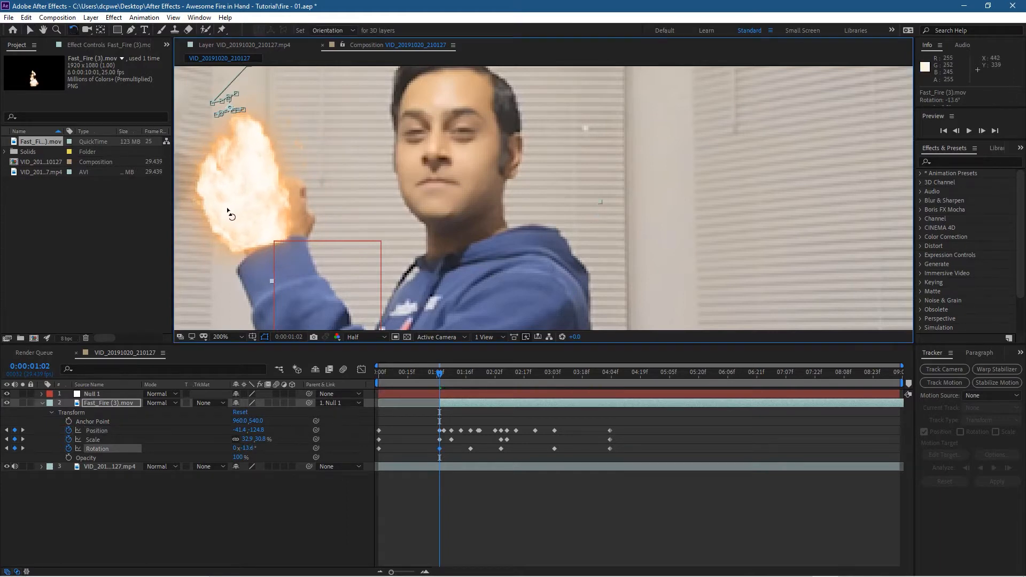
left_click_drag(249, 189, 268, 185)
Reposition the fire on the hand at 0:00:03:07 and, a few frames further on, at about -52.9, -149.3.
left_click_drag(454, 379, 562, 379)
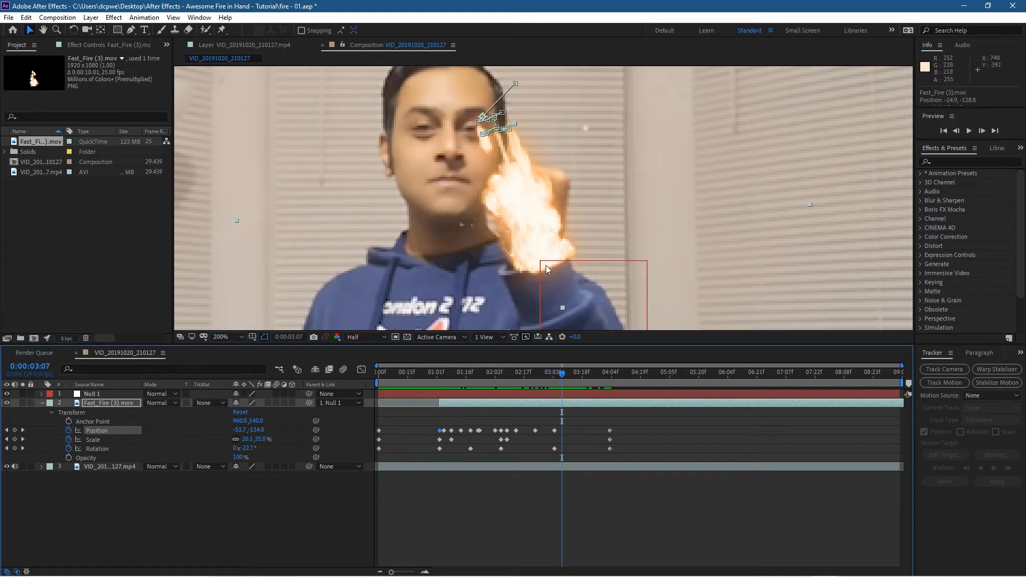
left_click_drag(531, 230, 522, 224)
left_click_drag(562, 375, 576, 377)
left_click_drag(580, 233, 578, 231)
Nudge the fire to about -17.5, -166.8 at 0:00:04:13 and advance to 0:00:04:24.
left_click_drag(576, 376, 630, 374)
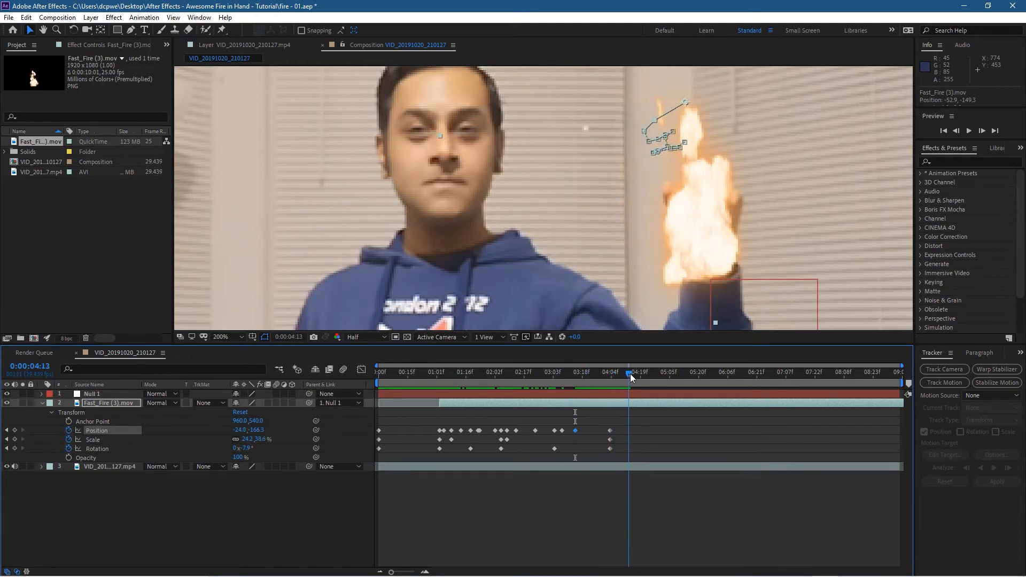
left_click_drag(701, 262, 708, 260)
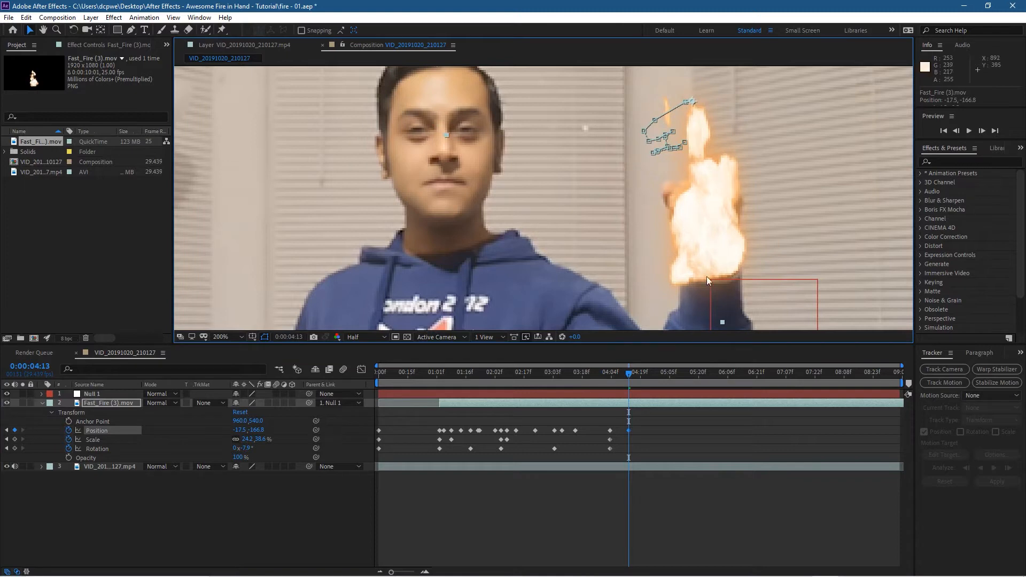
left_click_drag(630, 372, 653, 375)
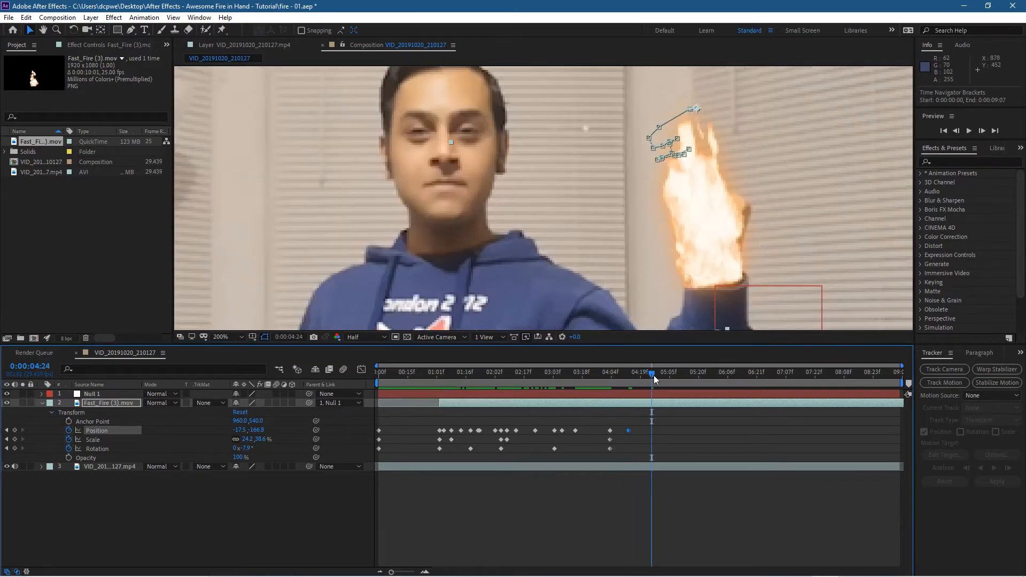
Advance to 0:00:05:04 and reposition the fire over the hand to about -7, -169.8.
mouse_move(653, 375)
left_mouse_down()
mouse_move(745, 375)
mouse_move(656, 379)
mouse_move(664, 379)
left_mouse_up()
left_click(956, 131)
left_click(956, 131)
left_click(956, 130)
left_click(956, 131)
left_click(956, 131)
left_click(981, 131)
left_click(981, 131)
left_click(982, 131)
left_click(981, 131)
left_click(982, 131)
left_click(982, 131)
left_click(981, 131)
left_click(981, 131)
left_click(981, 130)
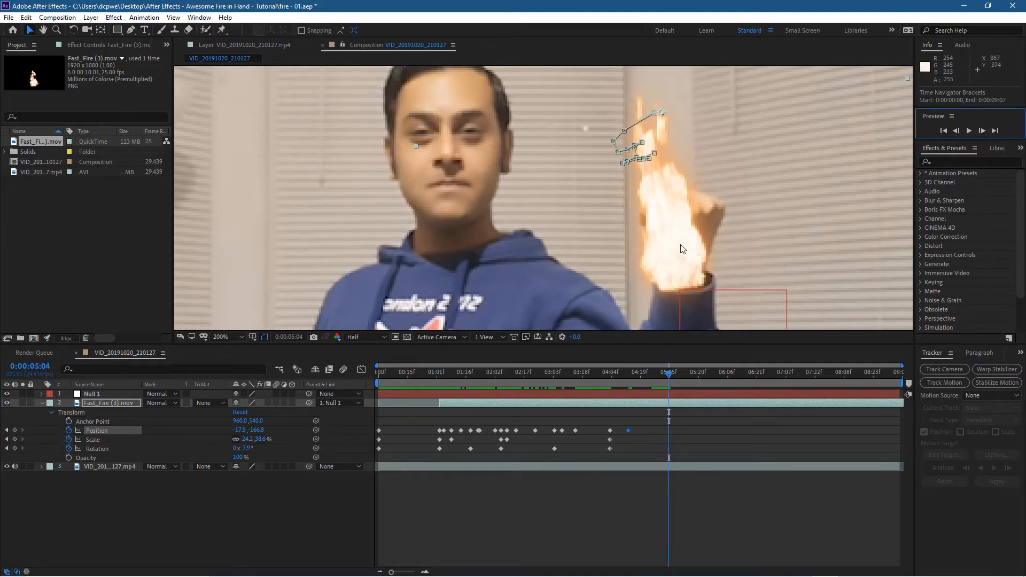
left_click_drag(685, 250, 691, 245)
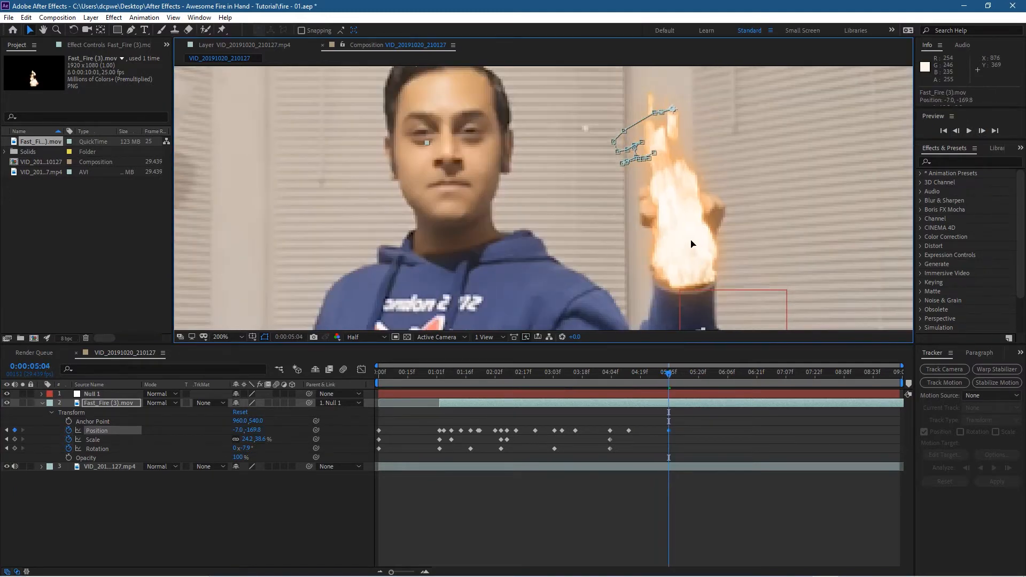
Reposition the fire to about -19, -169 at 0:00:05:16 and, one frame further on, to about -17, -167.3.
left_click(981, 130)
left_click(981, 130)
left_click(981, 131)
left_click(981, 130)
left_click(981, 130)
left_click(981, 131)
left_click(981, 130)
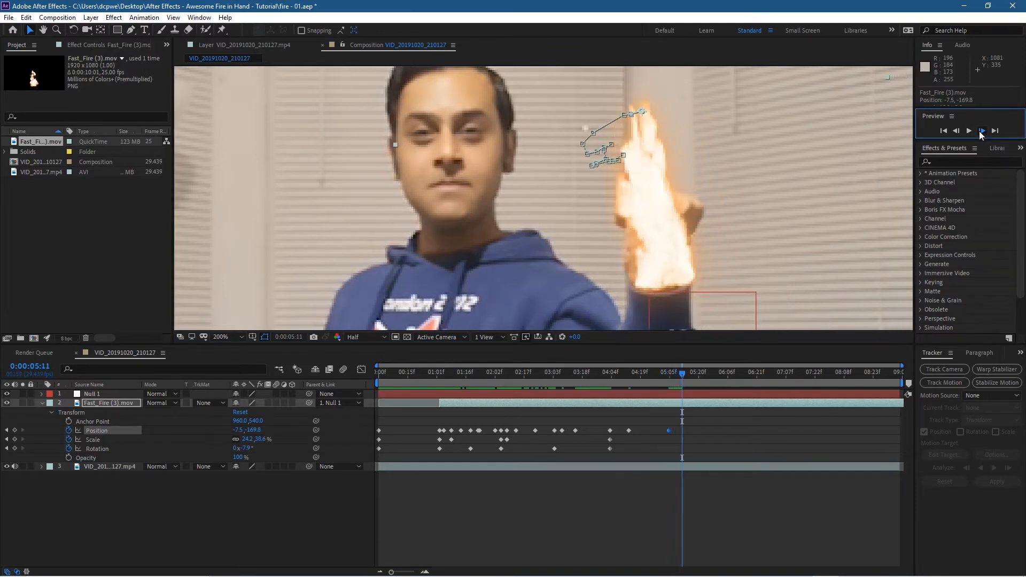
left_click(981, 130)
left_click(981, 130)
left_click(981, 130)
left_click(981, 130)
left_click(981, 130)
left_click_drag(635, 250, 619, 251)
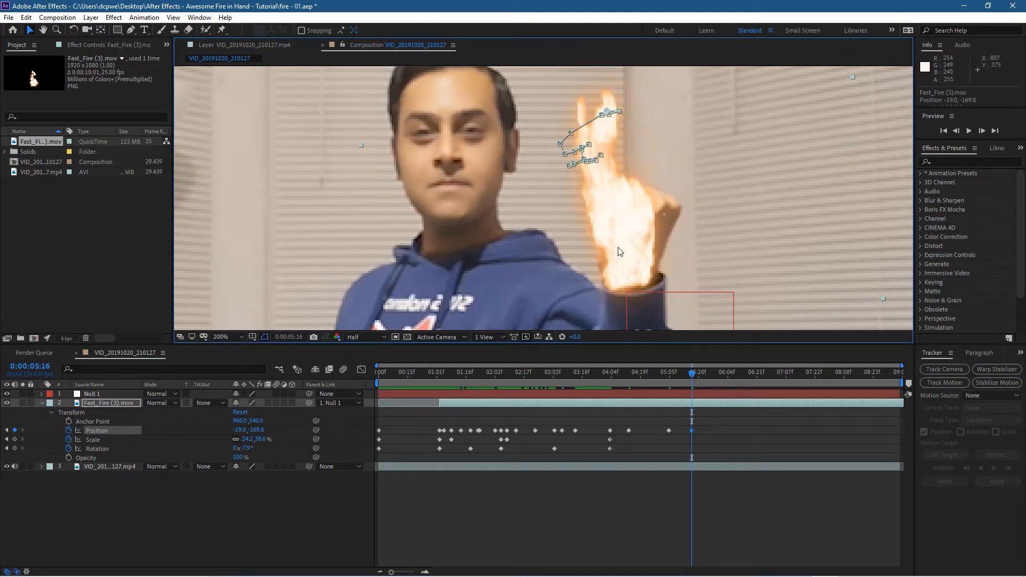
left_click(982, 130)
left_click_drag(623, 247, 625, 249)
Advance to 0:00:06:12 and reposition the fire on the hand to about -22, -167.3.
left_click(982, 131)
left_click(982, 130)
left_click(982, 130)
left_click(982, 131)
left_click(982, 130)
left_click(982, 131)
left_click(982, 130)
left_click(982, 131)
left_click(982, 131)
left_click(982, 130)
left_click(982, 130)
left_click(982, 130)
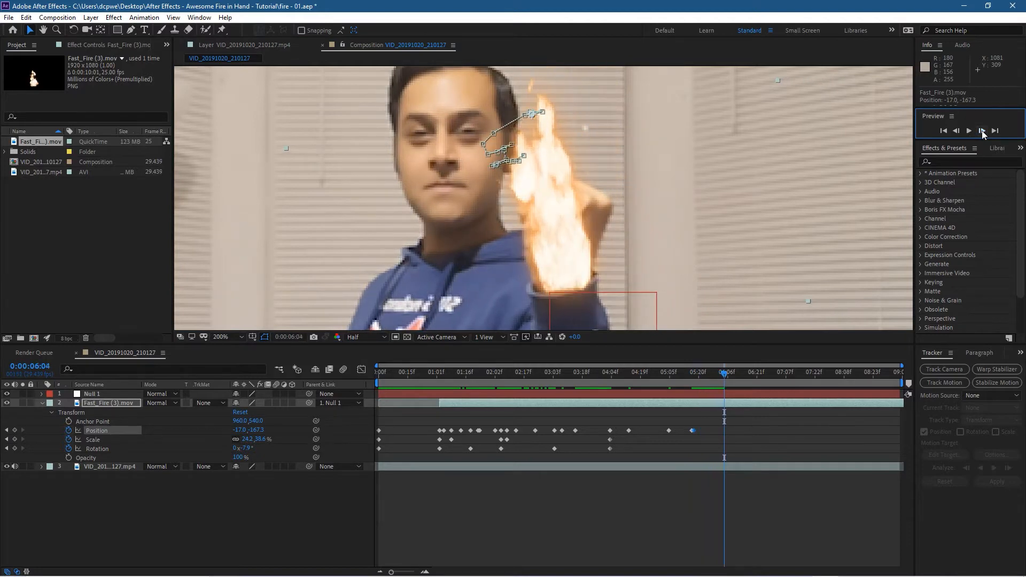
left_click(982, 130)
left_click(982, 130)
left_click(982, 131)
left_click(982, 130)
left_click(982, 131)
left_click(982, 130)
left_click(982, 130)
left_click(982, 130)
left_click_drag(534, 227, 524, 227)
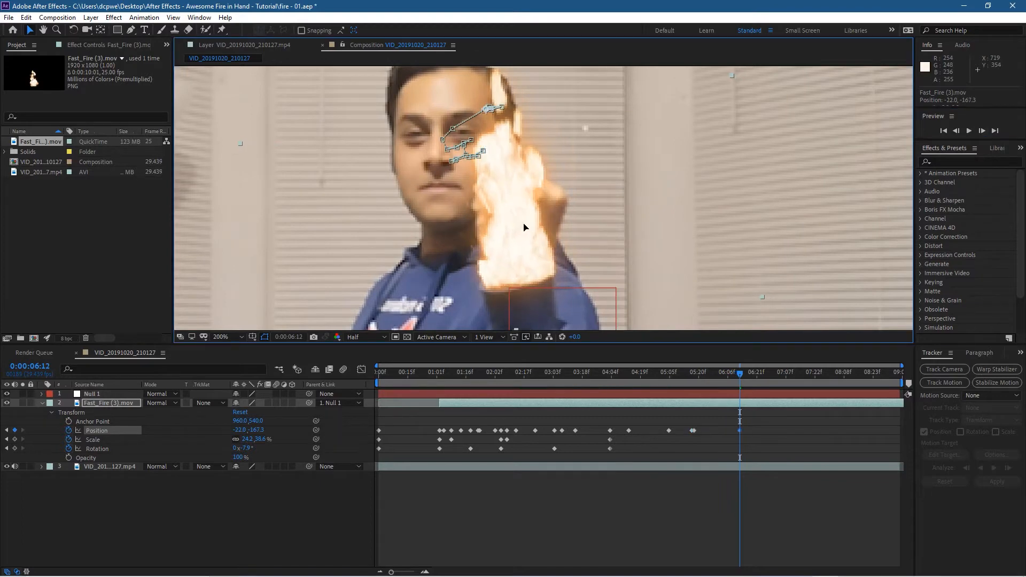
Move the fire back onto the hand at 0:00:06:20, to about -31, -165.3.
left_click(981, 131)
left_click(980, 130)
left_click(980, 131)
left_click(979, 130)
left_click(979, 131)
left_click(982, 130)
left_click(982, 131)
left_click(982, 130)
left_click_drag(451, 217, 446, 222)
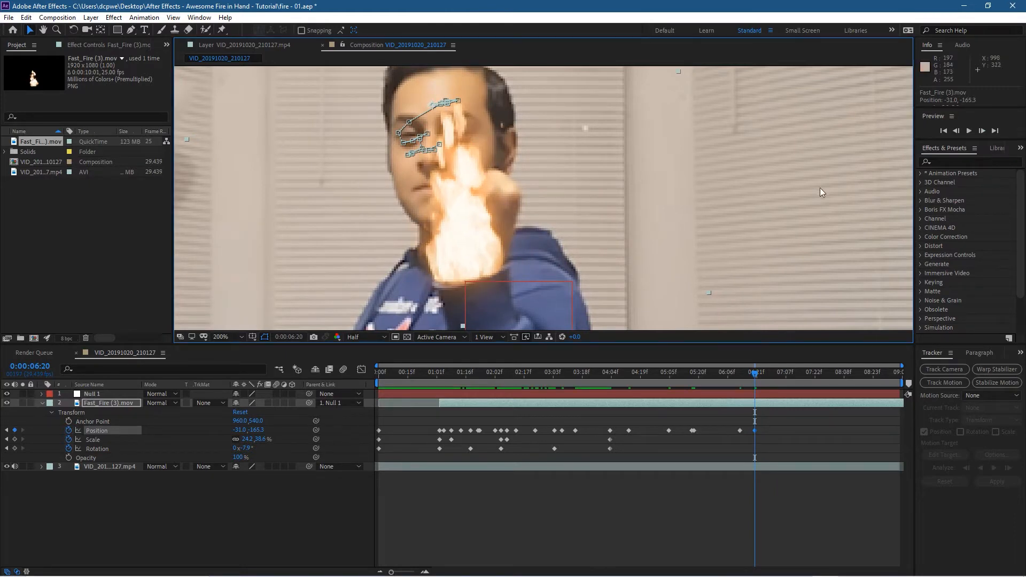
At 0:00:06:24, rotate the fire to about -20.7° and reposition it over the hand to about -40.5, -163.3.
left_click(979, 131)
left_click(980, 130)
left_click(980, 130)
left_click(980, 130)
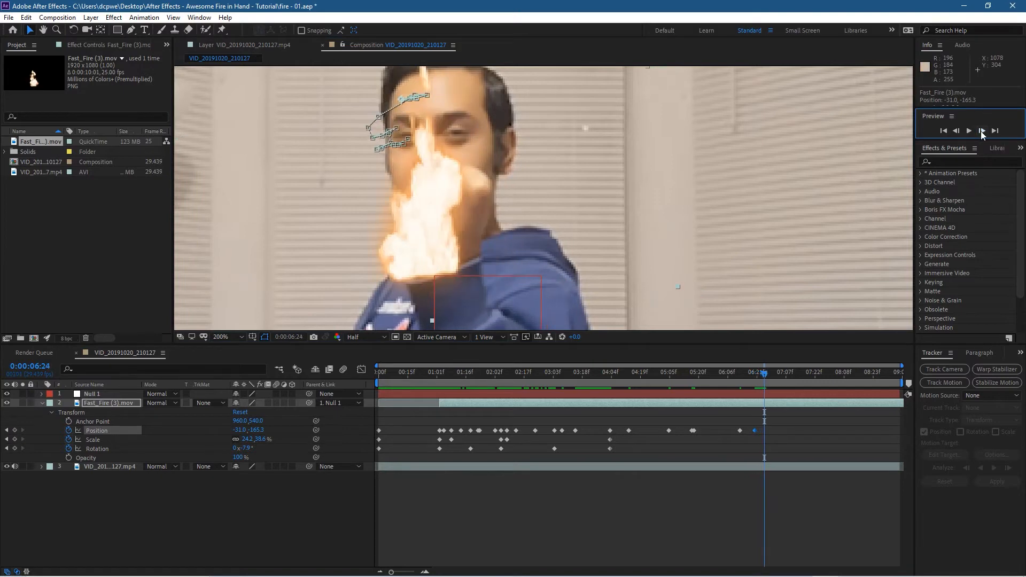
left_click_drag(404, 239, 426, 228)
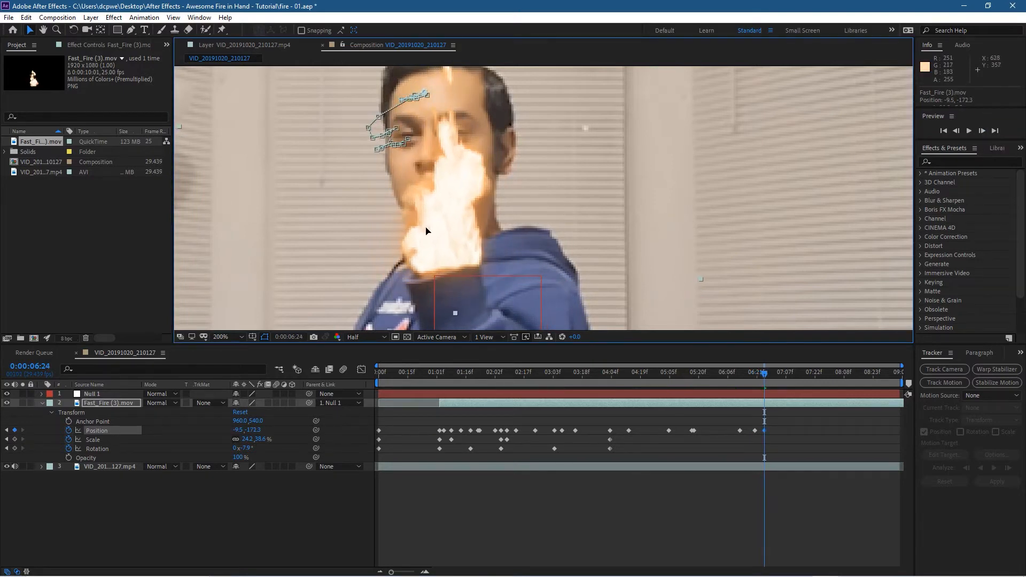
left_click(73, 30)
mouse_move(417, 163)
left_mouse_down()
mouse_move(405, 166)
mouse_move(434, 165)
left_mouse_up()
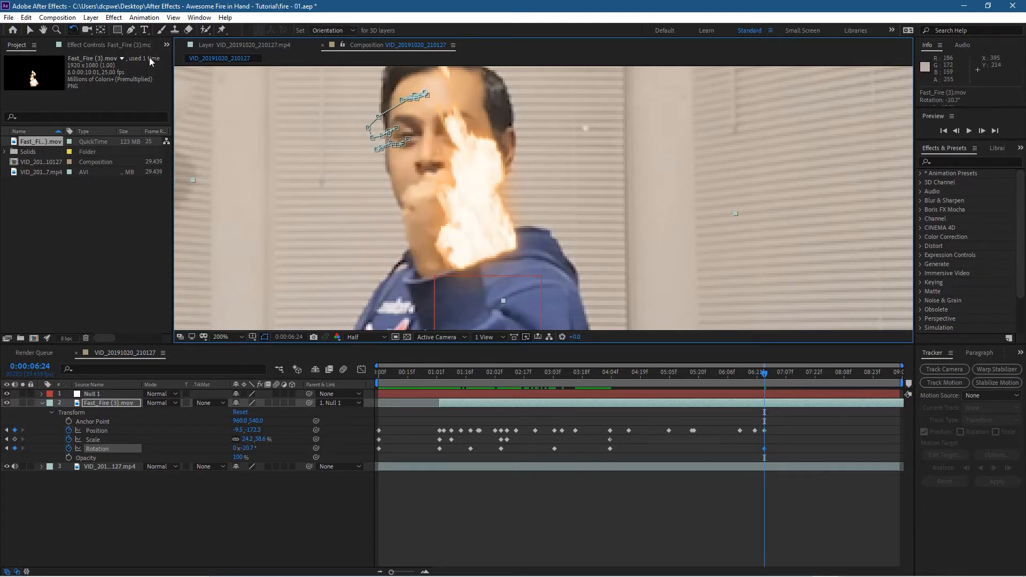
left_click(30, 31)
mouse_move(450, 215)
left_mouse_down()
mouse_move(430, 218)
mouse_move(434, 227)
left_mouse_up()
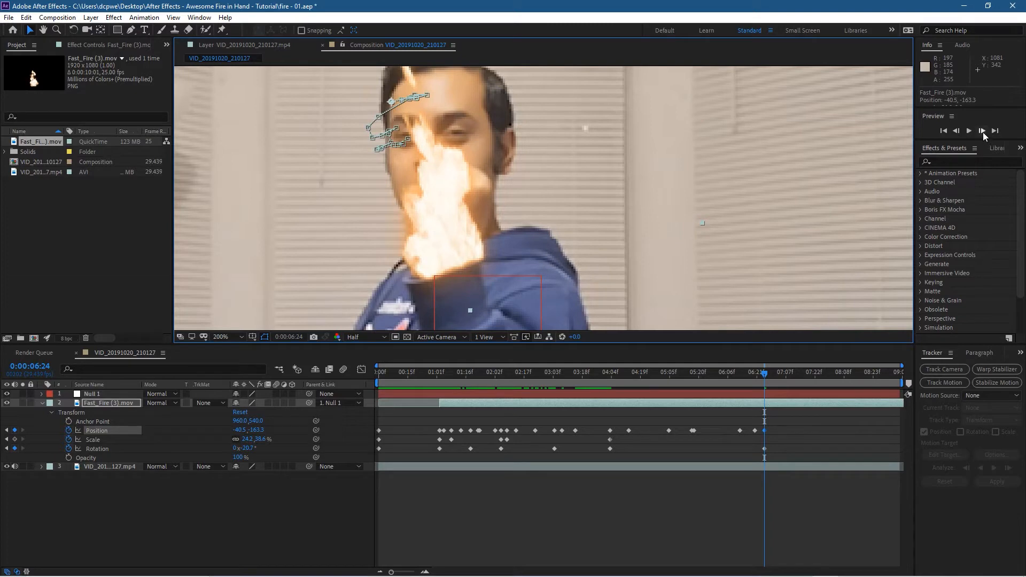
Advance to 0:00:07:11 and reposition the fire on the hand to about -31, -166.3.
left_click(981, 132)
left_click(980, 131)
left_click(979, 132)
left_click(979, 131)
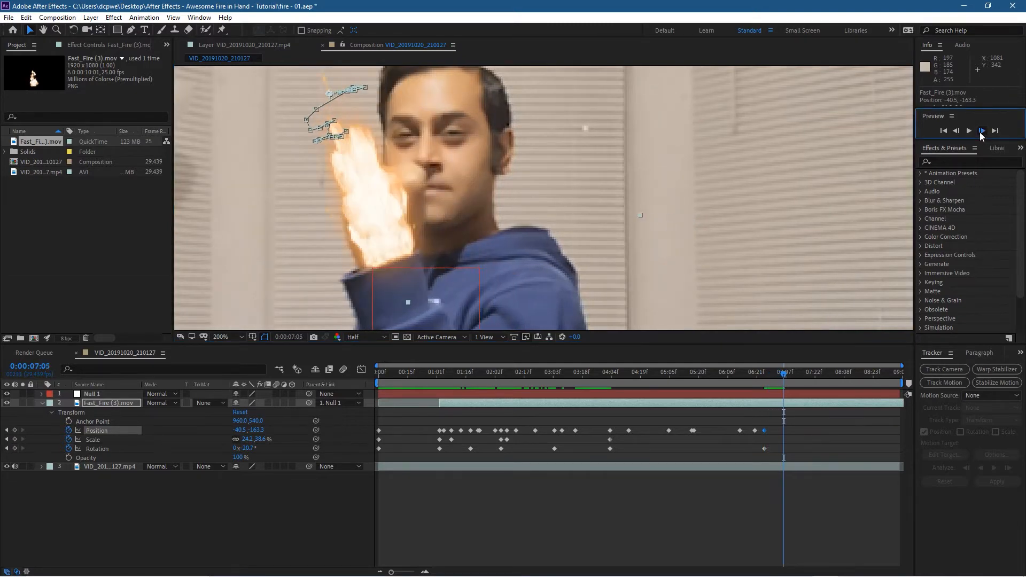
left_click(980, 132)
left_click(980, 132)
left_click(980, 132)
left_click(980, 132)
left_click(980, 132)
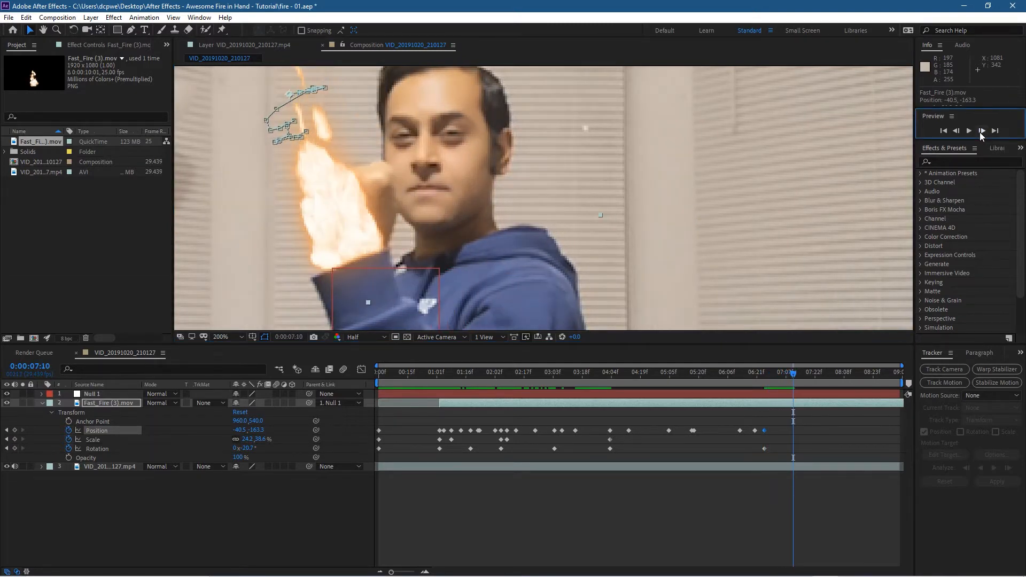
left_click(980, 131)
left_click_drag(339, 231, 347, 230)
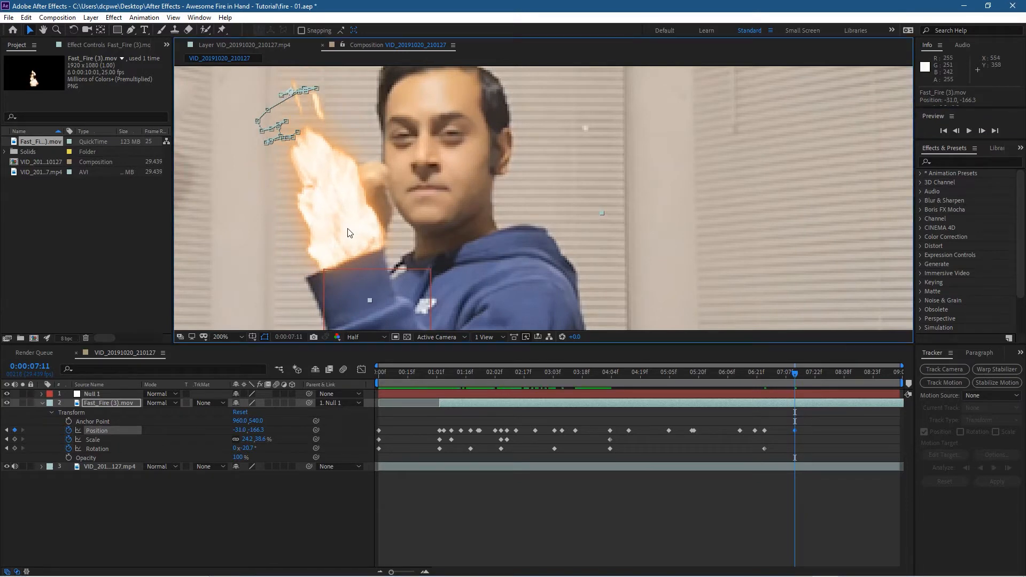
Nudge the fire to about -23.5, -169.8 at 0:00:07:16 so it follows the hand.
left_click(981, 131)
left_click(981, 131)
left_click(981, 131)
left_click(981, 131)
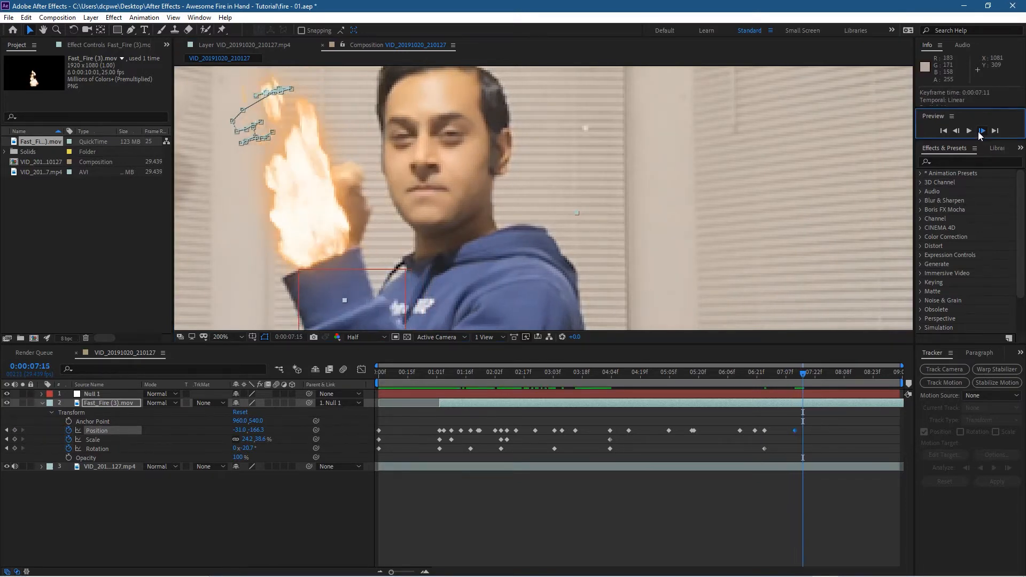
left_click(981, 131)
left_click_drag(271, 230, 279, 227)
Advance to 0:00:07:26 and raise the fire slightly to about -23, -173.8.
left_click(982, 131)
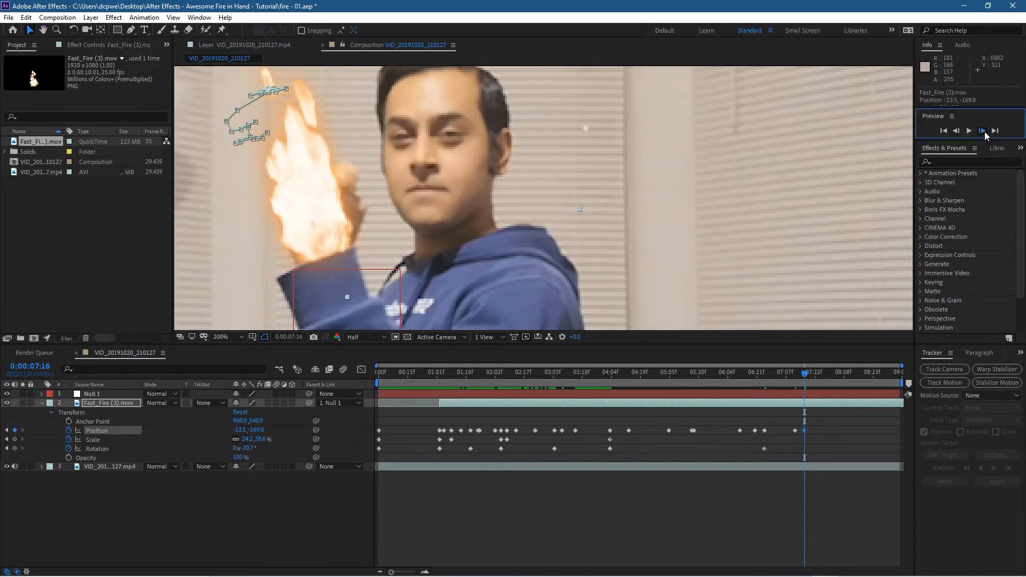
left_click(982, 131)
left_click(983, 131)
left_click(982, 131)
left_click(982, 131)
left_click(982, 131)
left_click(982, 131)
left_click(982, 131)
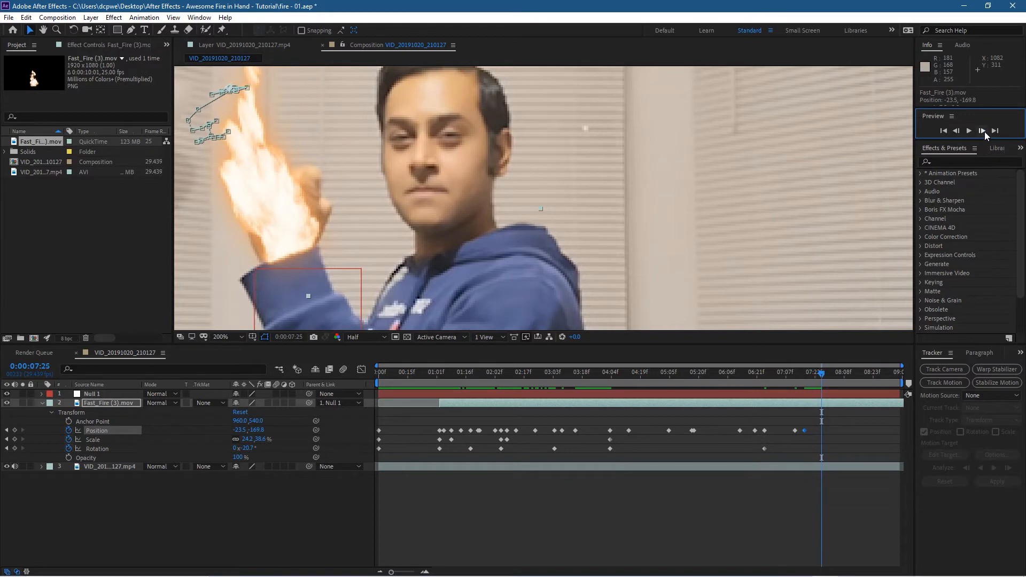
left_click(982, 131)
left_click(982, 131)
left_click(269, 230)
left_click_drag(269, 231, 269, 227)
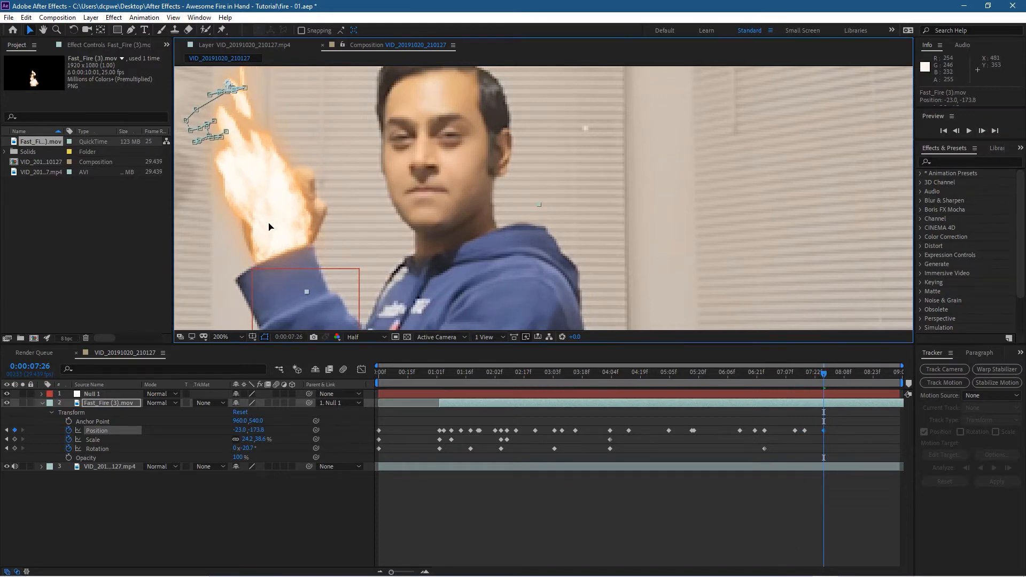
Step through the frames up to 0:00:08:10 to check the fire's alignment with the hand.
left_click(982, 131)
left_click(982, 131)
left_click(982, 131)
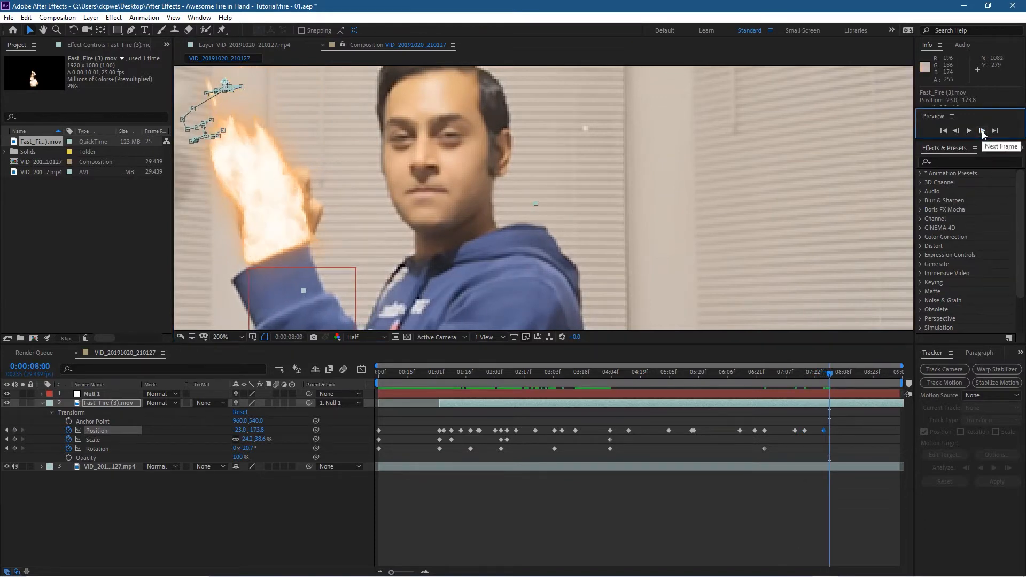
left_click(982, 131)
left_click(982, 131)
left_click(982, 131)
left_click(982, 131)
left_click(982, 130)
left_click(982, 131)
left_click(982, 131)
left_click(982, 130)
left_click(982, 130)
left_click(982, 131)
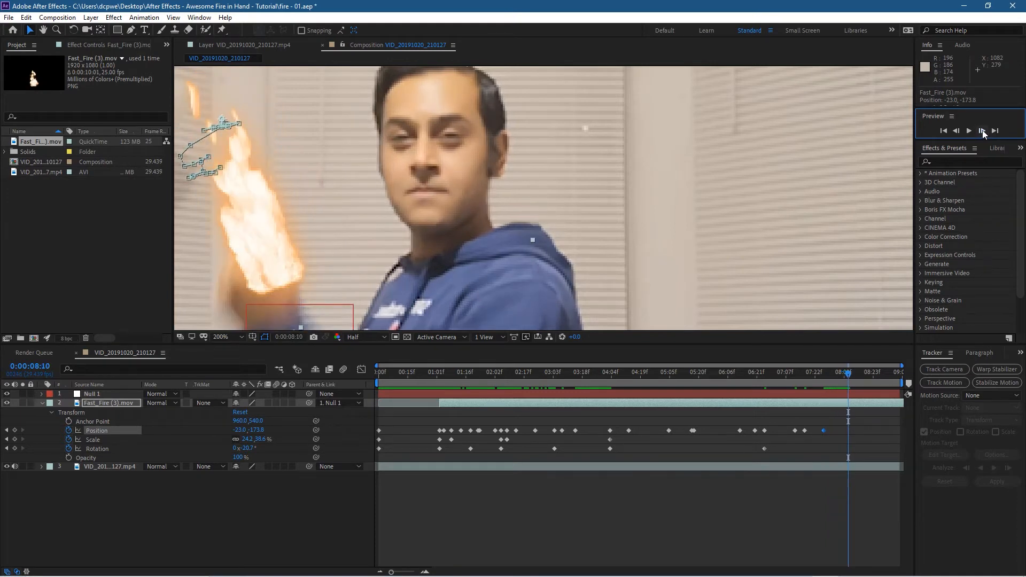
Return to the start of the composition at 100% view and play a preview of the whole fire animation.
left_click(944, 131)
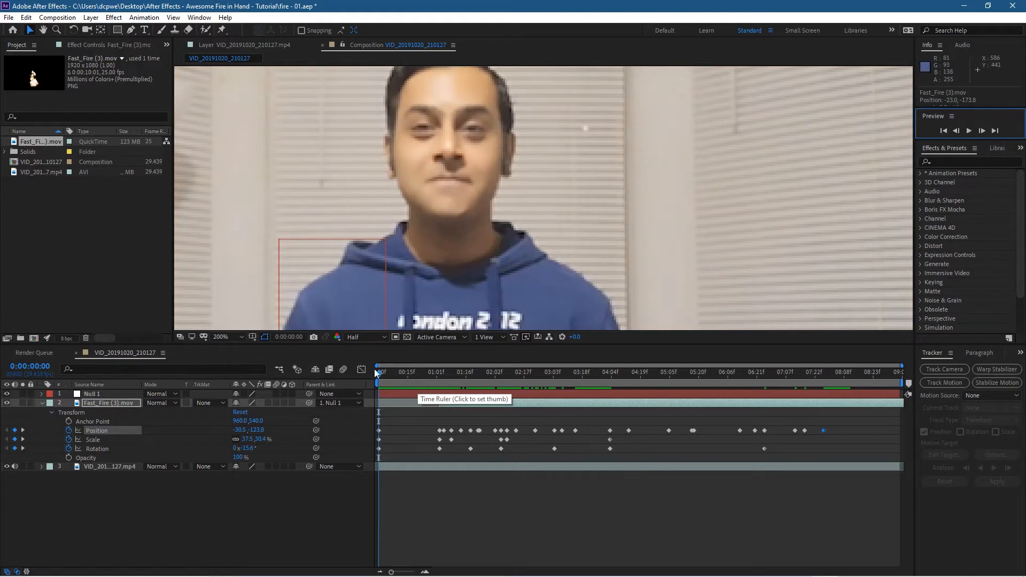
scroll(464, 225, "down", 2)
scroll(464, 229, "up", 2)
scroll(464, 230, "down", 4)
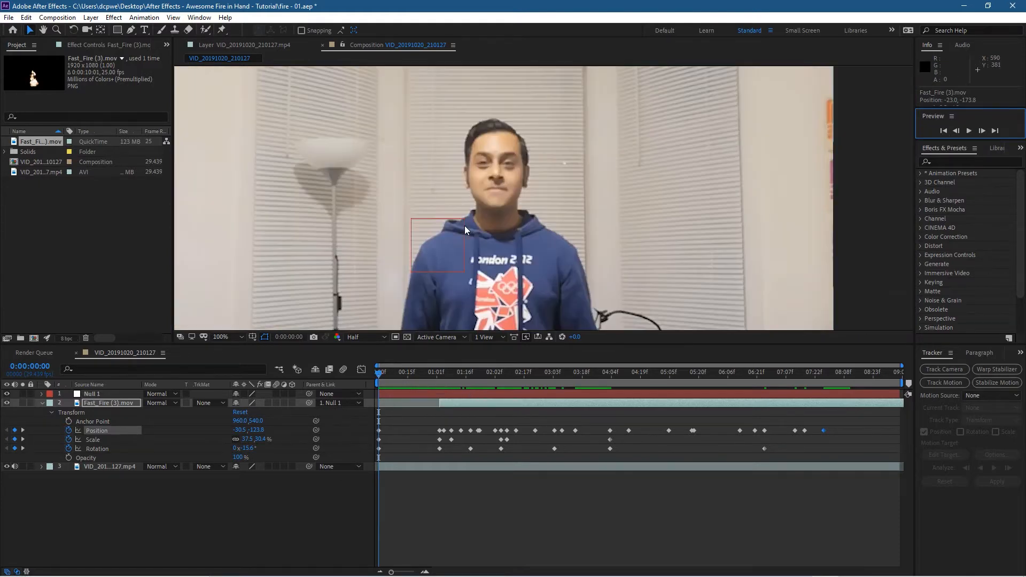
scroll(464, 229, "up", 3)
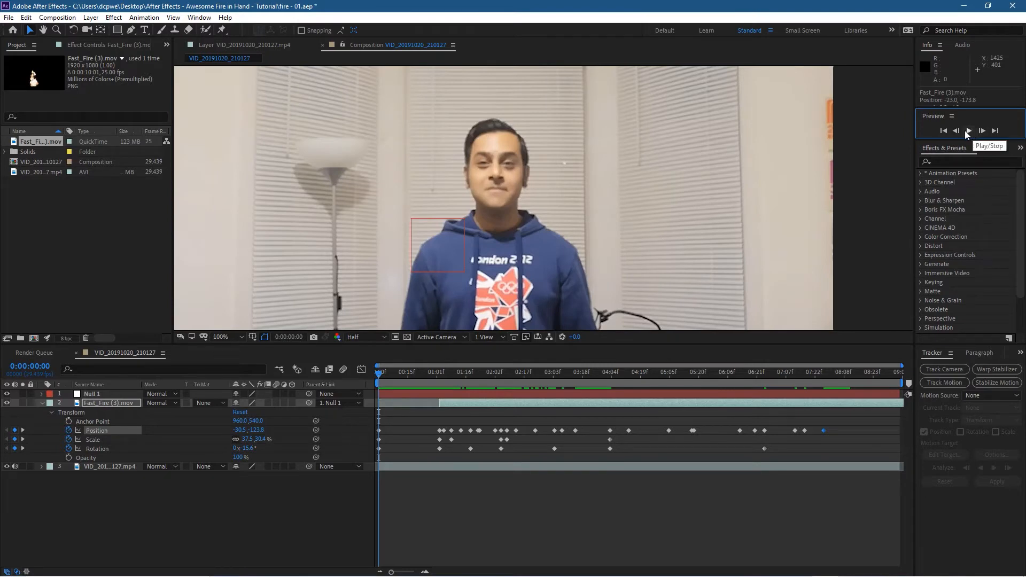
scroll(665, 227, "down", 1)
scroll(665, 227, "up", 1)
scroll(810, 169, "down", 1)
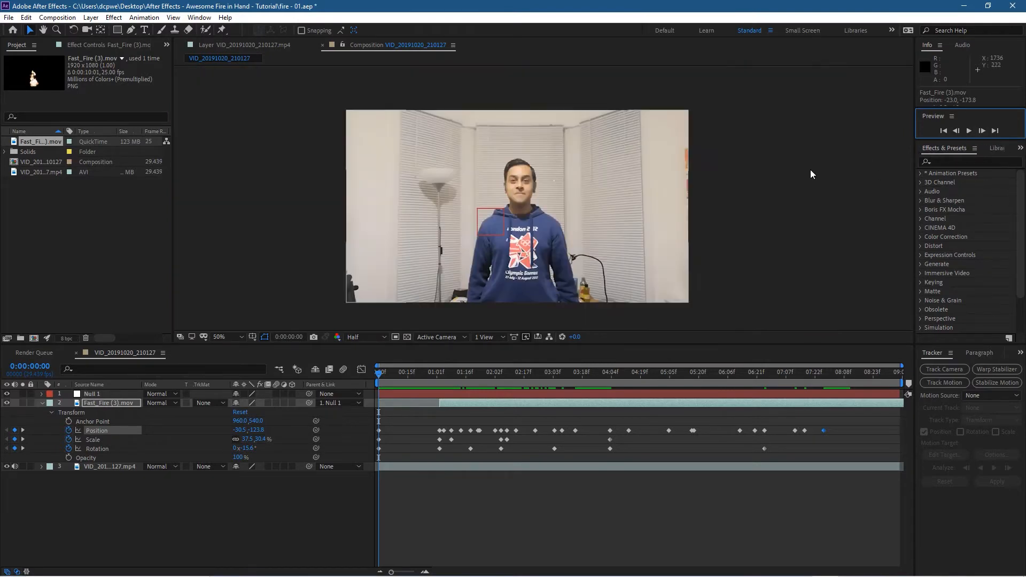
scroll(738, 173, "up", 1)
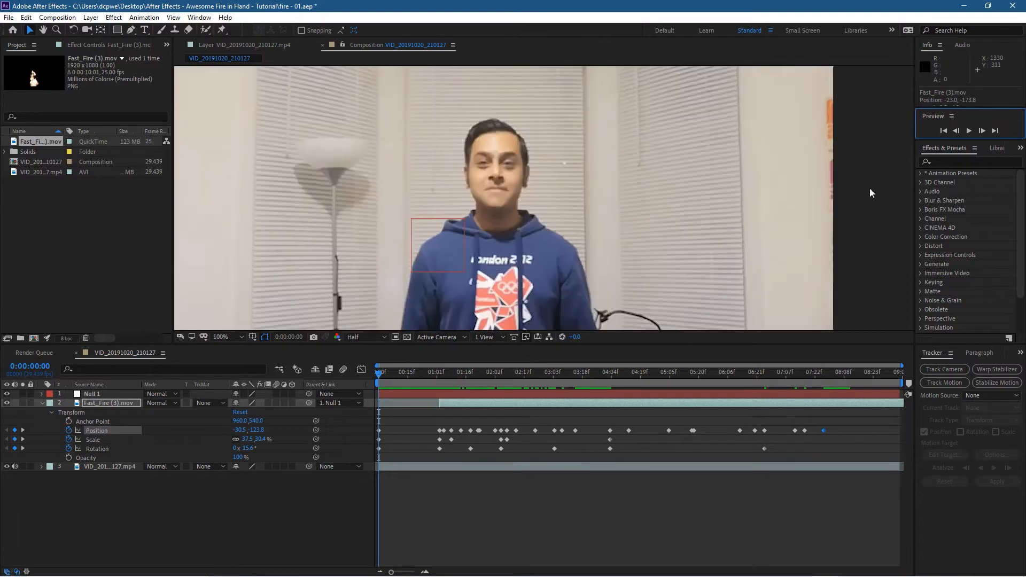
left_click(968, 131)
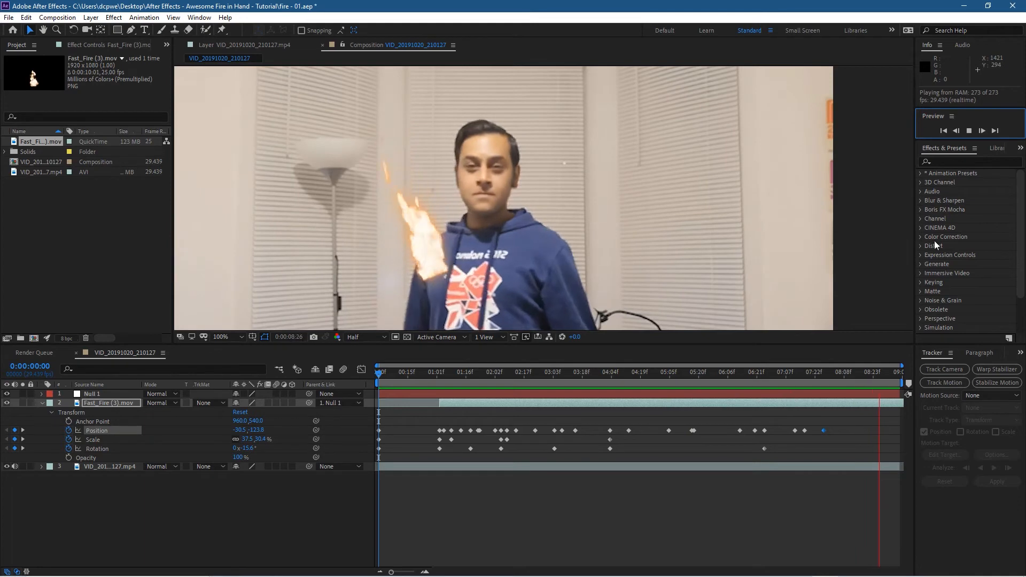
left_click(968, 132)
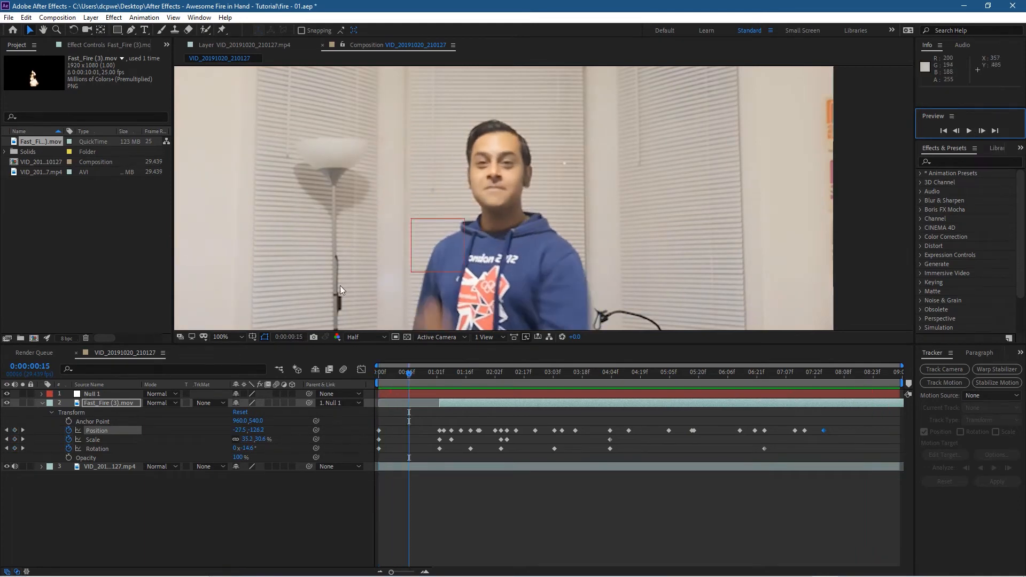
Try the Screen blending mode on the fire layer and inspect the flames at 0:00:02:16.
left_click_drag(409, 373, 480, 382)
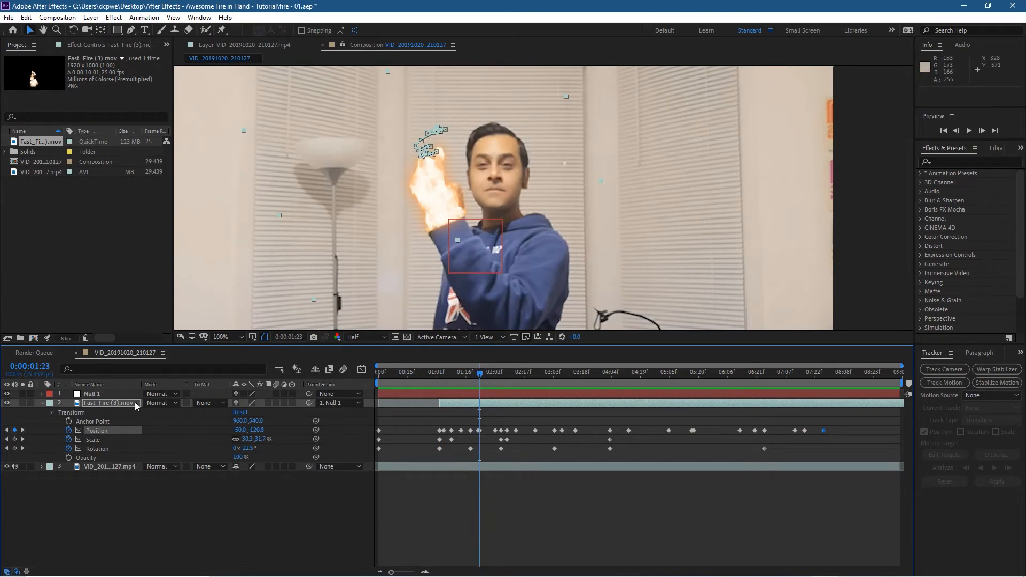
left_click(172, 401)
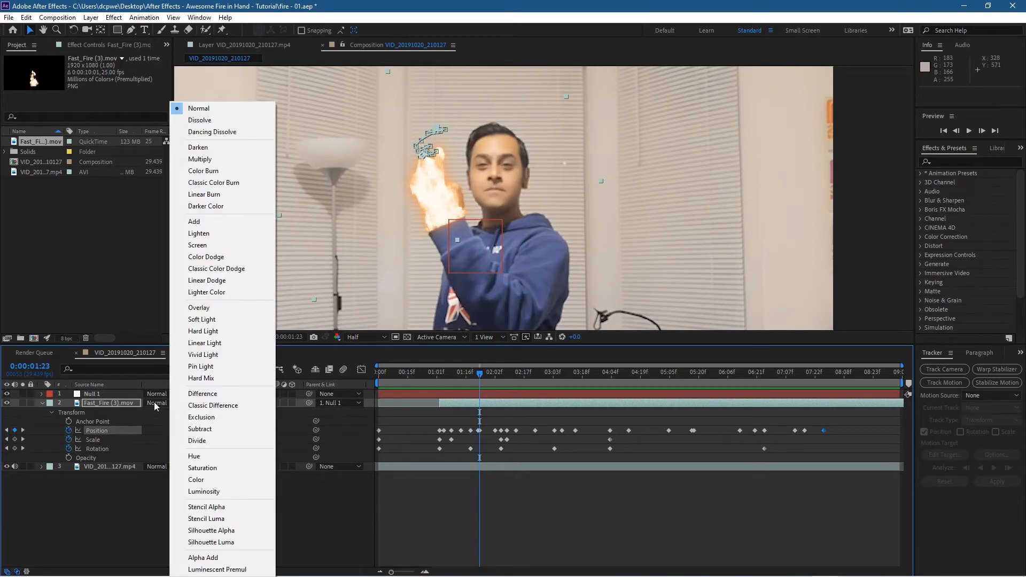
left_click(198, 244)
left_click_drag(479, 374, 524, 386)
scroll(453, 209, "up", 2)
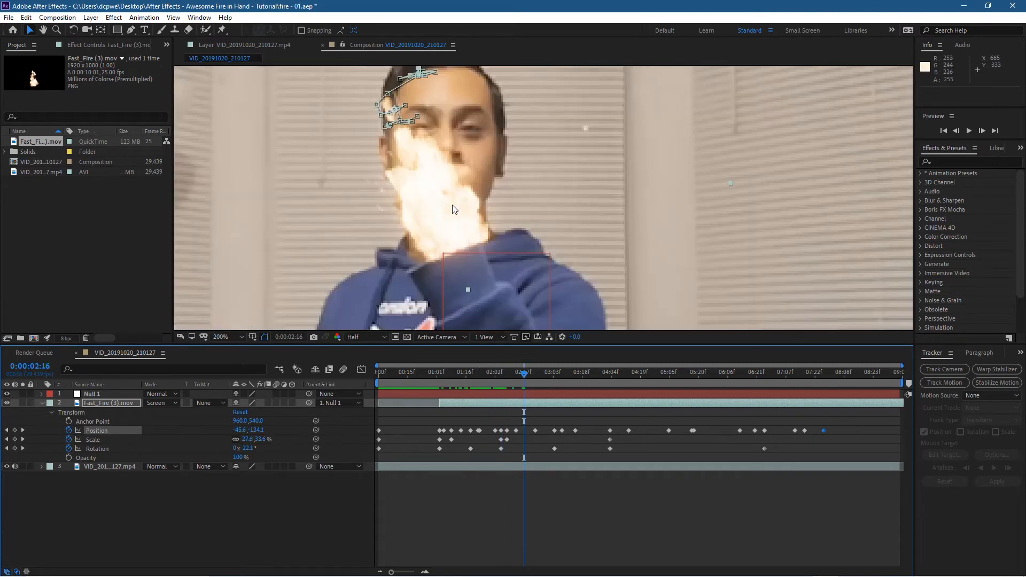
scroll(436, 233, "down", 2)
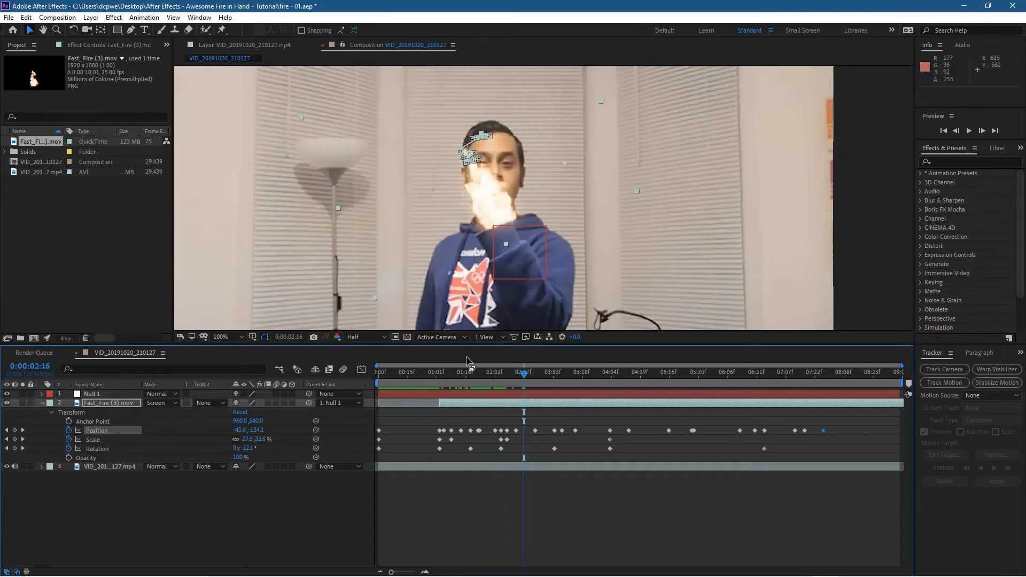
Set the fire layer's blending mode to Overlay and check the look in the full frame at 0:00:01:16.
left_click(169, 402)
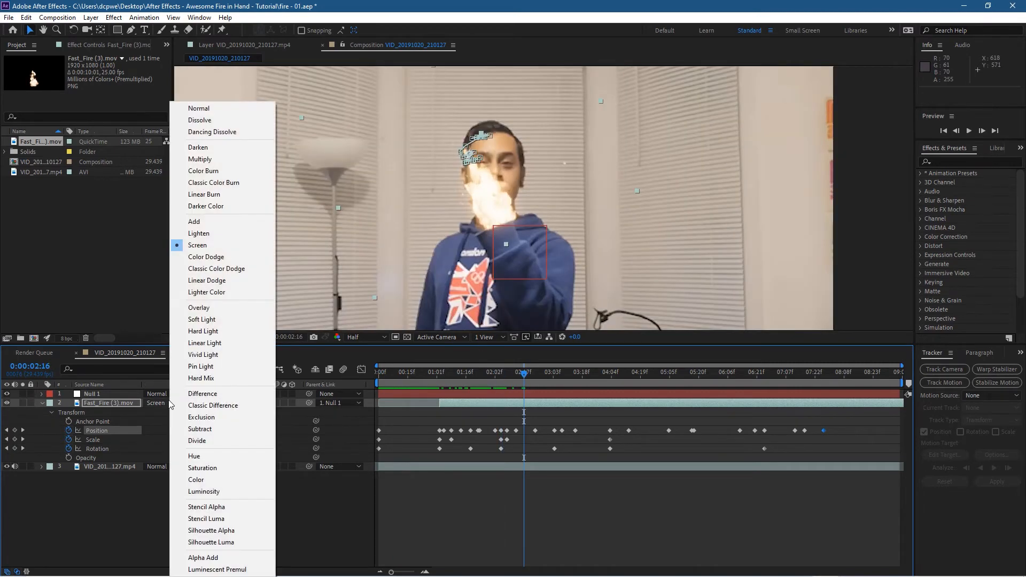
left_click(214, 308)
left_click_drag(527, 376, 467, 386)
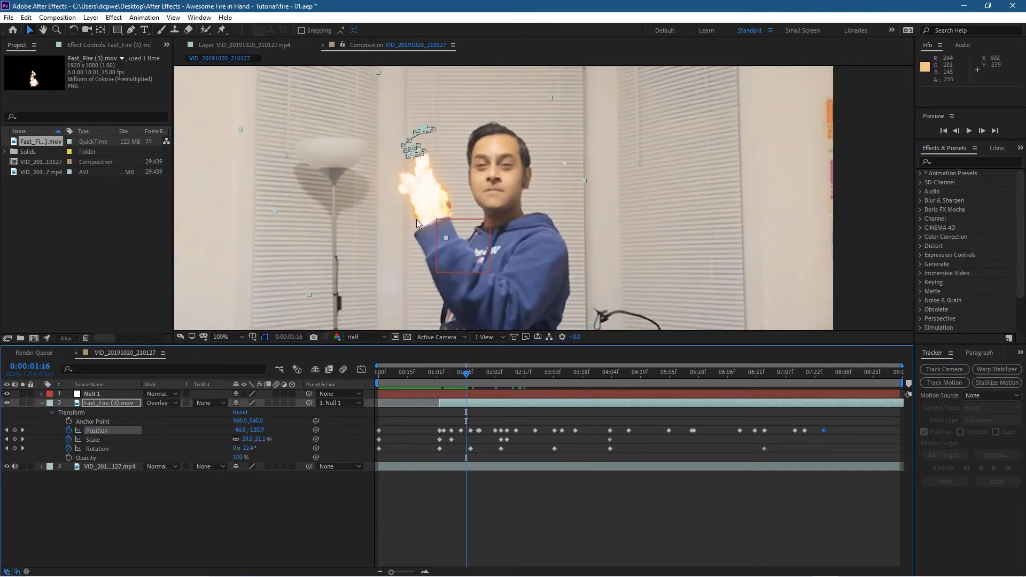
key("period")
key("comma")
key("comma")
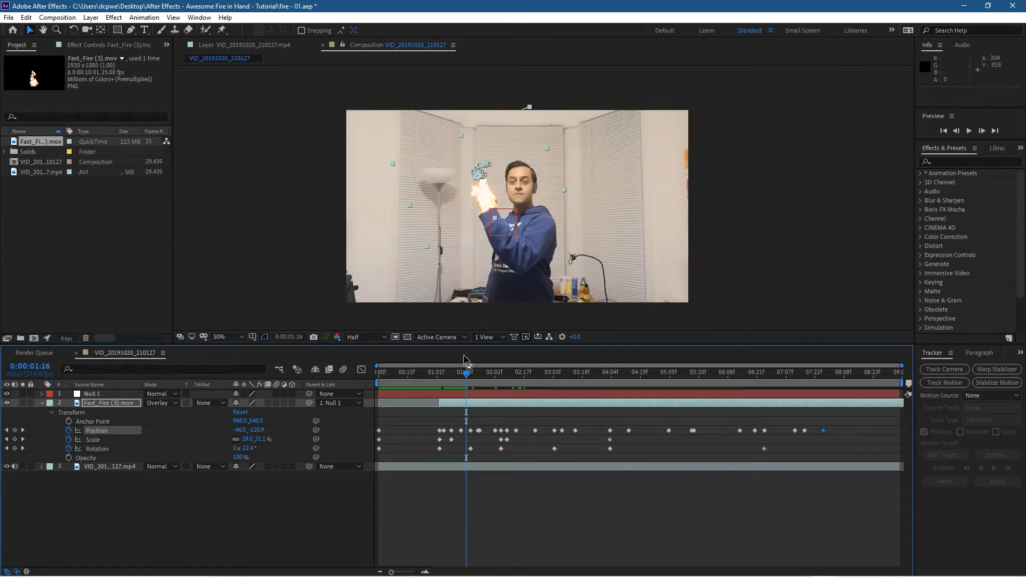
key("ctrl+alt+0")
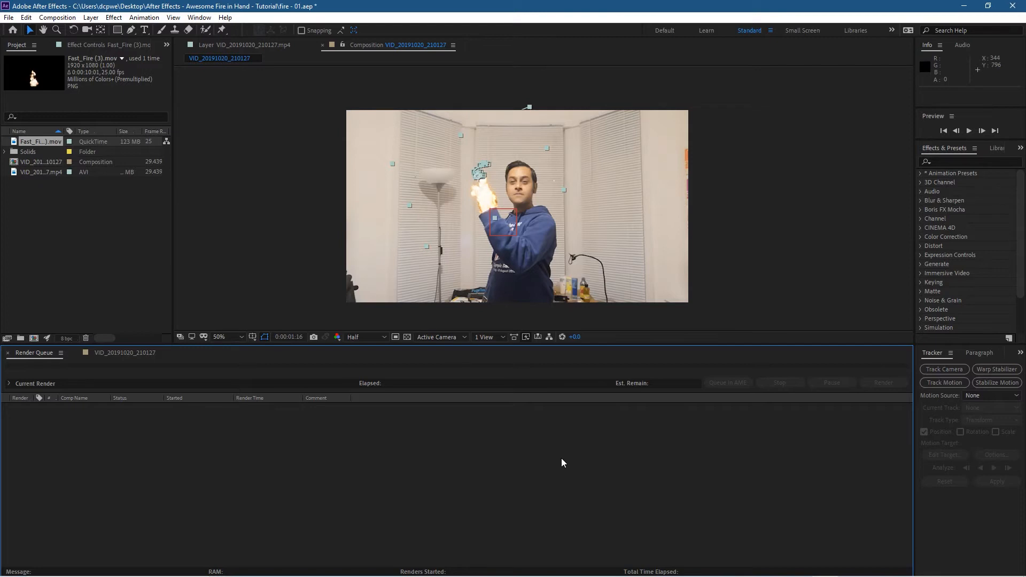
left_click(494, 214)
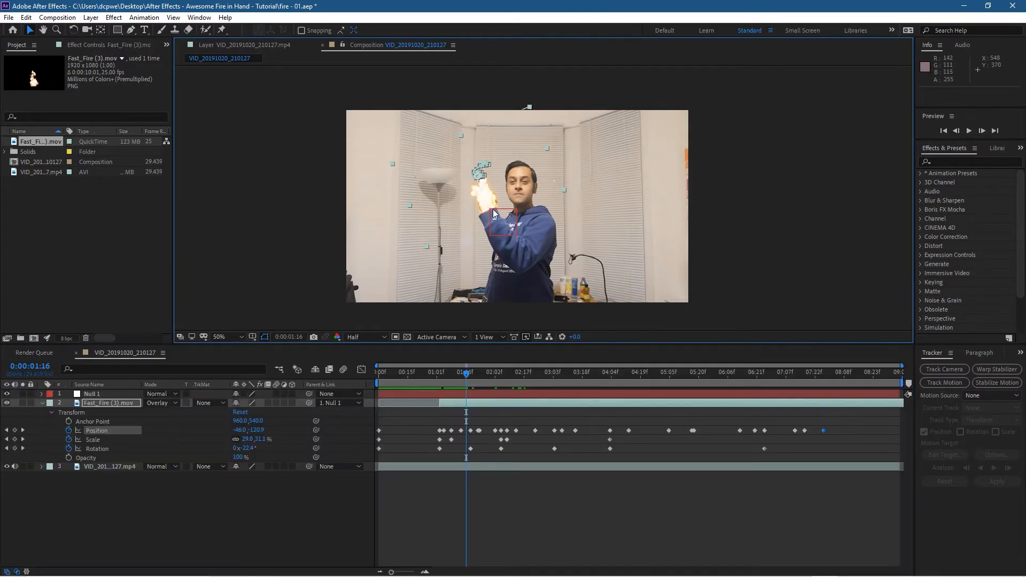
Set the blending mode of the Fast_Fire (3).mov layer to Normal.
key("/")
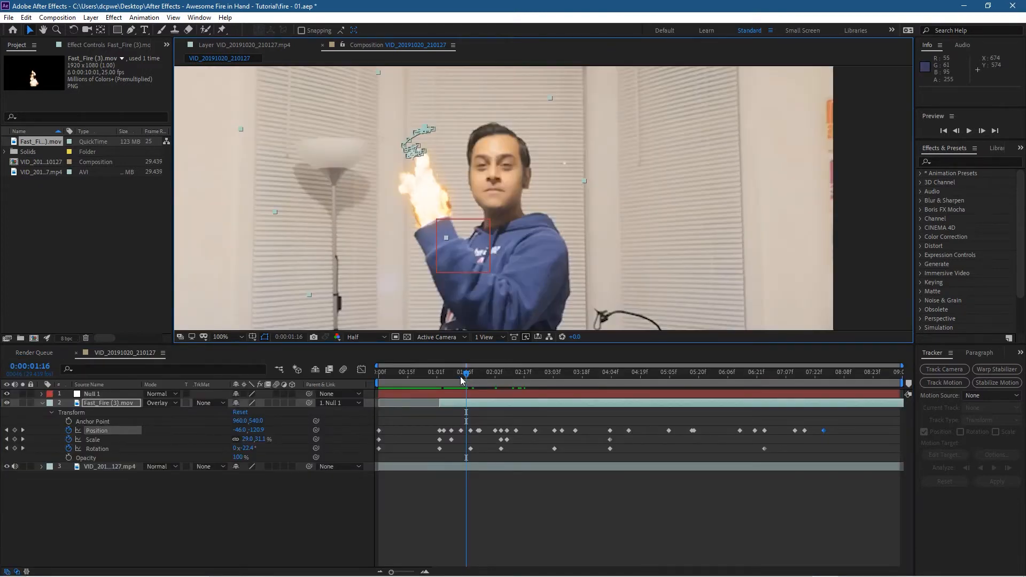
left_click_drag(465, 376, 525, 372)
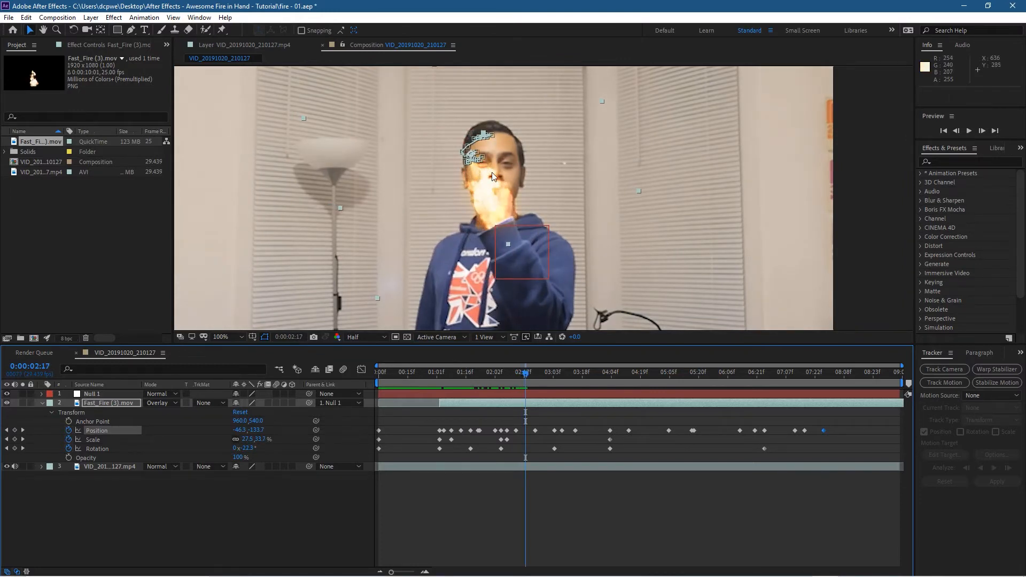
left_click_drag(528, 374, 488, 373)
left_click(127, 403)
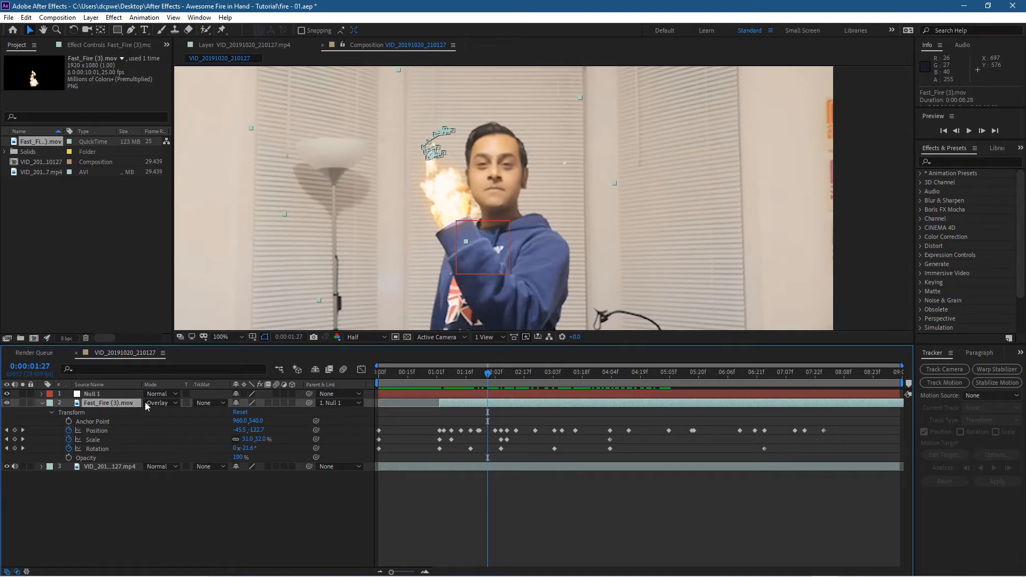
left_click(162, 402)
left_click(197, 108)
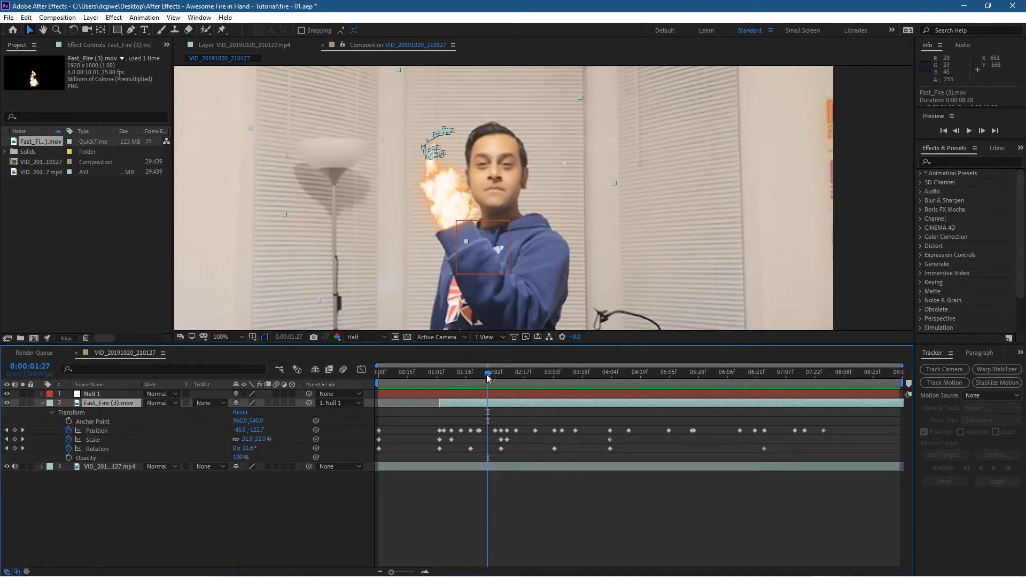
left_click(174, 404)
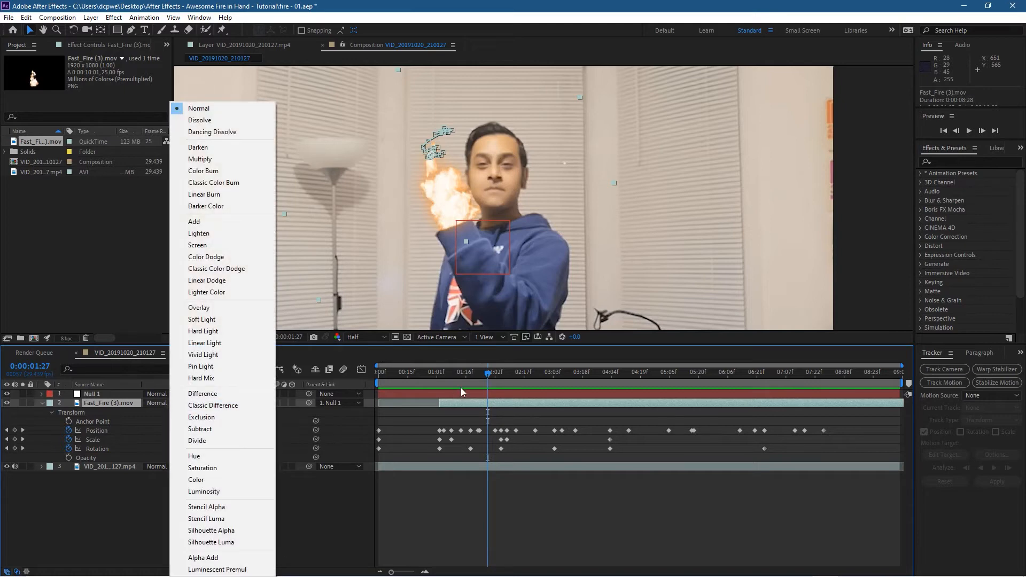
Nudge the fire over the hand at 0:00:01:04, to a position of about -29.1, -125.3.
left_click_drag(489, 376, 440, 380)
key("period")
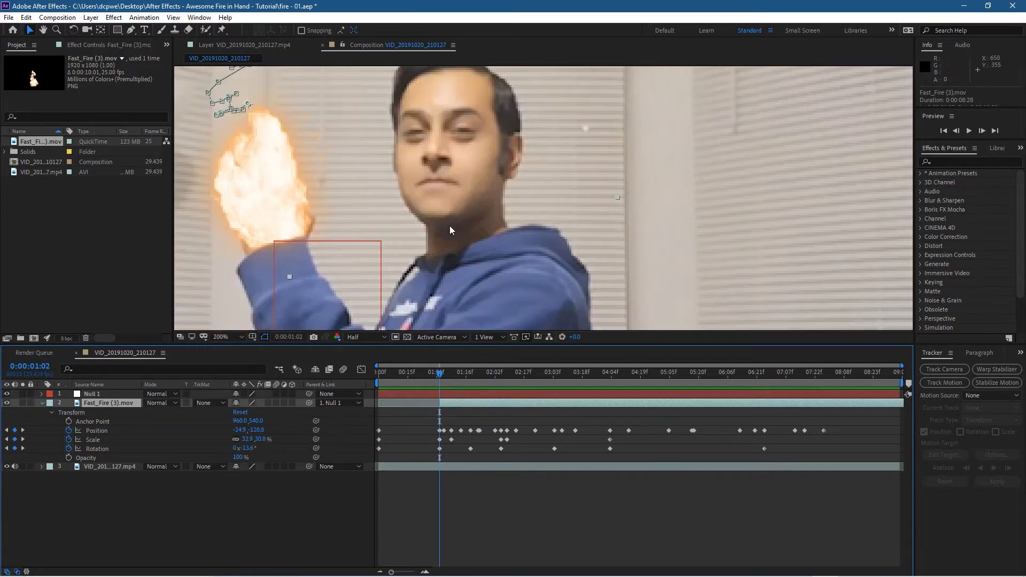
left_click(983, 130)
left_click(983, 130)
left_click_drag(285, 230, 287, 223)
Check the preceding frames, and move the fire over the hand at 0:00:01:05 to about -32.7, -127.4.
left_click(955, 131)
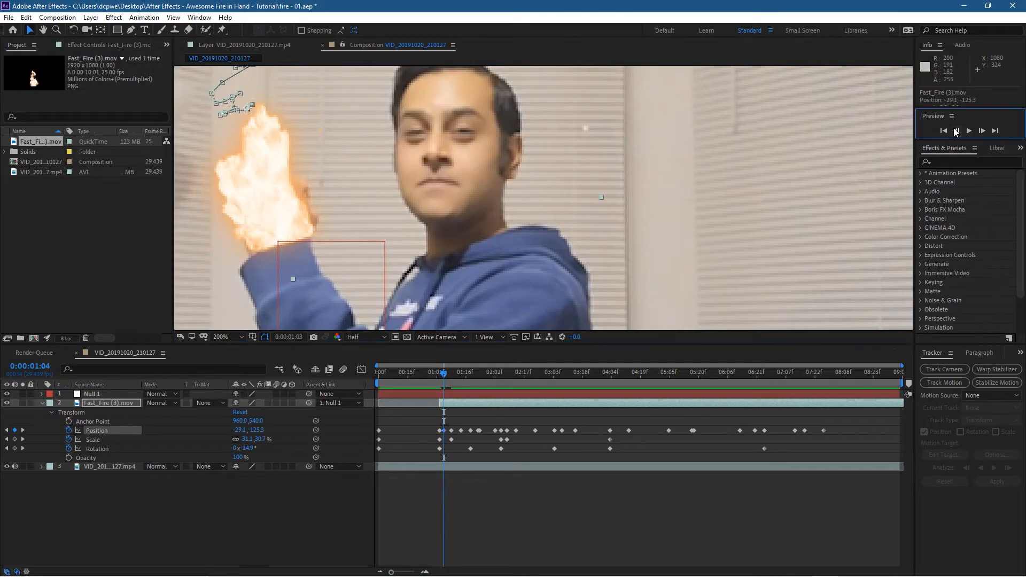
left_click(956, 131)
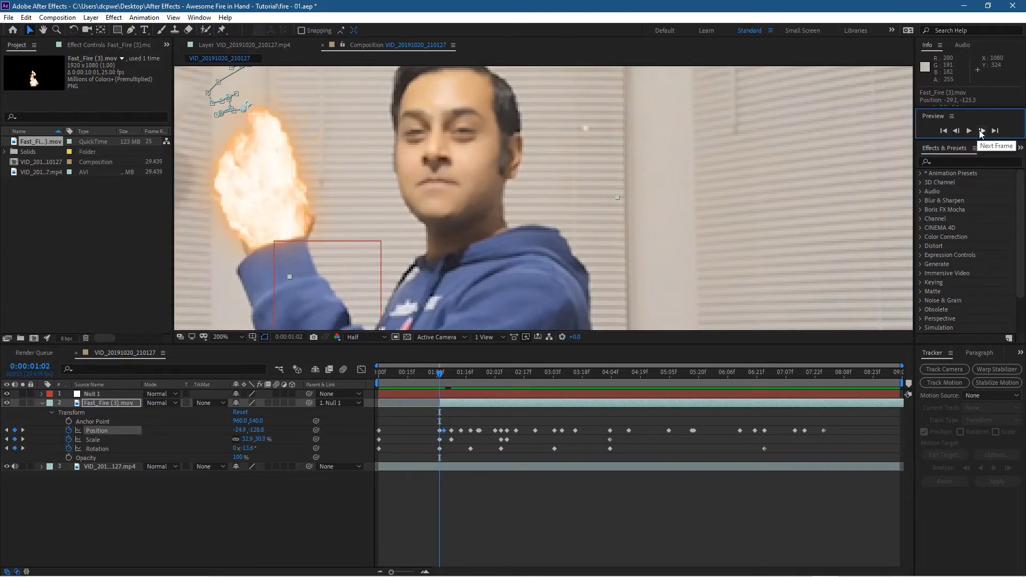
left_click(982, 131)
left_click(982, 131)
left_click(982, 131)
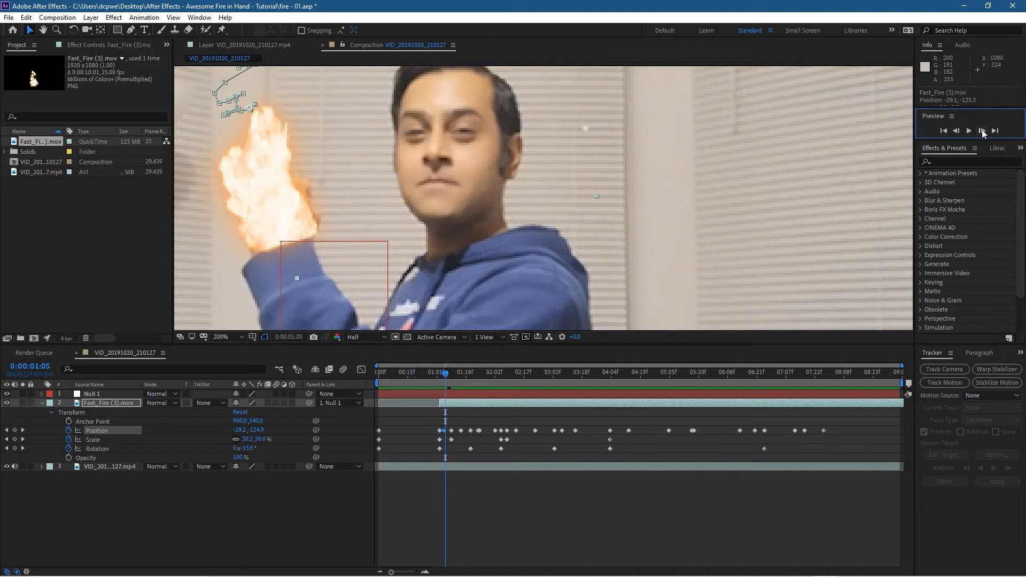
left_click_drag(286, 222, 282, 219)
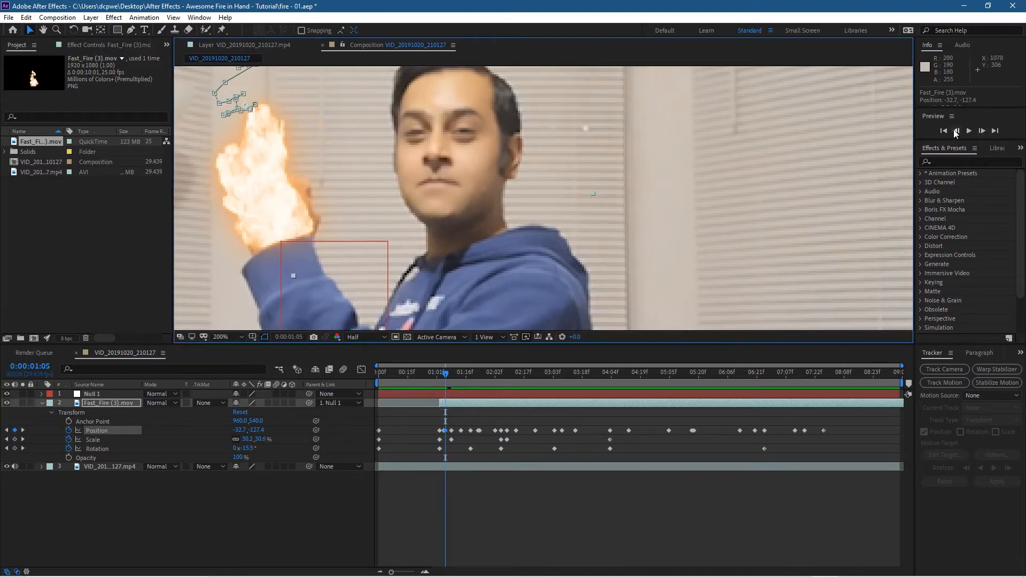
Compare the frames from 0:00:01:02 to 0:00:01:06, and adjust the fire's position at 0:00:01:05 to about -33.7, -126.4.
left_click(956, 132)
left_click(955, 132)
left_click(956, 132)
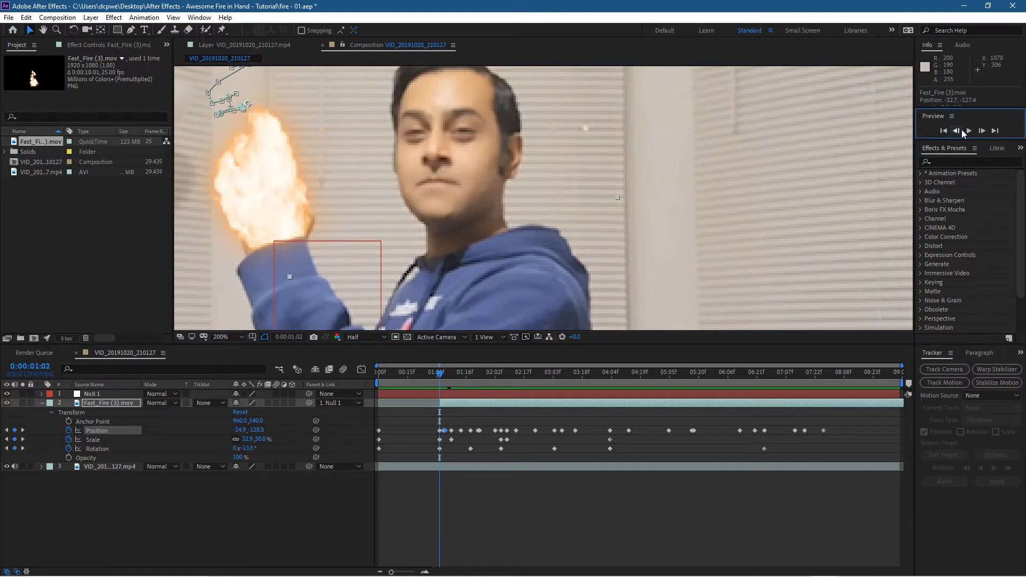
left_click(983, 132)
left_click(983, 132)
left_click(983, 132)
left_click(983, 132)
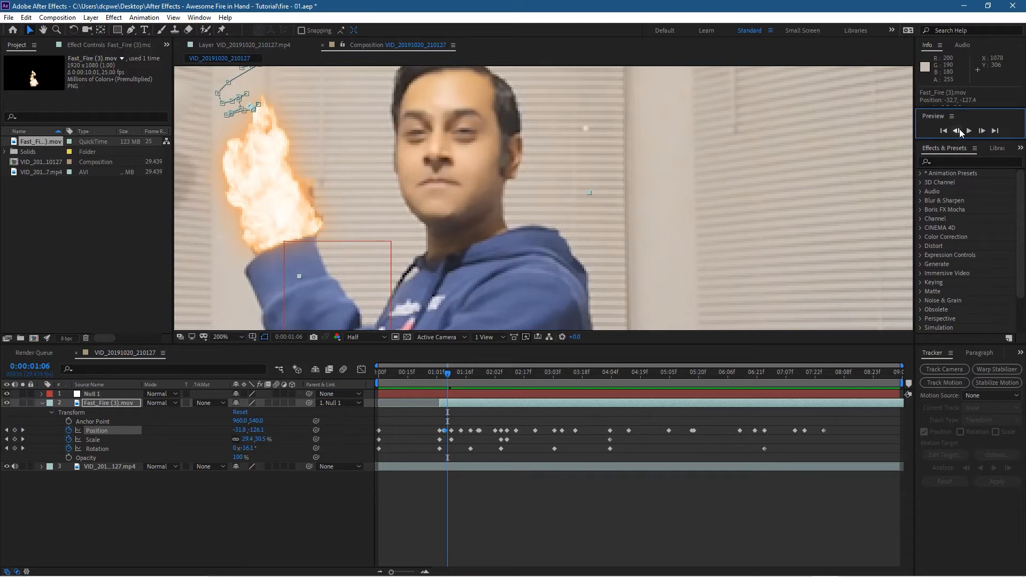
left_click(955, 132)
left_click_drag(288, 219, 286, 220)
Advance frame by frame from 0:00:01:05 past 0:00:02:02, examining how well the fire follows the hand.
left_click(982, 131)
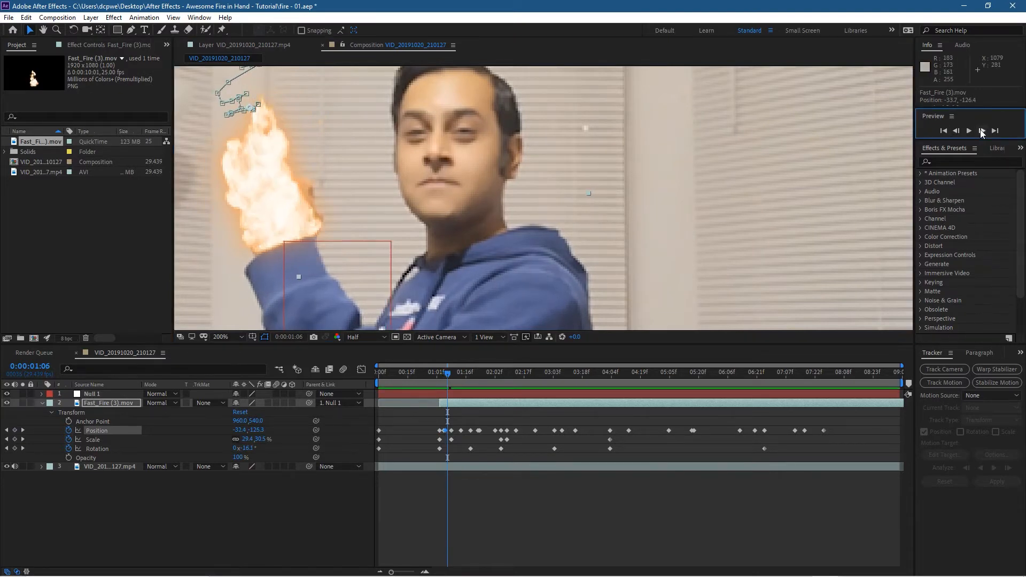
left_click(982, 131)
left_click(982, 131)
left_click(982, 130)
left_click(983, 131)
left_click(982, 131)
left_click(982, 131)
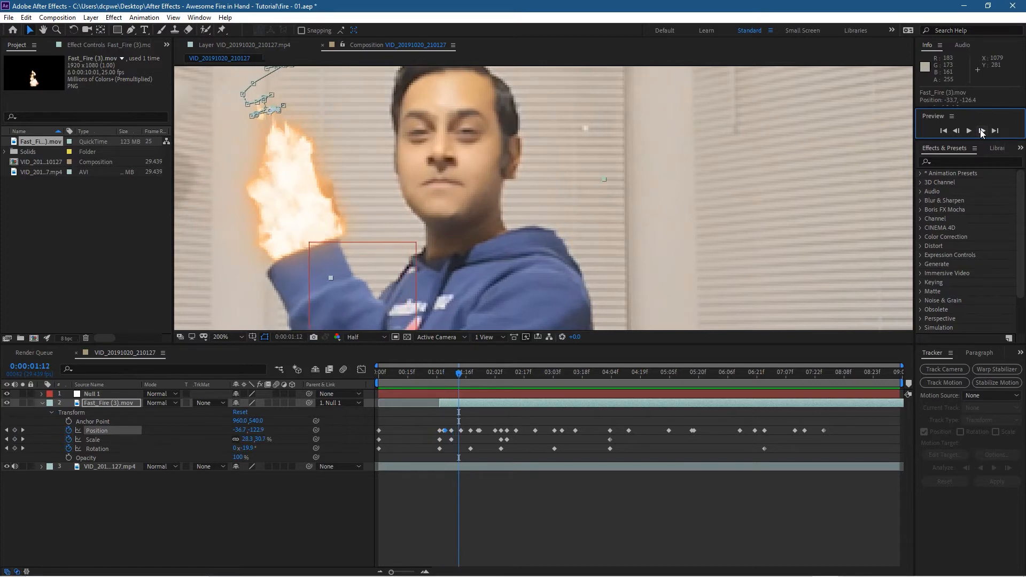
left_click(982, 130)
left_click(982, 130)
left_click(982, 131)
left_click(982, 131)
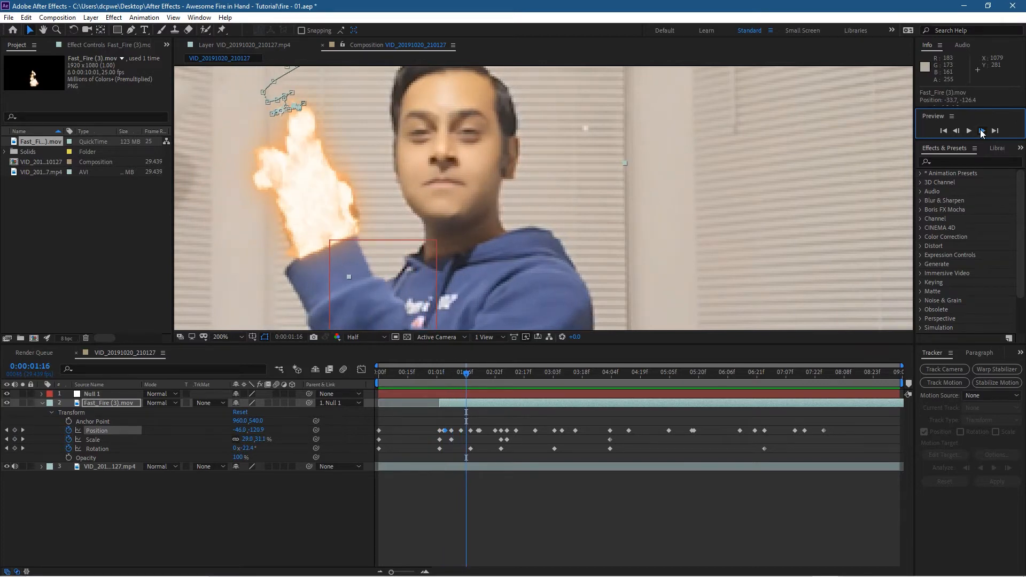
left_click(982, 131)
left_click(982, 131)
left_click(982, 131)
left_click(982, 131)
left_click(982, 131)
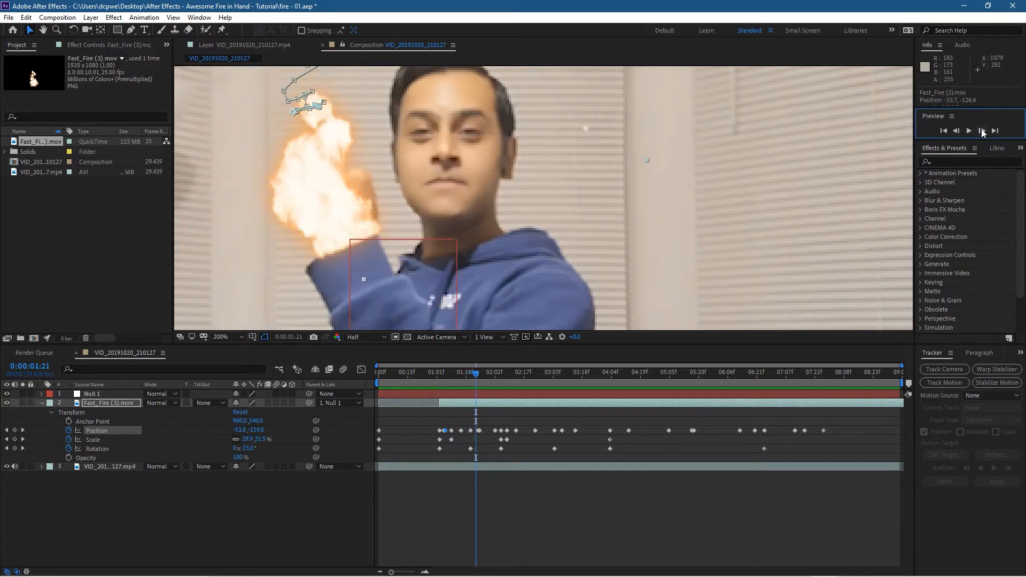
left_click(982, 131)
left_click(982, 130)
left_click(982, 131)
left_click(982, 130)
left_click(982, 130)
left_click(982, 131)
left_click(982, 131)
left_click(982, 131)
left_click(982, 131)
left_click(982, 131)
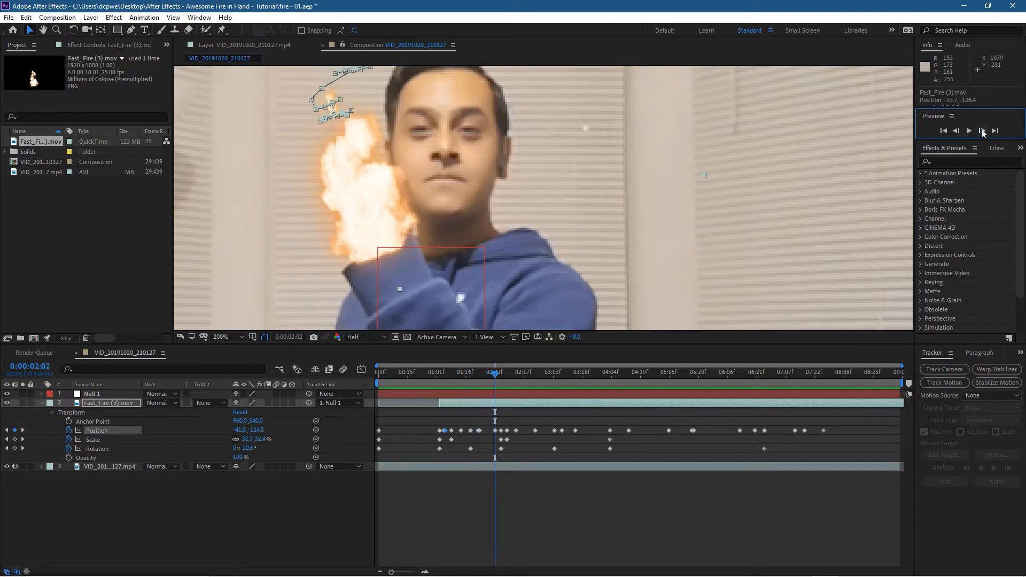
left_click(982, 131)
left_click(982, 131)
Go back frame by frame to 0:00:01:02, looking for frames where the fire drifts off the hand.
left_click(956, 131)
left_click(956, 131)
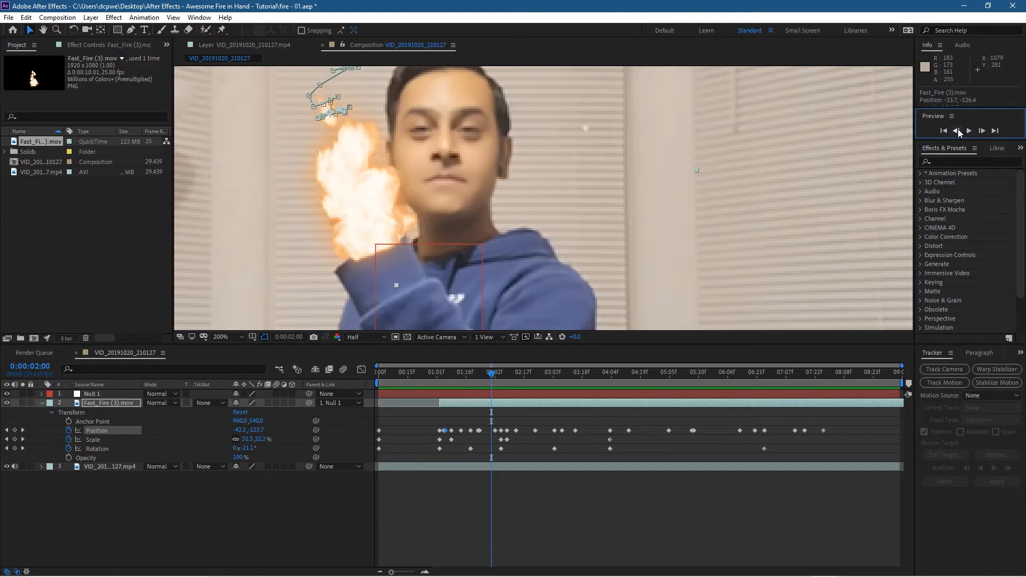
left_click(956, 131)
left_click(957, 131)
left_click(957, 131)
left_click(957, 131)
left_click(956, 131)
left_click(956, 131)
left_click(956, 131)
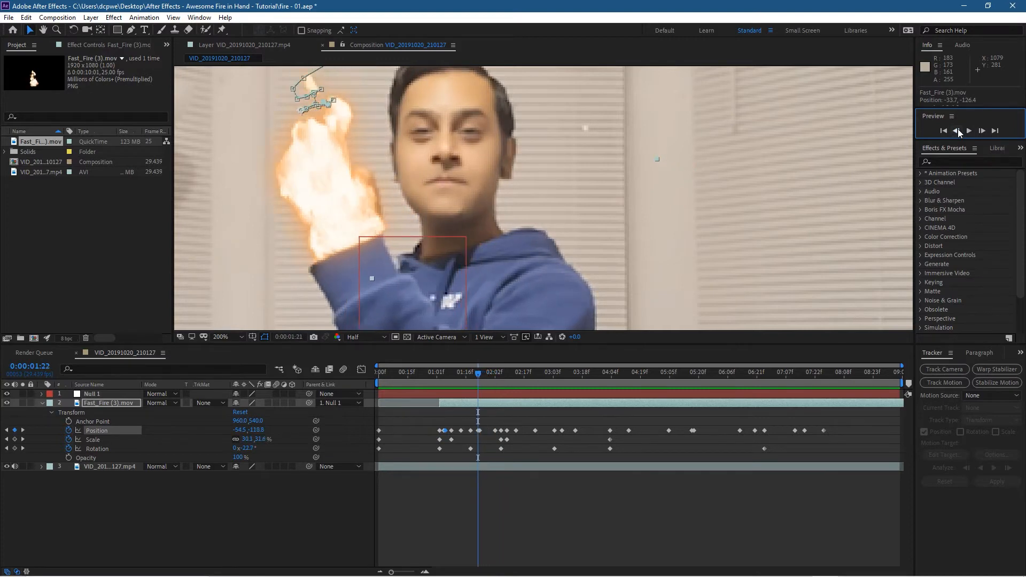
left_click(957, 131)
left_click(956, 131)
left_click(956, 130)
left_click(957, 130)
left_click(957, 131)
left_click(956, 131)
left_click(956, 131)
left_click(957, 131)
left_click(956, 131)
left_click(956, 131)
left_click(956, 130)
left_click(956, 131)
left_click(956, 131)
left_click(957, 131)
left_click(956, 131)
left_click(956, 131)
left_click(957, 131)
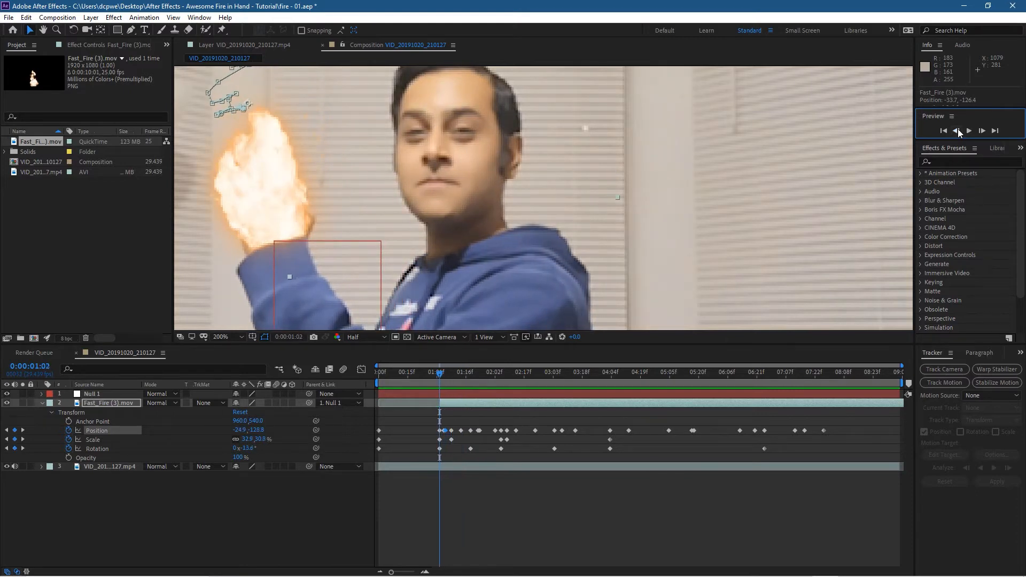
Shift the fire slightly up and outward on the hand at 0:00:01:04, to a position of about -31.6, -127.8.
left_click(982, 131)
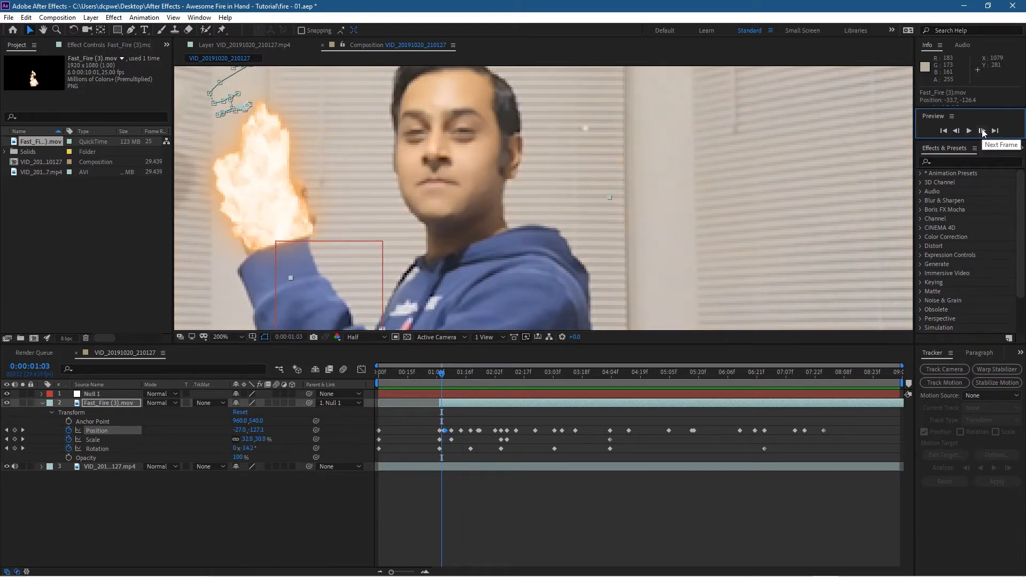
left_click(982, 131)
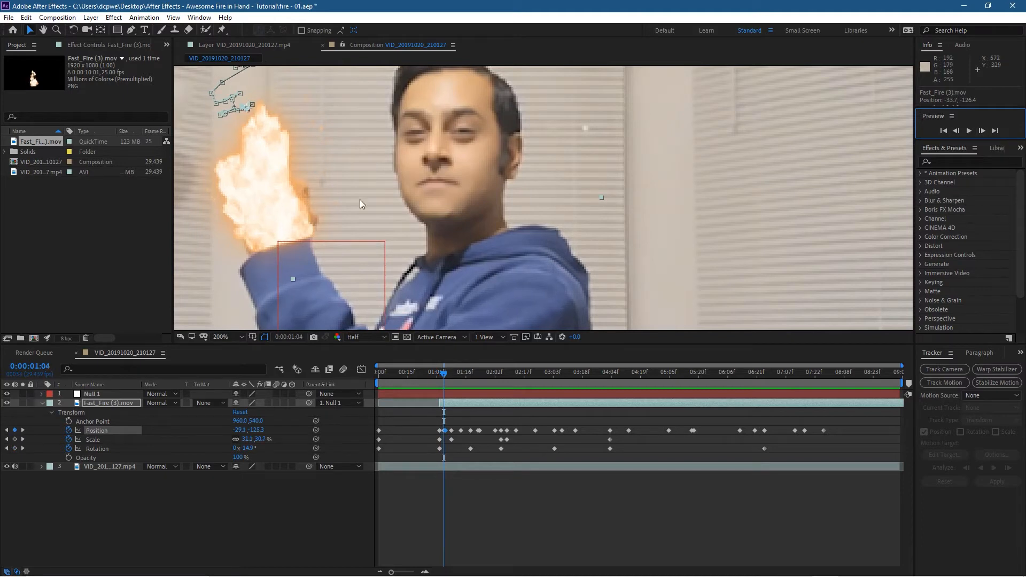
left_click_drag(256, 222, 254, 219)
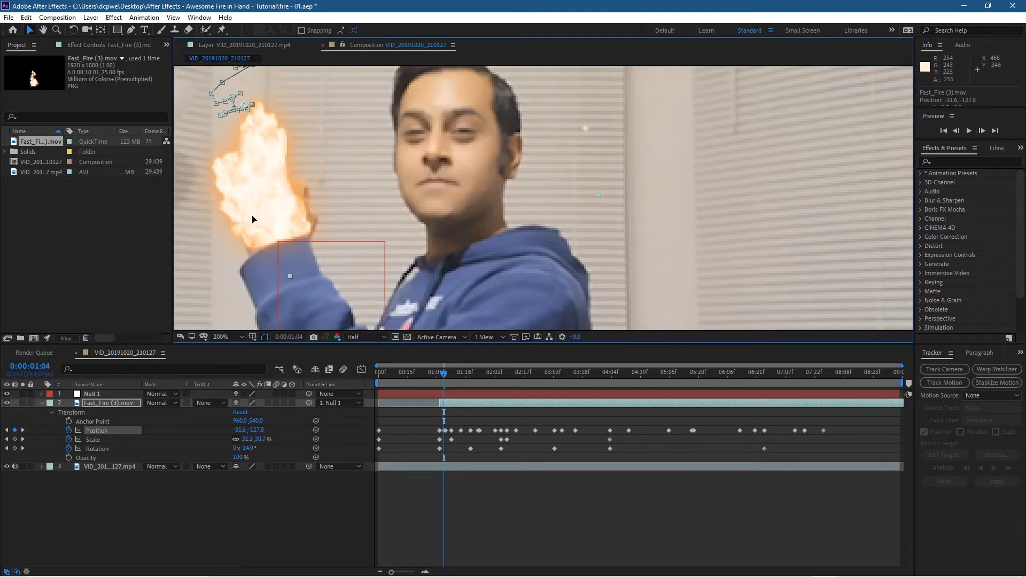
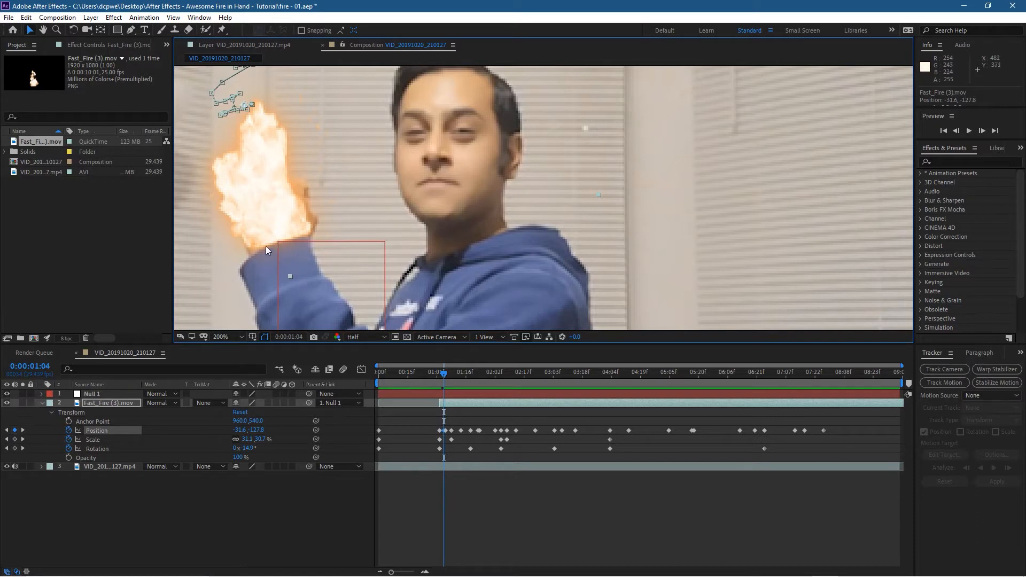
Keyframe the fire's position at 0:00:01:07 by moving it over the hand to about -33.0, -126.5.
left_click(981, 131)
left_click(981, 131)
left_click(981, 131)
left_click_drag(246, 218, 244, 216)
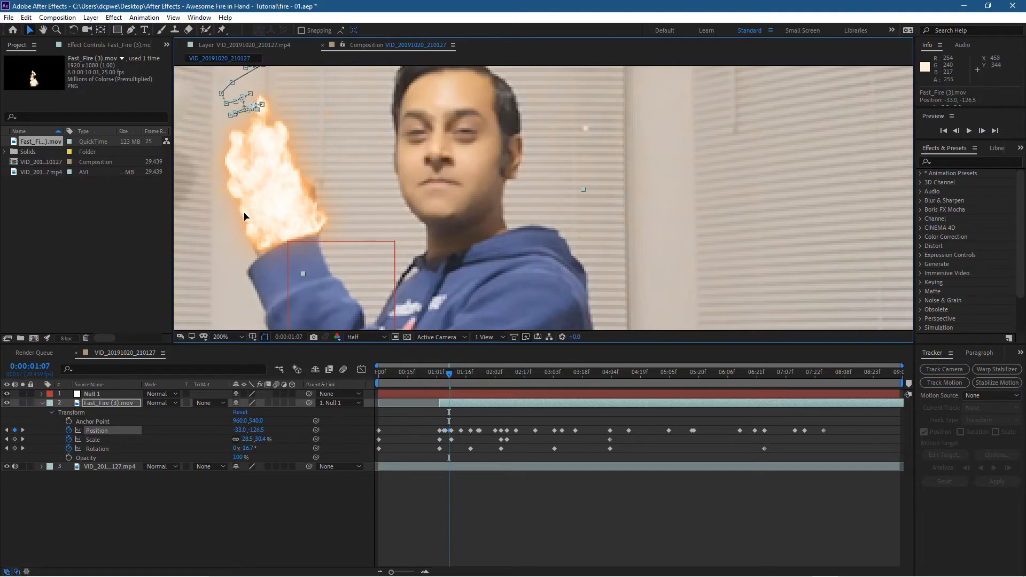
Realign the fire with the hand at 0:00:01:08, at a position of about -32.5, -125.8.
left_click(981, 134)
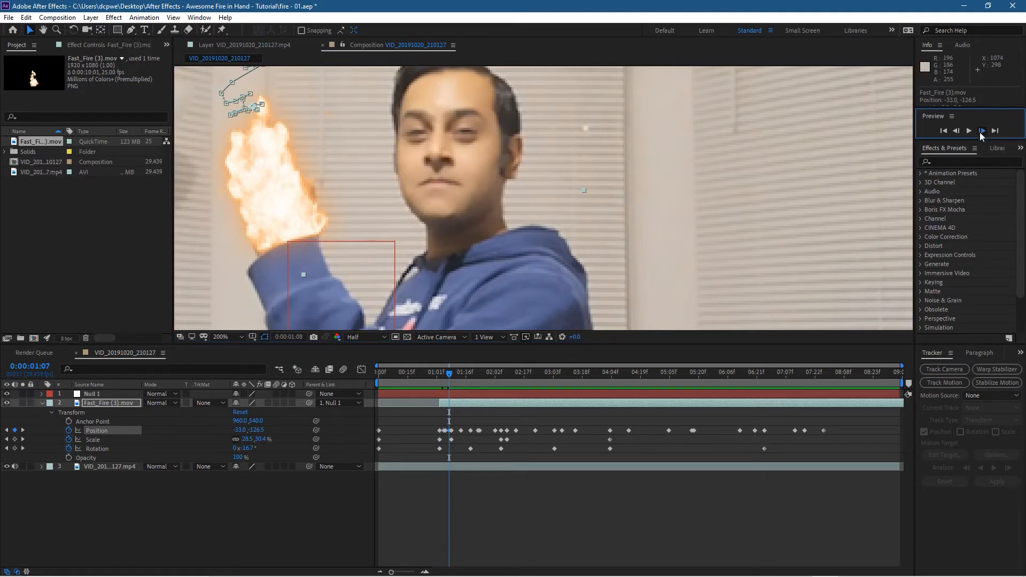
left_click(981, 133)
left_click(957, 131)
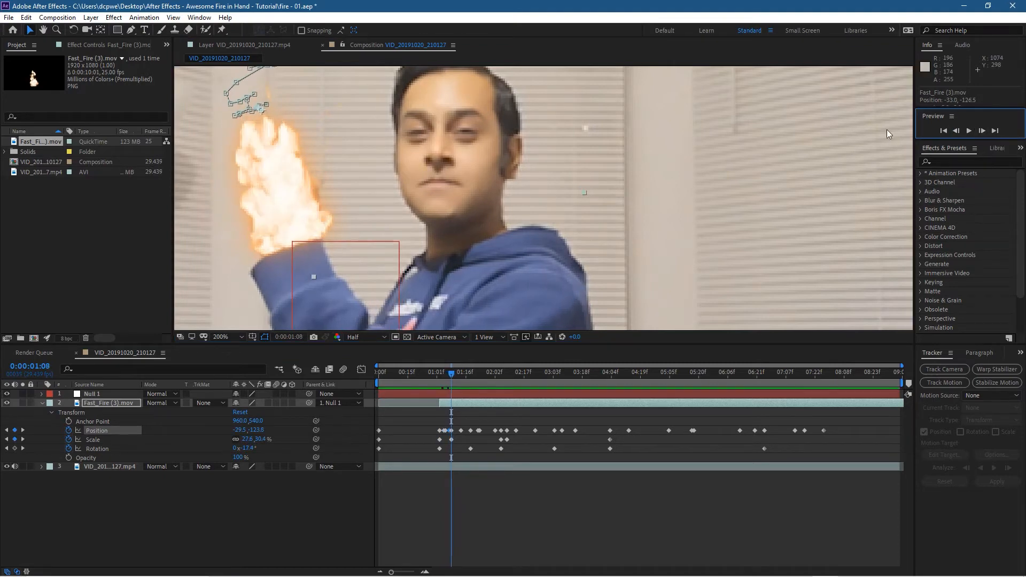
left_click(340, 230)
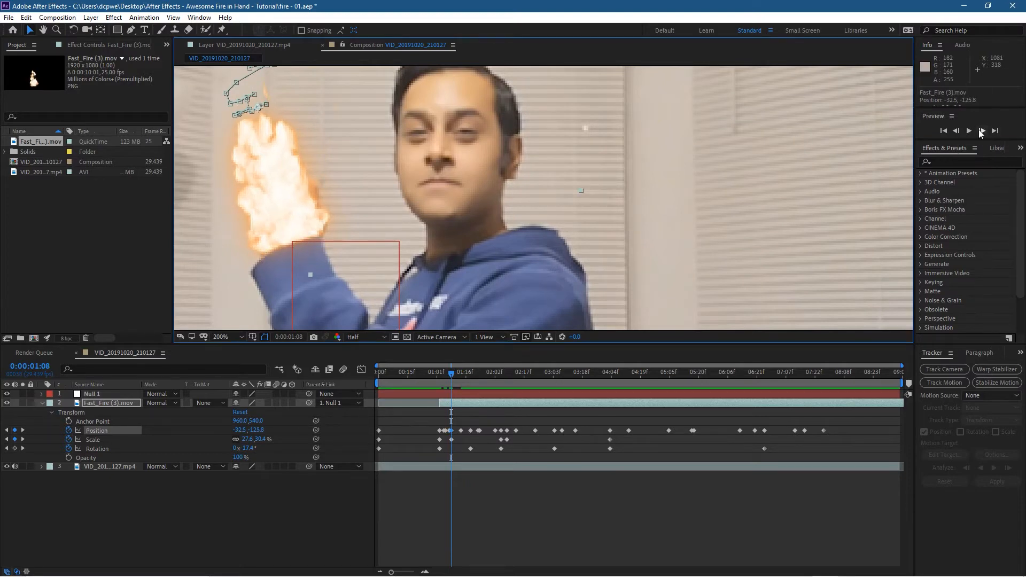
Keyframe the fire's position at 0:00:01:11 by moving it over the hand to about -34.0, -125.9.
left_click(981, 131)
left_click(981, 131)
left_click(981, 131)
left_click_drag(309, 217, 314, 216)
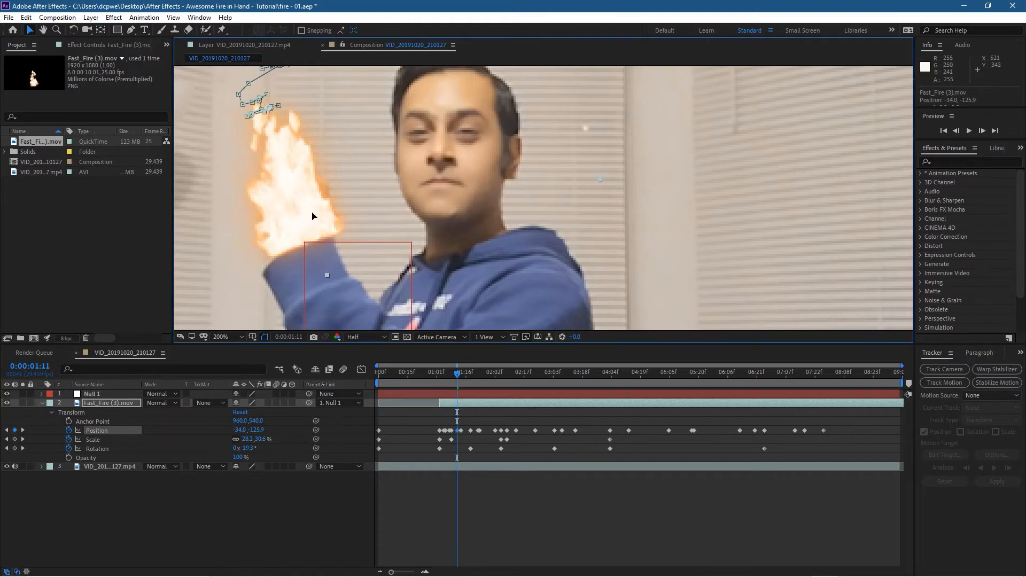
Move the fire outward over the hand at 0:00:01:13, to a position of about -49.0, -123.8.
left_click(985, 131)
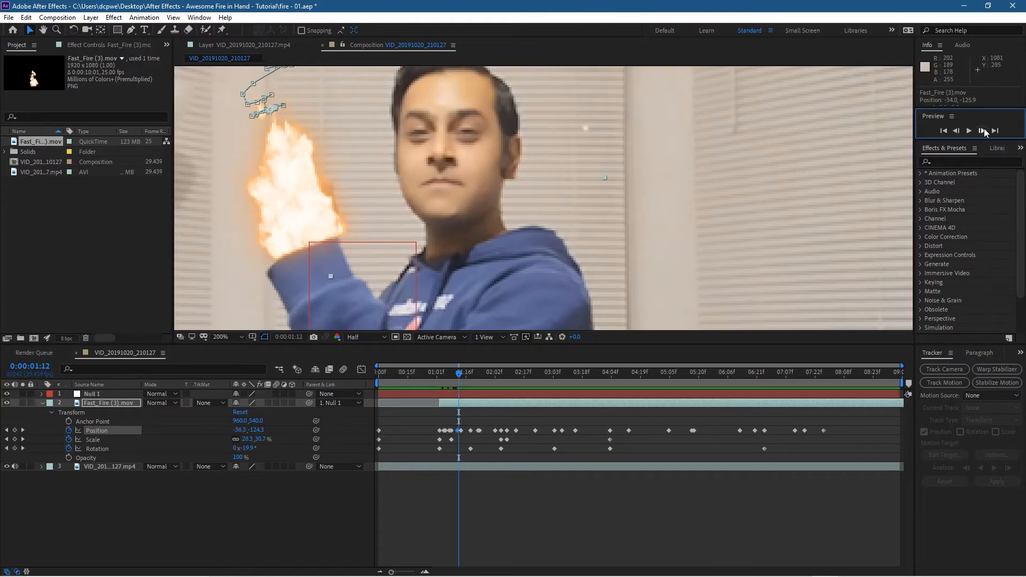
left_click(984, 131)
left_click_drag(336, 213, 325, 211)
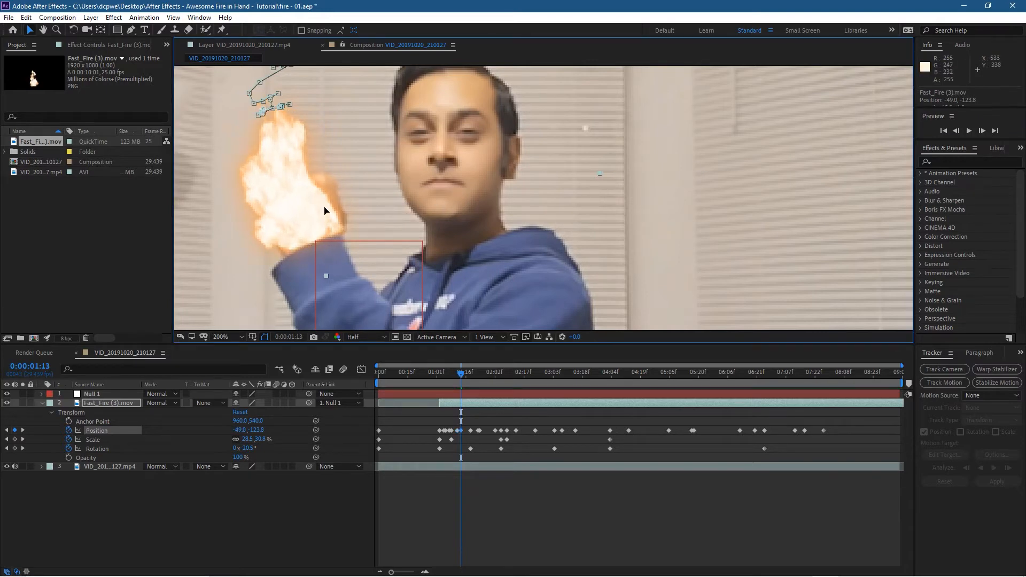
Keyframe the fire's position at 0:00:01:16 by moving it over the hand to about -49.7, -124.3.
left_click(982, 131)
left_click(981, 131)
left_click(982, 131)
left_click_drag(317, 224, 318, 221)
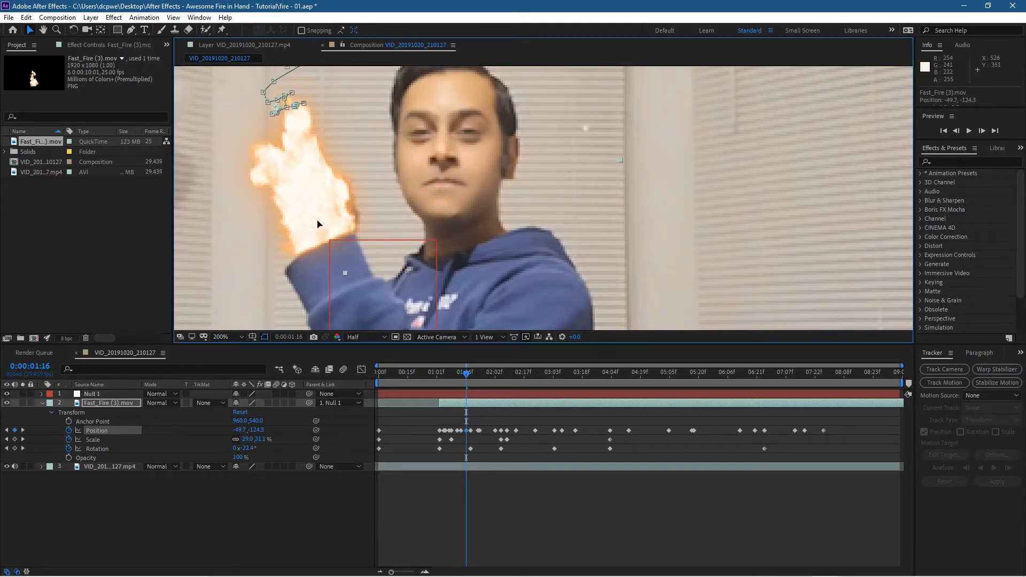
Realign the fire with the hand at 0:00:01:19, at a position of about -54.4, -123.5.
left_click(982, 132)
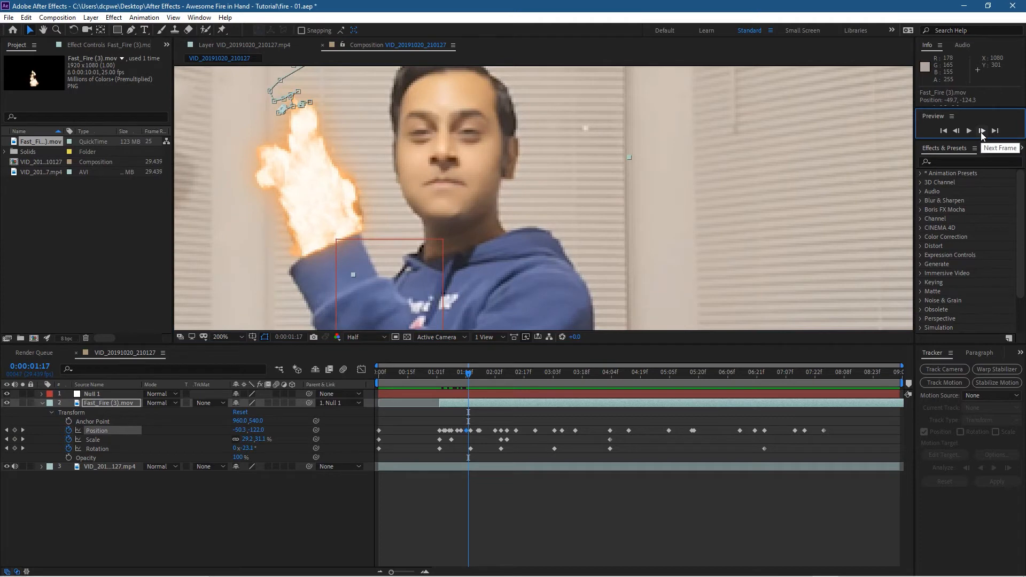
left_click(981, 131)
left_click(981, 131)
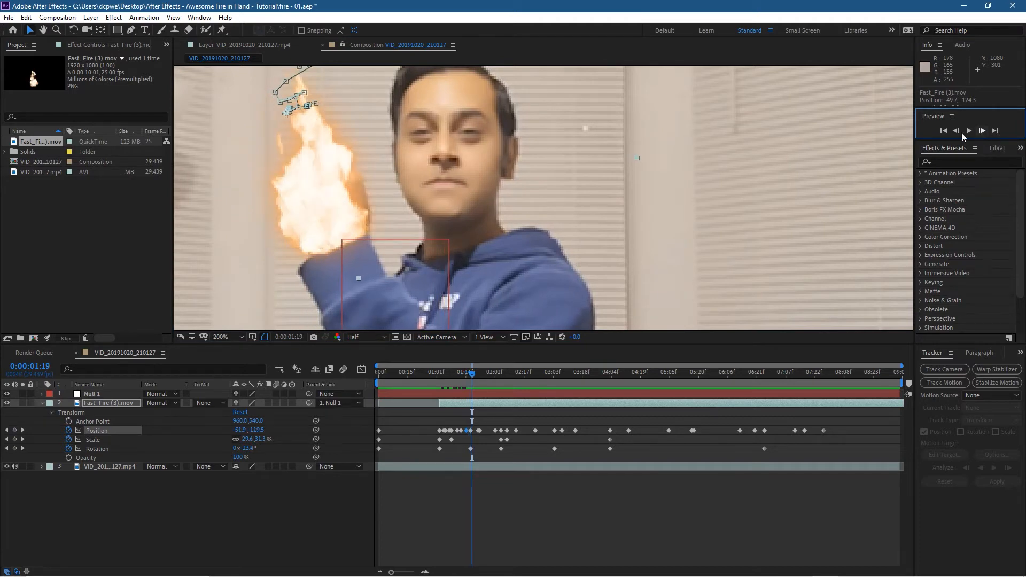
left_click_drag(354, 214, 331, 214)
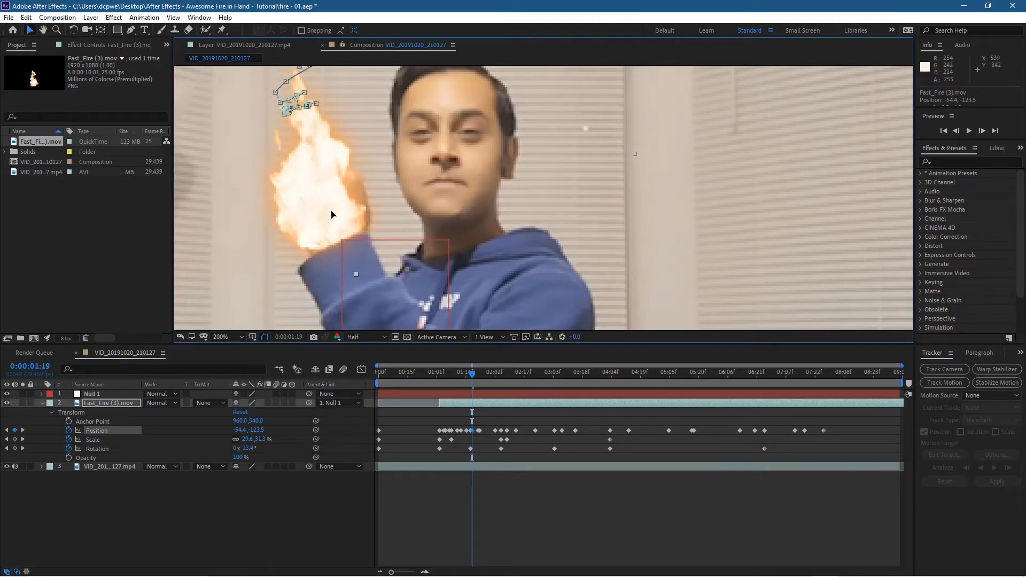
Realign the fire with the hand at 0:00:01:21, to about -55.8, -124.4, and at 0:00:01:22, to about -53.5, -123.8.
left_click(981, 131)
left_click(981, 131)
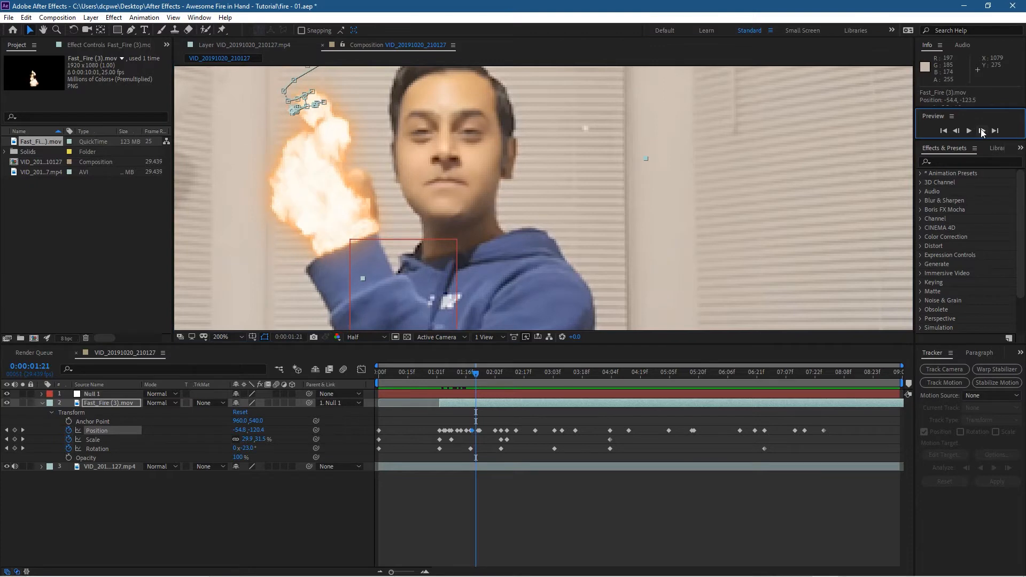
left_click_drag(345, 219, 343, 215)
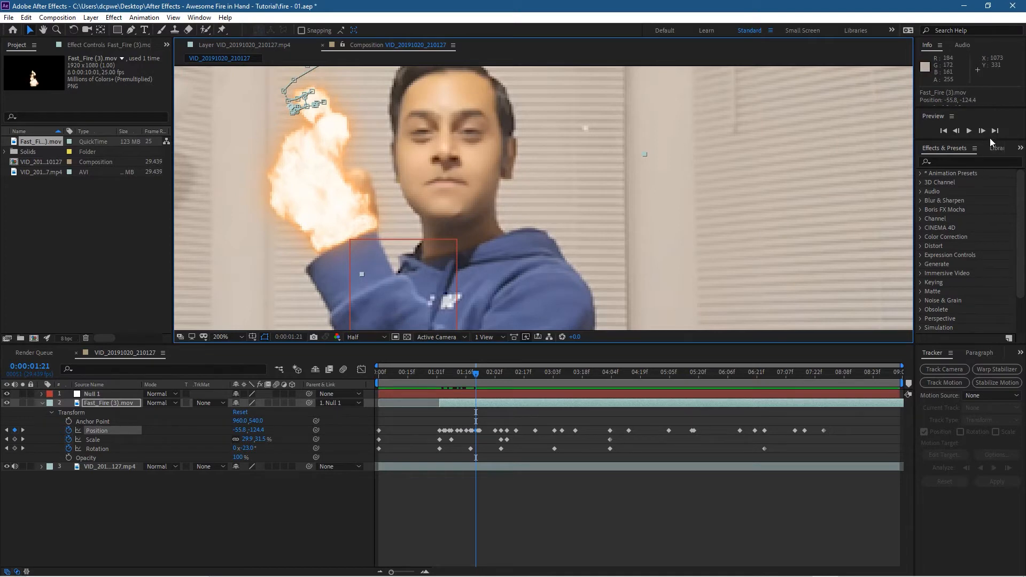
left_click(982, 130)
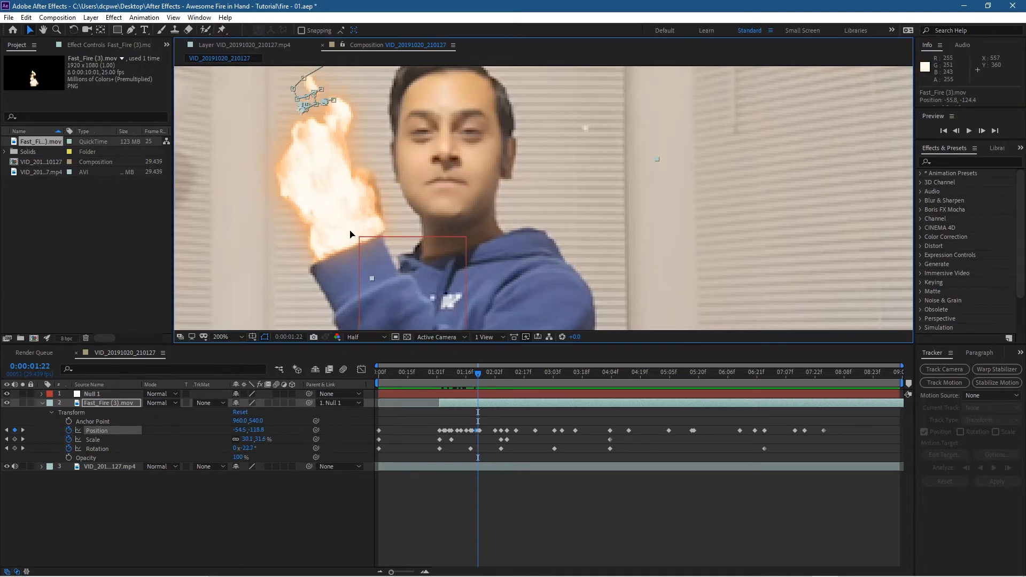
left_click_drag(347, 229, 353, 230)
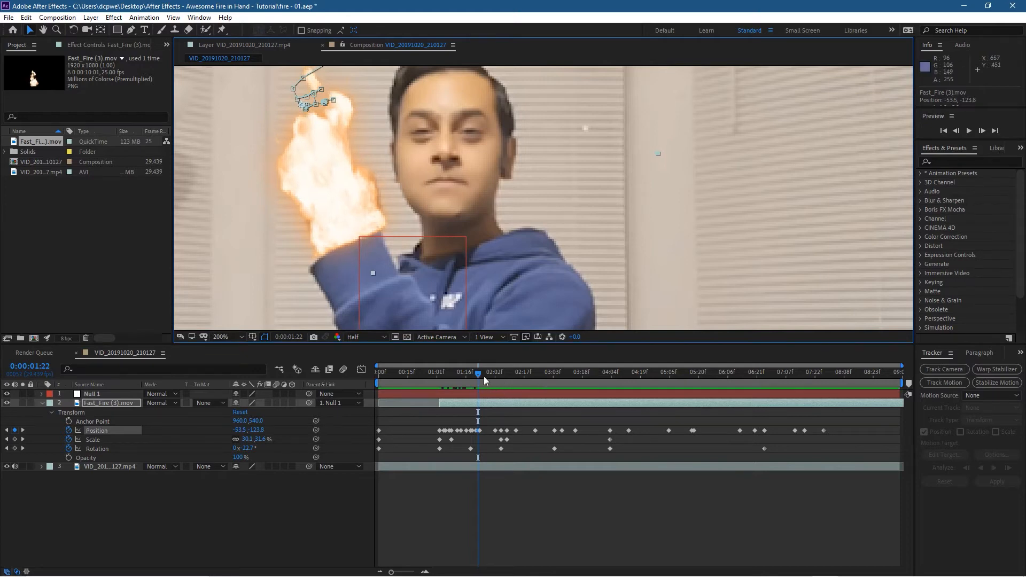
At 0:00:01:23, reduce the fire's scale to about 26.8, 30.1% and place it over the hand at about -42.0, -123.3.
left_click(982, 130)
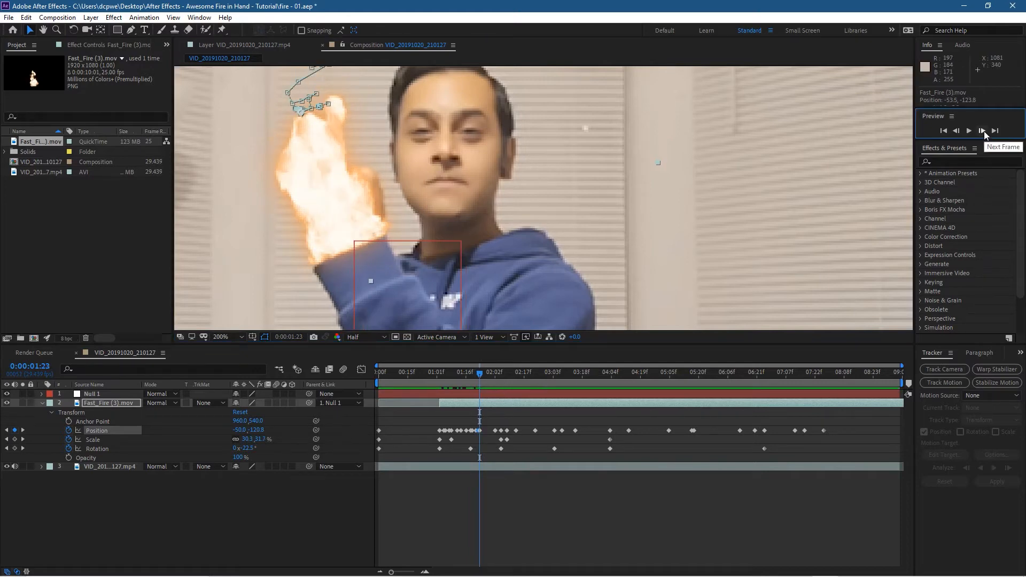
left_click_drag(350, 234, 357, 226)
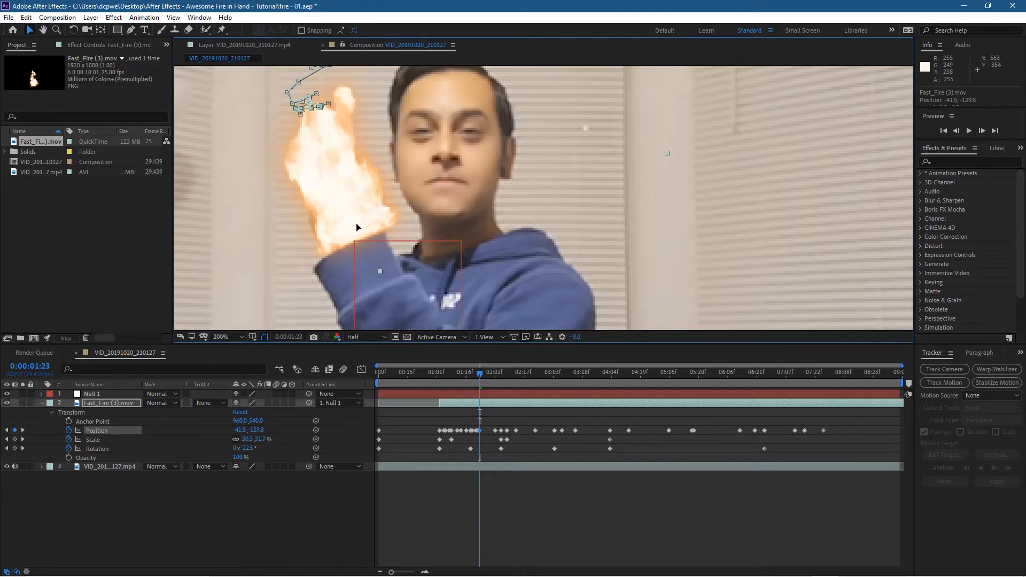
left_click_drag(666, 154, 631, 158)
left_click_drag(345, 206, 345, 212)
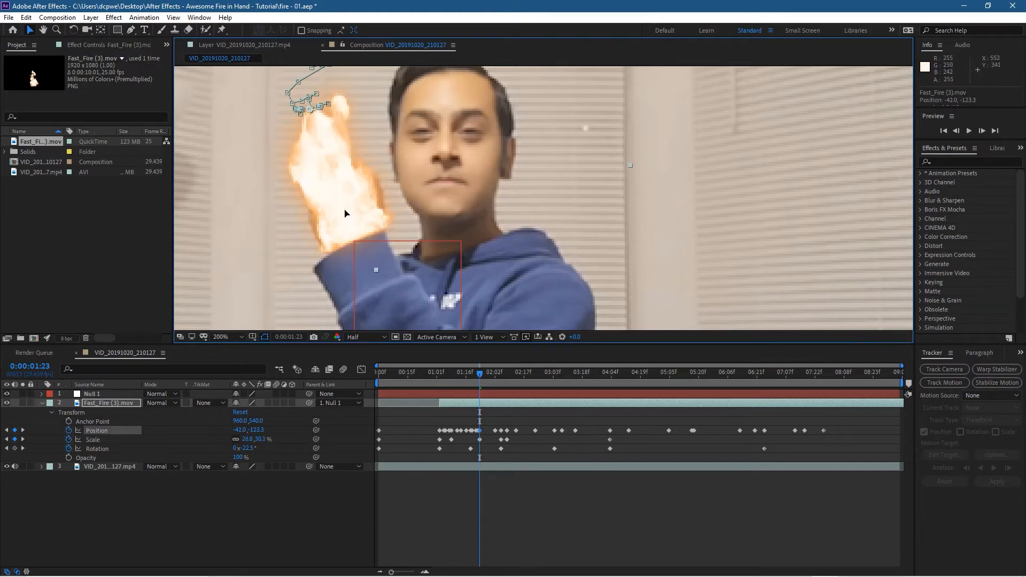
Lower the fire slightly over the hand at 0:00:01:13, to a position of about -47.5, -120.3.
mouse_move(477, 373)
left_mouse_down()
mouse_move(425, 381)
mouse_move(460, 383)
left_mouse_up()
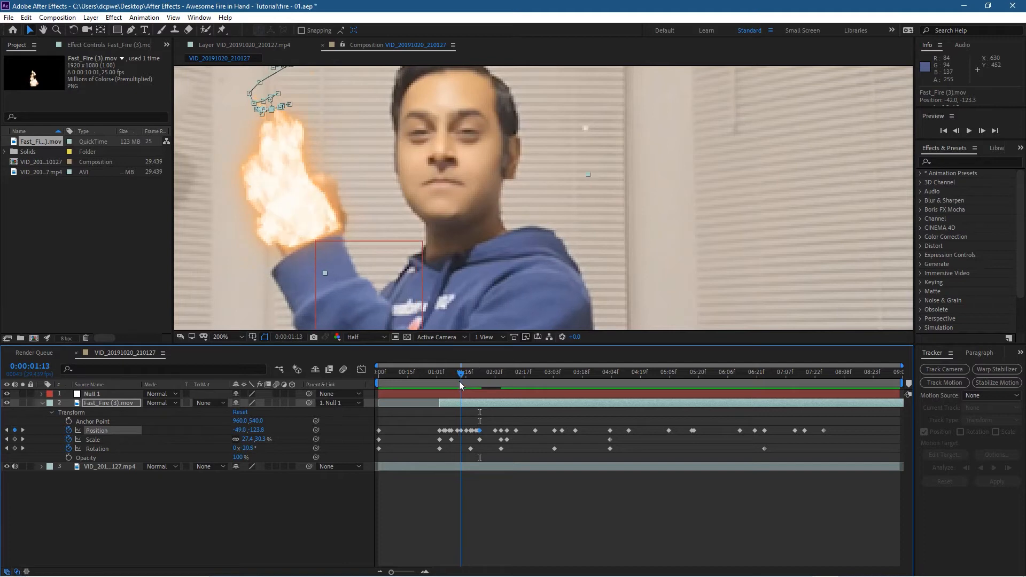
left_click(279, 223)
left_click_drag(279, 219, 281, 223)
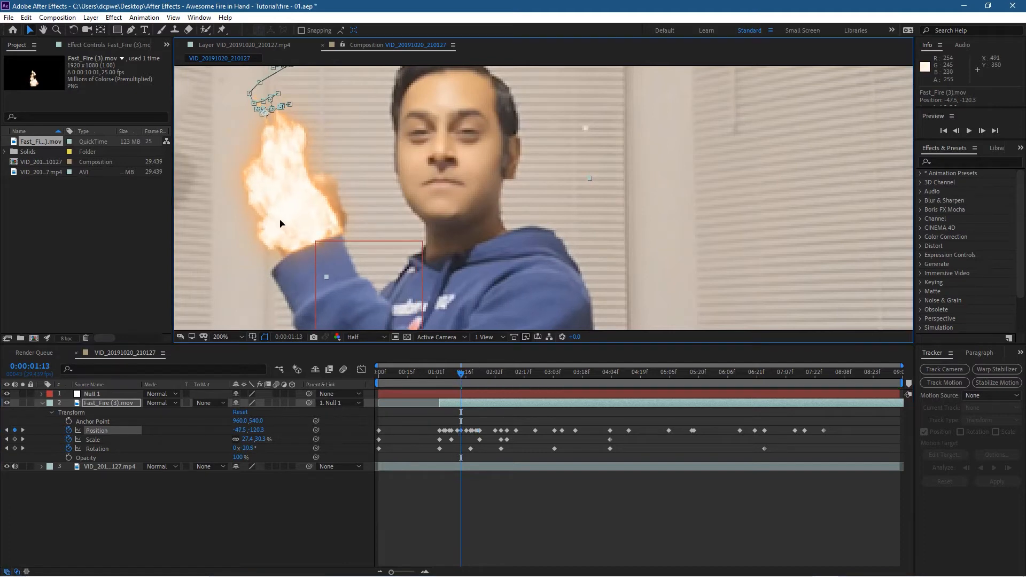
Realign the fire with the hand at 0:00:01:15, to about -47.3, -121.3, and at 0:00:01:16, to about -48.7, -120.3.
left_click(983, 132)
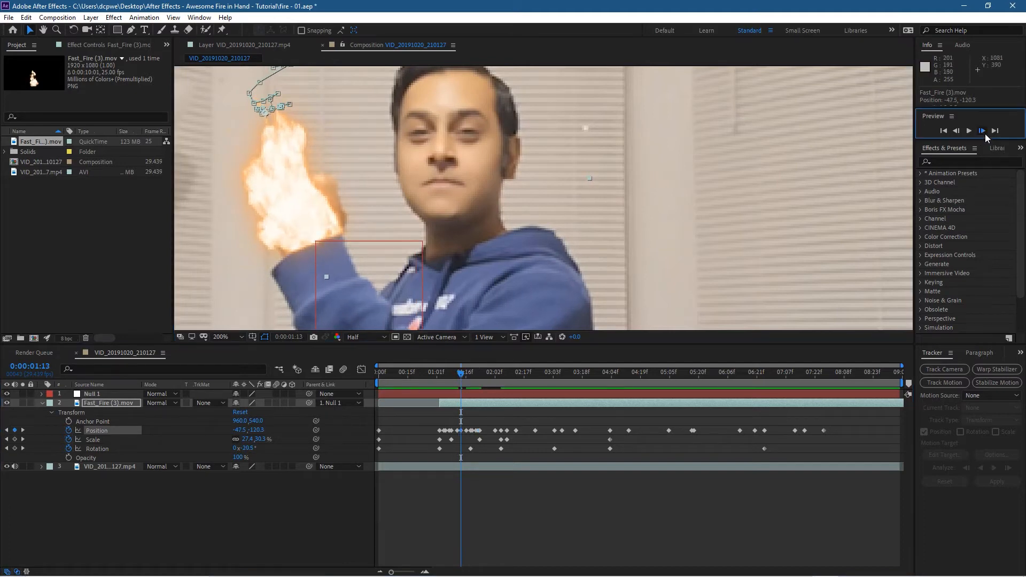
left_click(983, 132)
left_click(983, 132)
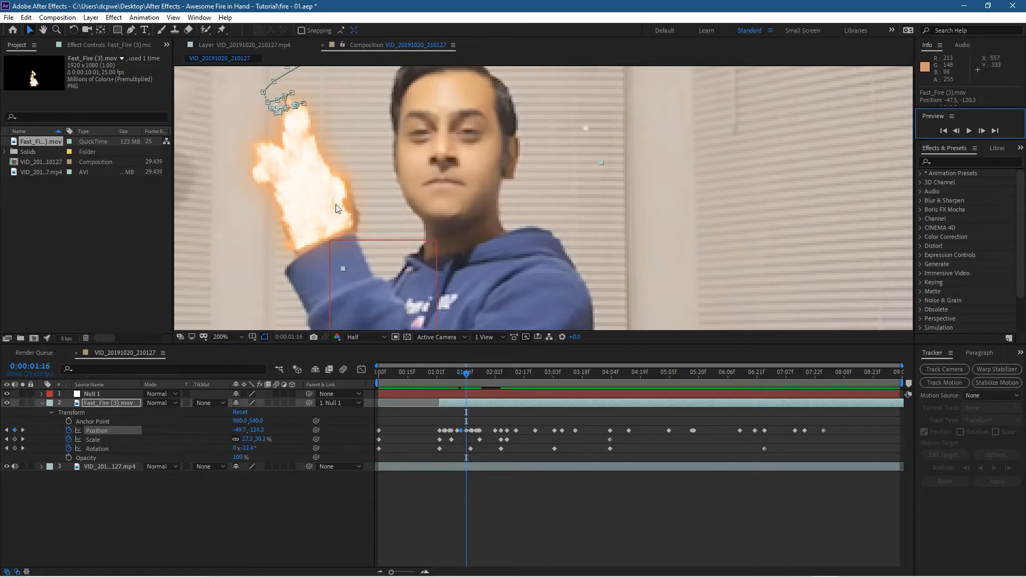
left_click(955, 132)
left_click(326, 211)
left_click_drag(327, 209, 327, 211)
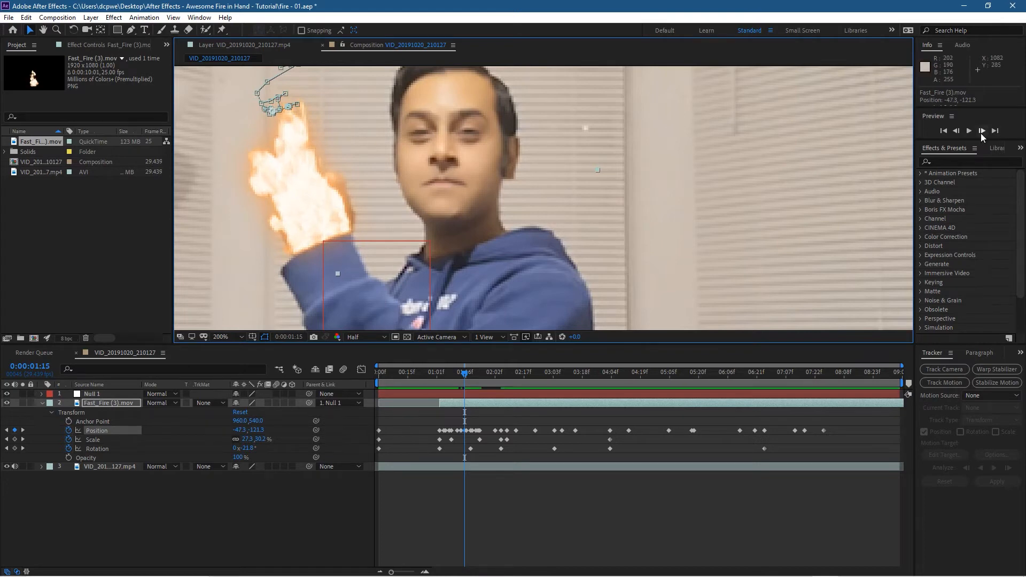
left_click(982, 136)
left_click_drag(330, 213, 312, 222)
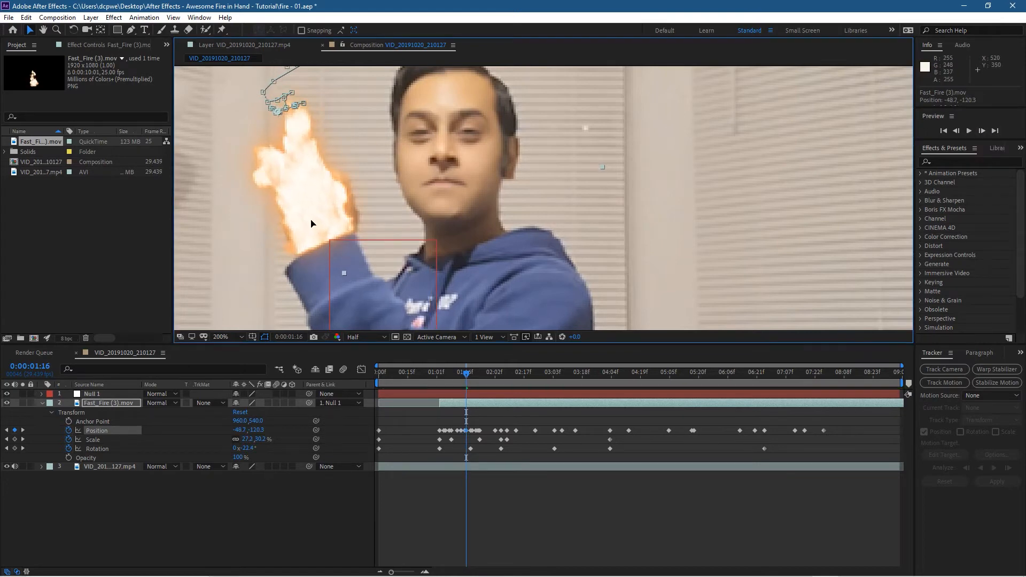
Lower the fire onto the hand at 0:00:01:19, to about -52.9, -118.5, and at 0:00:01:20, to about -55.5, -118.5.
left_click(982, 131)
left_click(982, 131)
left_click(982, 131)
left_click(982, 131)
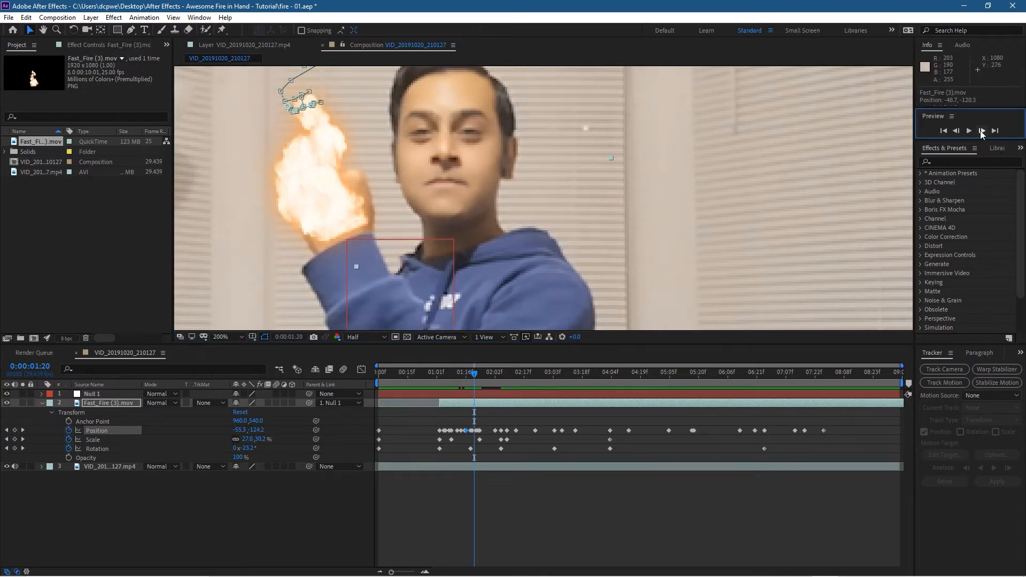
left_click(956, 132)
left_click_drag(331, 221, 335, 225)
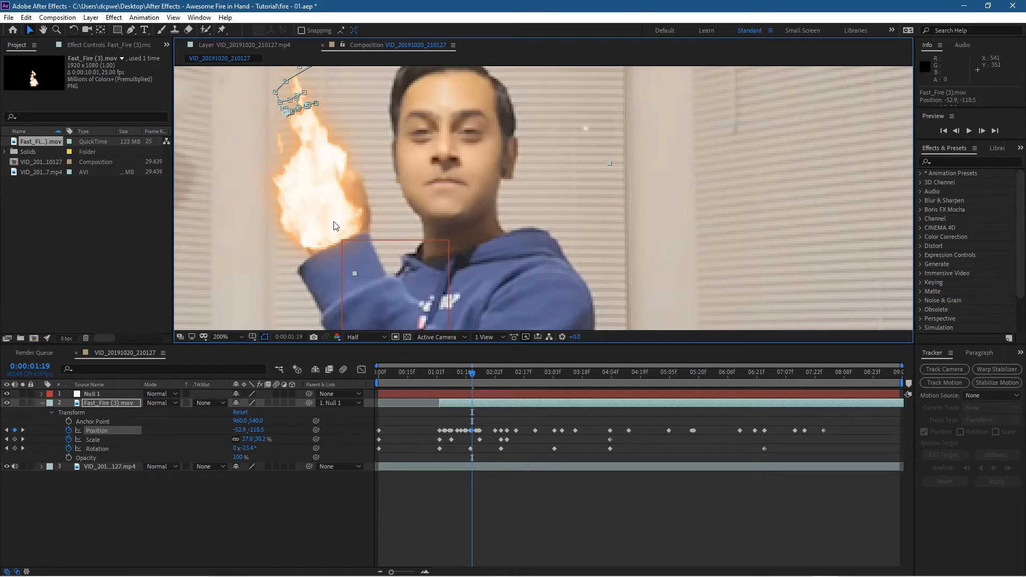
left_click(982, 134)
left_click_drag(328, 220, 327, 223)
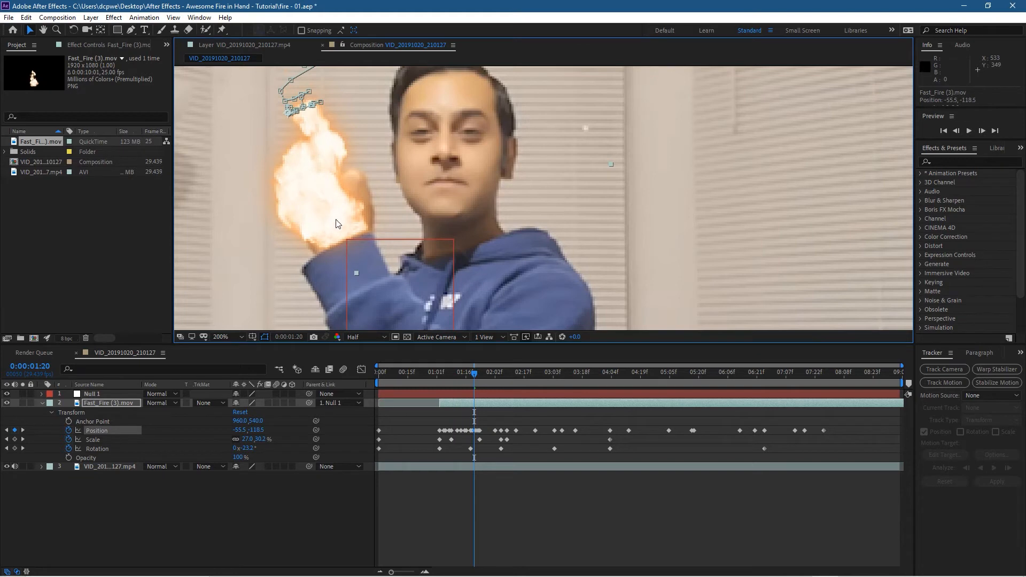
Reposition the fire on the hand at 0:00:01:21, to about -54.3, -118.9, and at 0:00:01:22, to about -54.0, -117.8.
left_click(982, 131)
left_click_drag(341, 223, 344, 227)
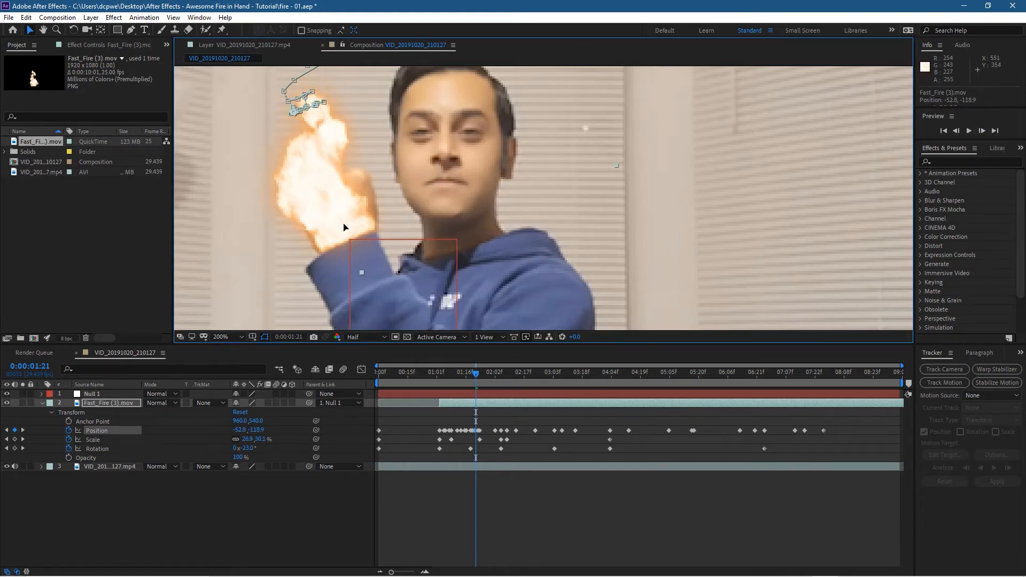
left_click(981, 131)
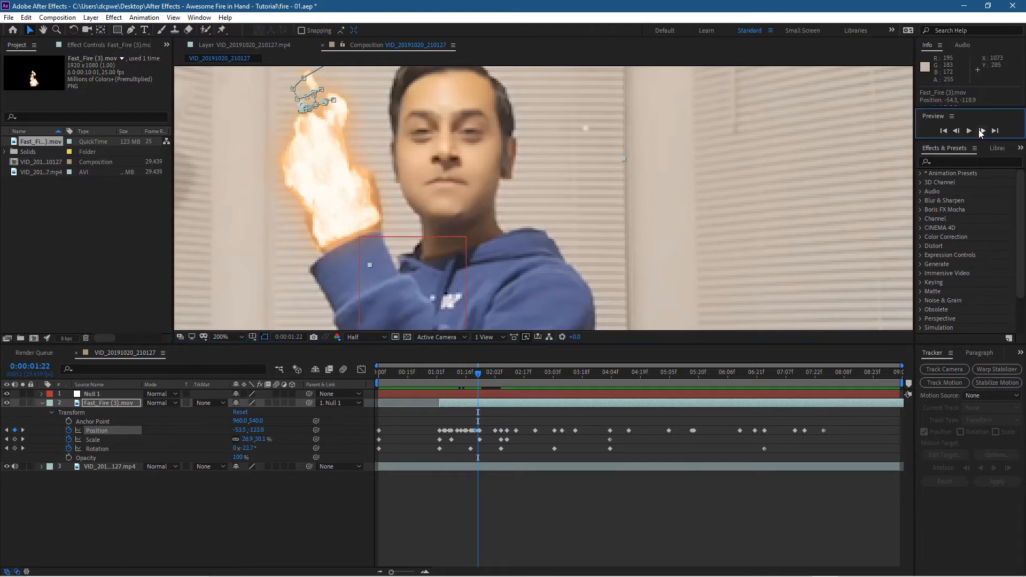
left_click_drag(349, 258, 348, 264)
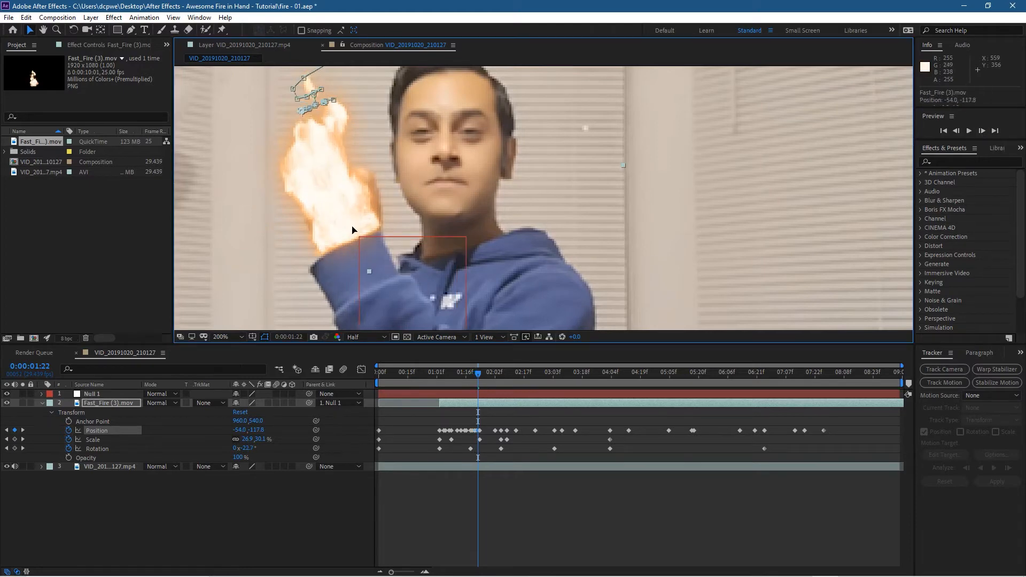
Keyframe the fire's position over the hand at 0:00:02:01, about -44.6, -128.1, and at 0:00:02:02, about -40.5, -133.3.
left_click(982, 131)
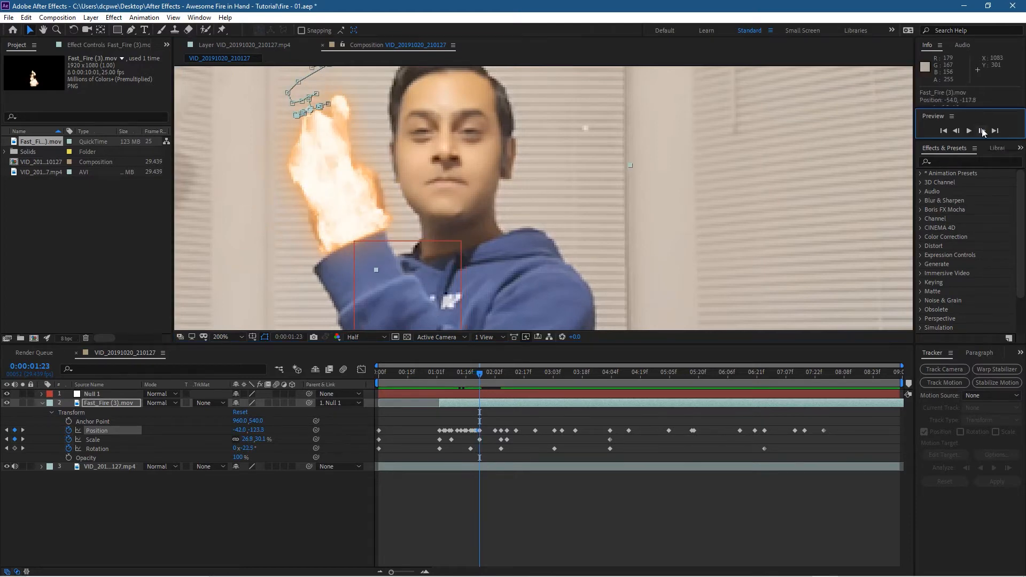
left_click(982, 131)
left_click(981, 131)
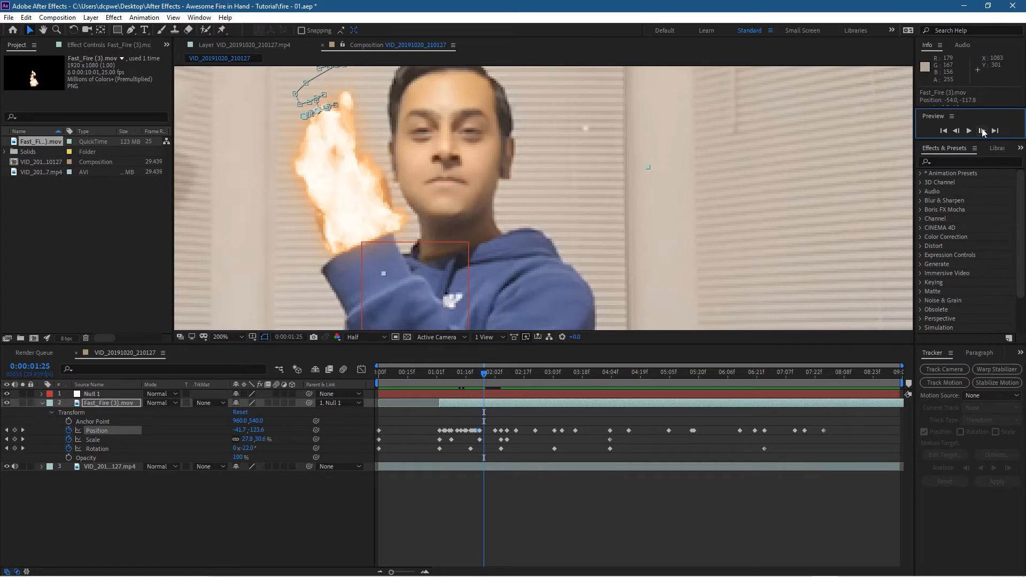
left_click(981, 130)
left_click(982, 131)
left_click(982, 131)
left_click(982, 131)
left_click(981, 131)
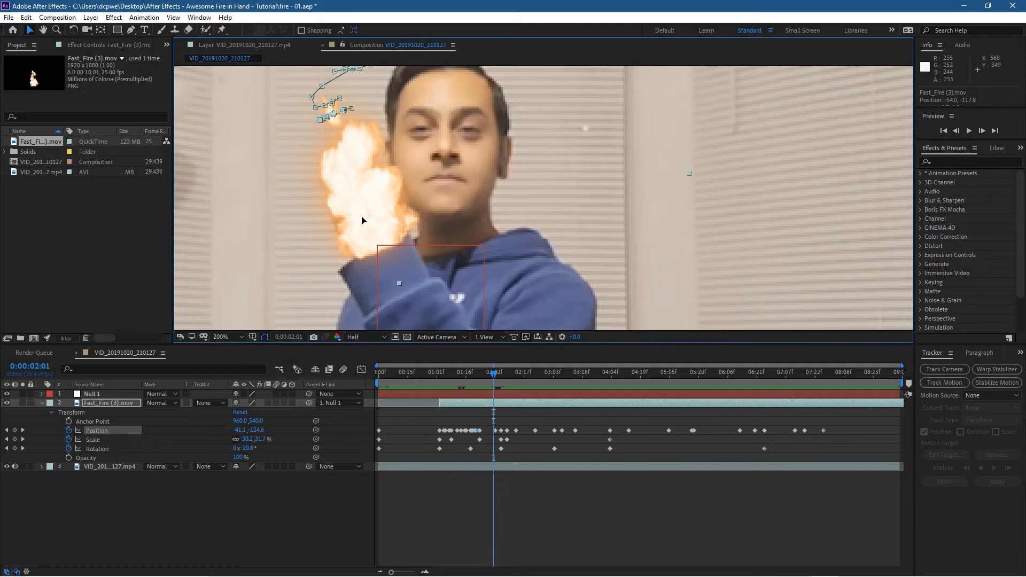
left_click_drag(362, 220, 358, 217)
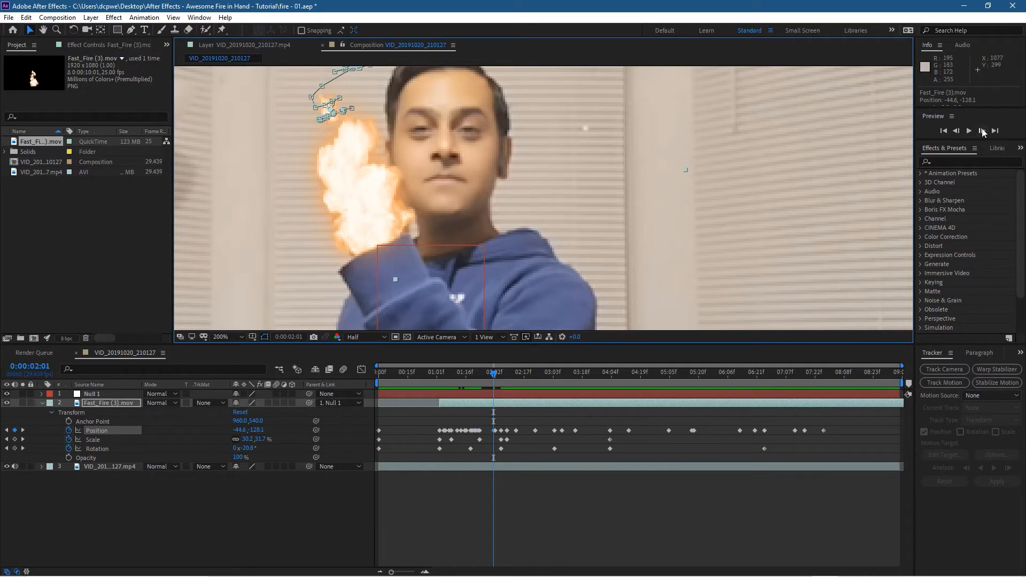
left_click(982, 131)
left_click_drag(378, 229, 377, 221)
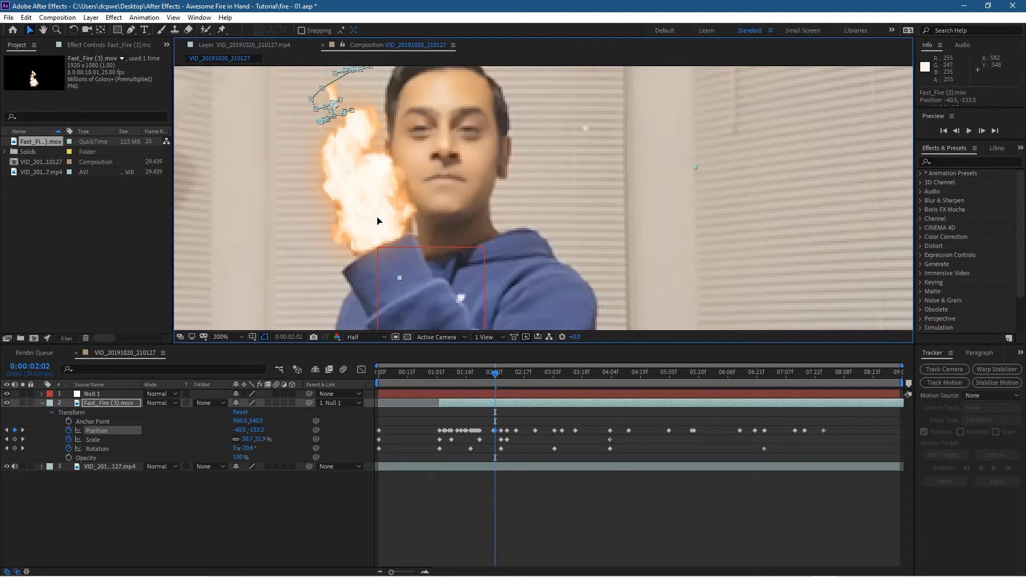
Review how the fire follows the hand by stepping through frames and playing a preview of the composition.
left_click(956, 131)
left_click(956, 131)
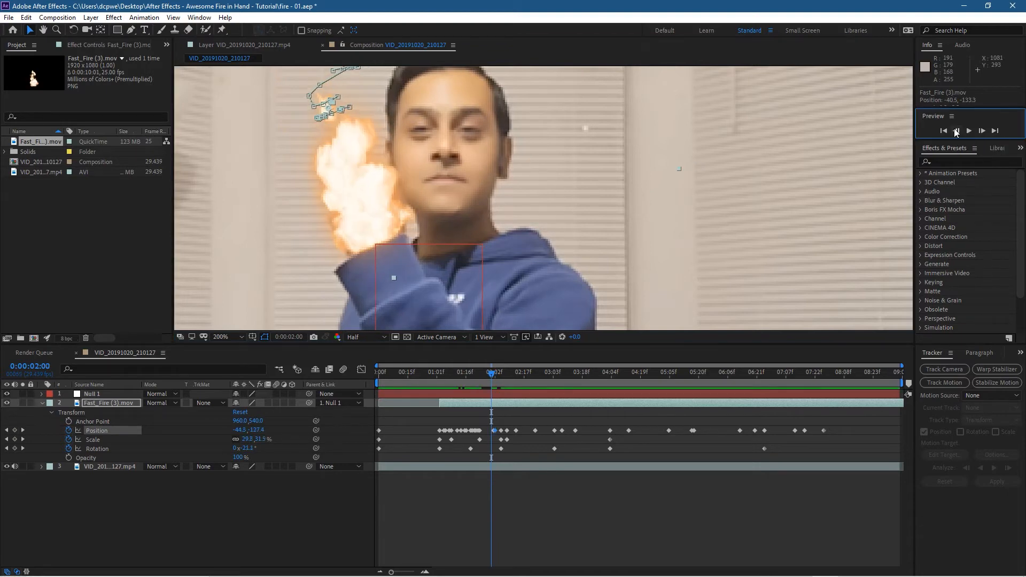
left_click(956, 131)
left_click(956, 131)
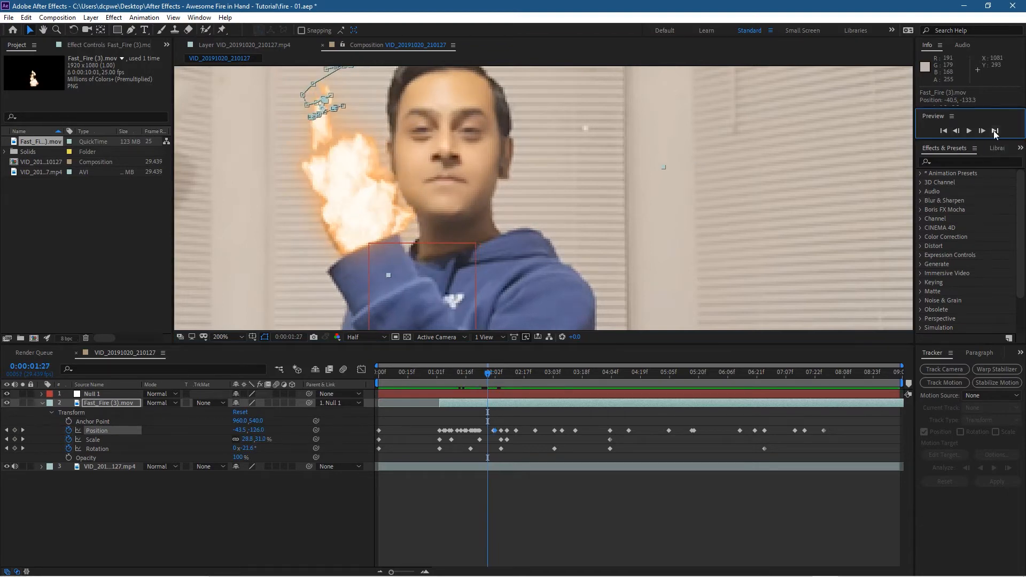
left_click(994, 131)
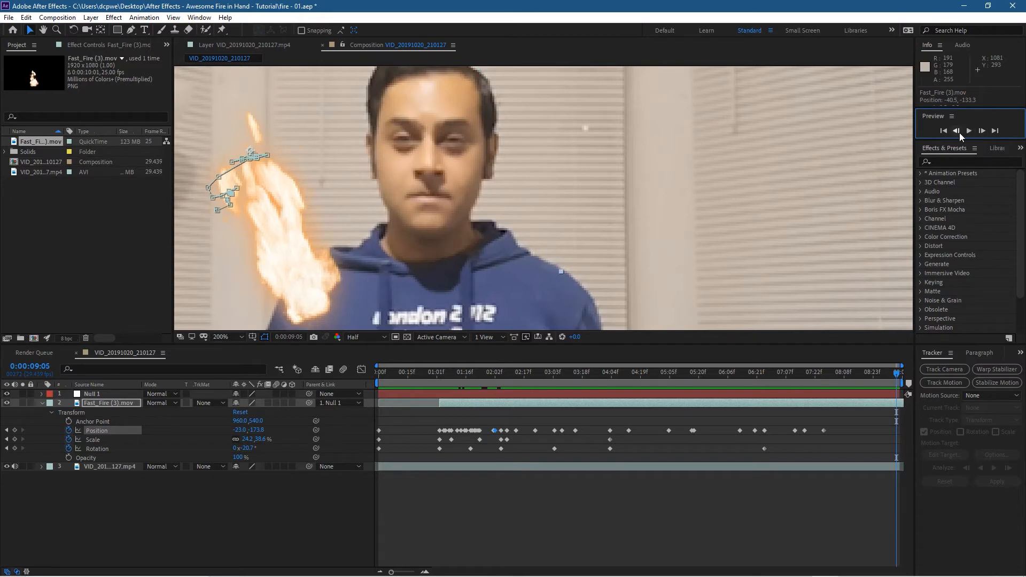
left_click(944, 132)
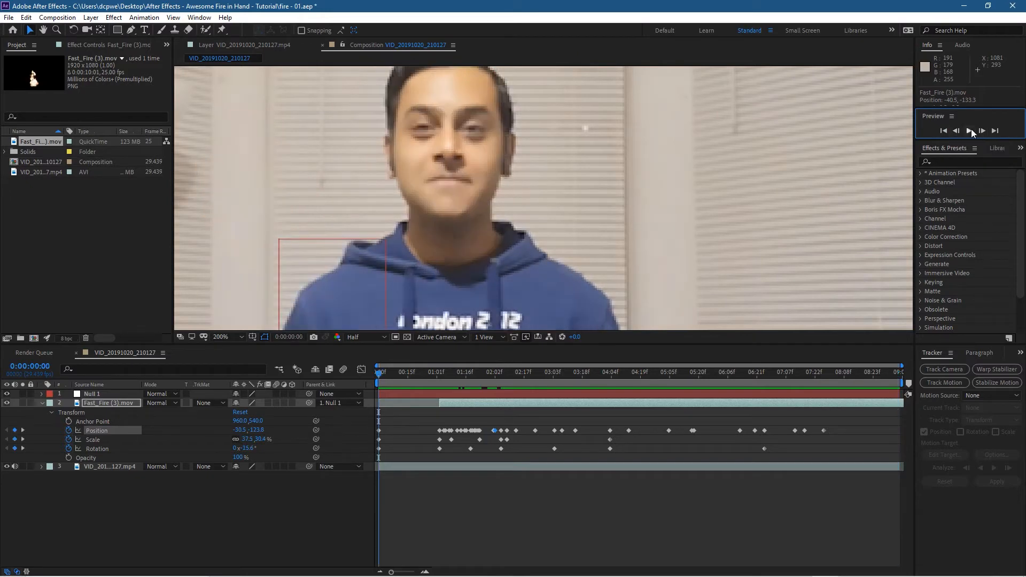
left_click(982, 131)
left_click(982, 131)
left_click(982, 131)
left_click(982, 131)
left_click(982, 130)
left_click_drag(398, 373, 508, 383)
left_click(982, 131)
left_click(973, 134)
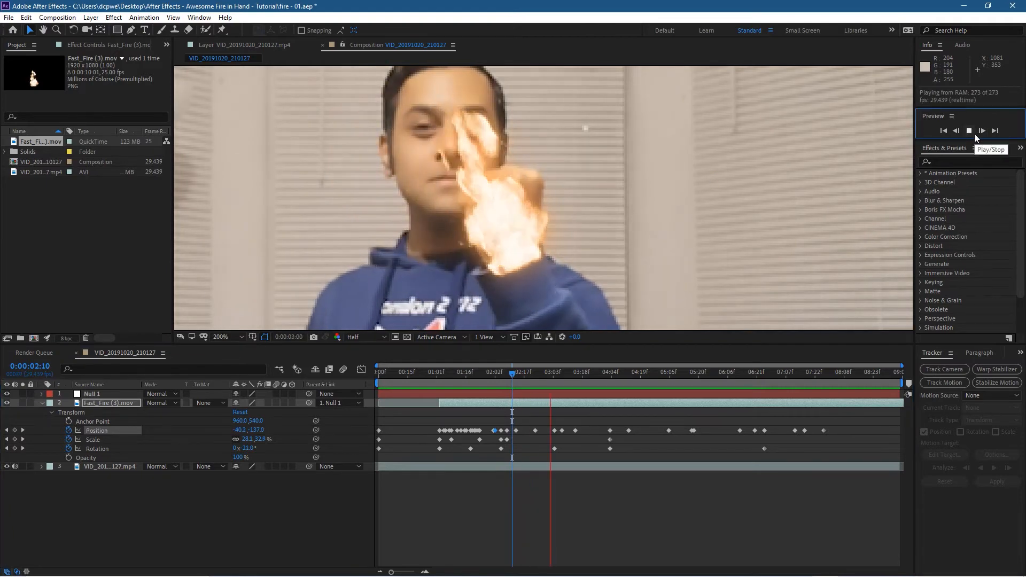
Keyframe the fire's position at 0:00:02:13 by moving it over the hand to about -48.7, -136.8.
left_click(495, 380)
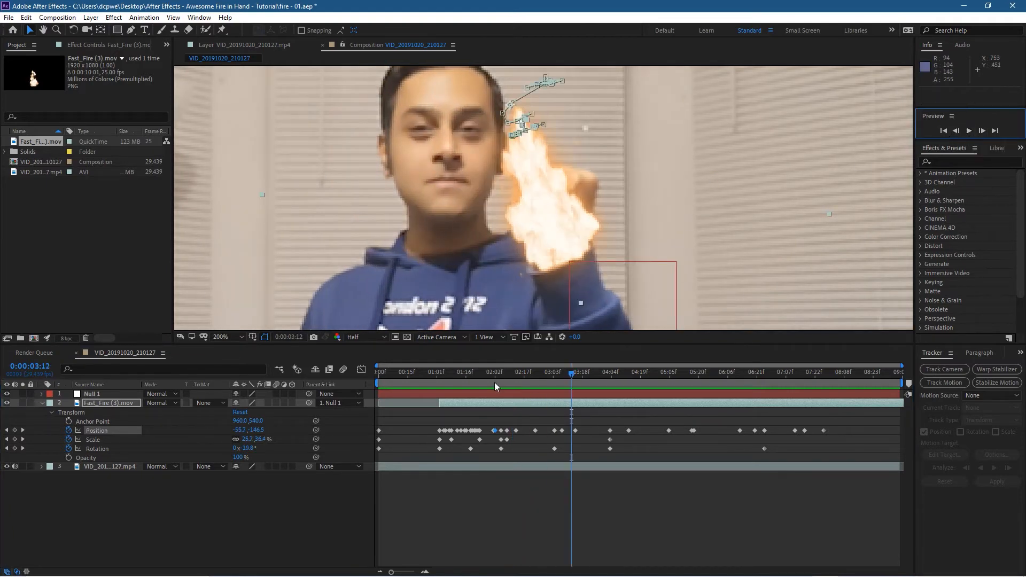
left_click(983, 132)
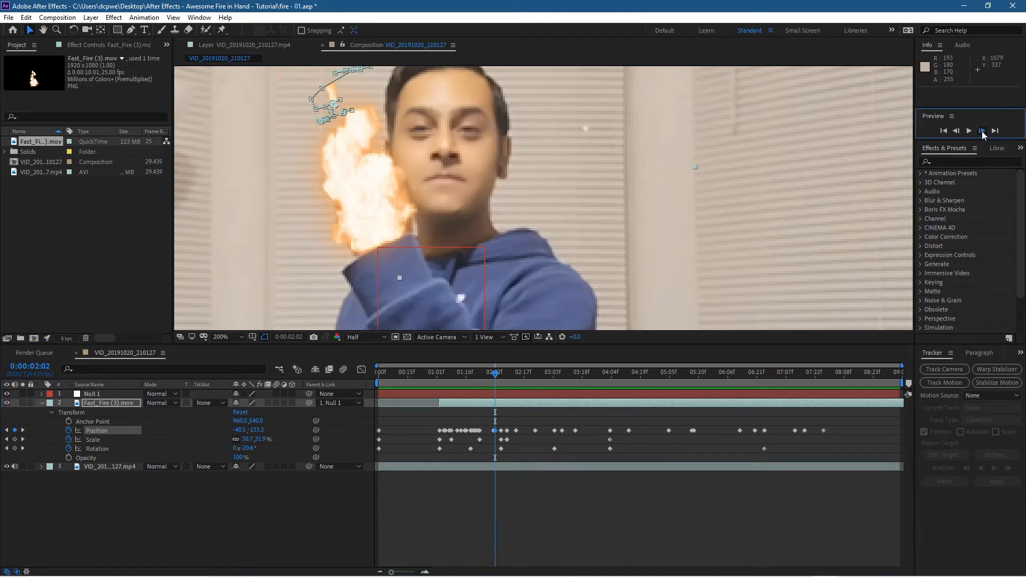
left_click(983, 132)
left_click(982, 131)
left_click(983, 131)
left_click(982, 132)
left_click(982, 131)
left_click(982, 132)
left_click(982, 132)
left_click(982, 132)
left_click(982, 131)
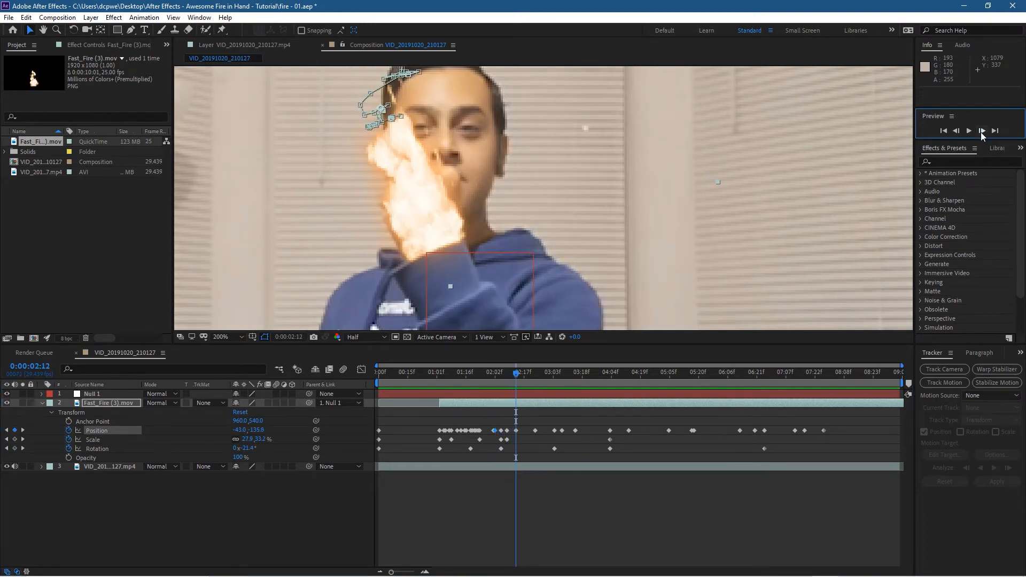
left_click(982, 132)
mouse_move(454, 239)
left_mouse_down()
mouse_move(433, 237)
mouse_move(441, 240)
left_mouse_up()
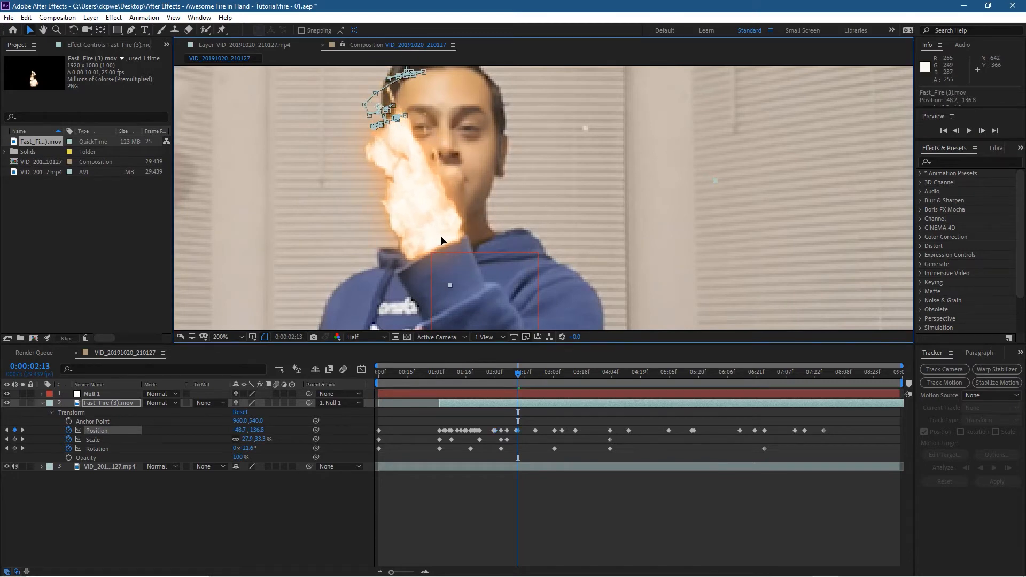
Keyframe the fire's position at 0:00:02:07 by moving it over the hand to about -45.8, -132.1.
left_click(955, 131)
left_click(956, 131)
left_click(956, 131)
left_click(956, 131)
left_click(956, 132)
left_click(956, 132)
left_click_drag(448, 239, 415, 234)
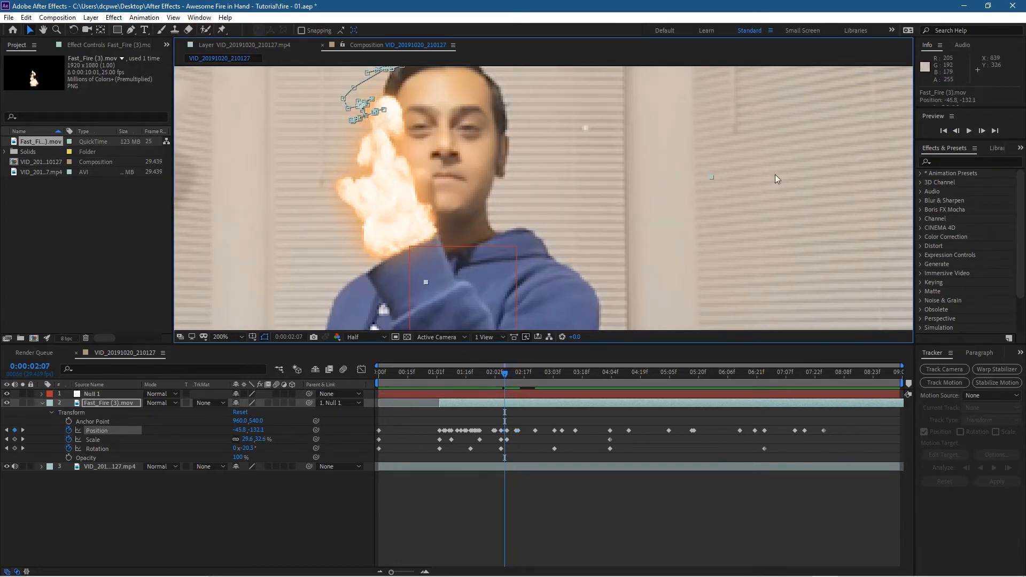
Check the frames around 0:00:02:07 to 0:00:02:14, and keyframe the fire's position over the hand at 0:00:02:12, about -47.5, -138.8.
left_click(957, 132)
left_click(957, 132)
left_click(982, 133)
left_click(982, 131)
left_click(981, 131)
left_click(982, 131)
left_click(982, 131)
left_click(982, 131)
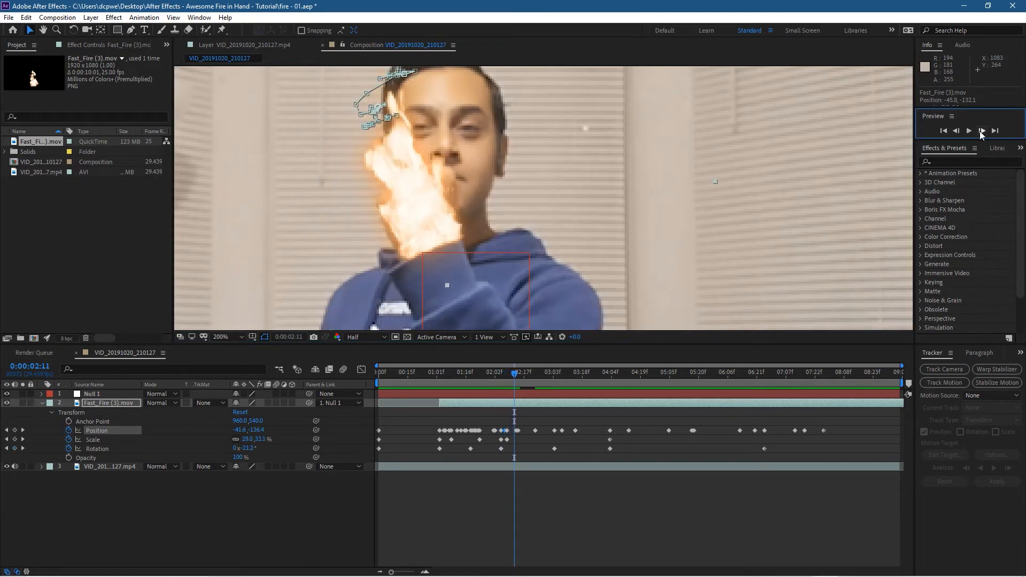
left_click(982, 131)
left_click(982, 131)
left_click(982, 132)
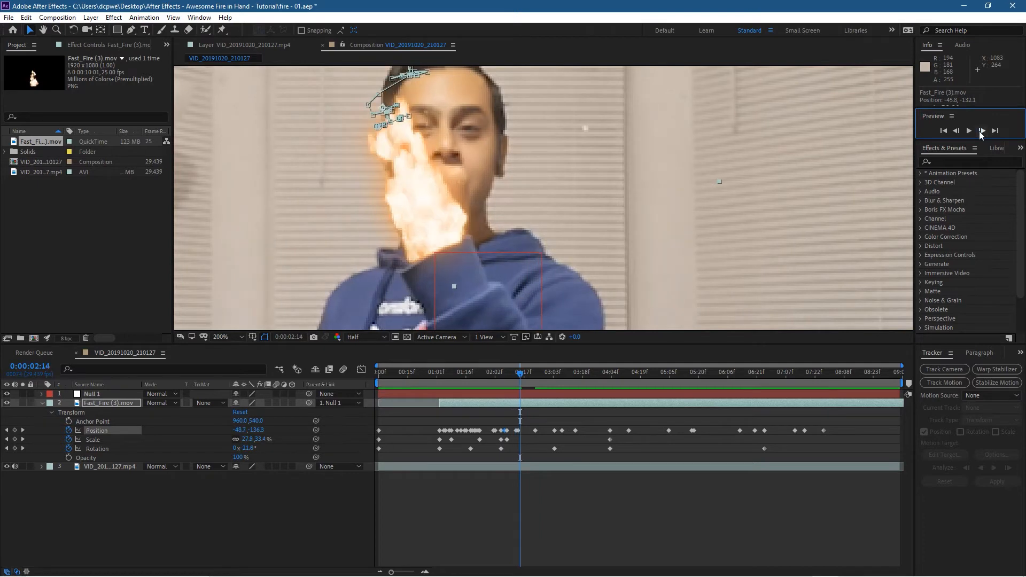
left_click(955, 131)
left_click(955, 131)
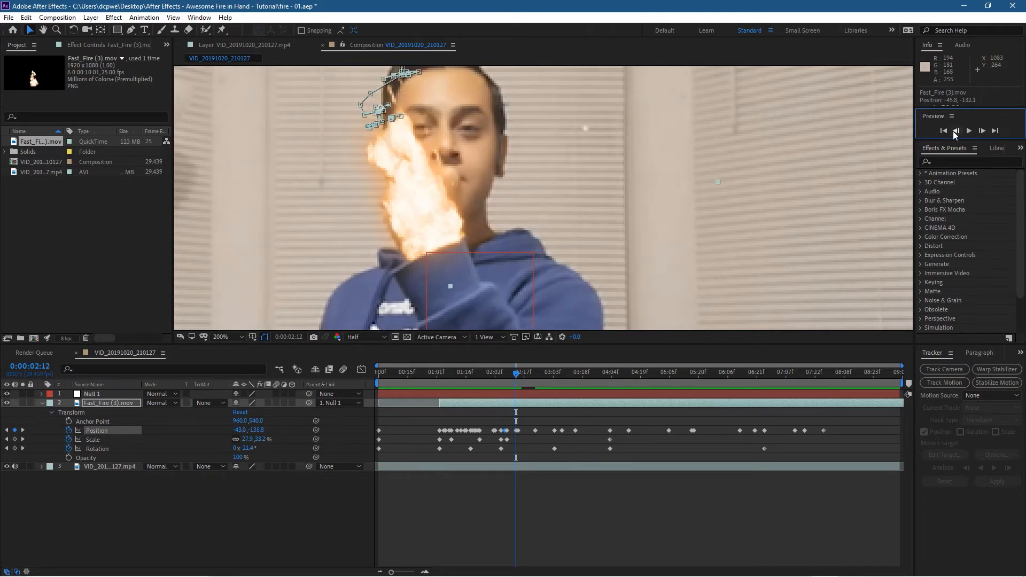
left_click_drag(429, 228, 425, 224)
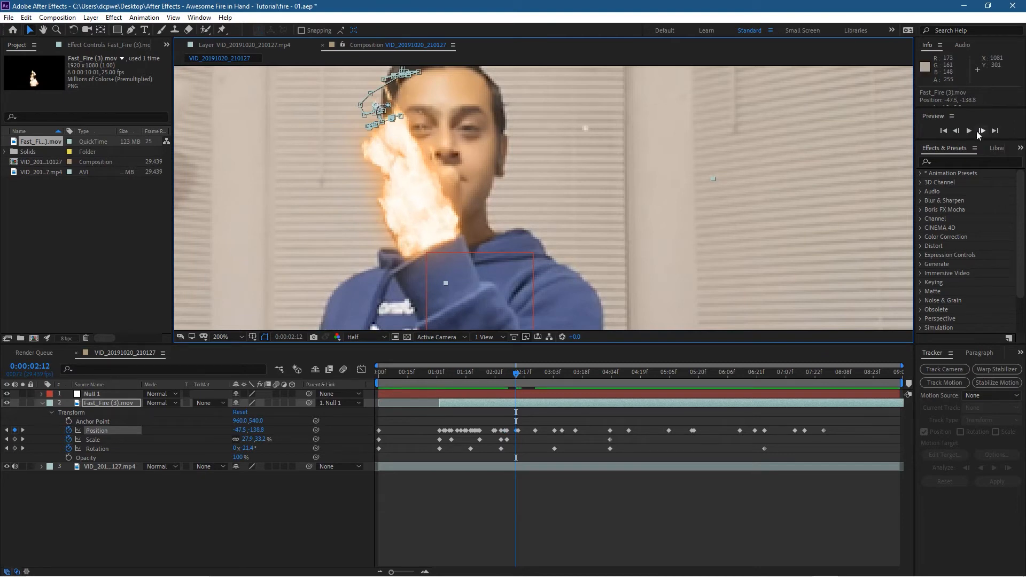
Keyframe the fire's position at 0:00:02:20 by moving it over the hand to about -55.3, -136.9.
left_click(981, 131)
left_click(981, 131)
left_click(981, 131)
left_click(981, 130)
left_click(981, 131)
left_click(981, 131)
left_click(981, 131)
left_click(981, 131)
left_click_drag(467, 233, 459, 233)
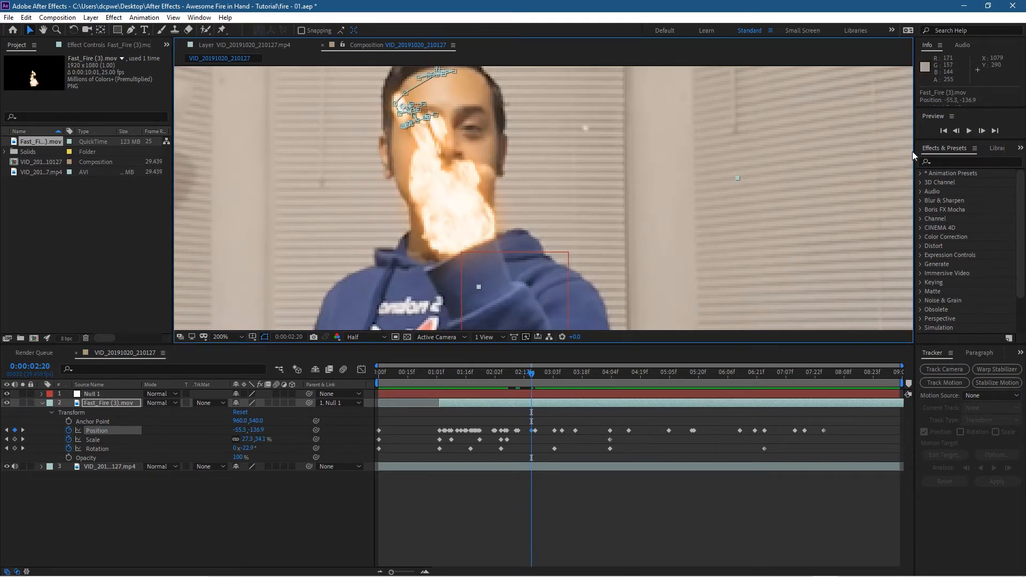
Recheck the preceding frames and keyframe the fire's position over the hand at 0:00:02:23, about -56.9, -139.0.
left_click(958, 134)
left_click(957, 133)
left_click(957, 134)
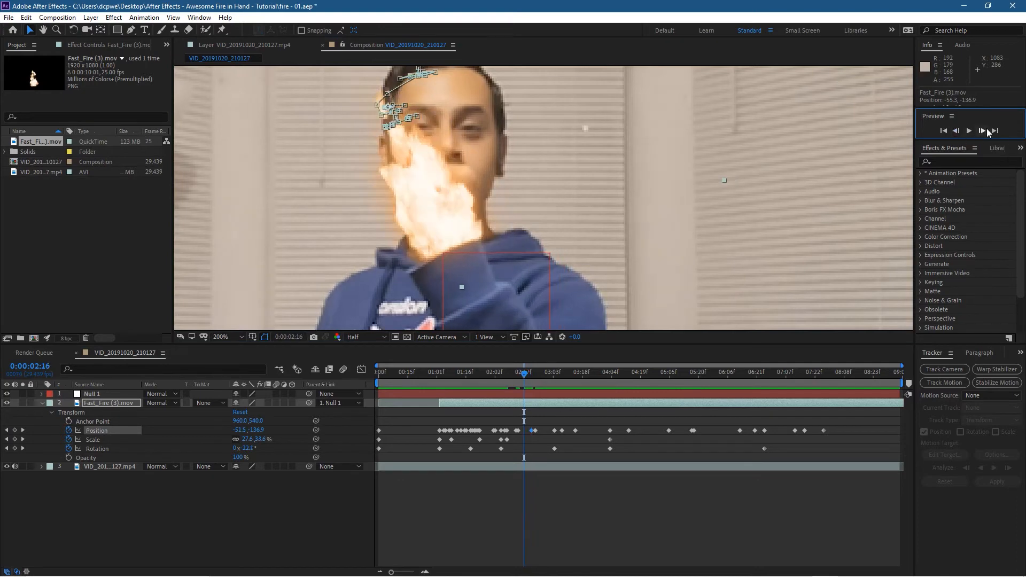
left_click(981, 131)
left_click(981, 131)
left_click(981, 131)
left_click(981, 130)
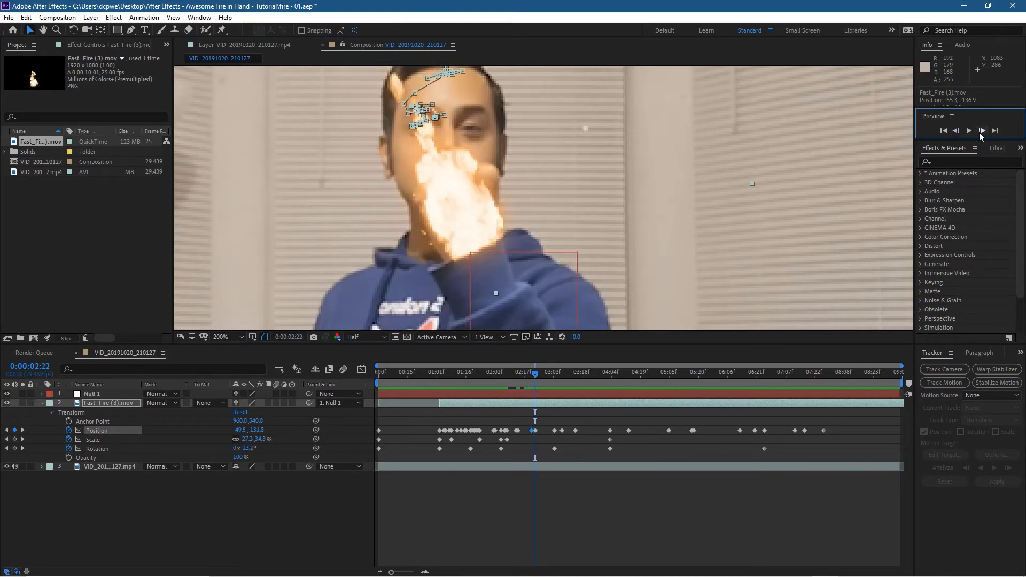
left_click(981, 131)
left_click(981, 131)
left_click_drag(495, 235, 482, 225)
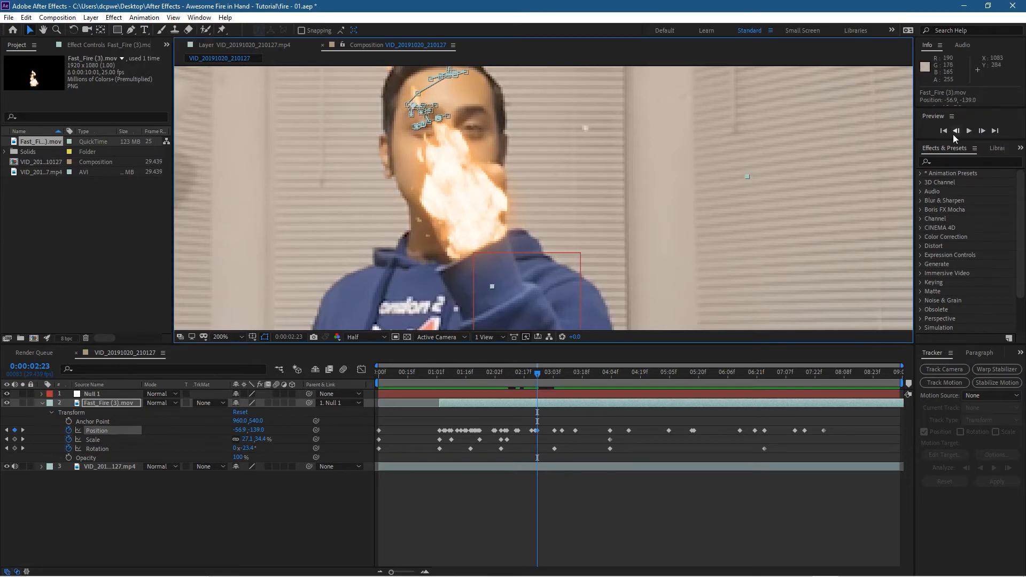
Move the fire over the hand at 0:00:02:22 to a position of about -57.5, -137.3.
left_click(956, 131)
left_click_drag(495, 235, 485, 230)
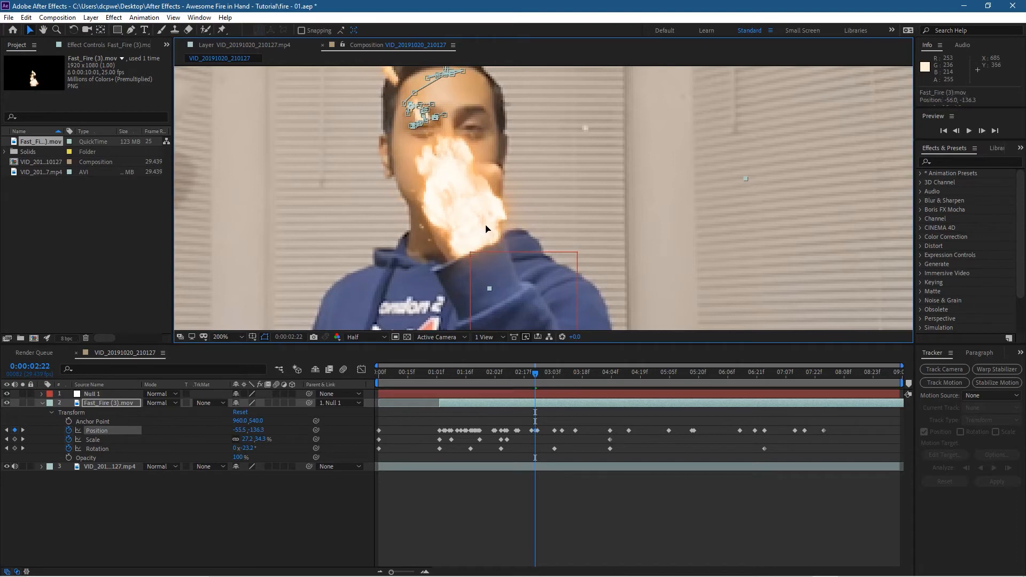
left_click(956, 132)
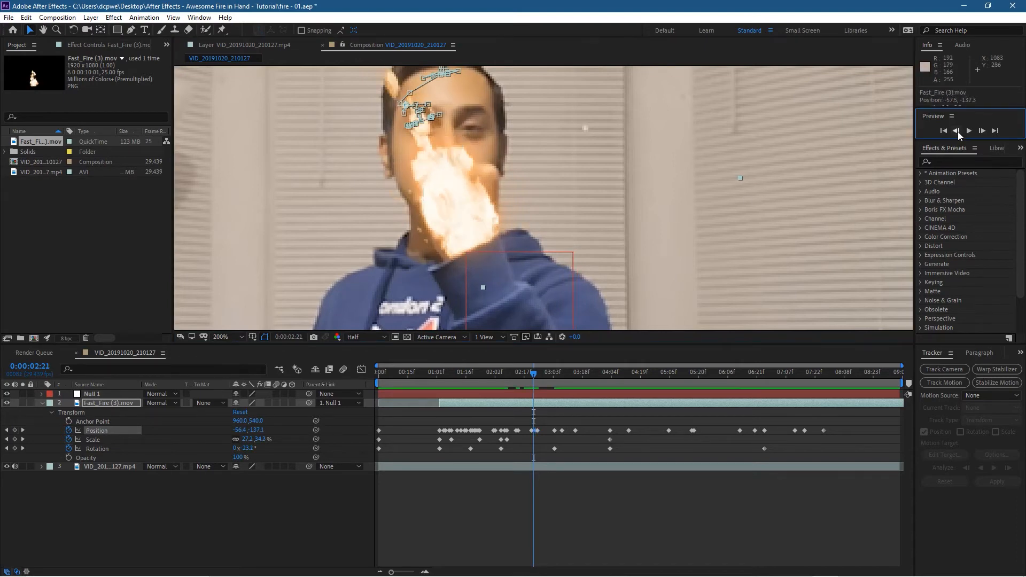
Keyframe the fire's position at 0:00:02:28 by moving it over the hand to about -60.8, -139.9.
left_click(981, 131)
left_click(981, 132)
left_click(981, 131)
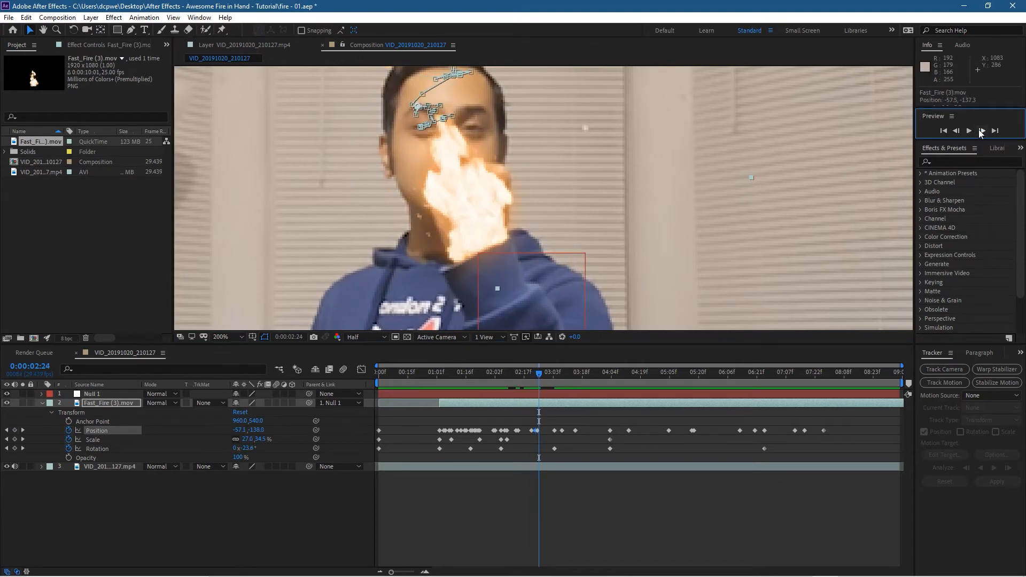
left_click(981, 132)
left_click(981, 132)
left_click(981, 132)
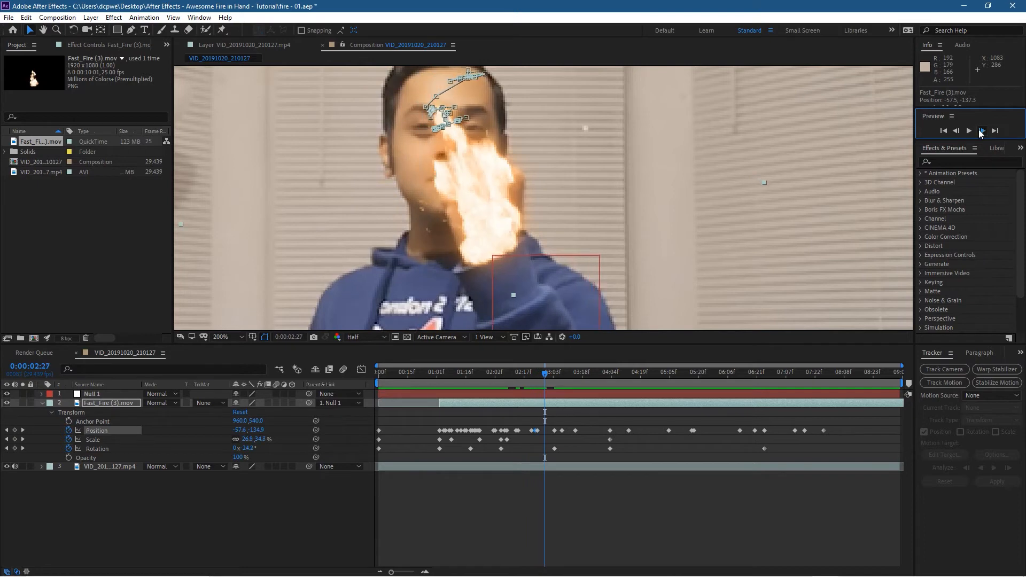
left_click(981, 132)
left_click_drag(495, 219, 492, 214)
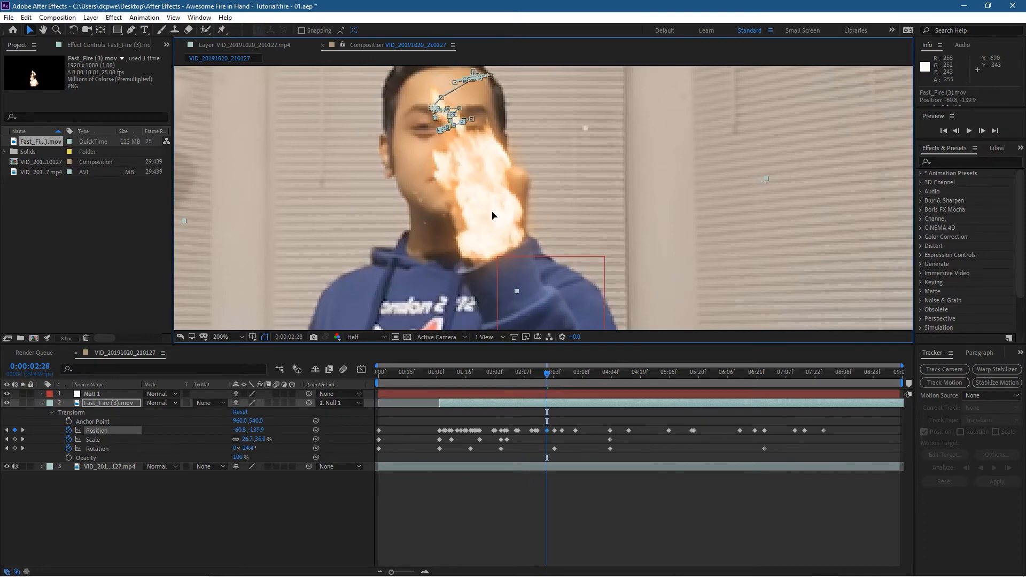
Keyframe the fire's position over the hand at 0:00:03:02, about -64.1, -138.8, and at 0:00:03:03, about -63.0, -140.8.
left_click(955, 130)
left_click(956, 130)
left_click(981, 131)
left_click(981, 130)
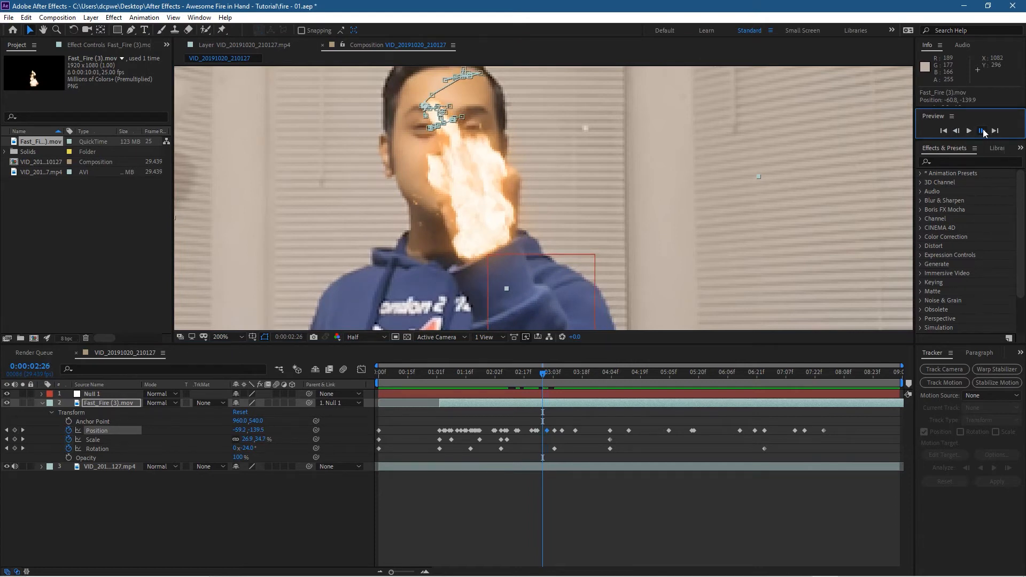
left_click(981, 130)
left_click(981, 130)
left_click(981, 130)
left_click(982, 131)
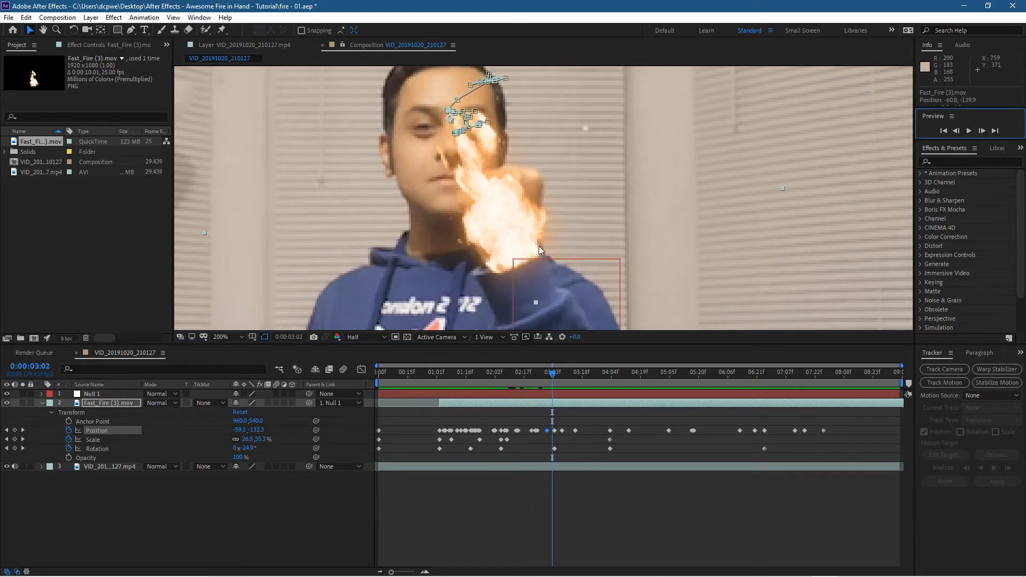
left_click_drag(518, 243, 513, 234)
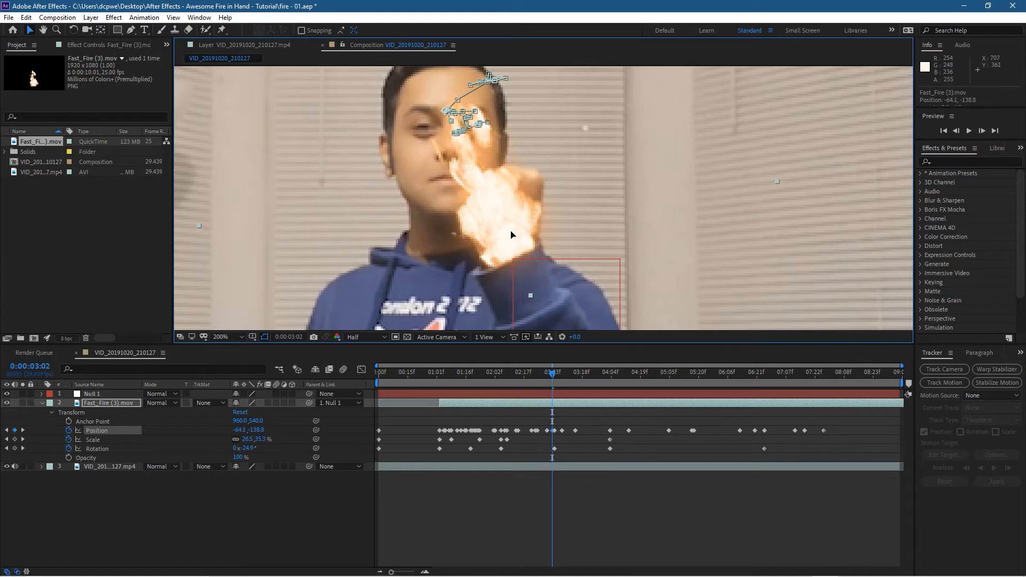
left_click(982, 130)
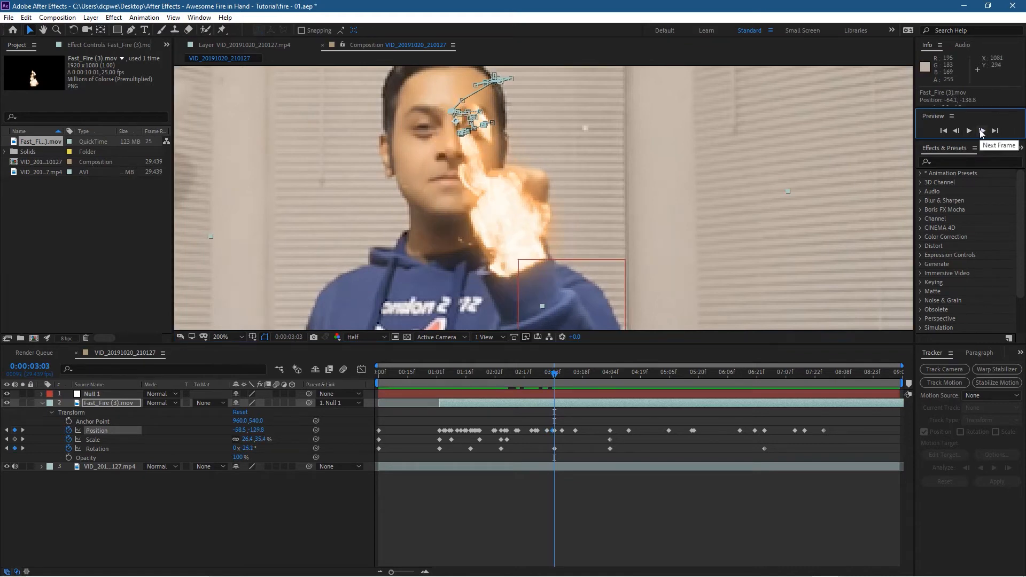
left_click_drag(498, 237, 494, 231)
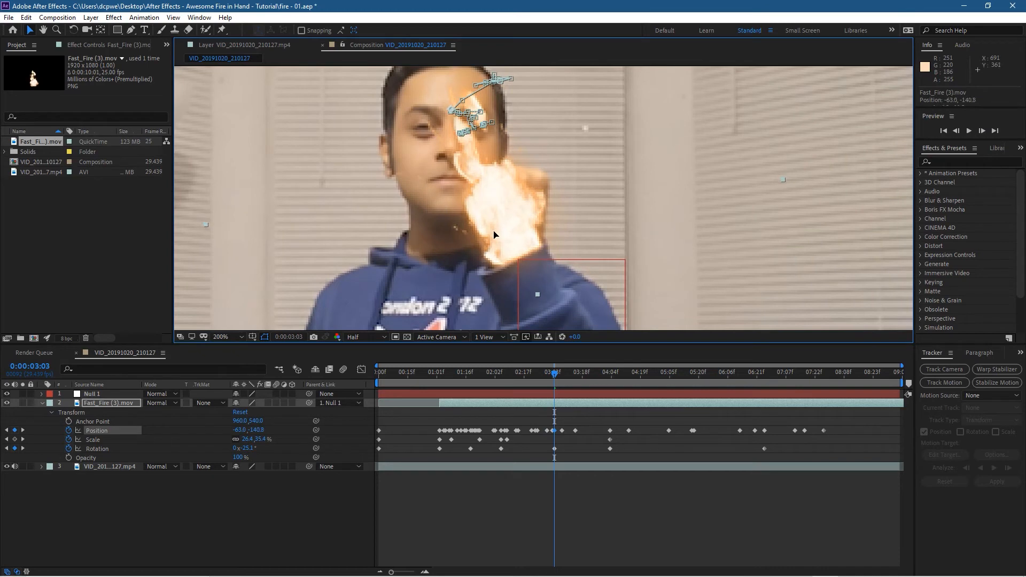
Examine frame by frame how well the fire follows the hand from 0:00:03:03 to 0:00:05:00.
left_click(982, 131)
left_click(982, 131)
left_click(982, 131)
left_click(982, 131)
left_click(982, 131)
left_click(982, 131)
left_click(982, 131)
left_click(982, 131)
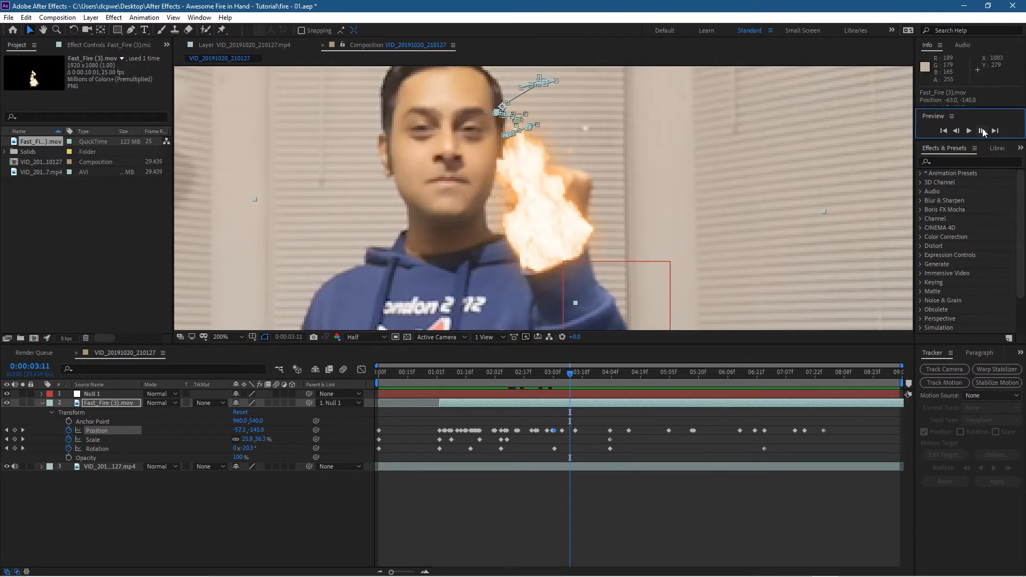
left_click(982, 131)
left_click(982, 131)
left_click(982, 131)
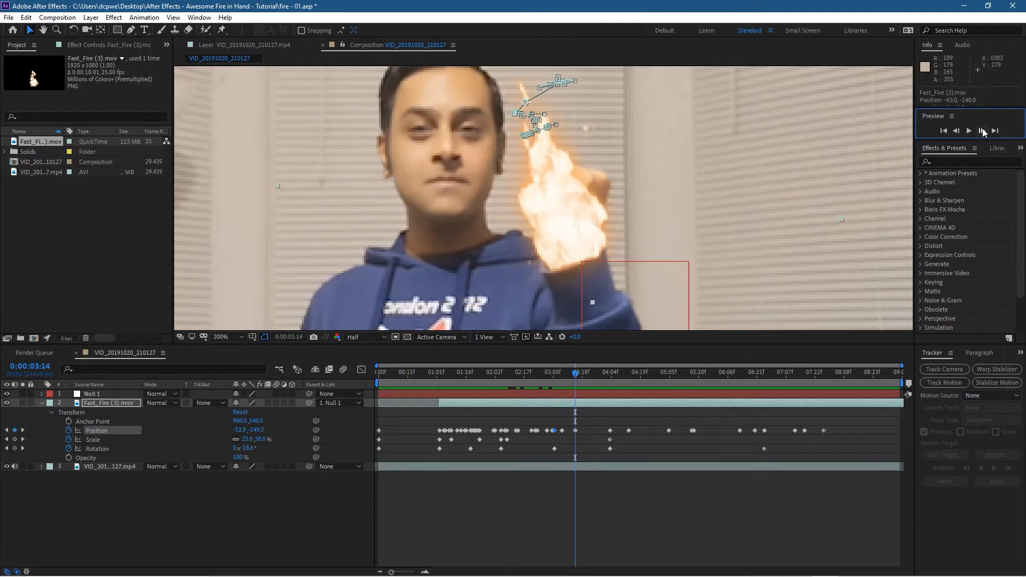
left_click(982, 131)
left_click(982, 131)
left_click(982, 131)
left_click(982, 131)
left_click(982, 130)
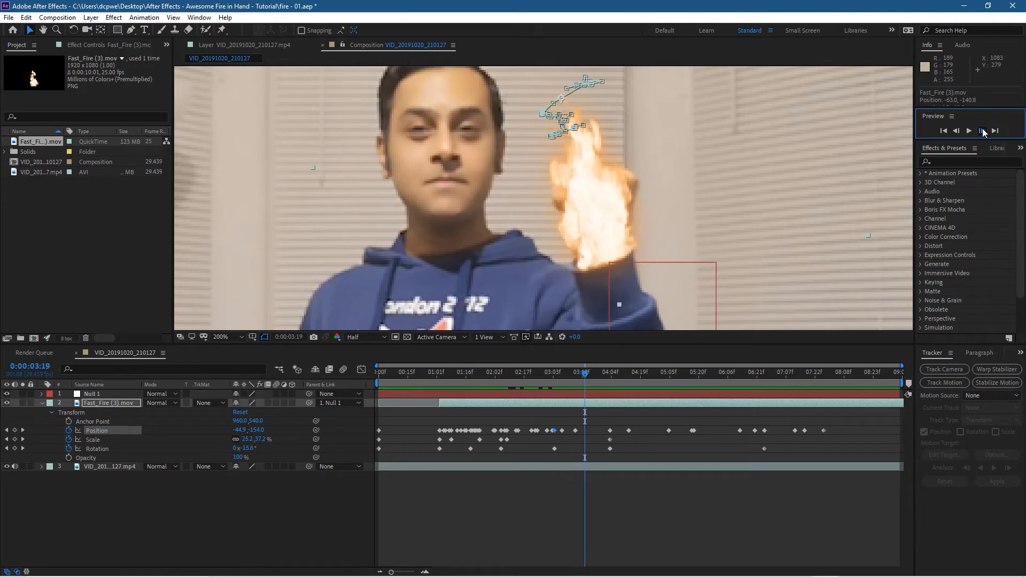
left_click(982, 131)
left_click(982, 131)
left_click(982, 131)
left_click(982, 131)
left_click(982, 131)
left_click(982, 131)
left_click(982, 130)
left_click(982, 131)
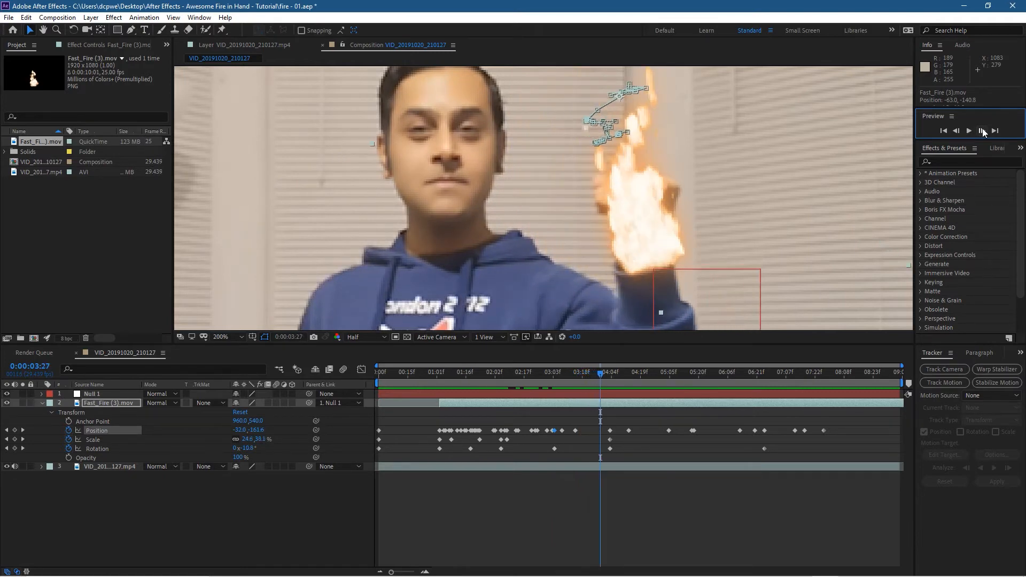
left_click(982, 131)
left_click(982, 131)
left_click(982, 131)
left_click(982, 131)
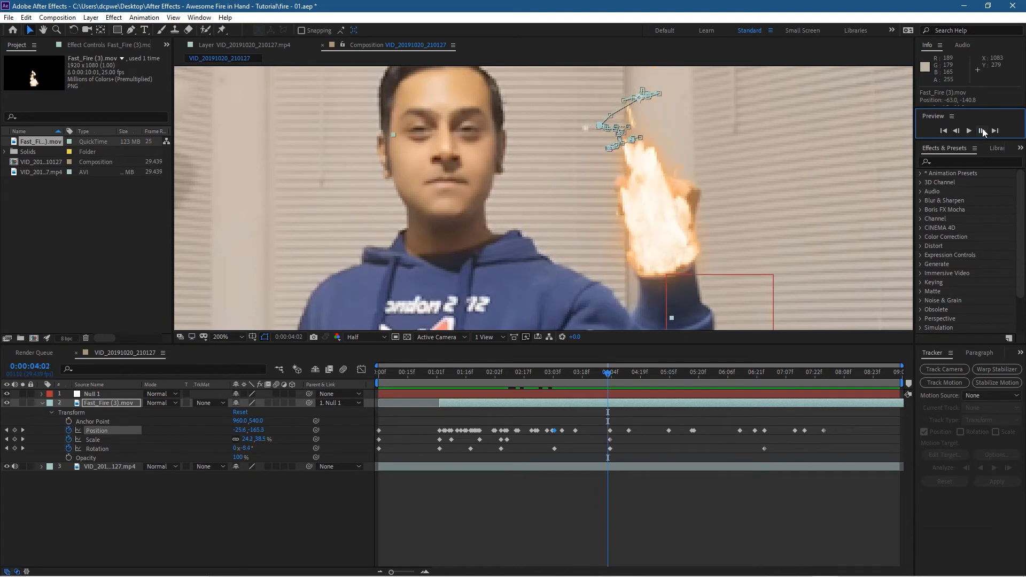
left_click(982, 131)
left_click(982, 131)
left_click(982, 131)
left_click(982, 131)
left_click(982, 130)
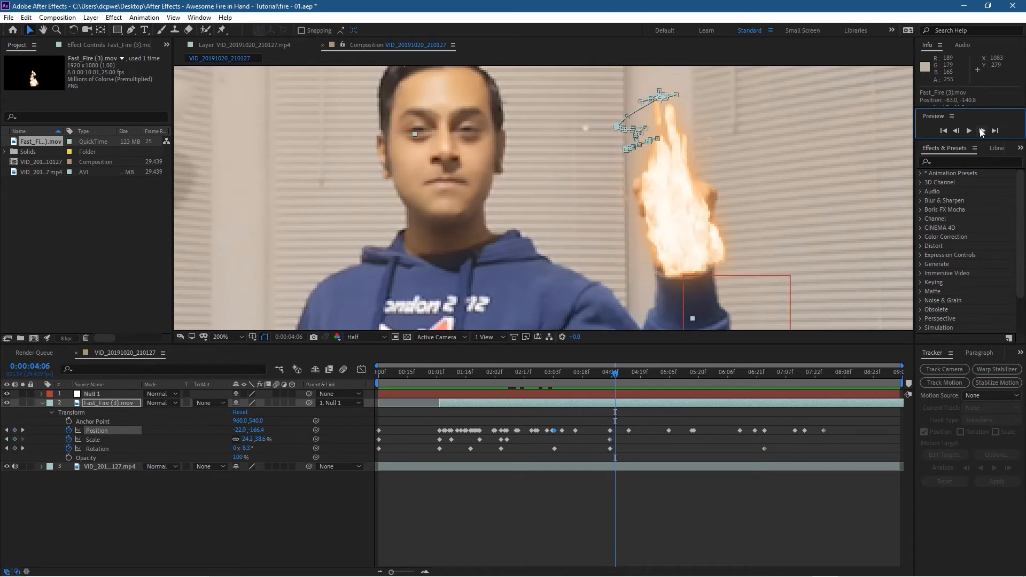
left_click(982, 131)
left_click(982, 130)
left_click(982, 131)
left_click(982, 131)
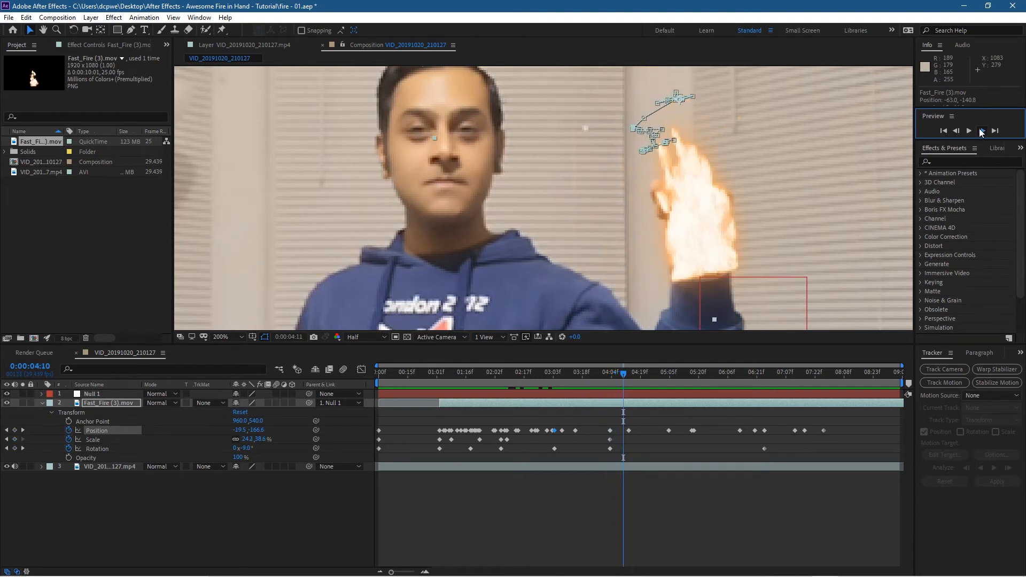
left_click(982, 131)
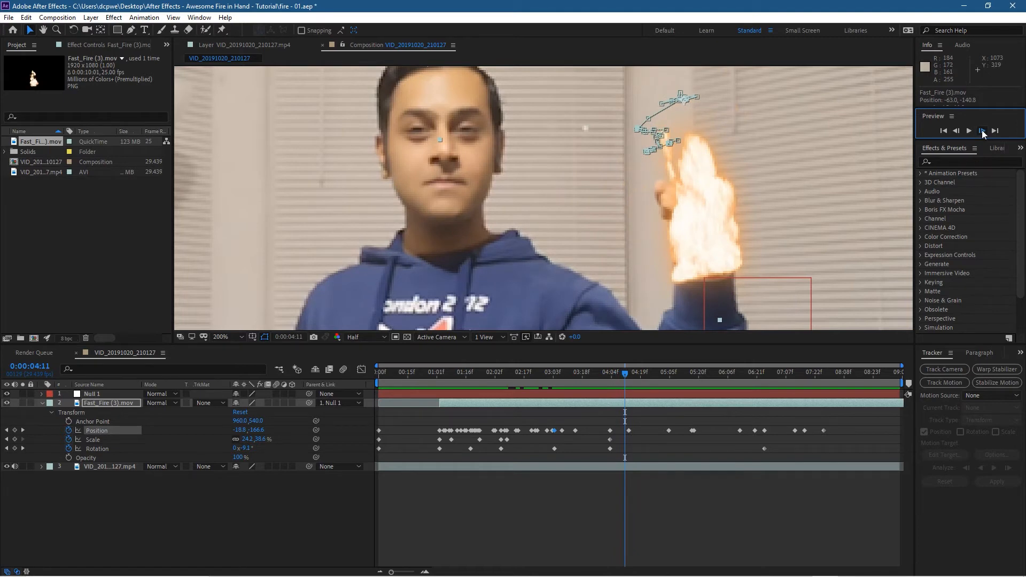
left_click(982, 131)
left_click(982, 130)
left_click(982, 131)
left_click(982, 131)
left_click(982, 131)
left_click(982, 131)
left_click(982, 131)
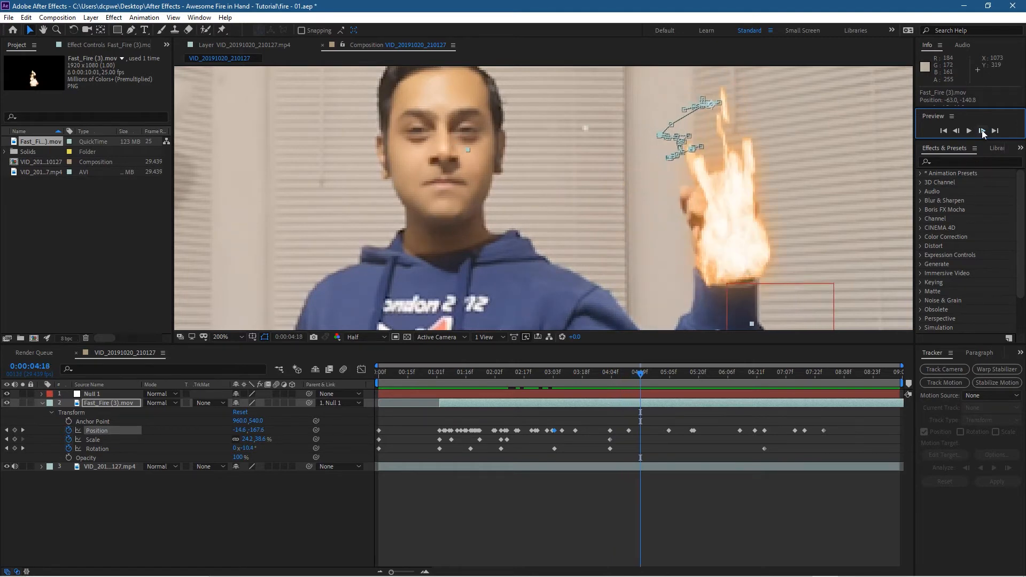
left_click(982, 131)
left_click(982, 131)
left_click(982, 131)
left_click(982, 131)
left_click(982, 131)
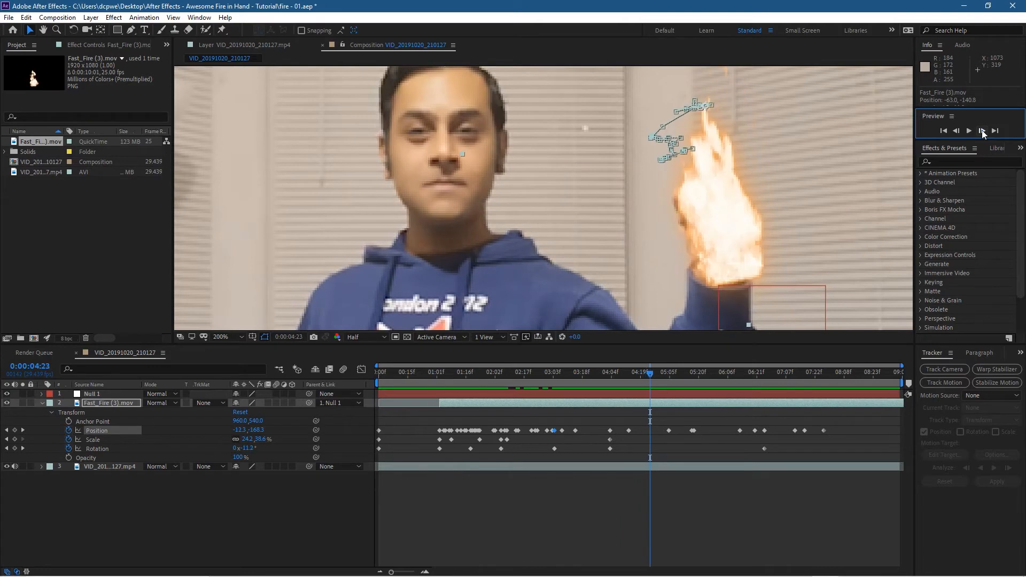
left_click(982, 131)
left_click(982, 131)
left_click(982, 131)
left_click(982, 130)
left_click(982, 131)
left_click(982, 131)
left_click(982, 131)
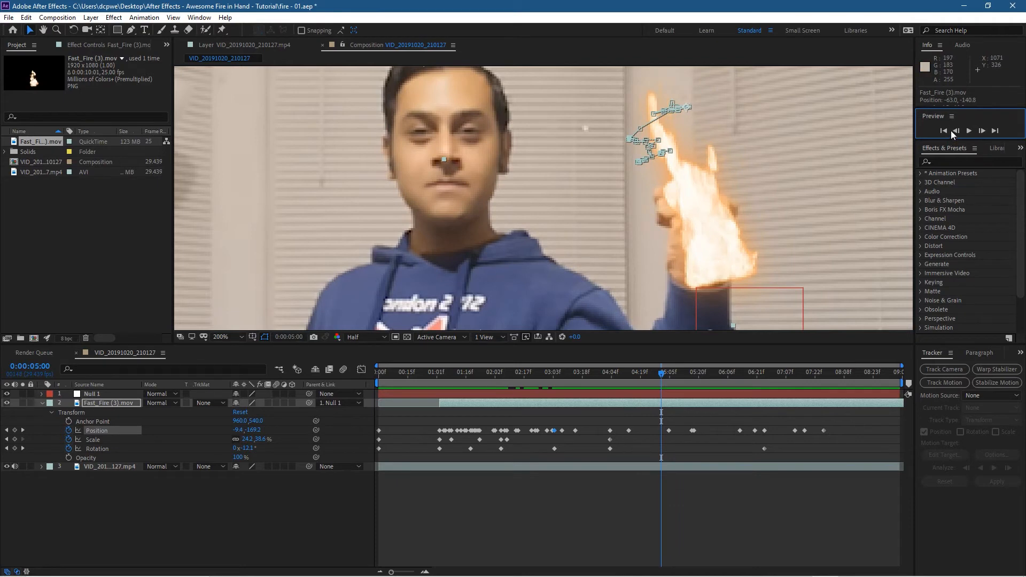
Return to 0:00:04:23 and keyframe the fire's position over the hand at about -21.3, -166.3.
left_click(956, 131)
left_click(956, 131)
left_click(956, 131)
left_click(955, 131)
left_click(956, 130)
left_click(956, 131)
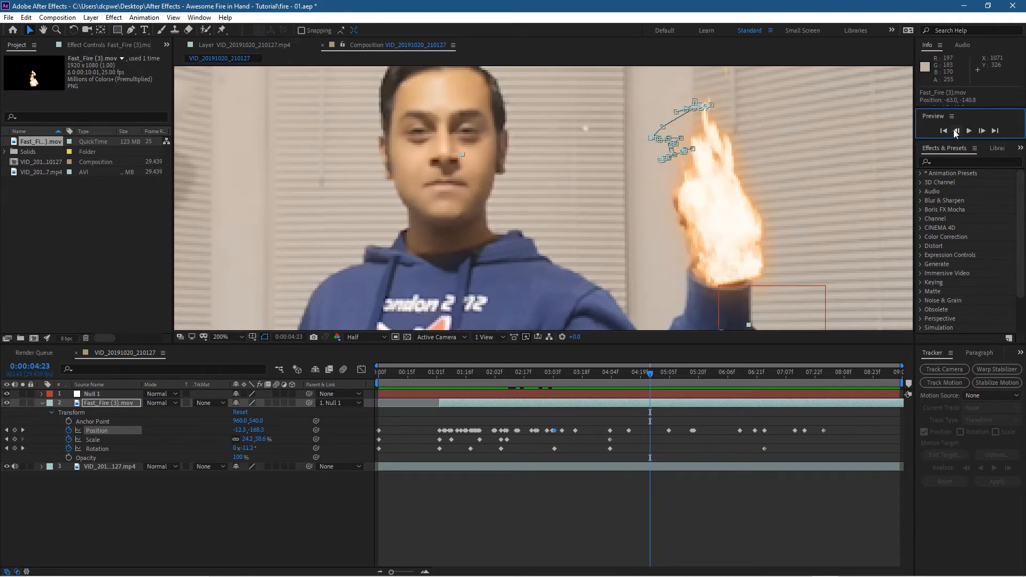
left_click(956, 131)
left_click(955, 131)
left_click(956, 130)
left_click(955, 131)
left_click(982, 131)
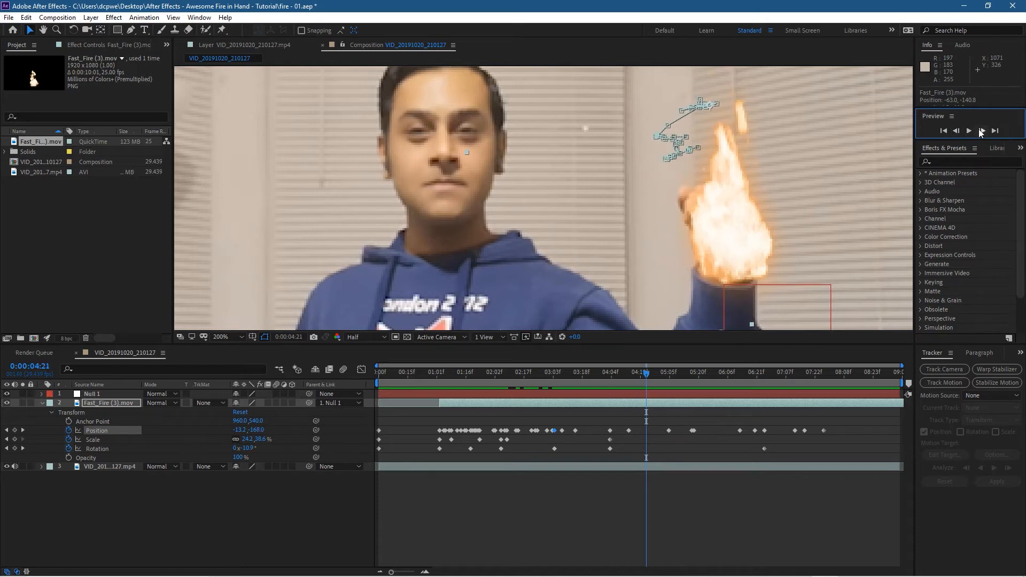
left_click(982, 131)
left_click(982, 131)
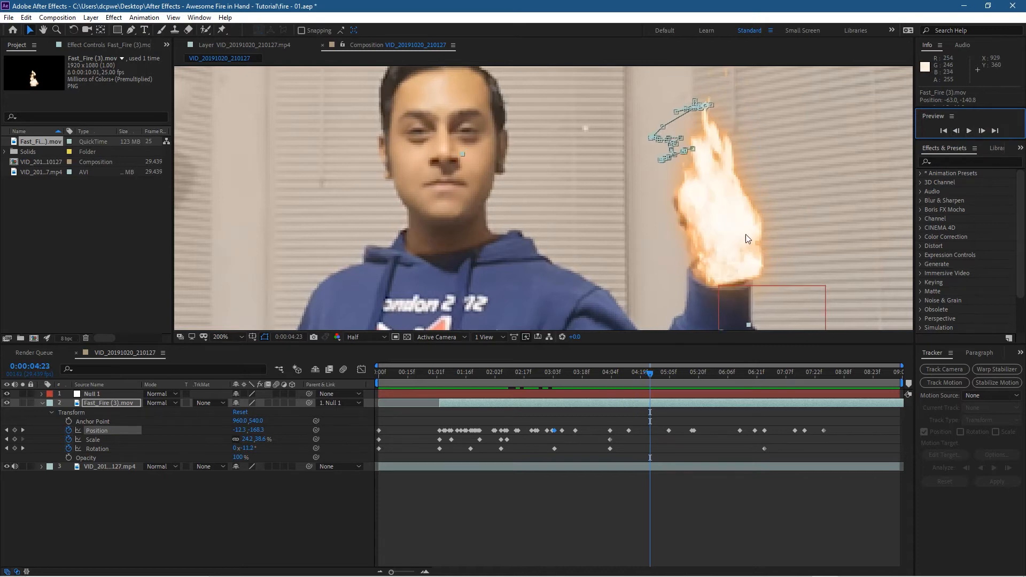
left_click_drag(719, 252, 710, 251)
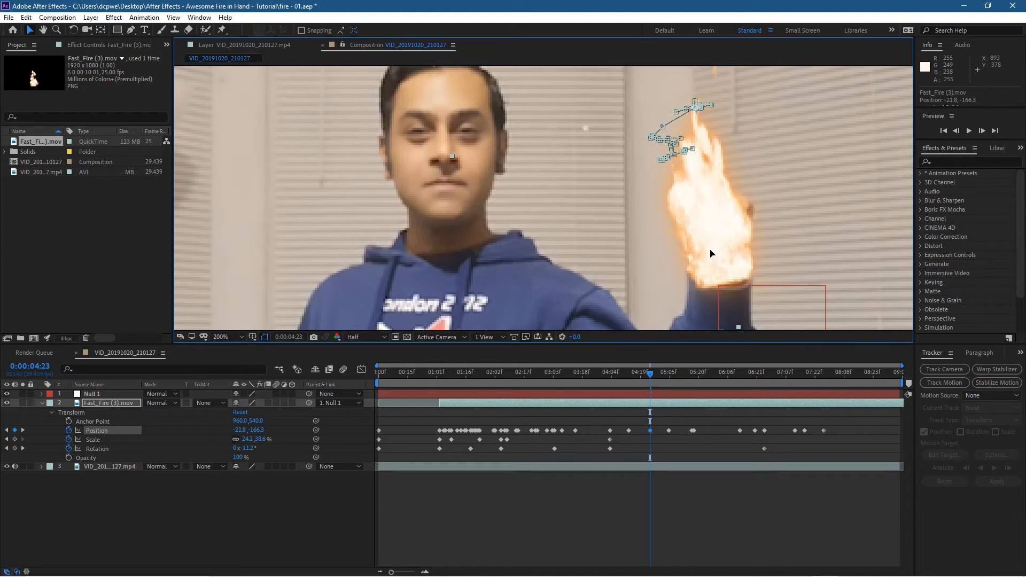
Keyframe the fire's position at 0:00:05:00 by moving it over the hand to about -21.5, -167.9.
left_click(979, 132)
left_click(979, 132)
left_click(979, 132)
left_click(981, 132)
left_click(982, 132)
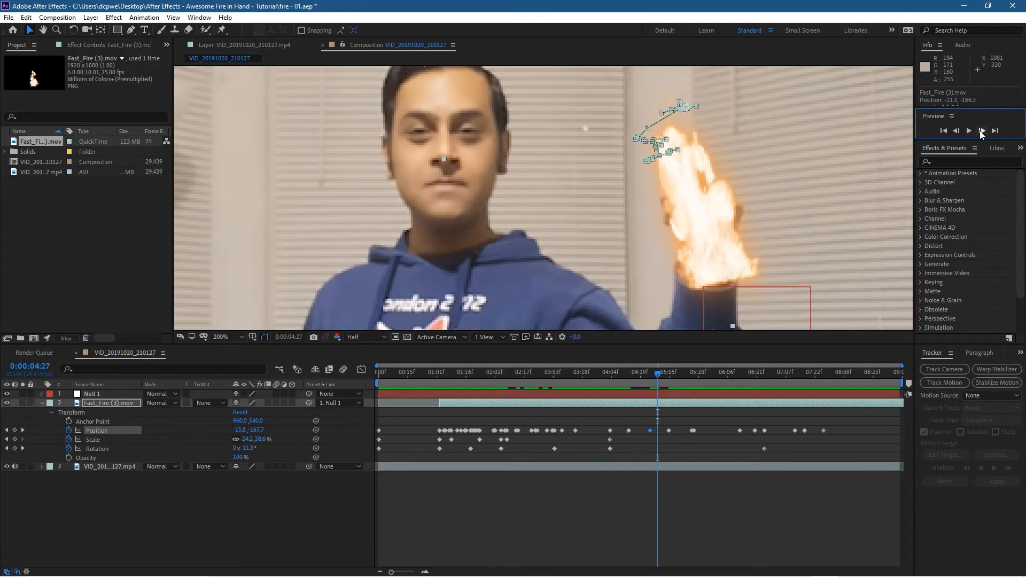
left_click(982, 132)
left_click(982, 132)
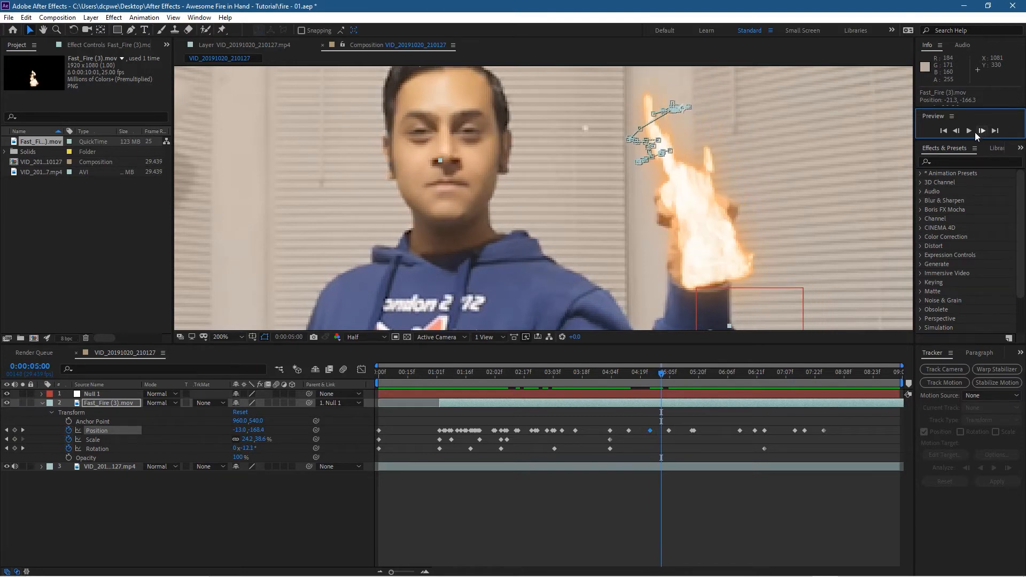
left_click_drag(716, 259, 711, 260)
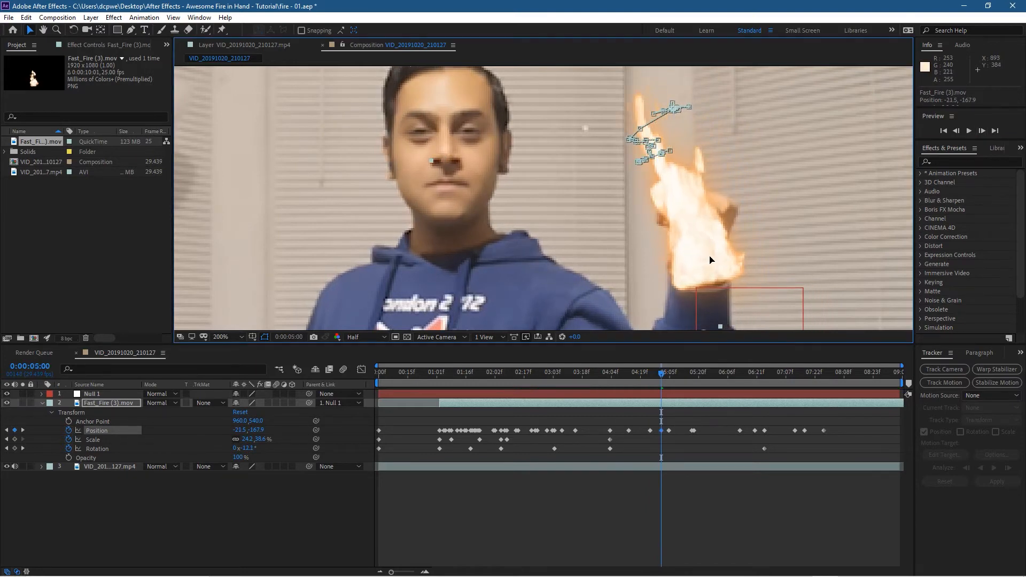
Keyframe the fire's position over the hand at 0:00:05:02, about -25.0, -164.3, and at 0:00:05:04, about -22.5, -164.8.
left_click(982, 131)
left_click(982, 131)
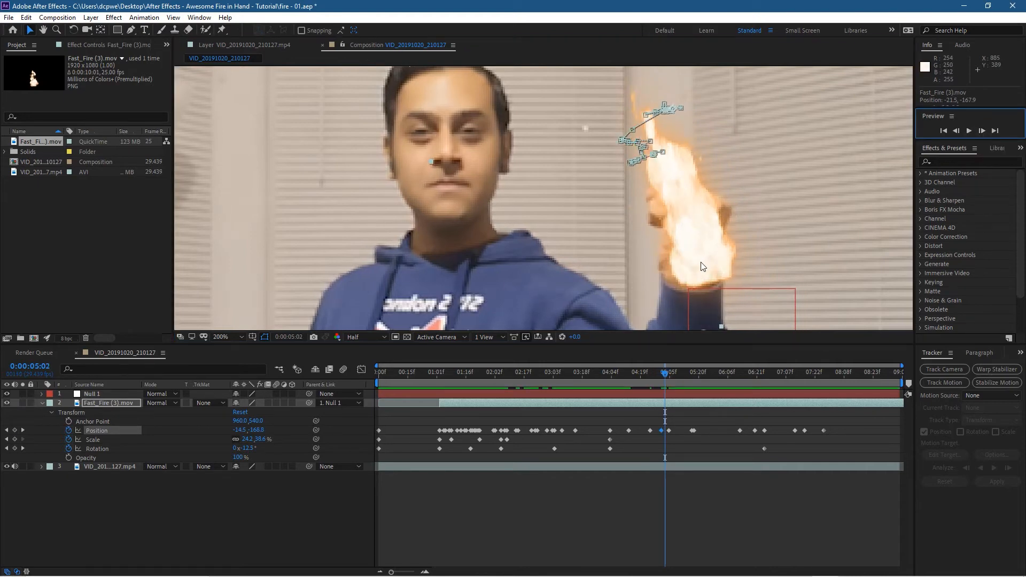
left_click_drag(696, 267, 689, 270)
left_click(983, 131)
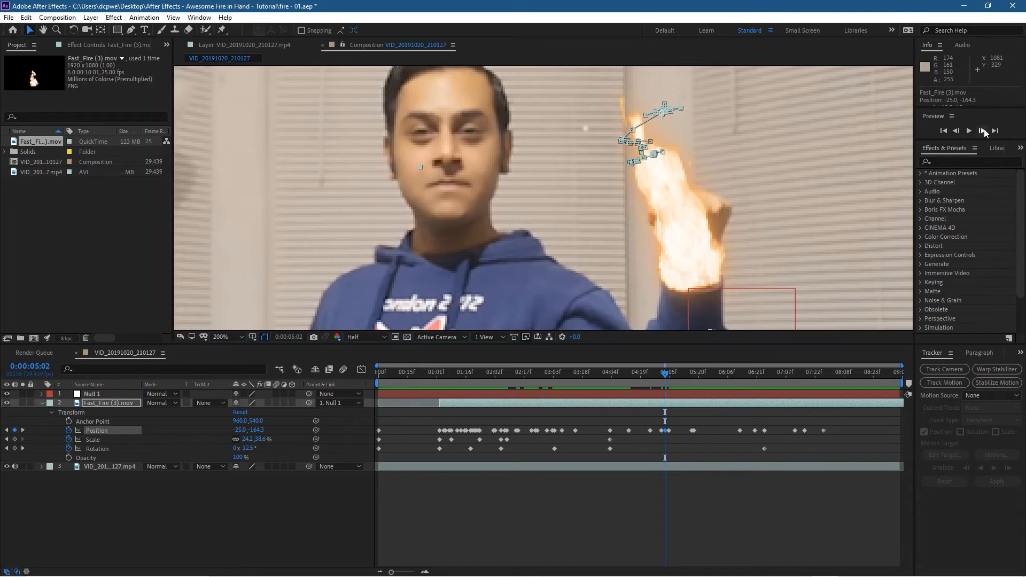
left_click(983, 131)
left_click_drag(683, 263, 673, 265)
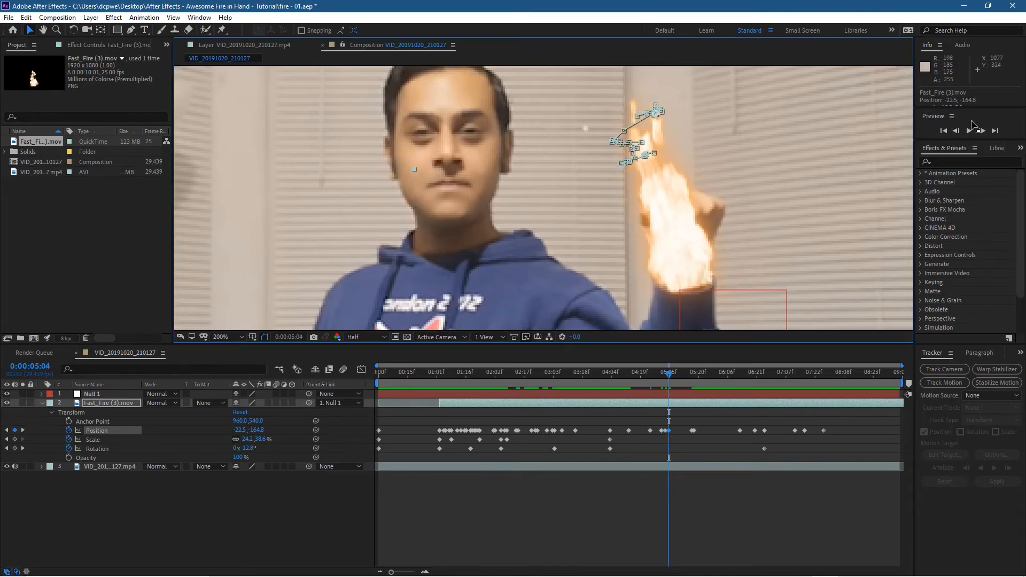
Advance to 0:00:05:11 and keyframe the fire's position over the hand at about -27.5, -162.2.
left_click(957, 131)
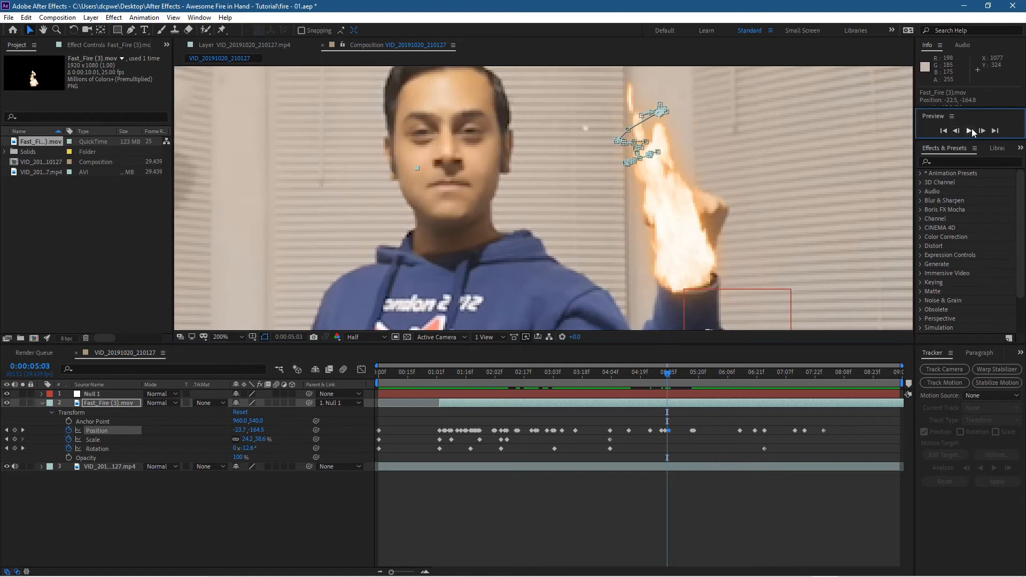
left_click(981, 131)
left_click(981, 131)
left_click(981, 131)
left_click(981, 131)
left_click(981, 131)
left_click(982, 131)
left_click(982, 131)
left_click(982, 131)
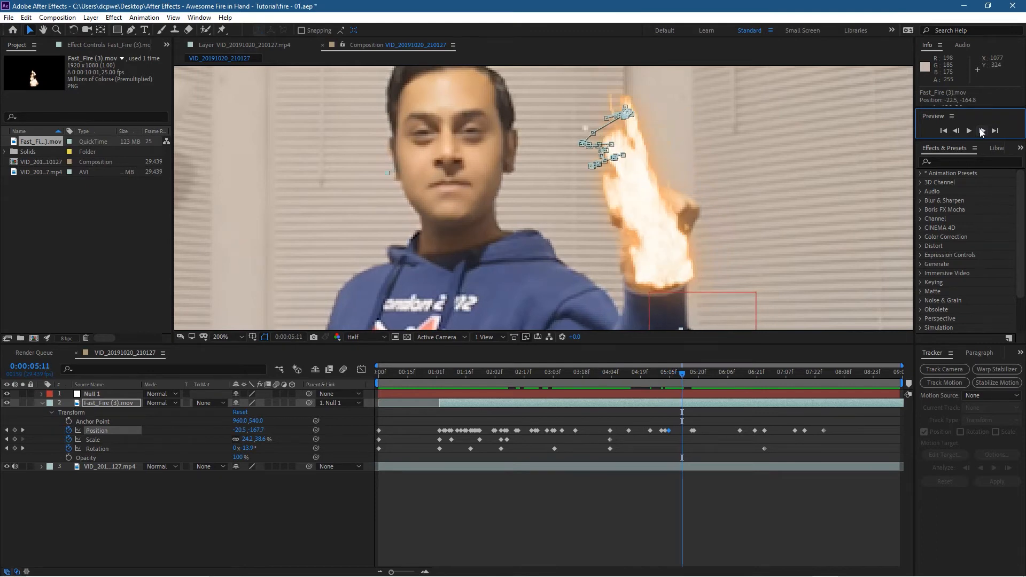
left_click_drag(664, 258, 659, 264)
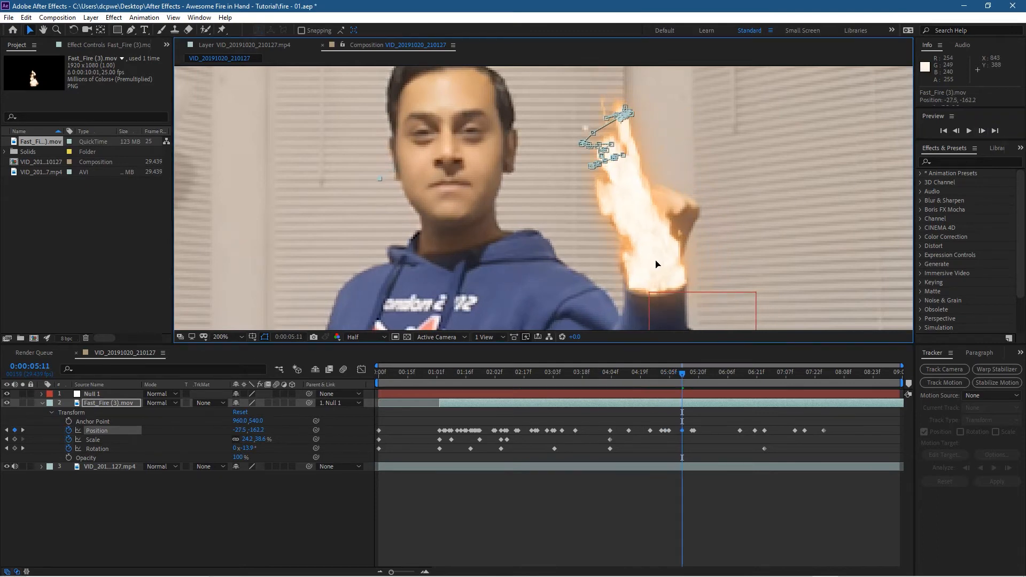
Recheck the preceding frames and keyframe the fire's position at 0:00:05:13, about -33.6, -162.2.
left_click(956, 131)
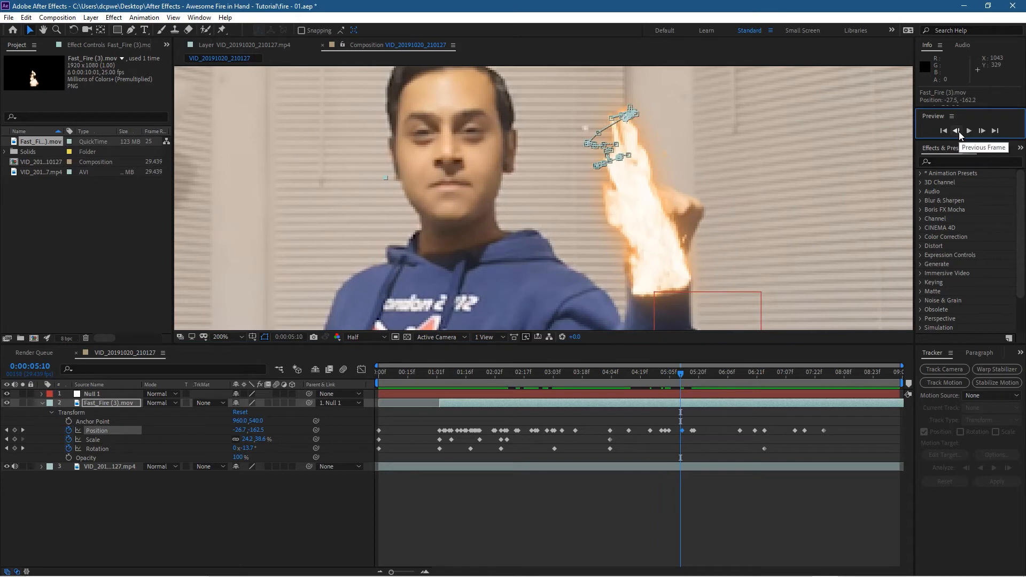
left_click(956, 131)
left_click(957, 131)
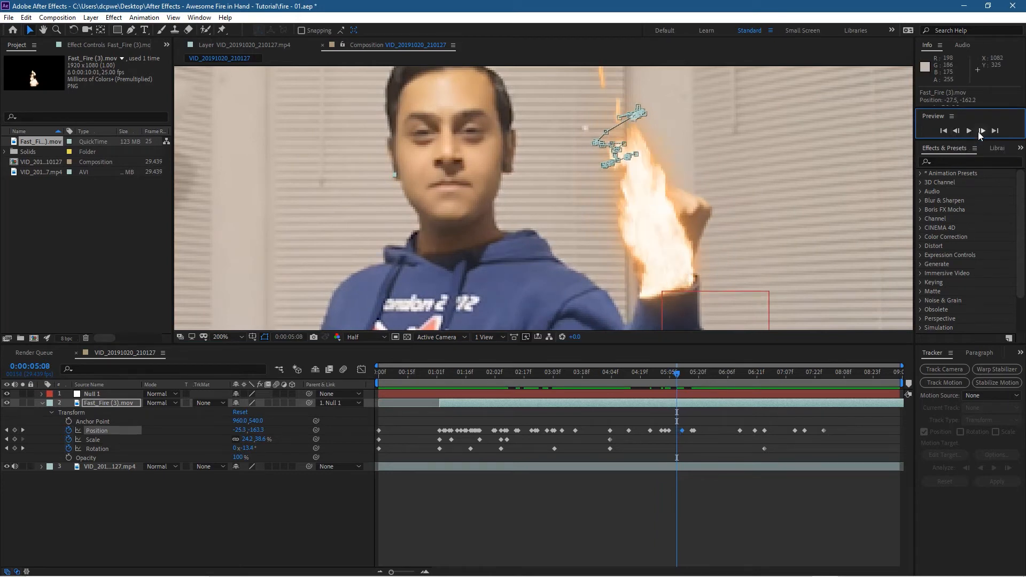
left_click(983, 131)
left_click(983, 130)
left_click(983, 131)
left_click(983, 131)
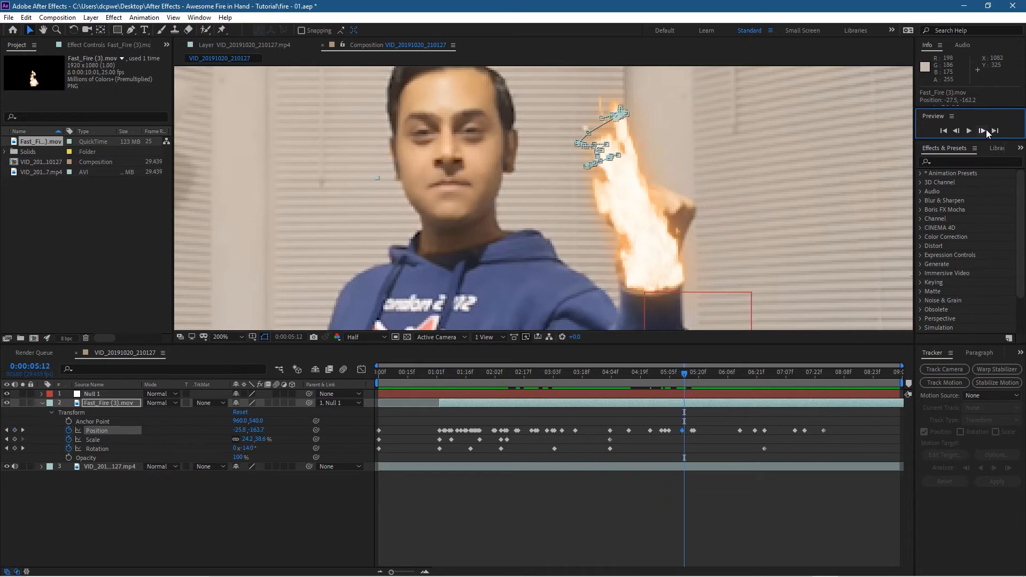
left_click(983, 131)
left_click_drag(639, 248, 628, 256)
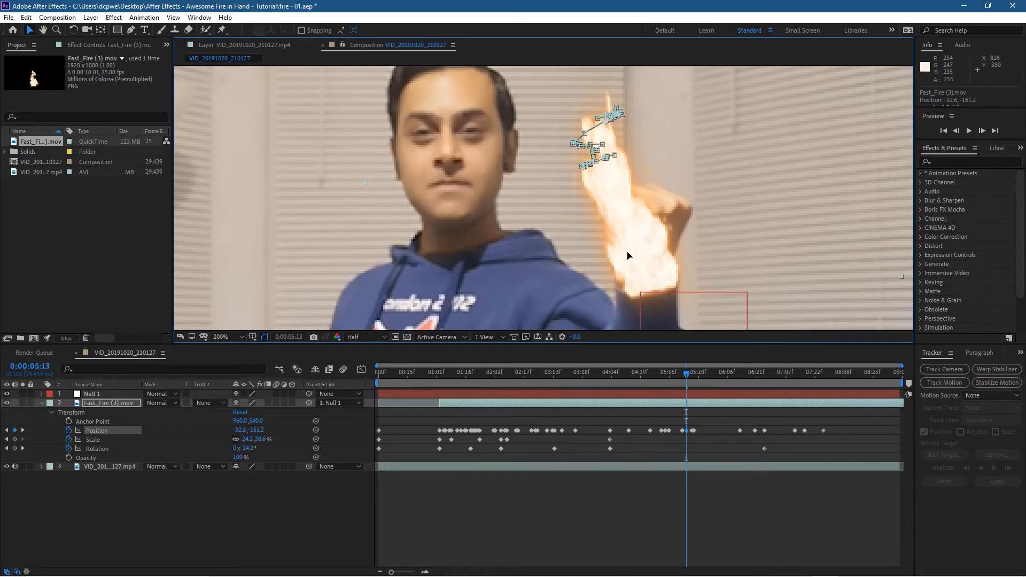
Keyframe the fire's position at 0:00:05:16 by moving it over the hand to about -33.5, -161.3.
left_click(956, 131)
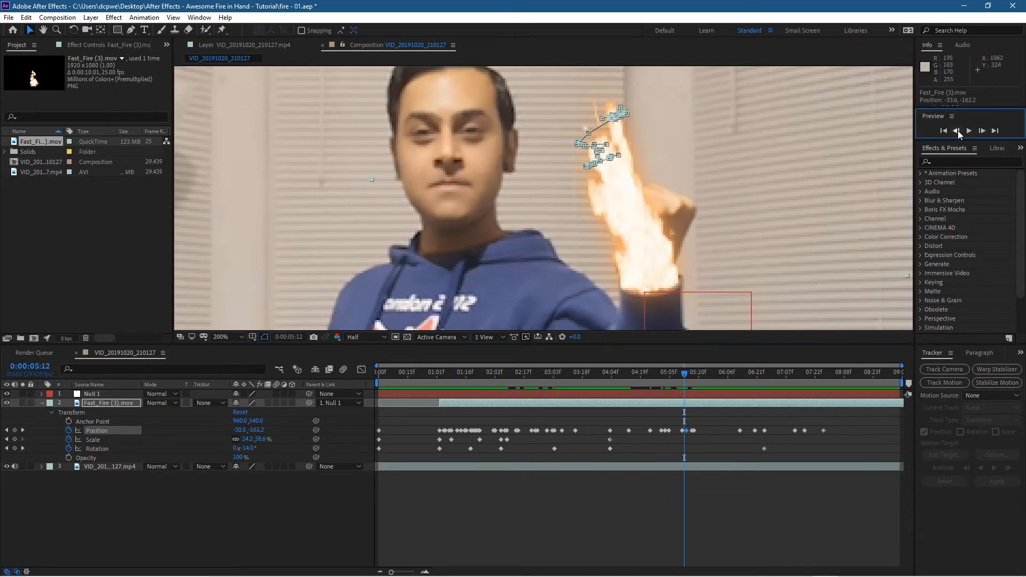
left_click(983, 131)
left_click(983, 132)
left_click(983, 131)
left_click(983, 131)
left_click_drag(655, 246, 648, 251)
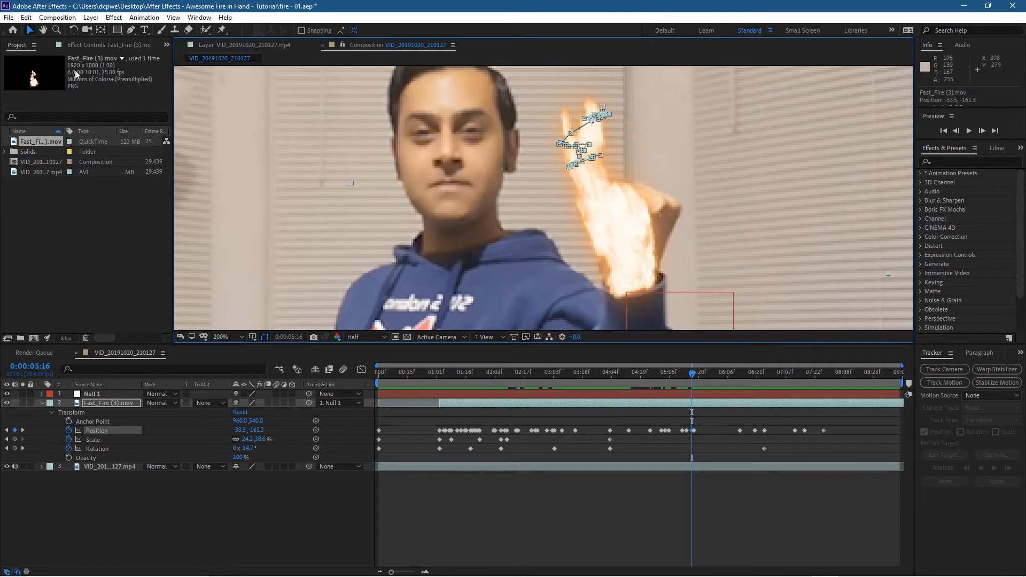
Rotate the fire to about -3.8° at 0:00:05:16 and move it back over the hand to about -3.0, -168.8.
left_click(72, 30)
left_click_drag(691, 156, 683, 179)
key("v")
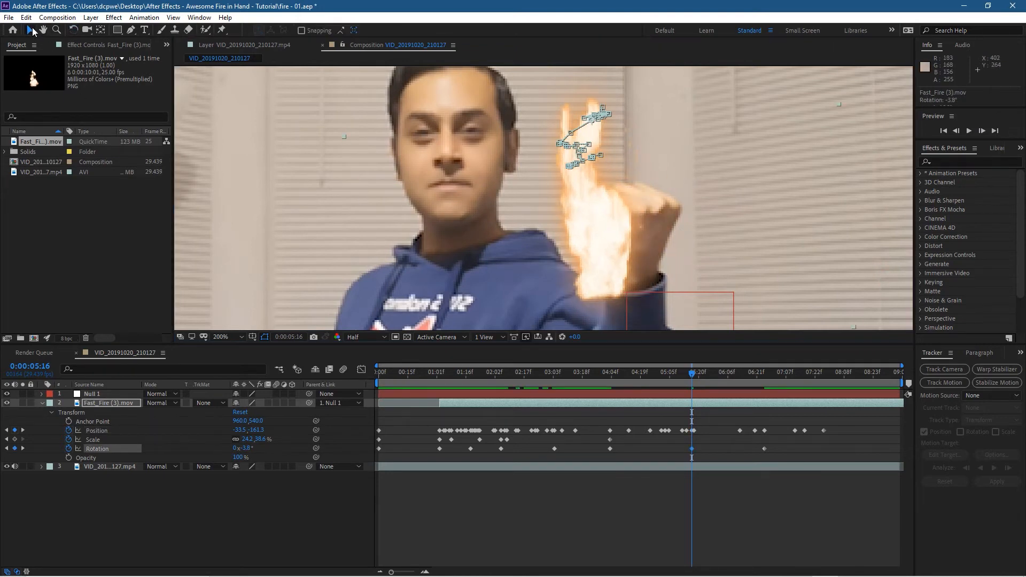
left_click_drag(611, 222, 632, 217)
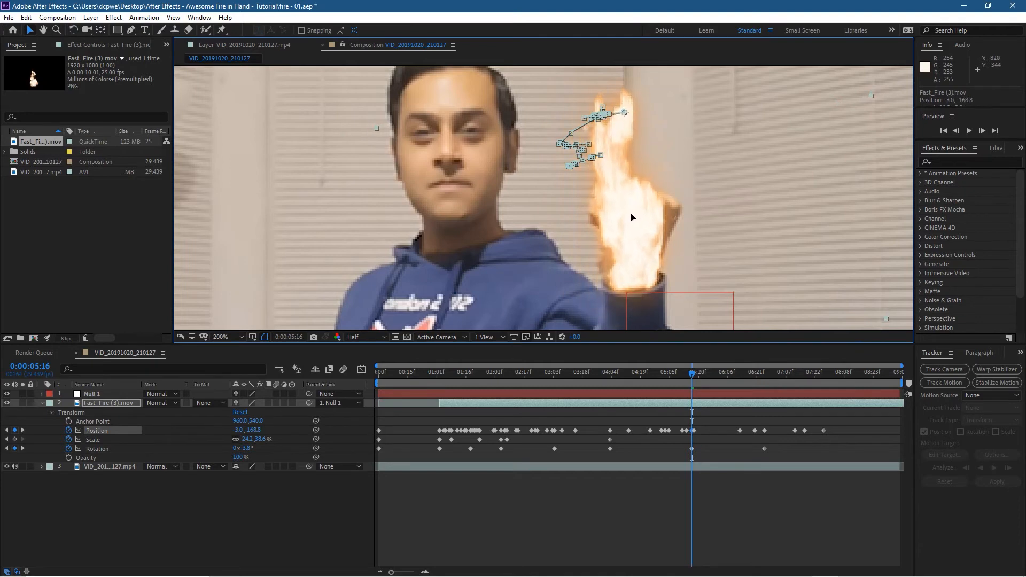
Keyframe the fire's position over the hand at 0:00:05:15 (about -8.2, -169.1), 0:00:05:14 (about -6.9, -168.4) and 0:00:05:13 (about -7.6, -169.2).
left_click(956, 131)
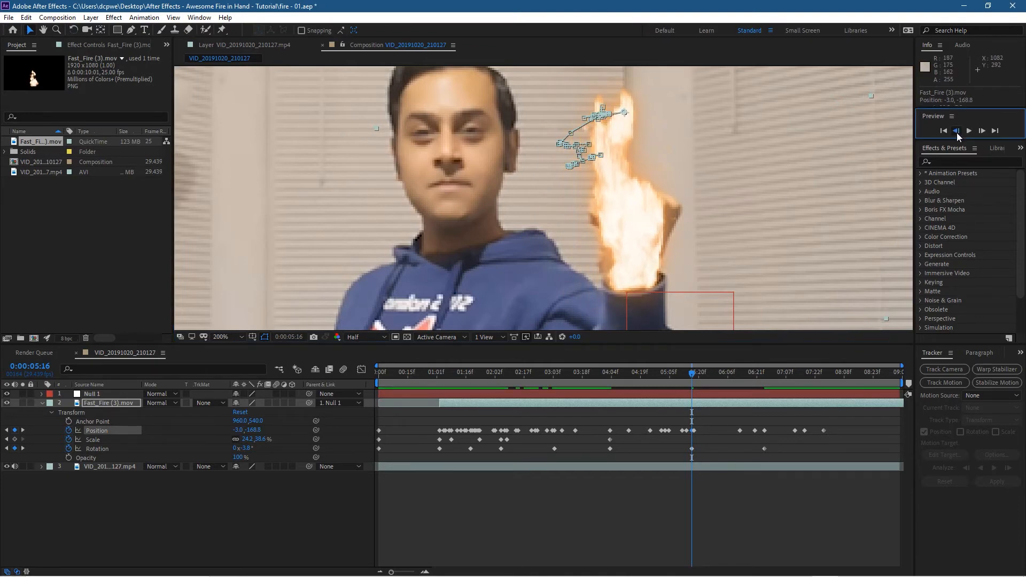
left_click_drag(642, 256, 643, 253)
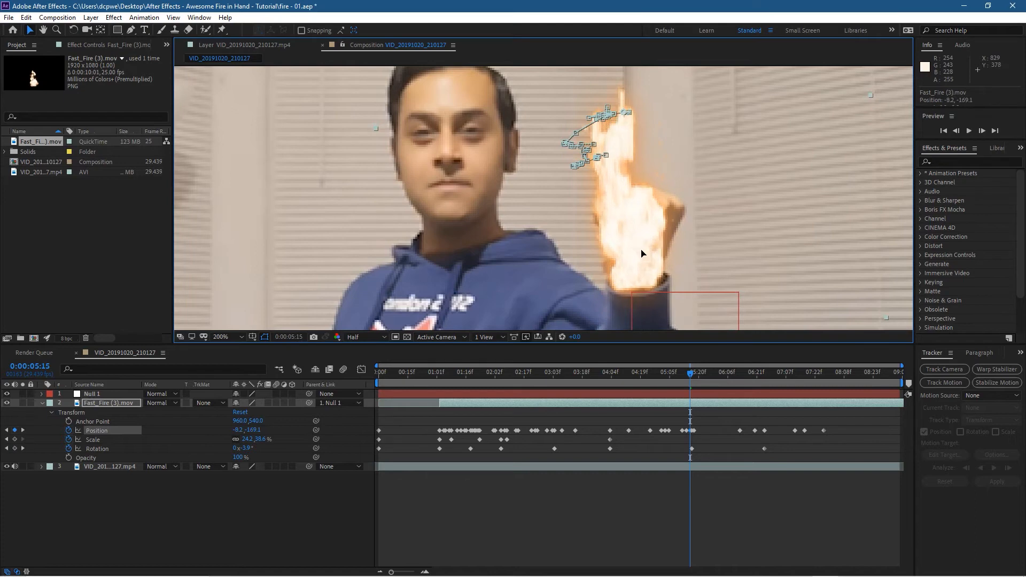
left_click(955, 131)
mouse_move(635, 254)
left_mouse_down()
mouse_move(657, 247)
mouse_move(649, 251)
left_mouse_up()
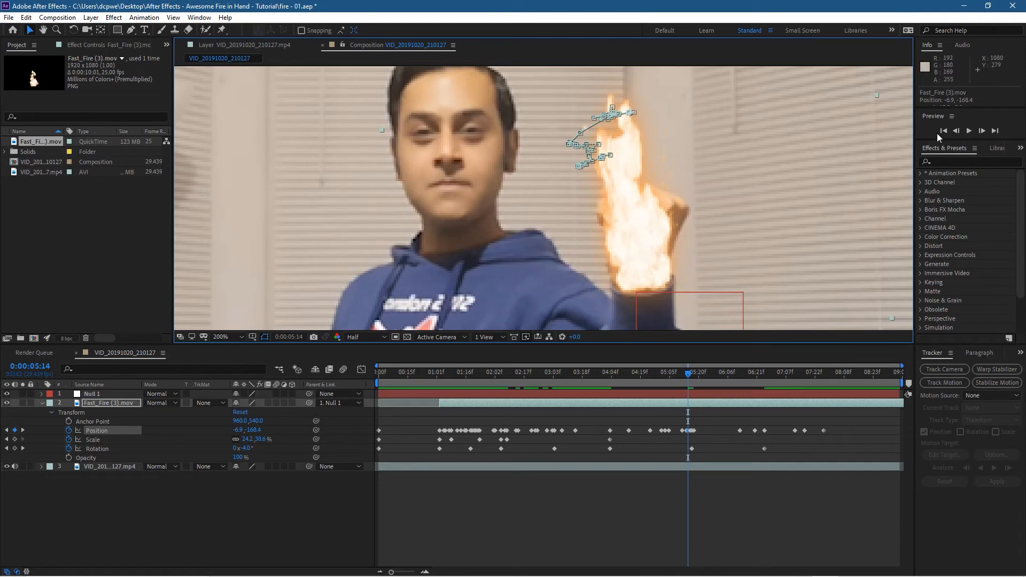
left_click(956, 131)
left_click_drag(668, 256, 659, 252)
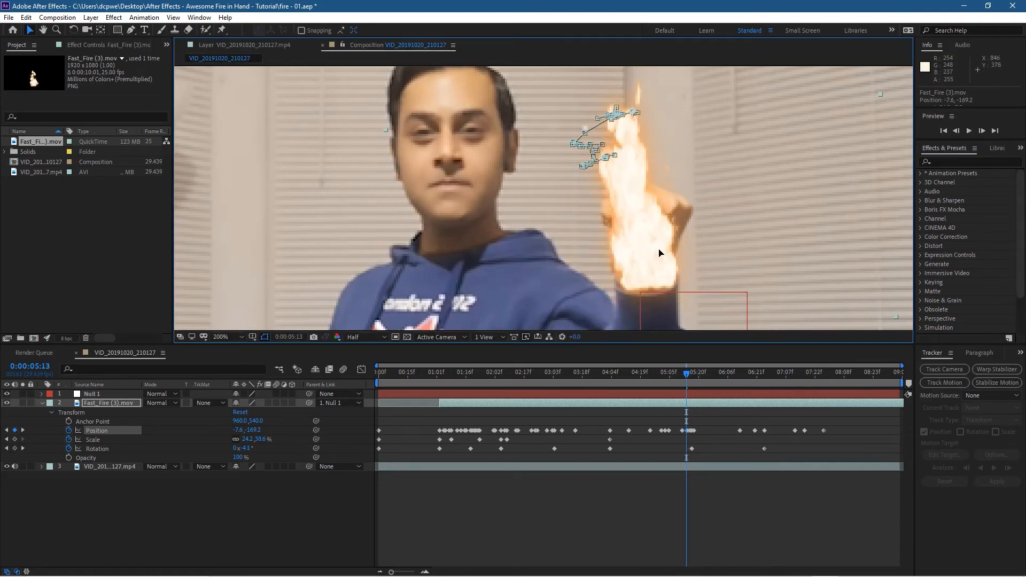
Go back frame by frame to 0:00:04:27 and keyframe the fire's position over the hand.
left_click(956, 131)
left_click(955, 131)
left_click(956, 130)
left_click(956, 131)
left_click(956, 131)
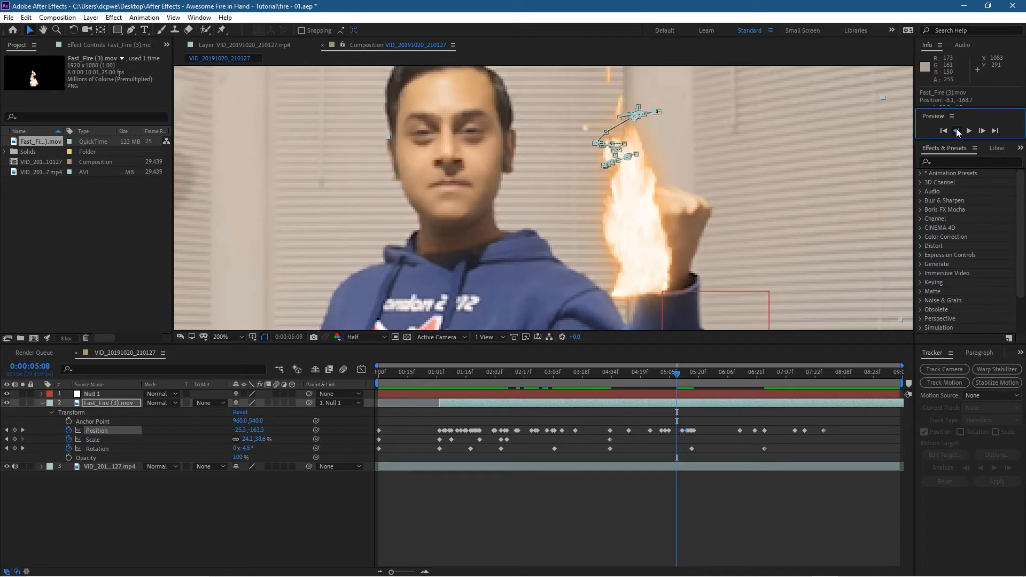
left_click(956, 131)
left_click(956, 131)
left_click(956, 131)
left_click(956, 131)
left_click(956, 131)
left_click(956, 131)
left_click(956, 131)
left_click(956, 130)
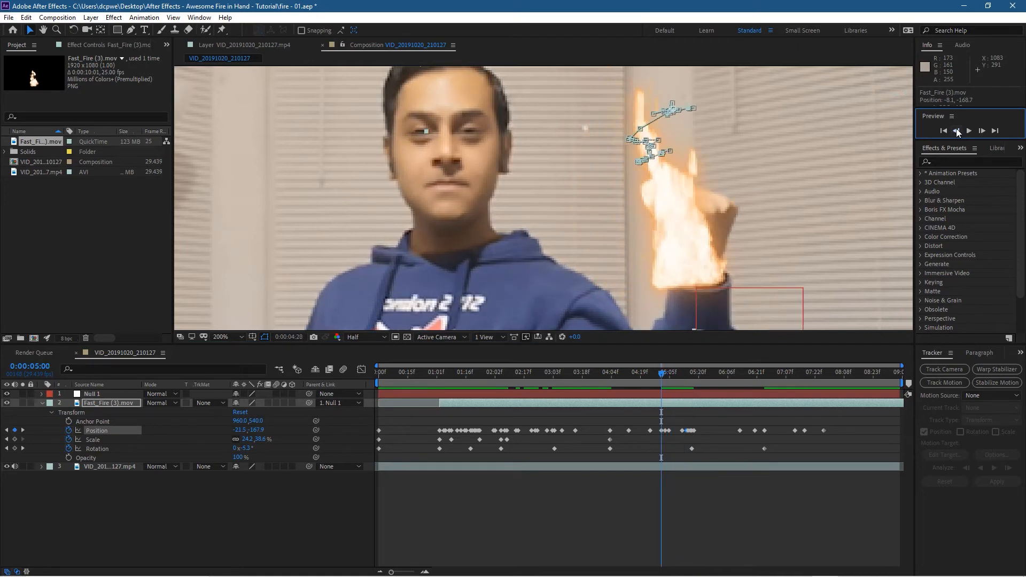
left_click(956, 131)
left_click(956, 131)
left_click_drag(699, 246, 707, 246)
Correct the fire's position keyframe at 0:00:04:23 by moving it over the hand to about -7.3, -169.3.
left_click(955, 133)
left_click(955, 134)
left_click(955, 133)
left_click(956, 133)
left_click_drag(711, 248, 727, 245)
Examine frame by frame how well the fire follows the hand from 0:00:04:16 to 0:00:05:00.
left_click(955, 134)
left_click(955, 133)
left_click(955, 133)
left_click(956, 134)
left_click(955, 133)
left_click(956, 132)
left_click(956, 133)
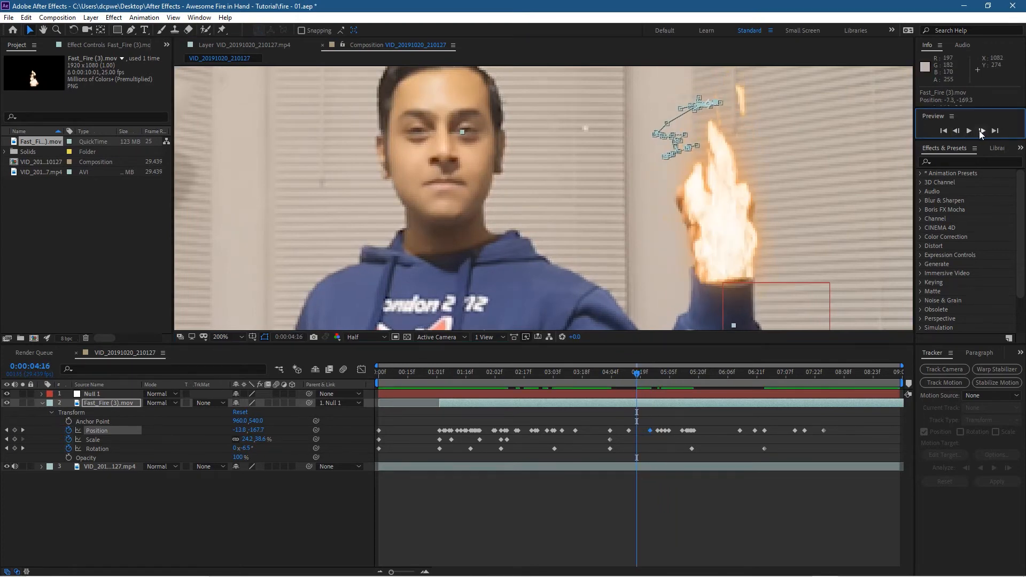
double_click(982, 131)
left_click(982, 131)
double_click(982, 131)
double_click(982, 131)
left_click(982, 131)
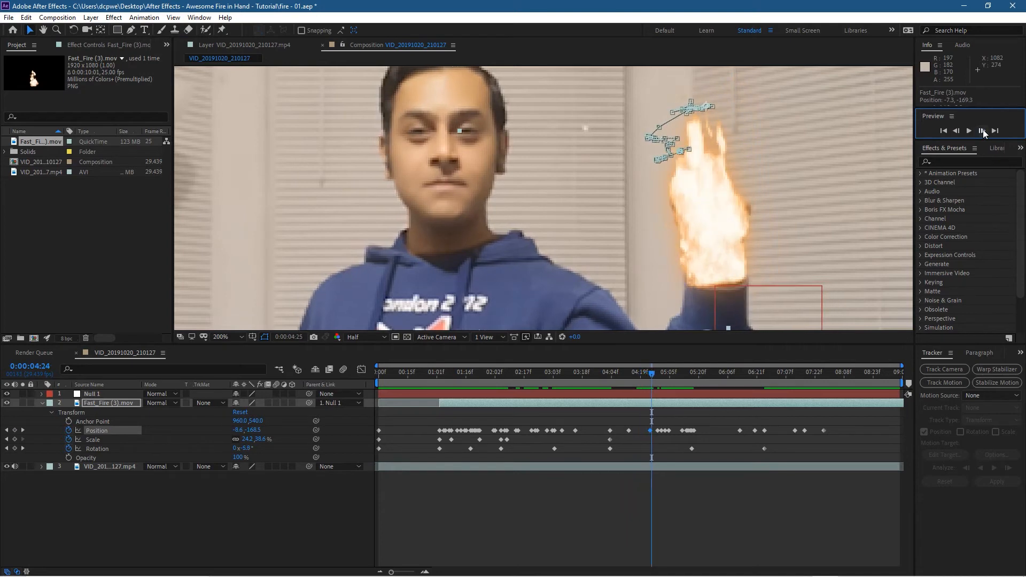
double_click(982, 131)
double_click(982, 131)
double_click(982, 131)
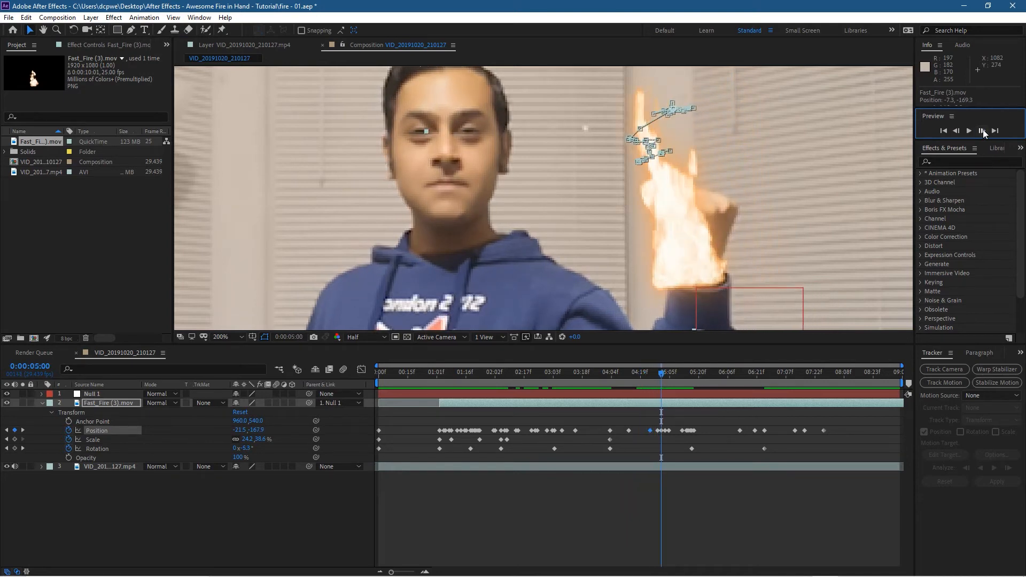
Keyframe the fire's position over the hand at 0:00:05:00 (about -11.5, -168.4), 0:00:05:01 (about -0.8, -169.8) and 0:00:05:02 (about -4.0, -167.3).
left_click_drag(691, 250, 702, 250)
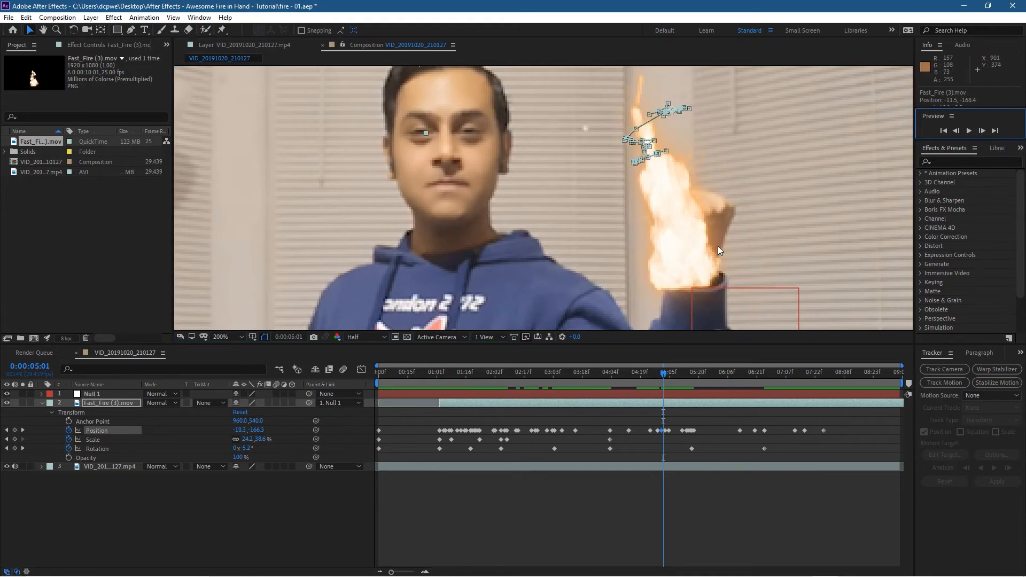
left_click_drag(717, 246, 698, 247)
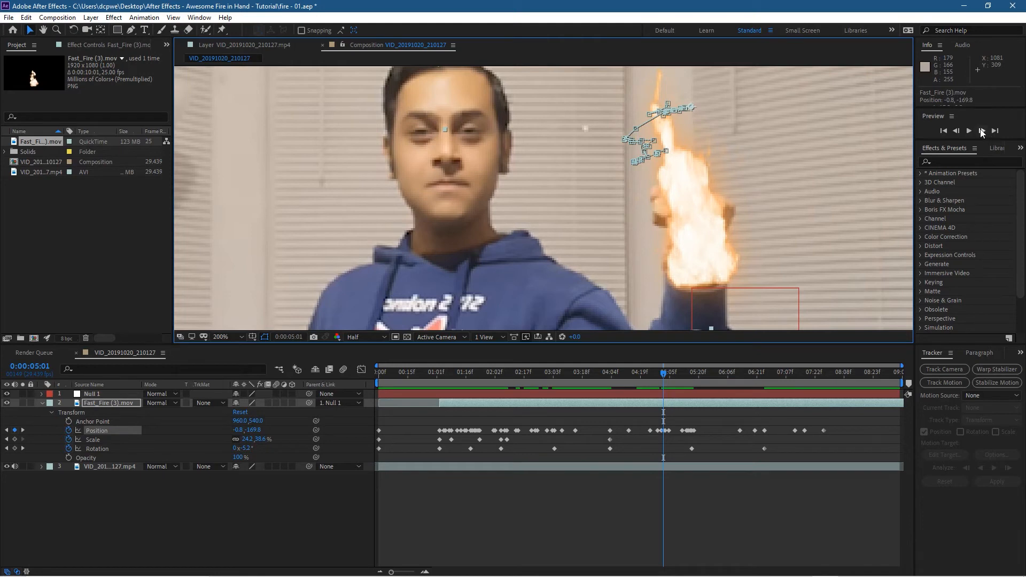
left_click(982, 131)
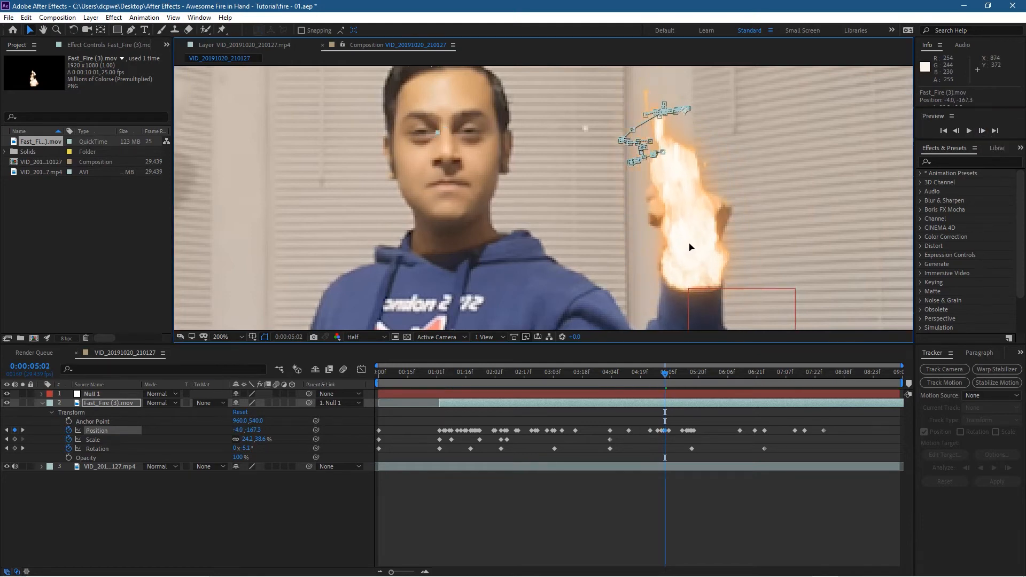
Keyframe the fire's position over the hand at 0:00:05:03, about -0.8, -168.0, and at 0:00:05:04, about -1.5, -165.8.
left_click(984, 130)
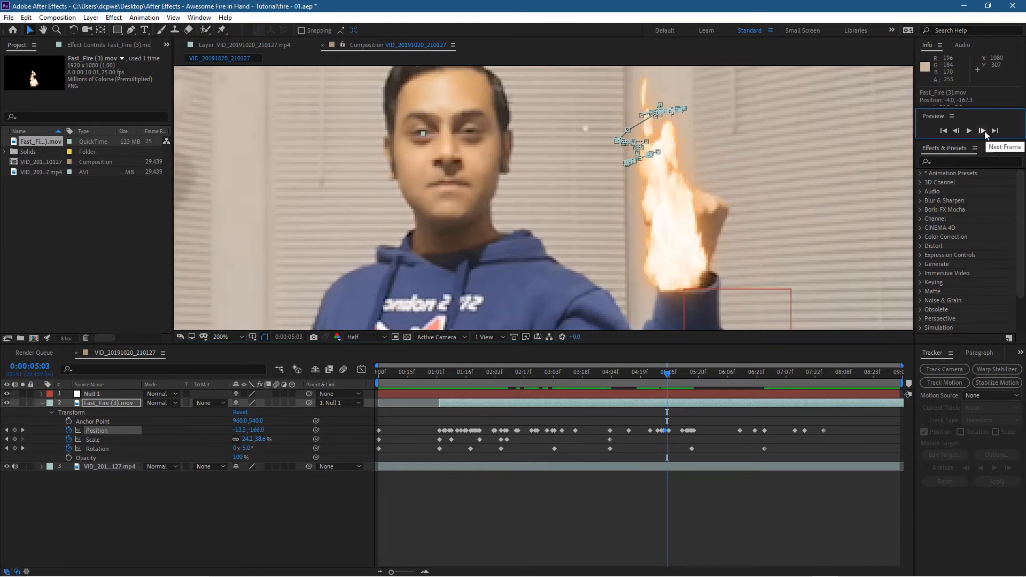
left_click_drag(674, 236, 688, 236)
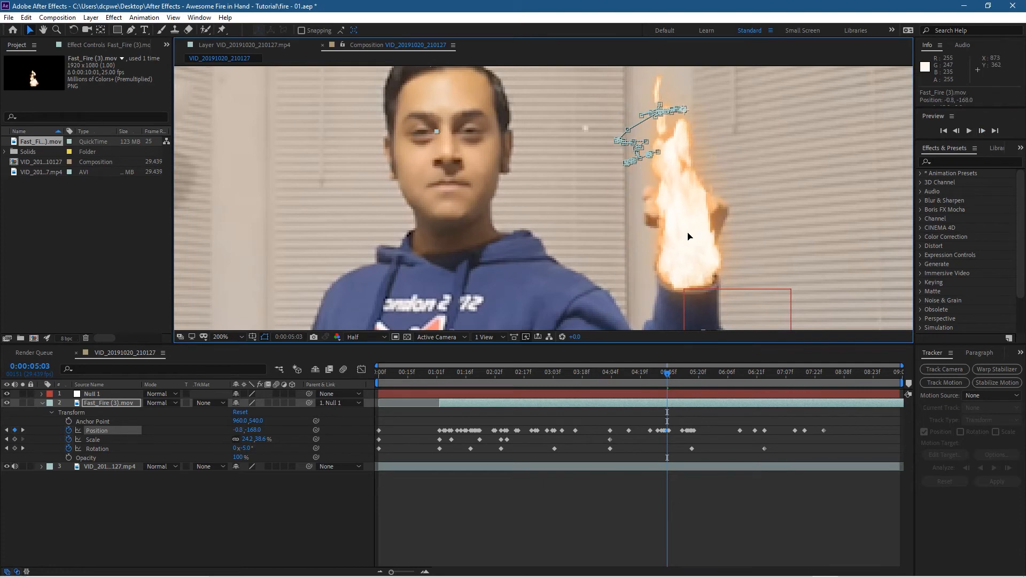
left_click(980, 133)
left_click_drag(660, 248, 683, 246)
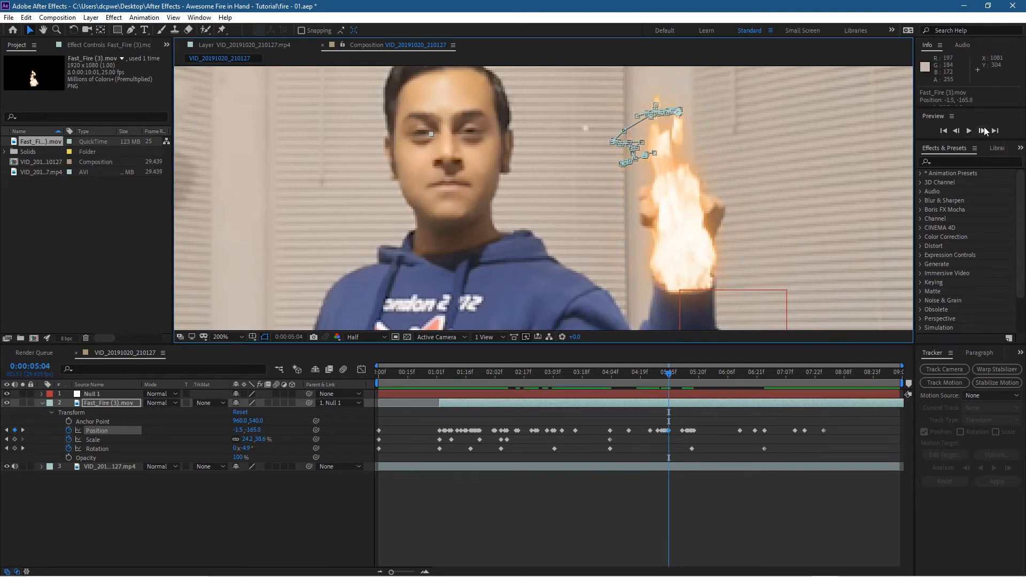
Keyframe the fire's position over the hand at 0:00:05:06, about -3.4, -166.2, and at 0:00:05:08, about 2.5, -167.1.
left_click(983, 131)
left_click(983, 131)
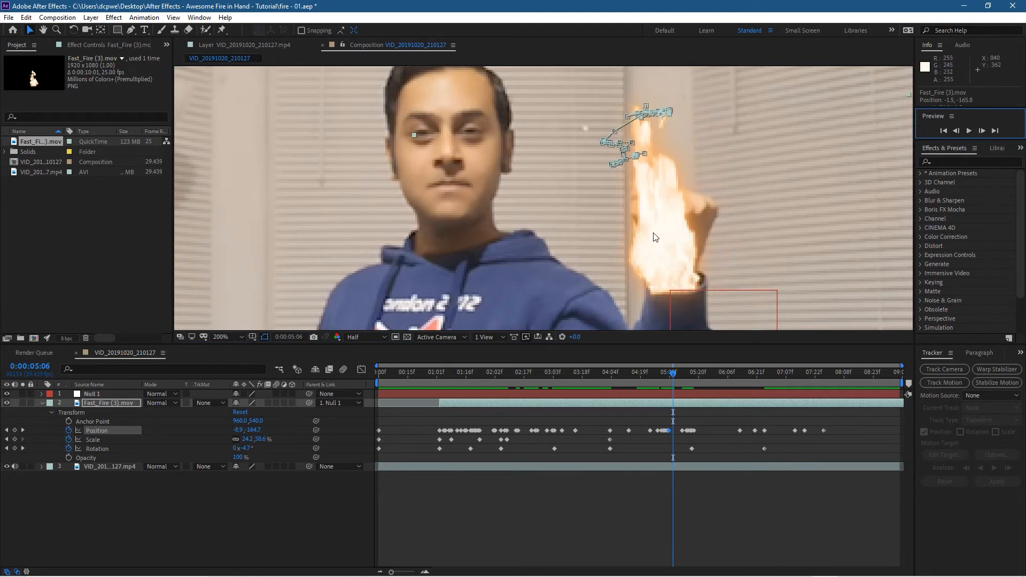
left_click_drag(654, 235, 660, 235)
left_click(982, 130)
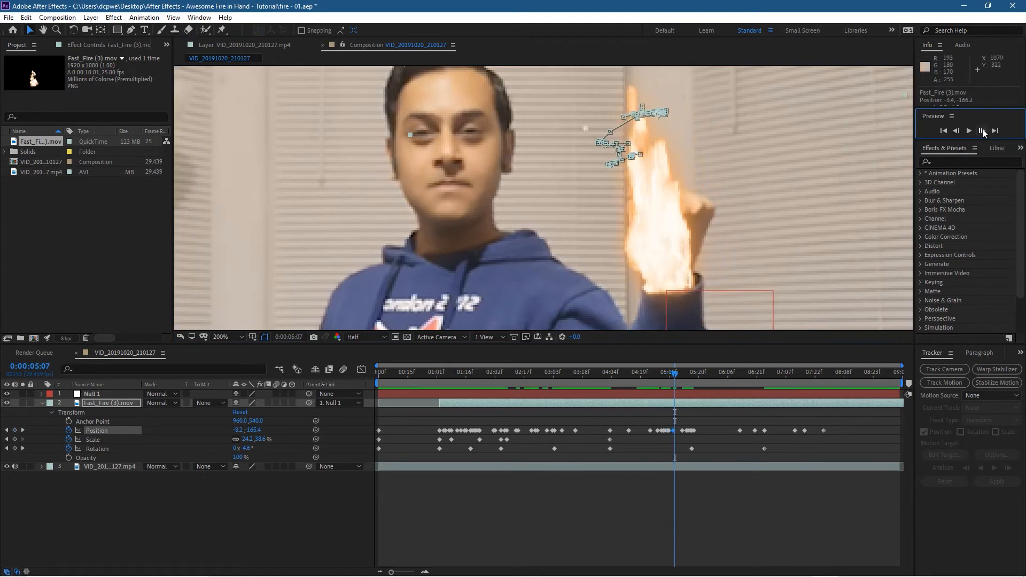
left_click(982, 129)
left_click_drag(651, 253, 666, 247)
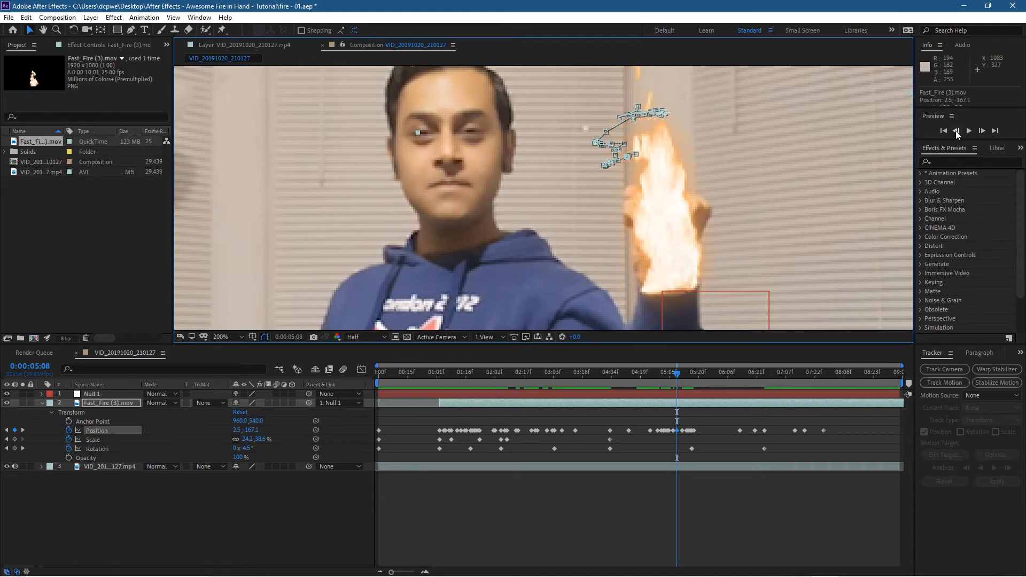
Keyframe the fire's position over the hand at 0:00:05:11, about -4.0, -166.2.
left_click(956, 131)
left_click(980, 130)
left_click(979, 130)
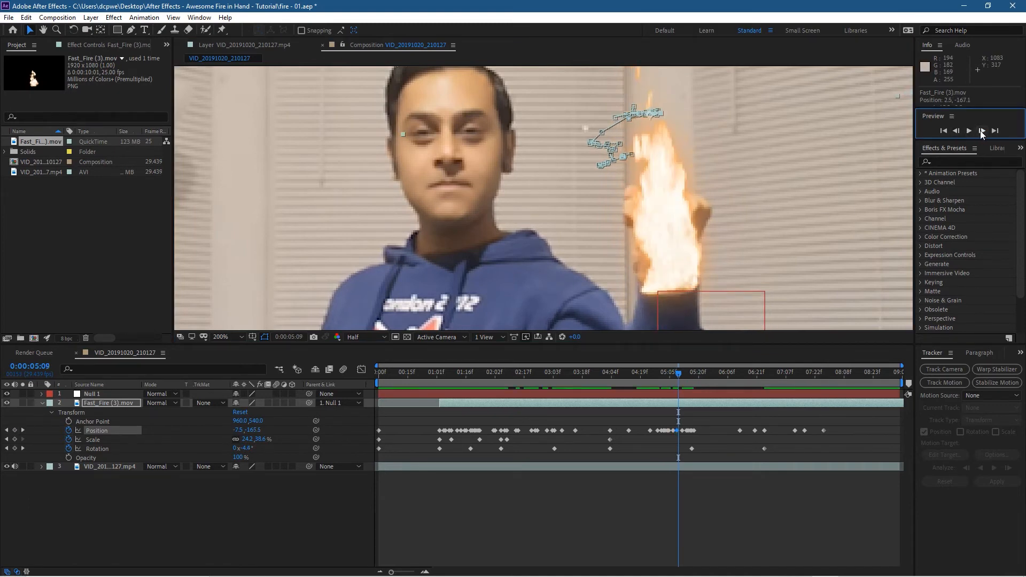
left_click(980, 131)
left_click_drag(651, 249, 667, 247)
left_click(981, 131)
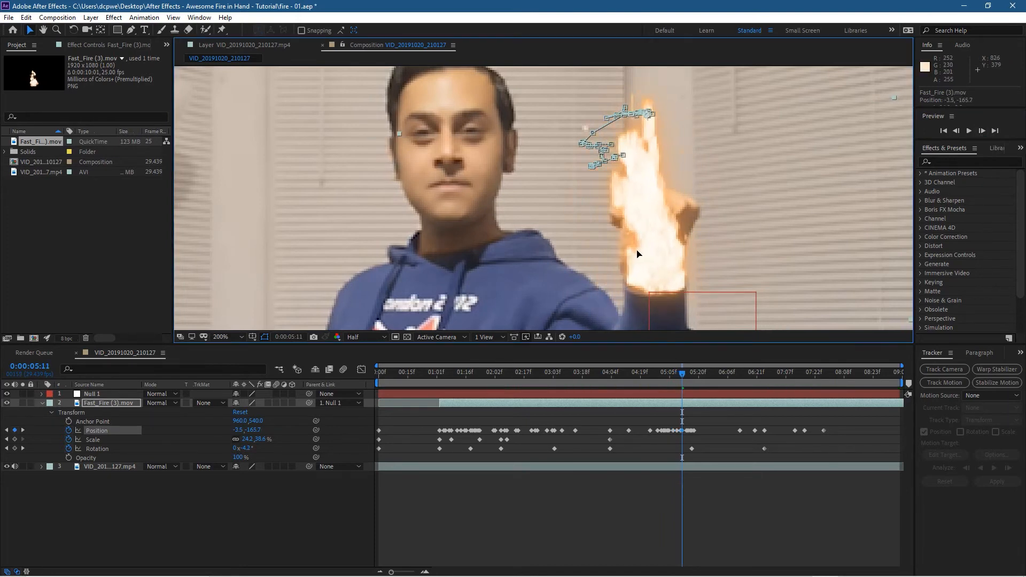
Keyframe the fire's position over the hand at 0:00:05:17, about -9.5, -168.3.
left_click(982, 131)
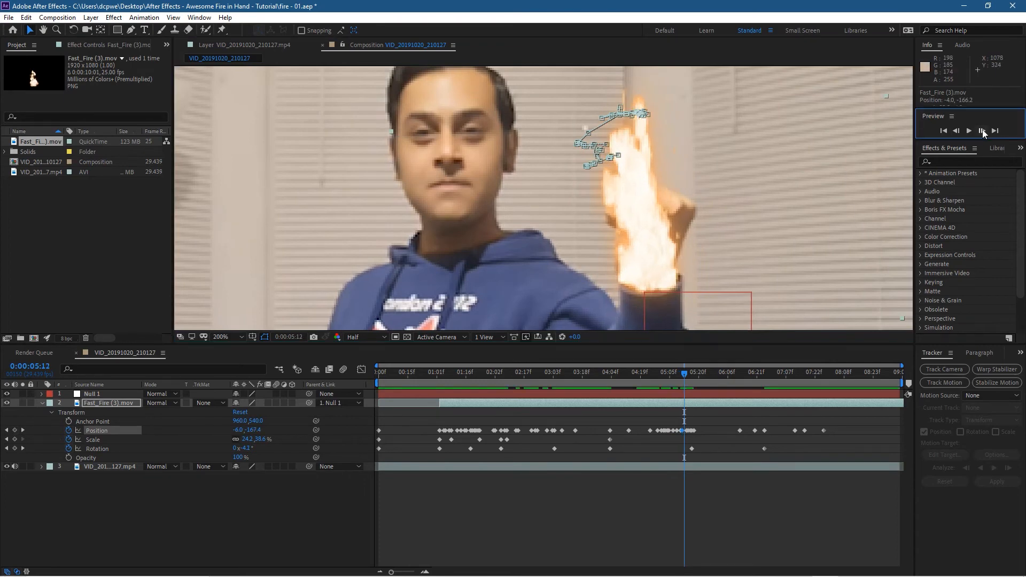
left_click(982, 130)
left_click(982, 131)
left_click(982, 131)
left_click(982, 131)
left_click(982, 131)
left_click(633, 251)
left_click_drag(632, 251, 640, 251)
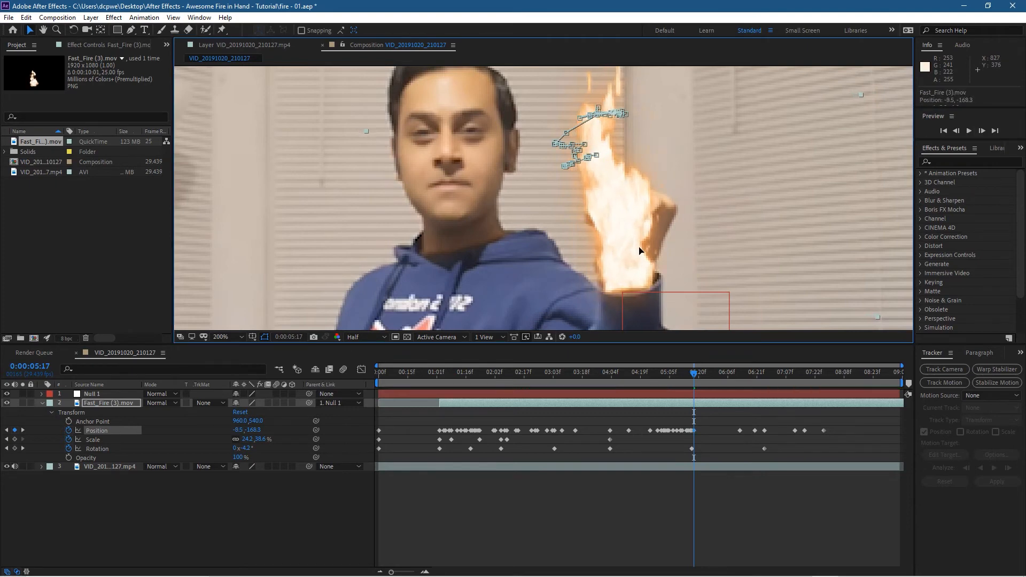
Keyframe the fire's position over the hand at 0:00:06:00, about -20.3, -166.2.
left_click(982, 131)
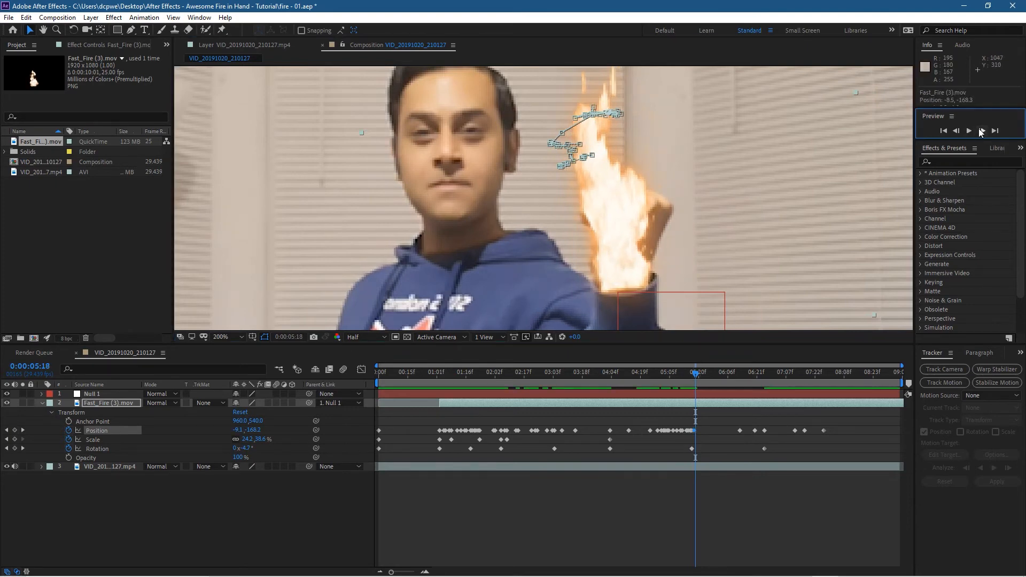
left_click(982, 131)
left_click(983, 130)
left_click(983, 131)
left_click(982, 130)
left_click(982, 131)
left_click(982, 130)
left_click(982, 131)
left_click(982, 131)
left_click(982, 131)
left_click(982, 131)
left_click(982, 131)
left_click(982, 131)
left_click_drag(598, 264, 592, 268)
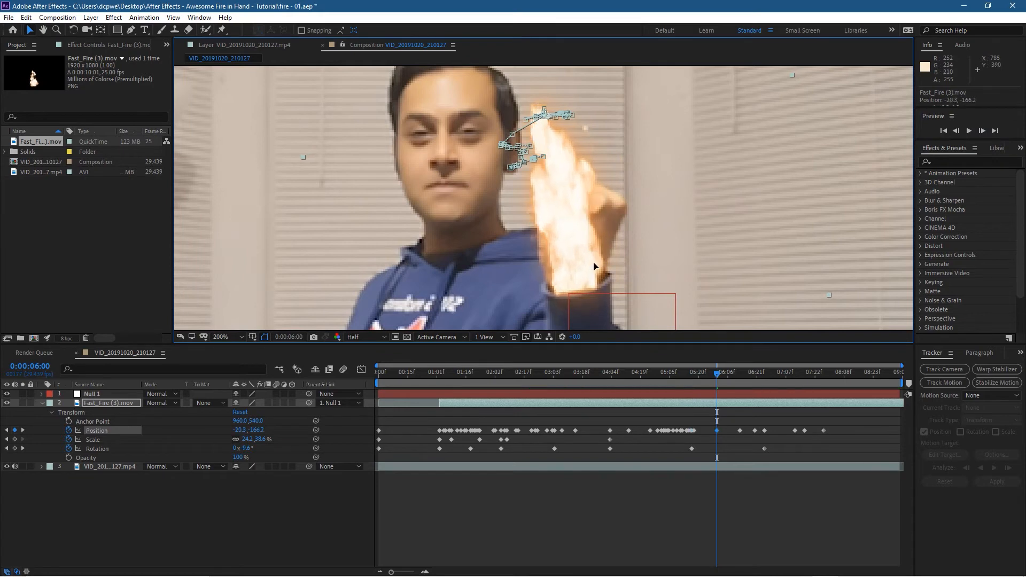
Keyframe the fire's position over the hand at 0:00:06:02, about -29.5, -164.9.
left_click(957, 131)
left_click(983, 131)
left_click(983, 130)
left_click(983, 130)
left_click(983, 130)
left_click(983, 131)
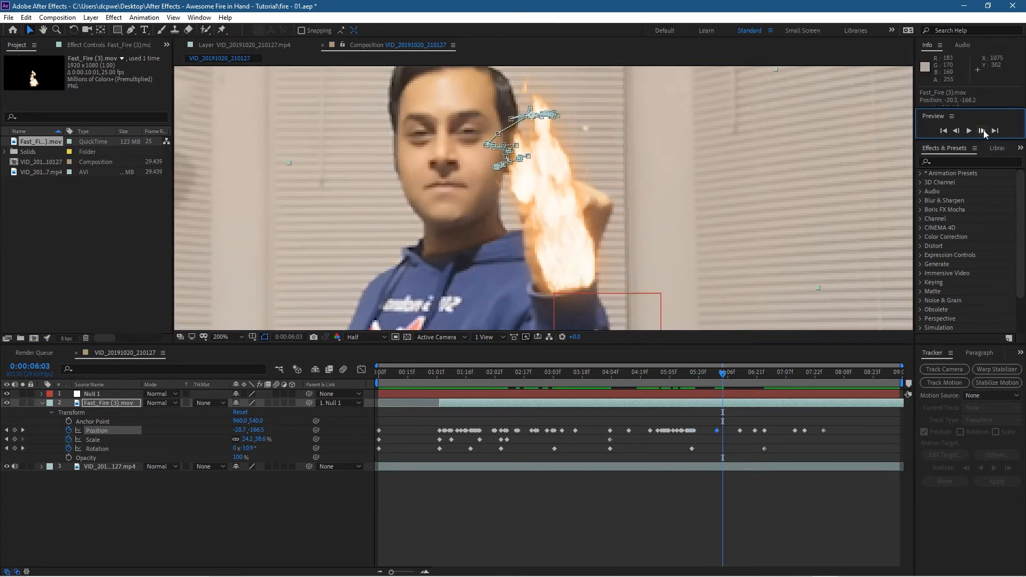
left_click(956, 132)
left_click_drag(593, 251, 581, 252)
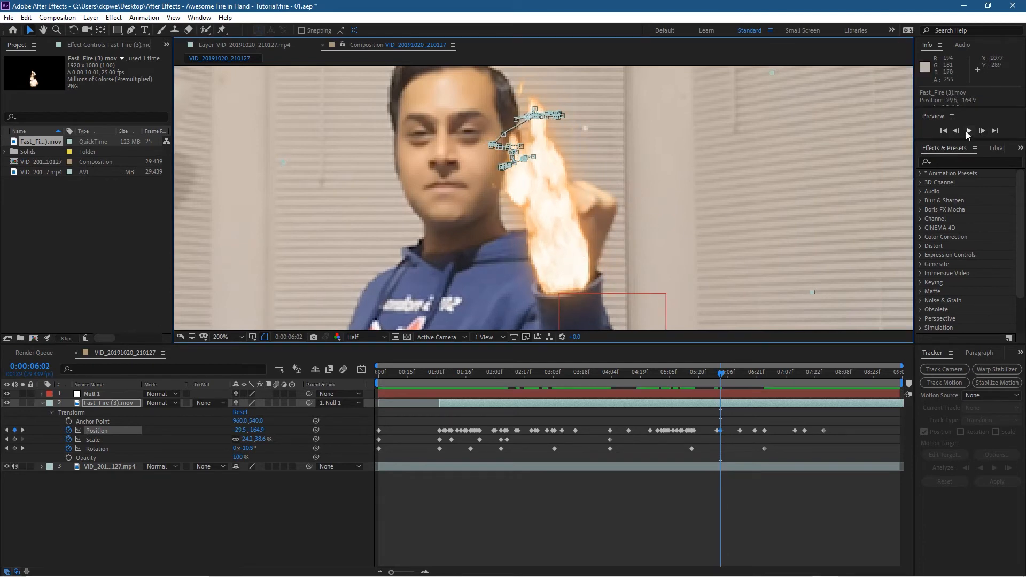
Keyframe the fire's position over the hand at 0:00:06:08, about -33.5, -165.3.
left_click(983, 130)
left_click(982, 130)
left_click(982, 130)
left_click(983, 131)
left_click(983, 130)
left_click(983, 130)
left_click_drag(569, 235, 547, 241)
Keyframe the fire's position over the hand at 0:00:06:10 (about -36.3, -163.8), 0:00:06:11 and 0:00:06:12 (about -38.0, -164.3).
left_click(983, 131)
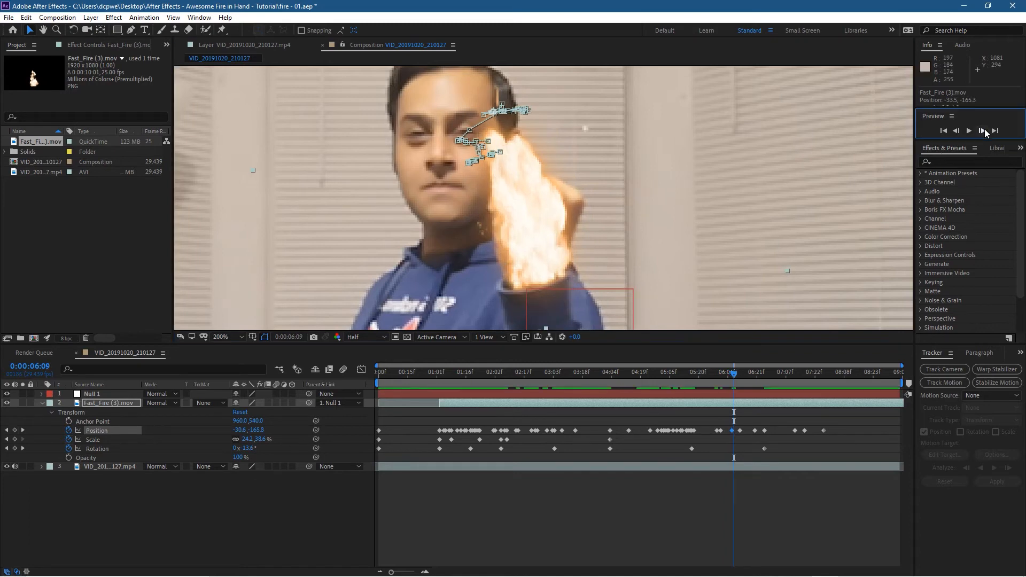
left_click(984, 129)
left_click_drag(555, 246, 548, 243)
left_click(977, 132)
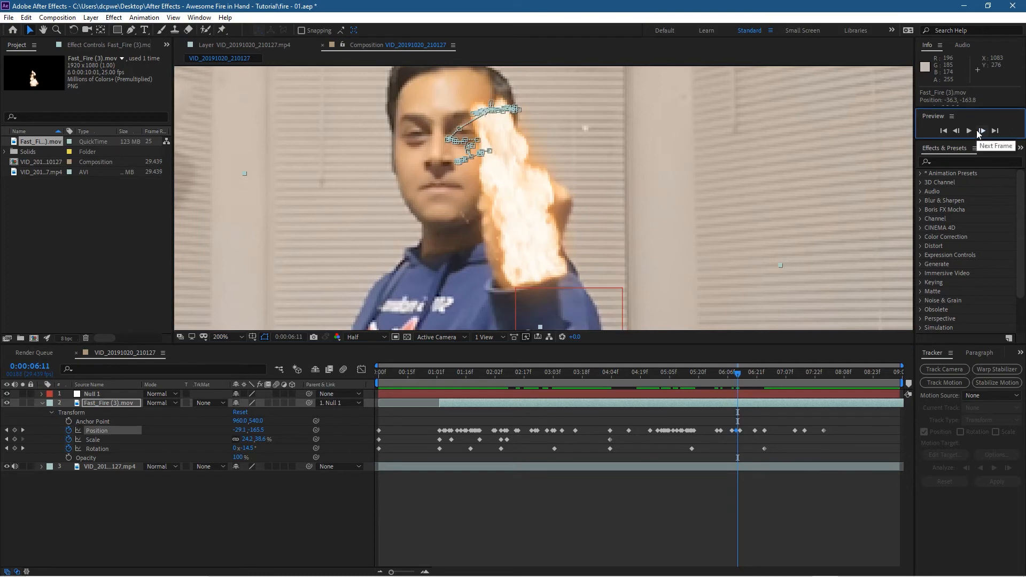
left_click_drag(527, 248, 524, 249)
left_click(982, 130)
left_click_drag(532, 248, 523, 250)
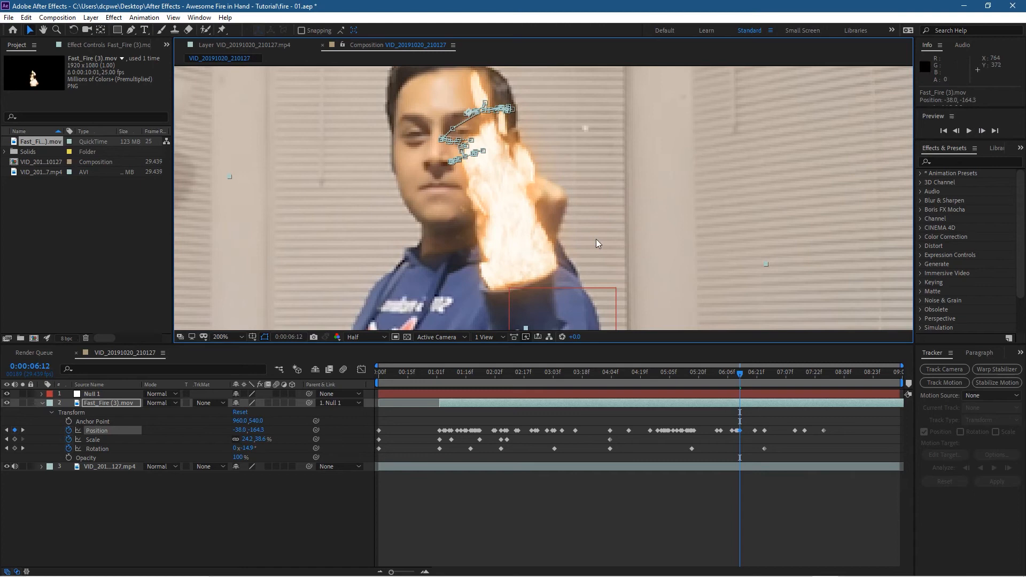
Keyframe the fire's position over the hand at 0:00:06:17 and at 0:00:06:18, about -49.6, -161.8.
left_click(982, 131)
left_click(982, 131)
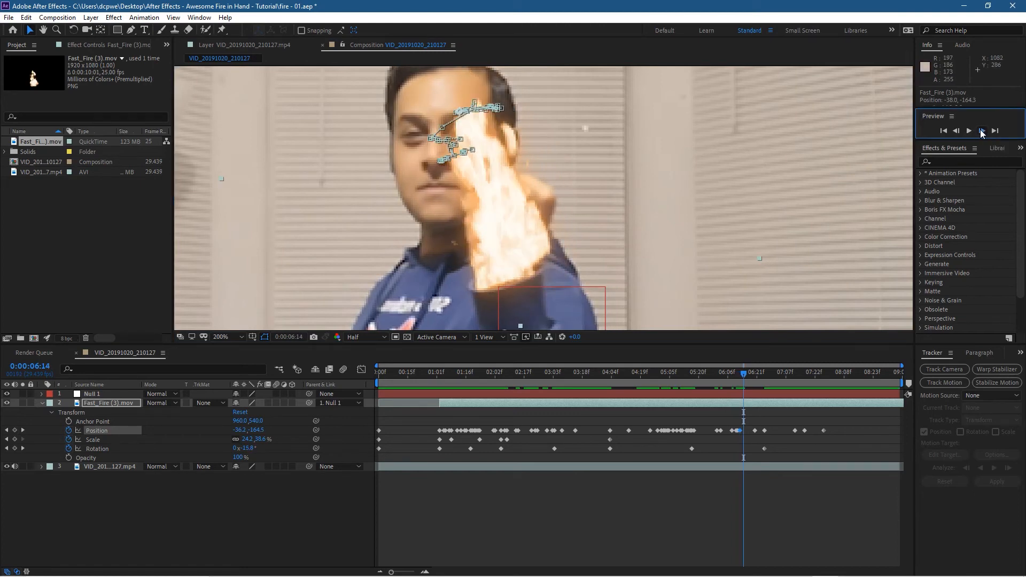
left_click(982, 131)
left_click(982, 131)
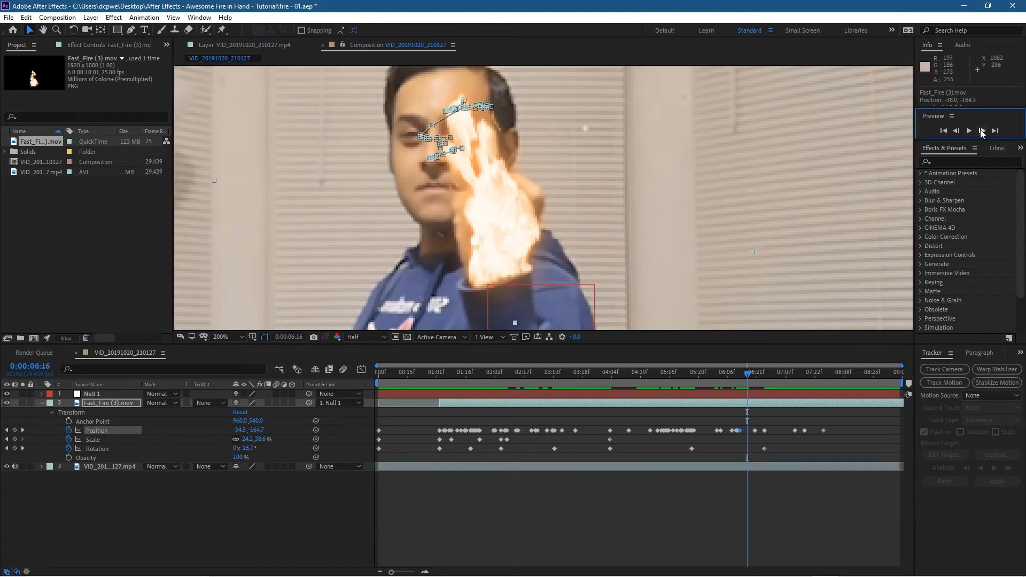
left_click(982, 131)
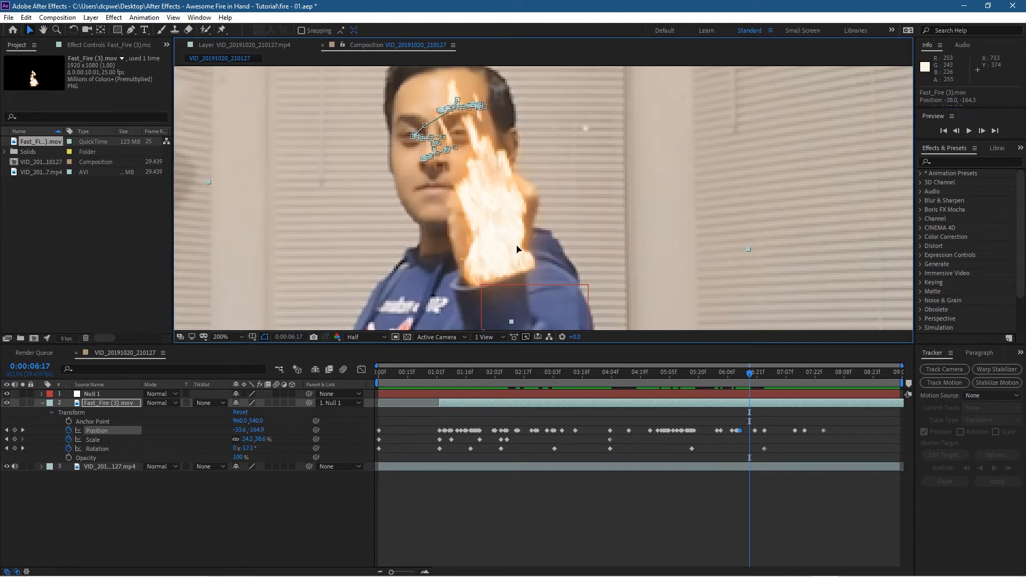
left_click_drag(517, 245, 503, 251)
left_click(982, 131)
left_click_drag(501, 251, 491, 253)
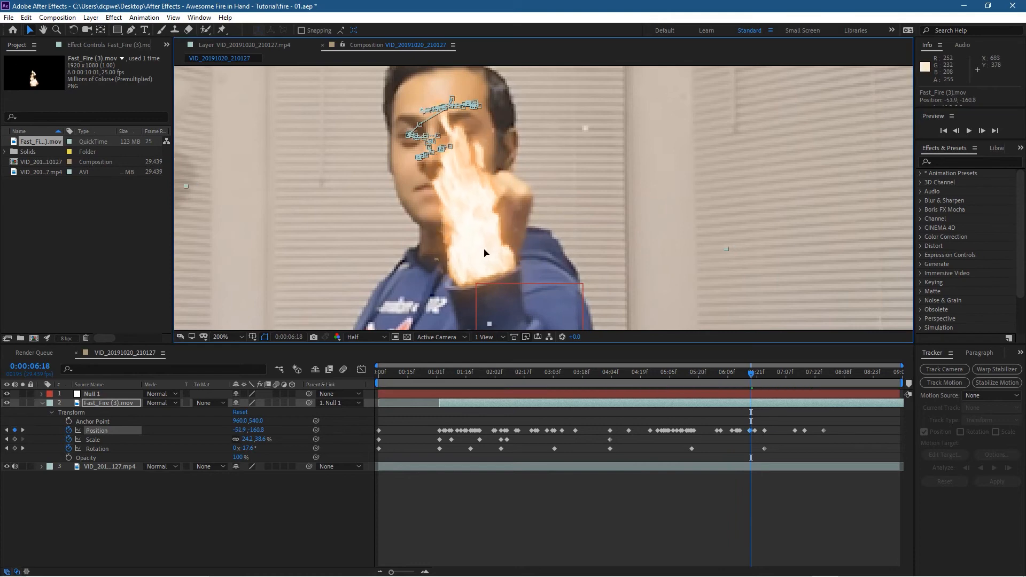
Keyframe the fire's position over the hand at 0:00:06:19 (about -51.7, -159.0), 0:00:06:20 (about -53.5, -157.3) and 0:00:06:21 (about -41.4, -164.0).
left_click(982, 131)
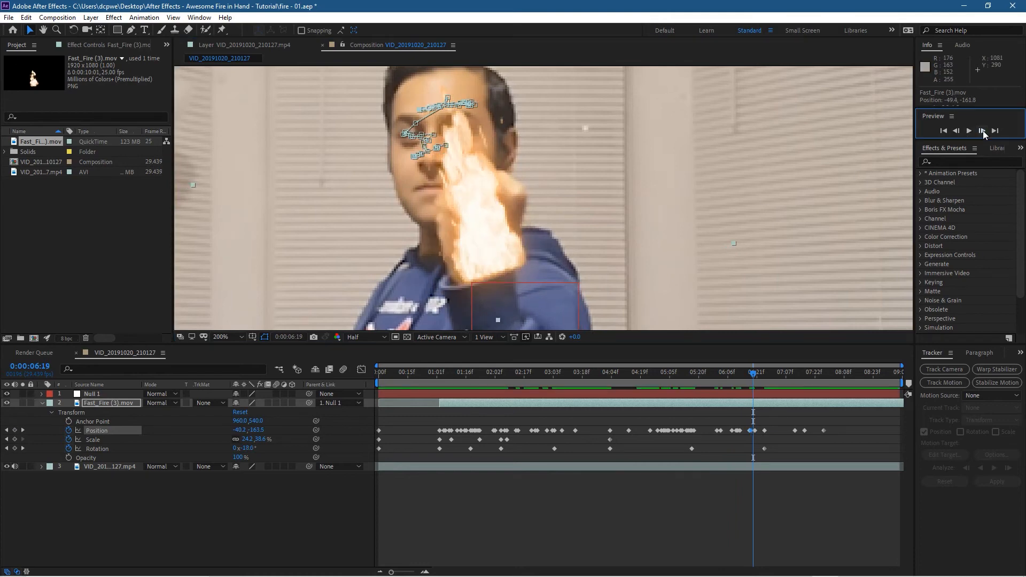
left_click_drag(467, 247, 463, 249)
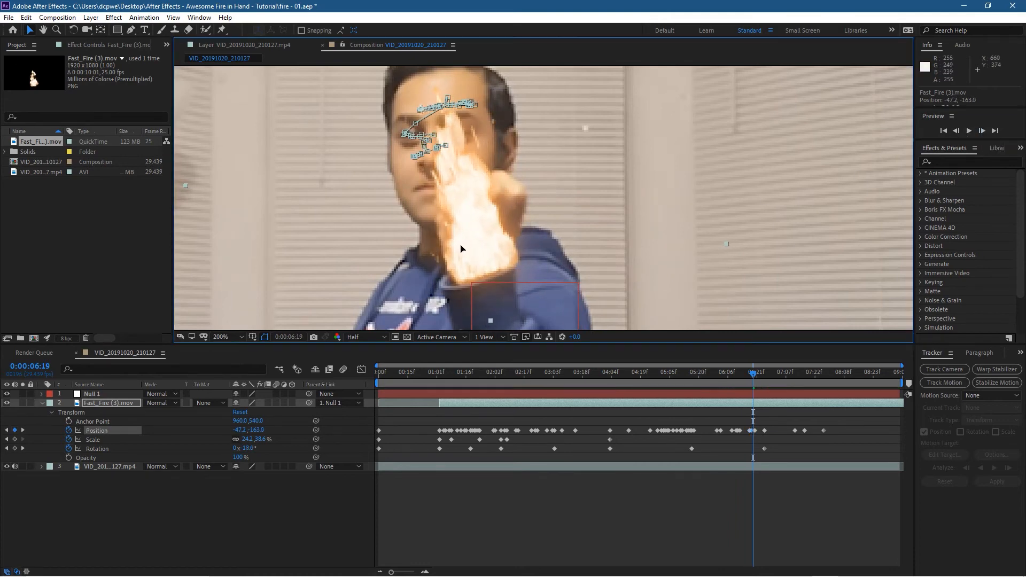
left_click(982, 131)
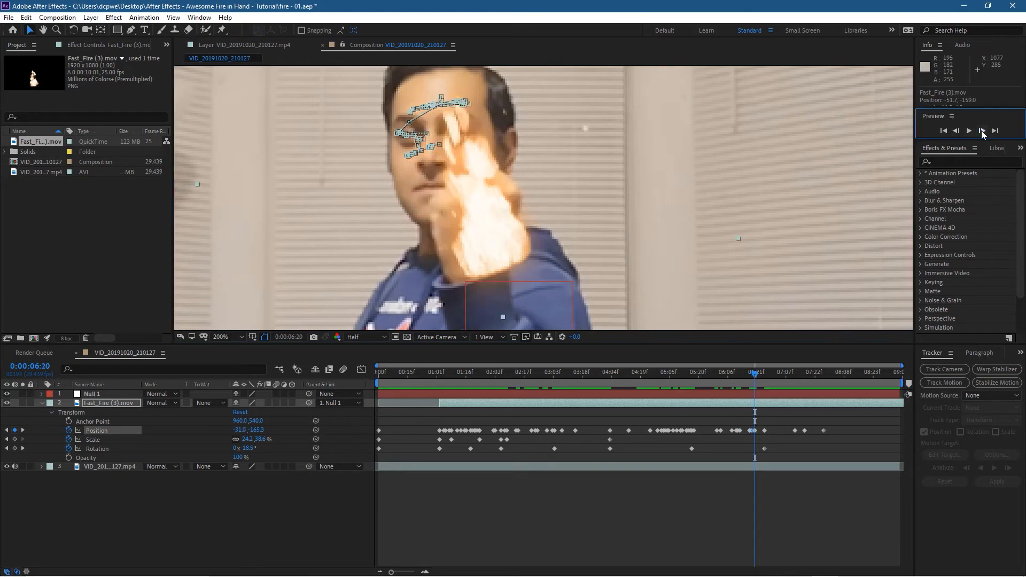
left_click_drag(521, 234, 472, 246)
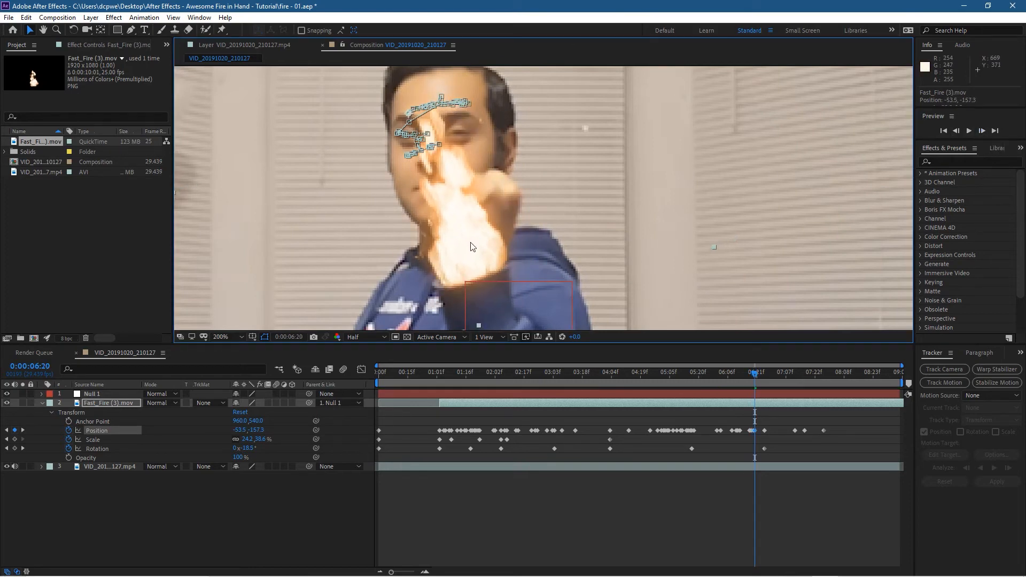
left_click(981, 131)
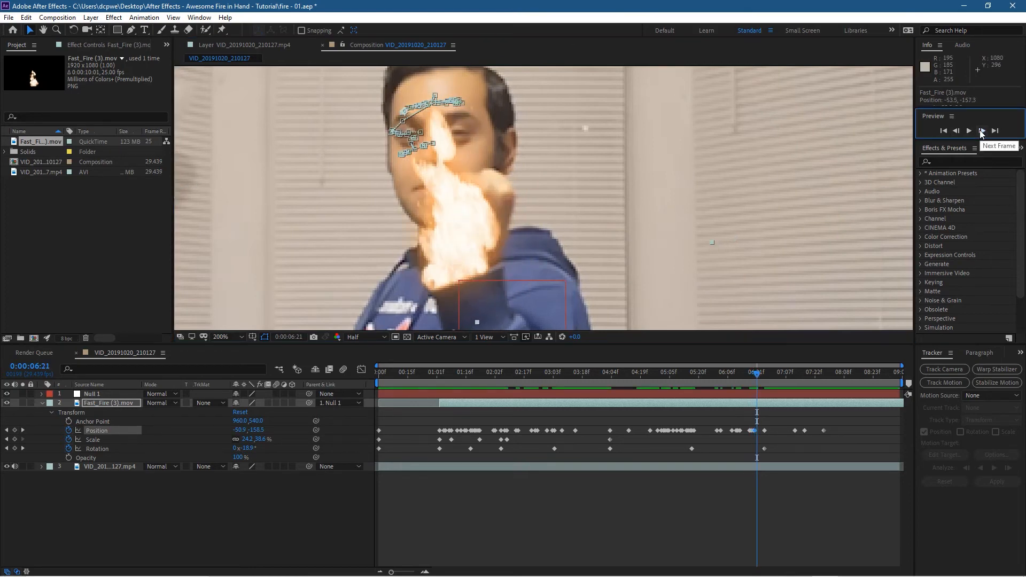
left_click_drag(469, 229, 465, 231)
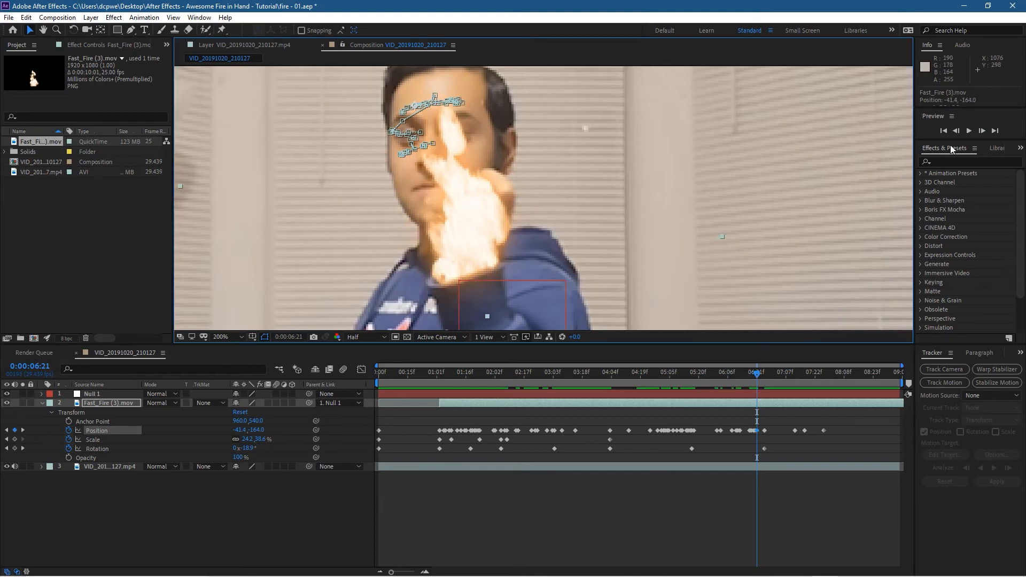
Check the fire frame by frame and keyframe its position over the hand at 0:00:07:07, about -45.4, -163.0.
left_click(981, 130)
left_click(981, 131)
left_click(981, 130)
left_click(980, 131)
left_click(981, 131)
left_click(981, 130)
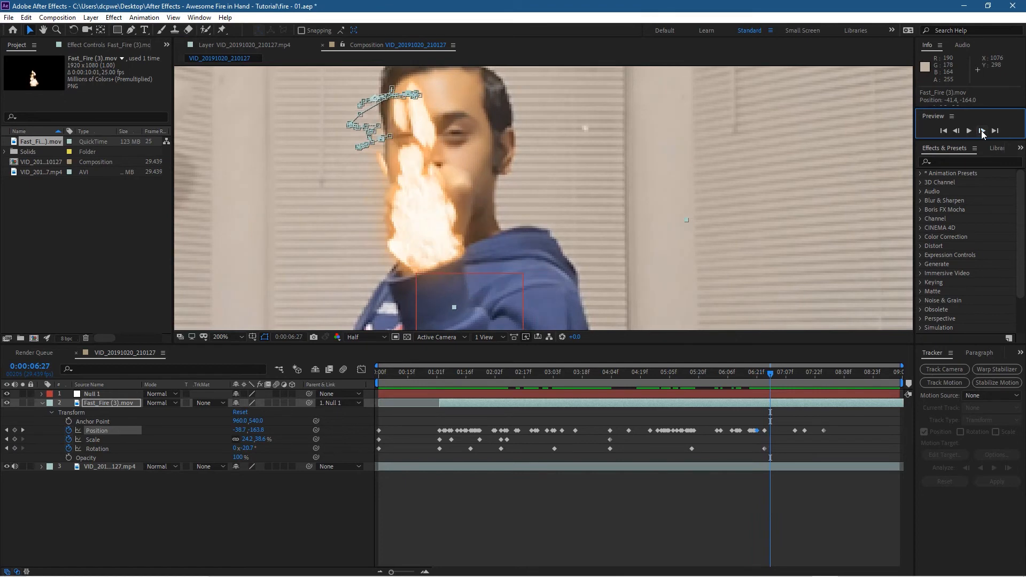
left_click(981, 130)
left_click(981, 130)
left_click(981, 131)
left_click(981, 130)
left_click(981, 131)
left_click(981, 130)
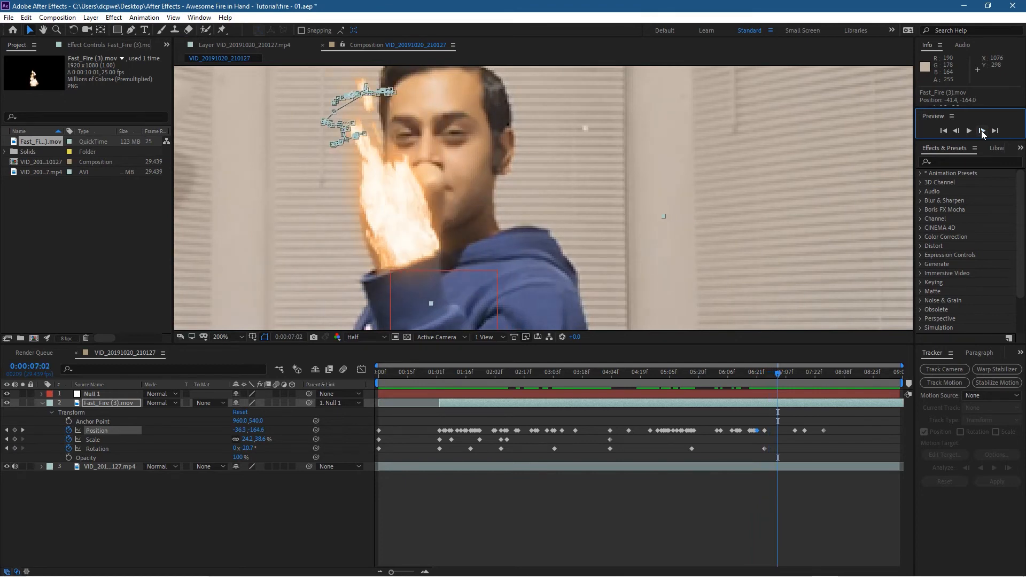
left_click(981, 131)
left_click(981, 130)
left_click(981, 131)
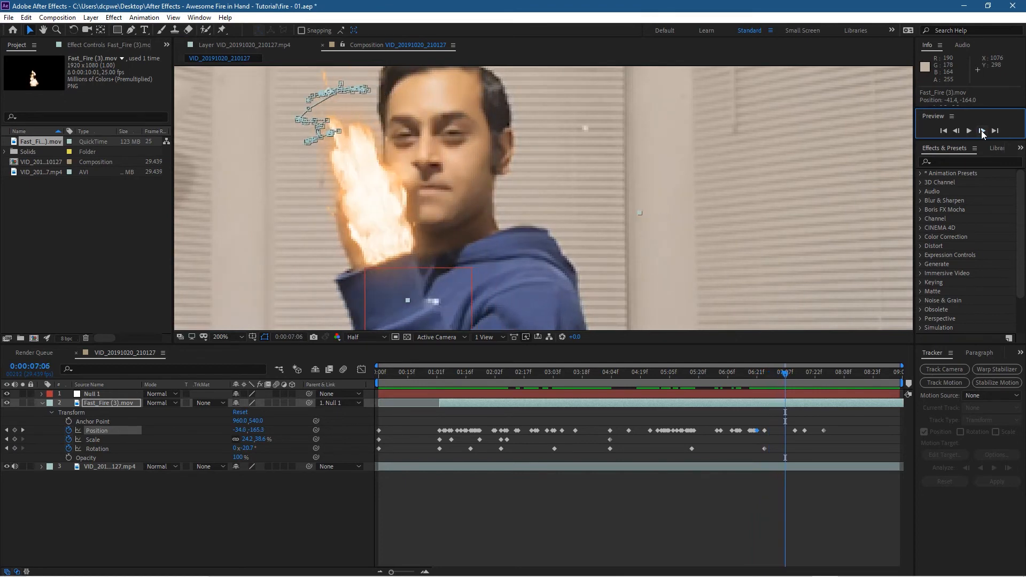
left_click(981, 131)
left_click_drag(420, 232, 381, 237)
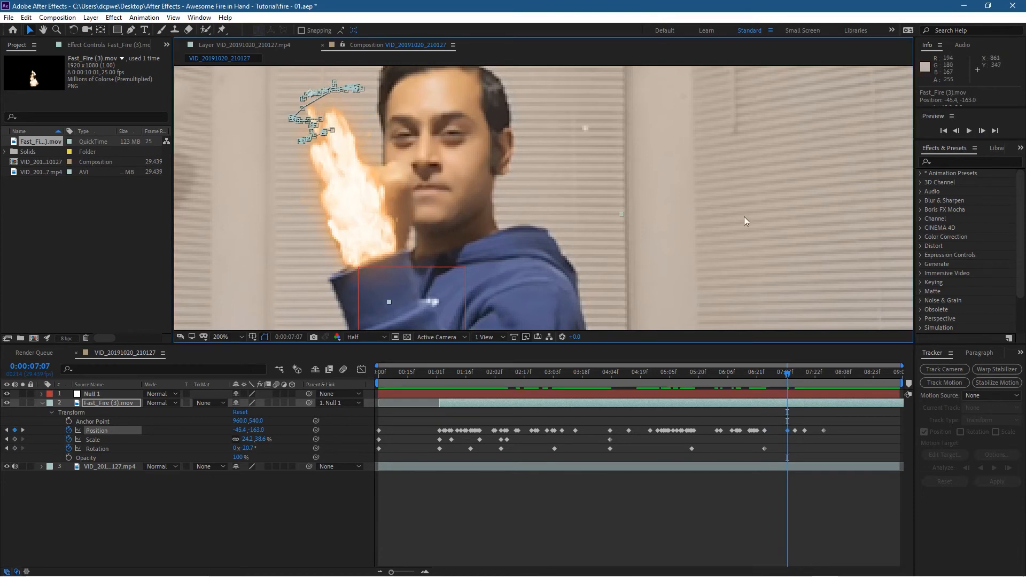
Keyframe the fire's position over the hand at 0:00:08:01, about -28.0, -171.3, and at 0:00:08:00, about -29.7, -170.9.
left_click(981, 130)
left_click(981, 130)
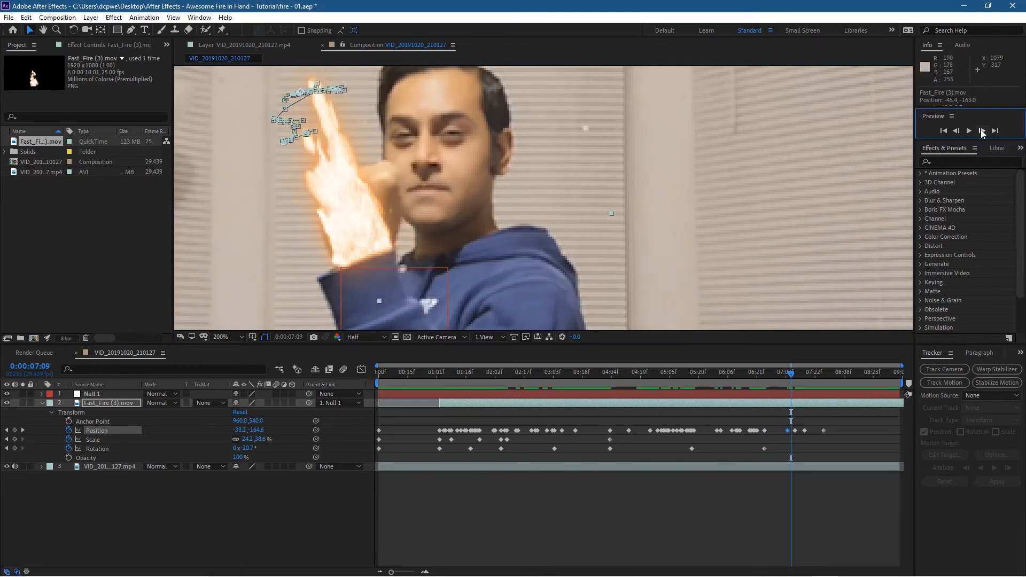
left_click(981, 131)
left_click(981, 131)
left_click(981, 130)
left_click(981, 131)
left_click(981, 130)
left_click(981, 131)
left_click(981, 130)
left_click(981, 130)
left_click(981, 130)
left_click(981, 131)
left_click(981, 131)
left_click(981, 131)
left_click(981, 130)
left_click(981, 131)
left_click(981, 131)
left_click(981, 130)
left_click(981, 131)
left_click(981, 130)
left_click(981, 131)
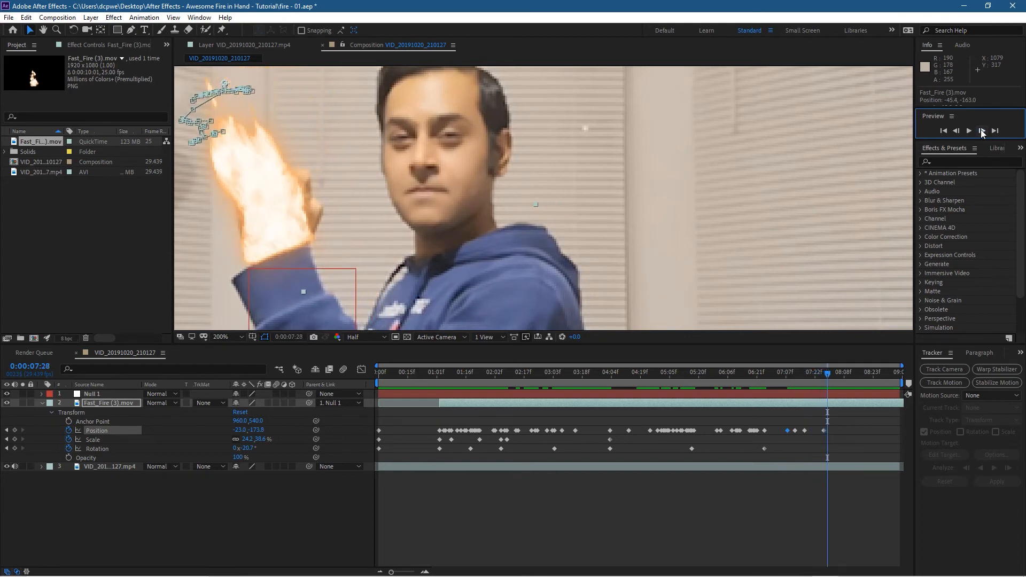
left_click(981, 130)
left_click(981, 131)
left_click(981, 131)
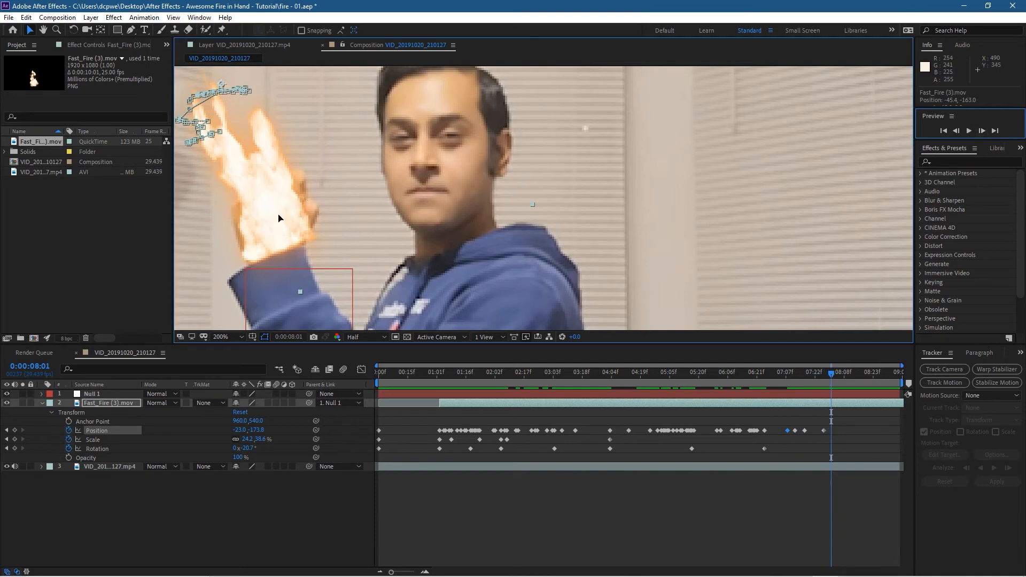
left_click_drag(280, 218, 270, 222)
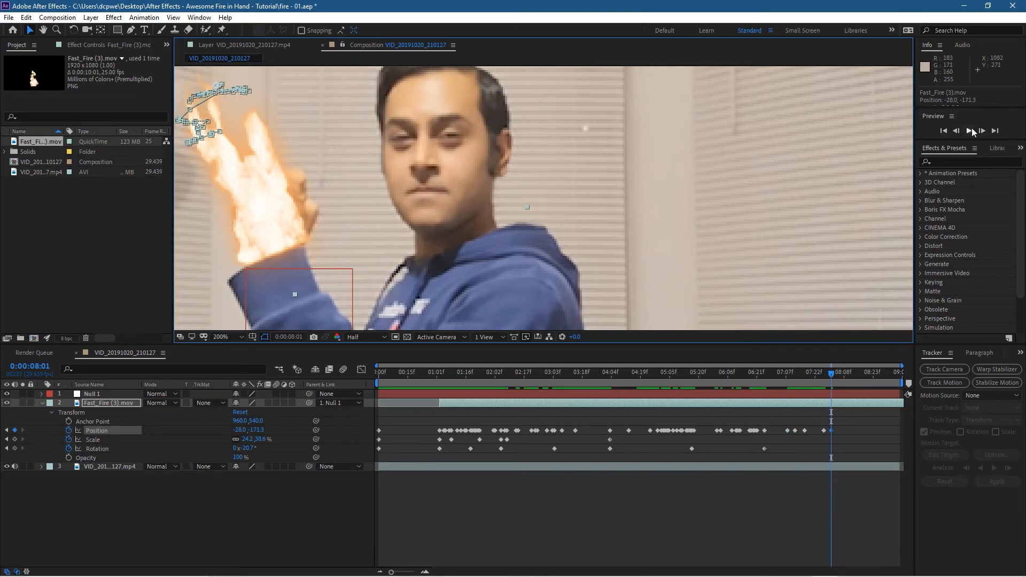
left_click(956, 131)
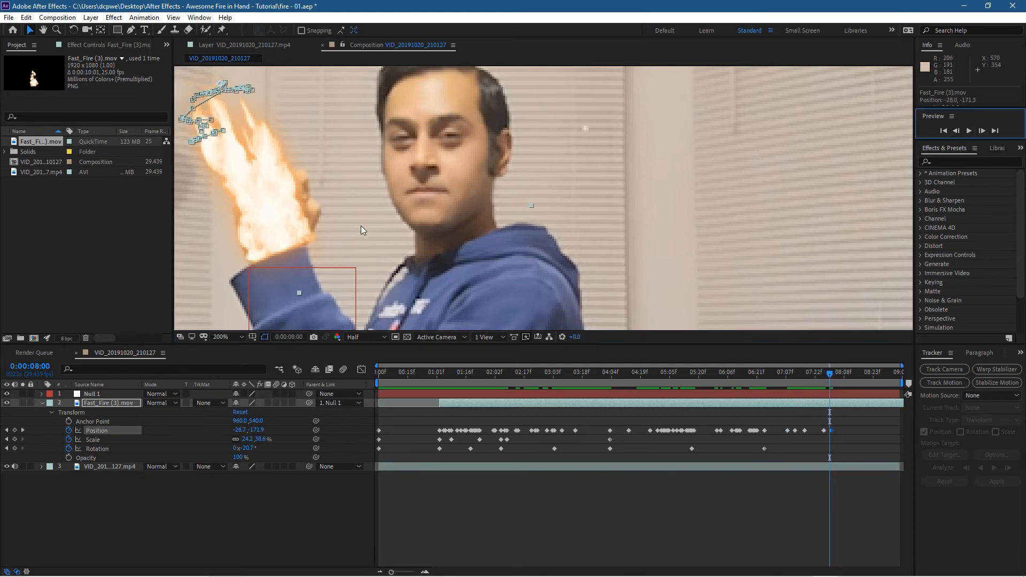
left_click_drag(293, 236, 289, 241)
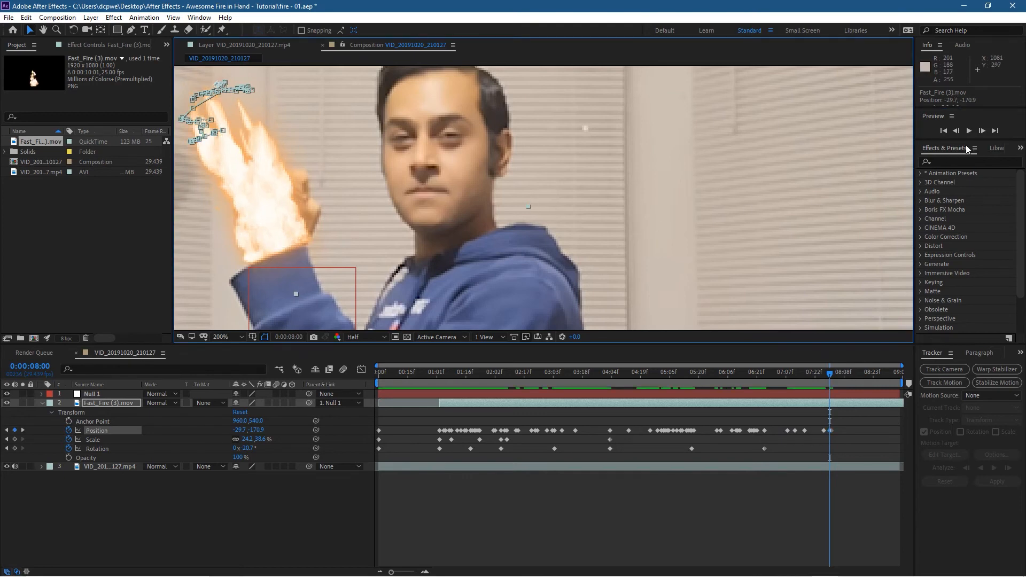
Examine frame by frame how well the fire follows the hand from 0:00:08:00 to 0:00:08:09.
left_click(983, 131)
left_click(983, 130)
left_click(983, 130)
left_click(984, 130)
left_click(983, 130)
left_click(983, 130)
left_click(983, 130)
left_click(983, 131)
left_click(983, 130)
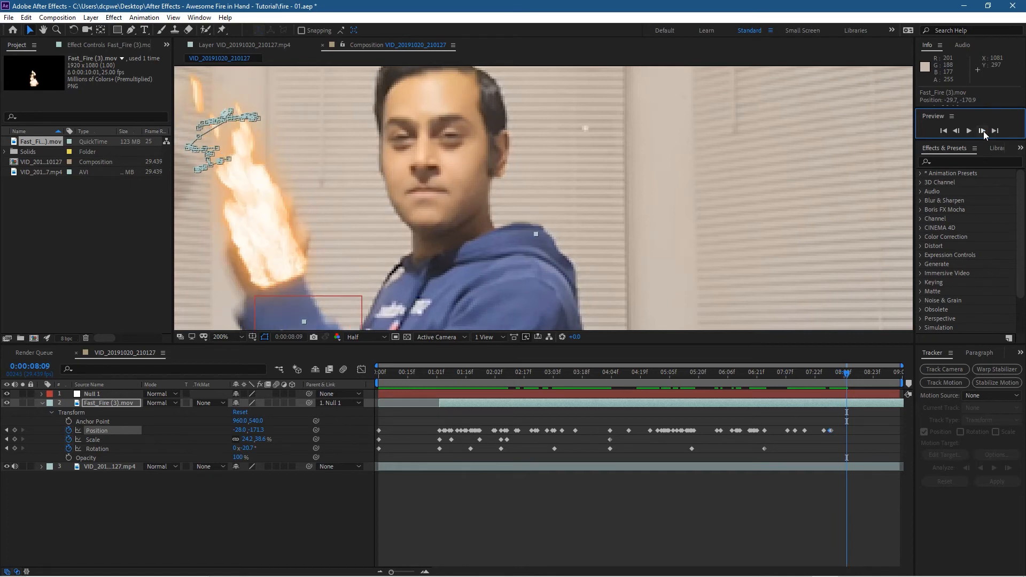
left_click(955, 130)
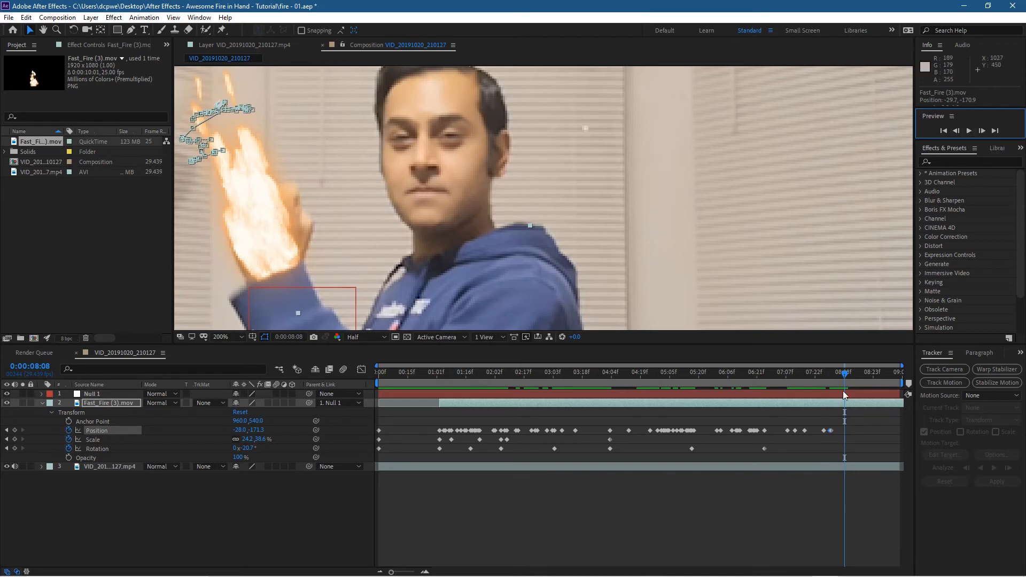
Return the playhead to the start of the composition at 0:00:00:00.
left_click_drag(847, 374, 829, 377)
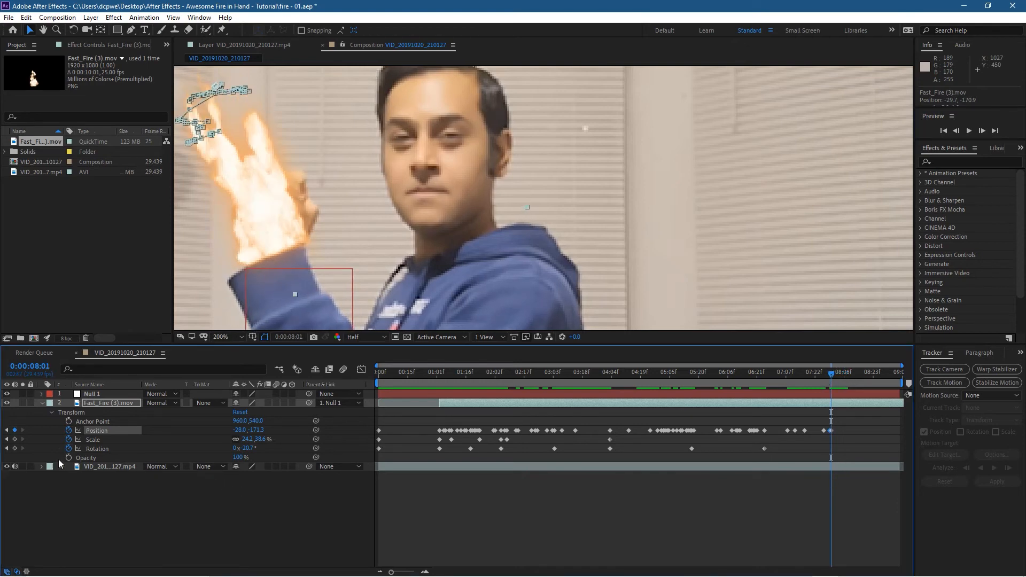
left_click_drag(835, 374, 381, 431)
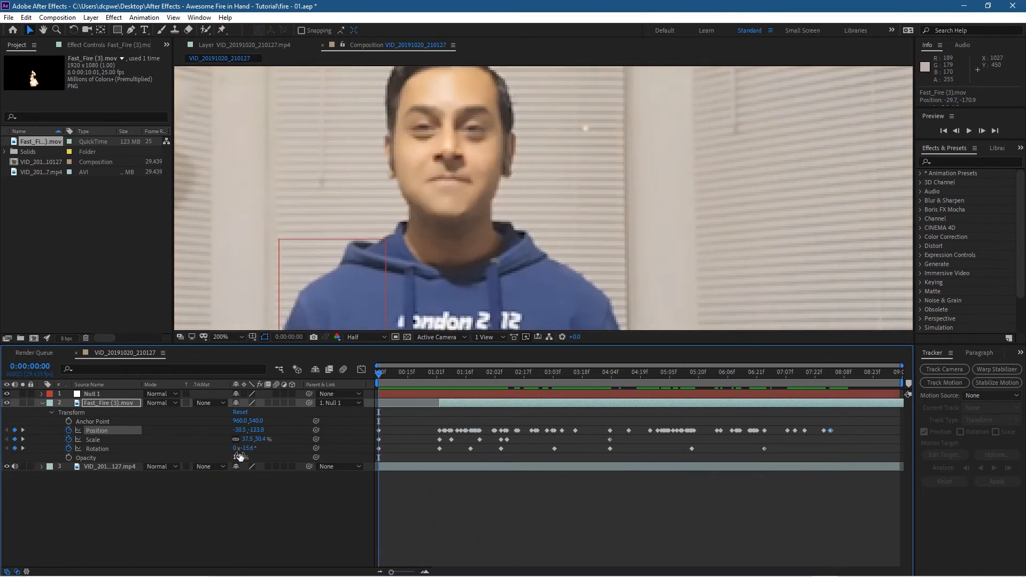
Keyframe the fire's position over the hand at 0:00:08:09, about -34.0, -162.8.
left_click_drag(379, 373, 847, 403)
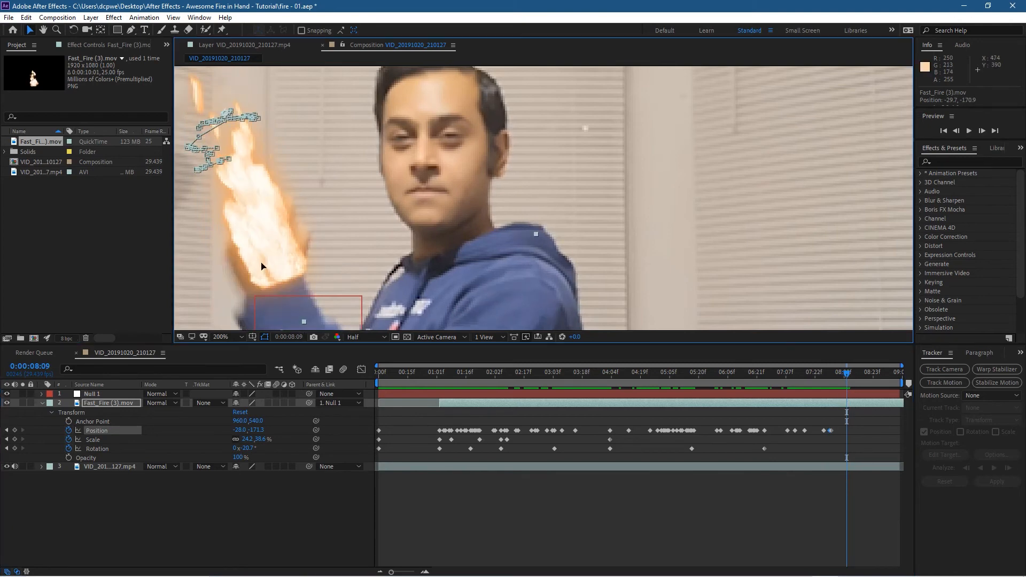
left_click_drag(275, 268, 269, 277)
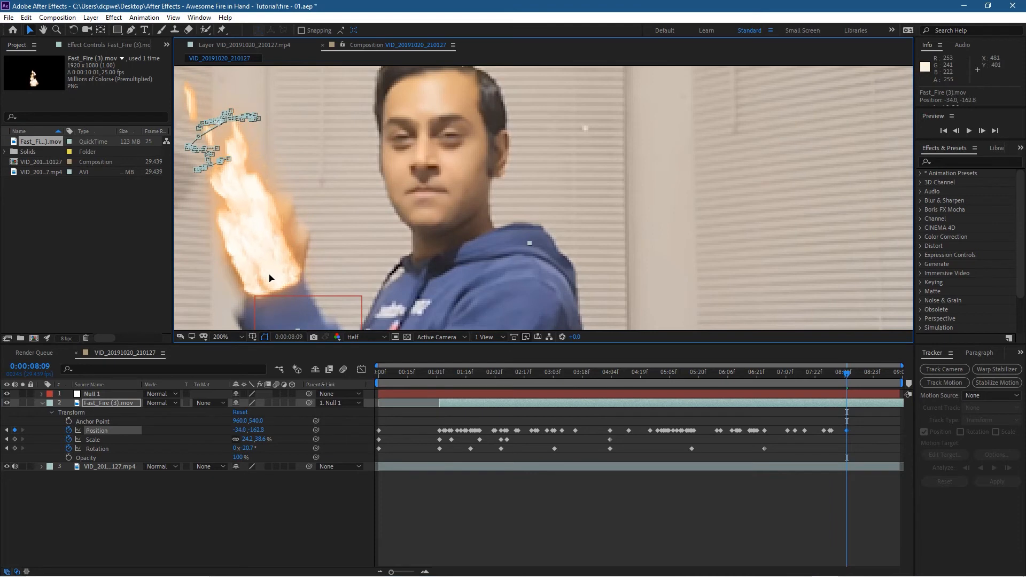
left_click_drag(238, 458, 139, 458)
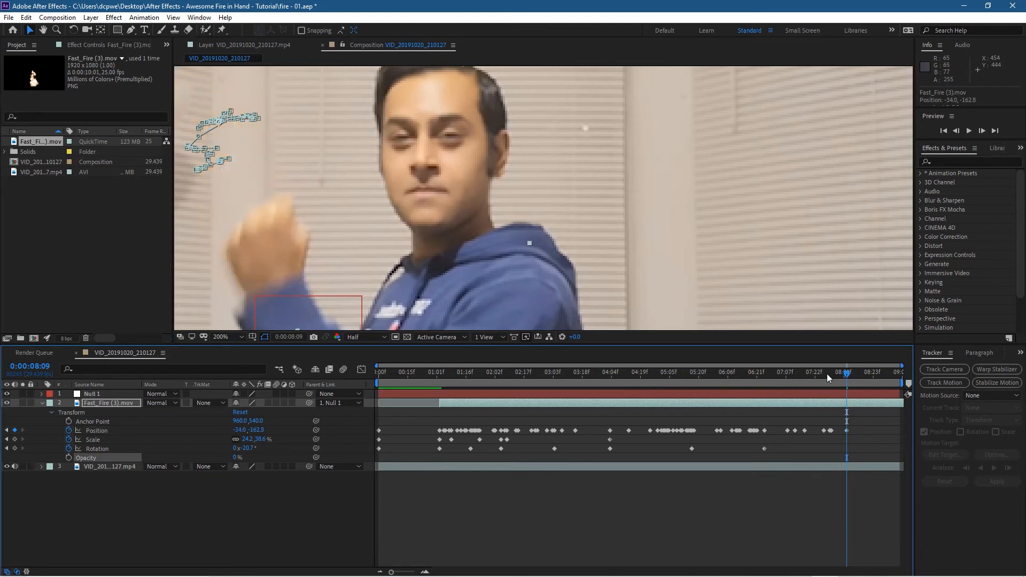
left_click_drag(844, 376, 377, 428)
left_click_drag(234, 457, 295, 453)
left_click_drag(380, 379, 845, 387)
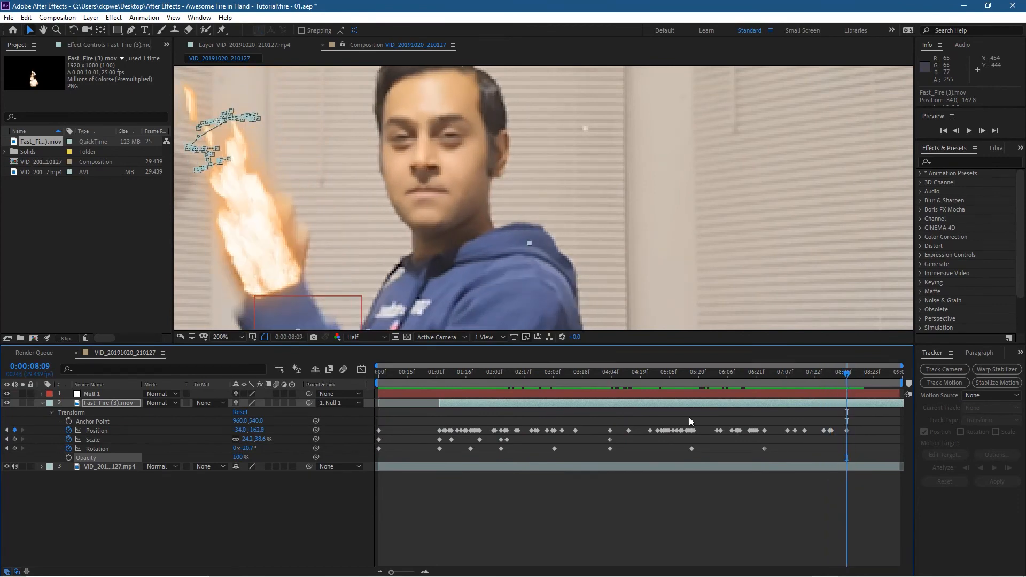
Turn on opacity keyframing for the fire layer, with 0% at 0:00:08:09 and 100% at 0:00:00:00.
left_click(69, 458)
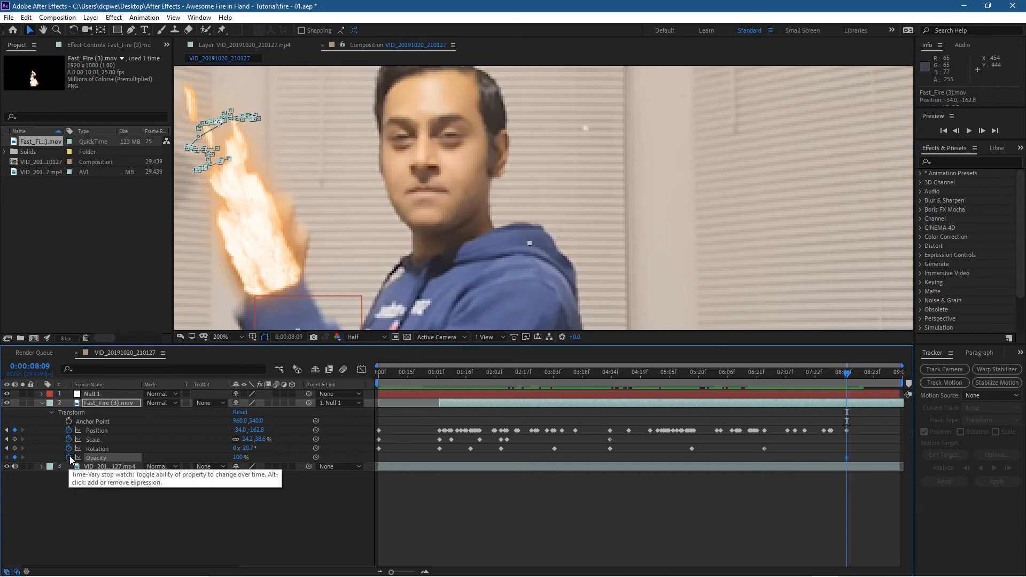
left_click_drag(237, 462, 121, 459)
left_click_drag(848, 375, 426, 375)
key("Home")
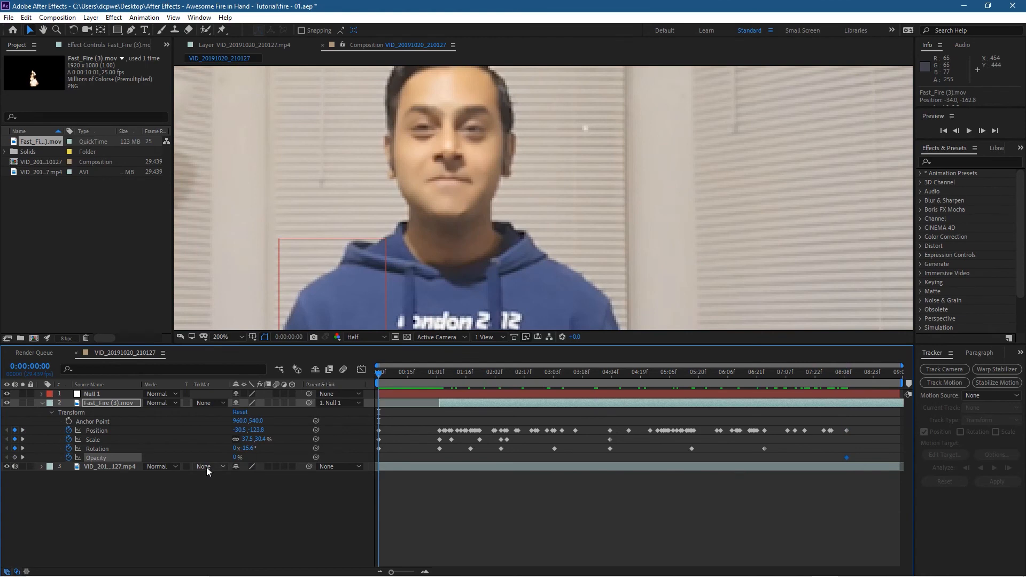
left_click_drag(235, 458, 382, 453)
Keyframe the fire's opacity at 100% at 0:00:08:01 and return the playhead to 0:00:00:00.
left_click_drag(389, 371, 637, 376)
left_click_drag(707, 375, 834, 375)
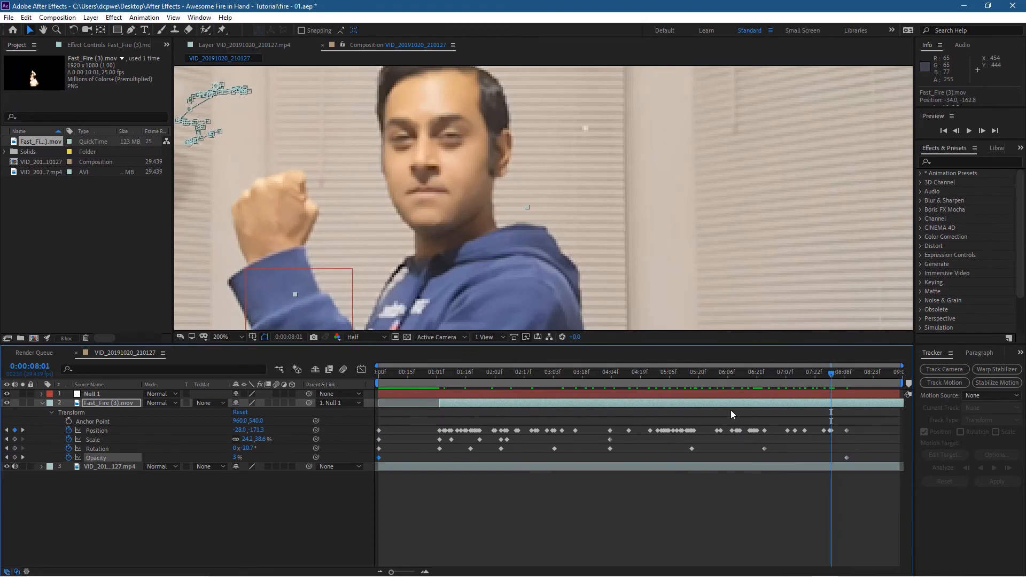
left_click_drag(235, 459, 292, 459)
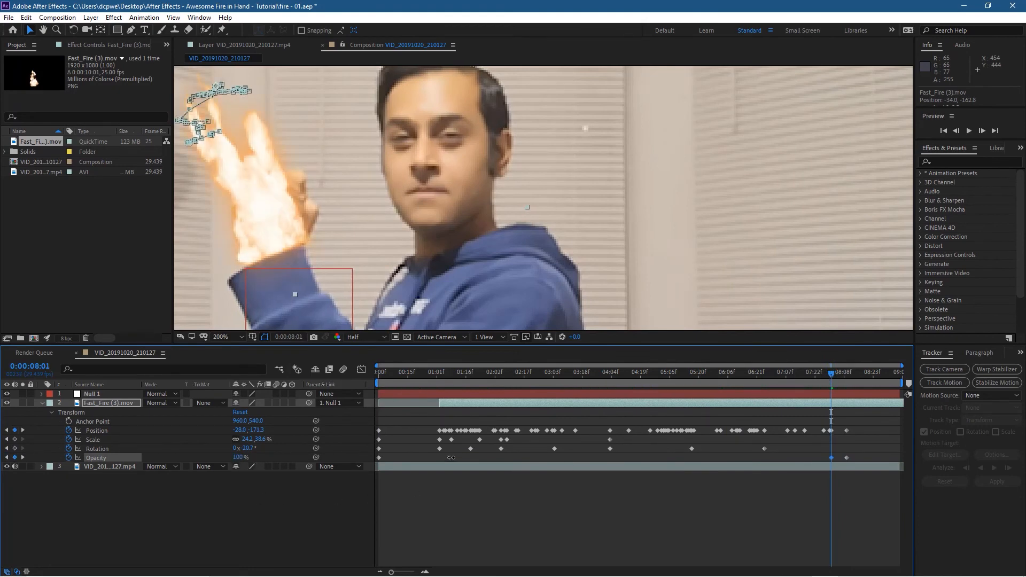
left_click_drag(834, 374, 373, 430)
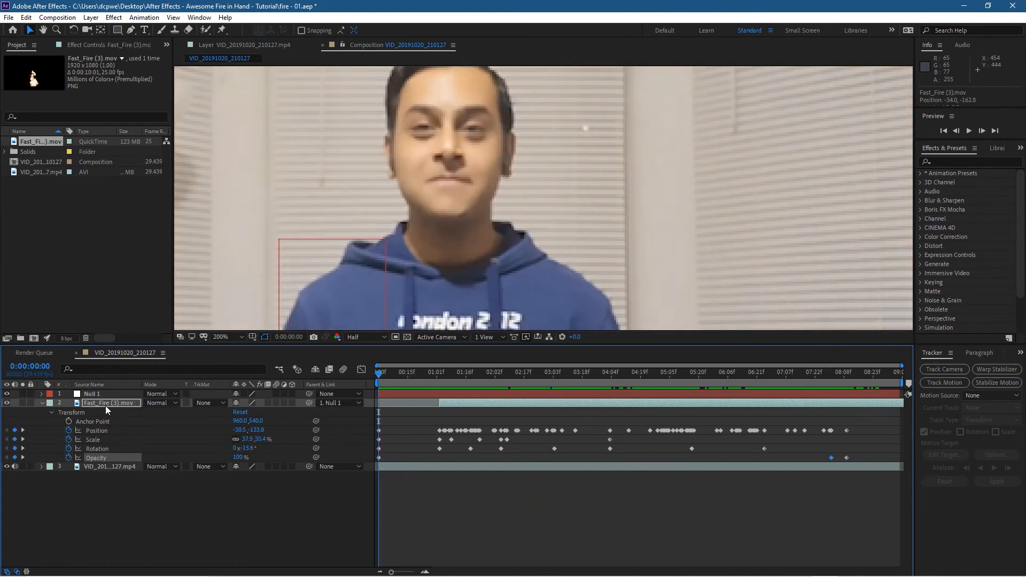
Set the fire layer's blending mode to Overlay and save the project.
left_click(162, 405)
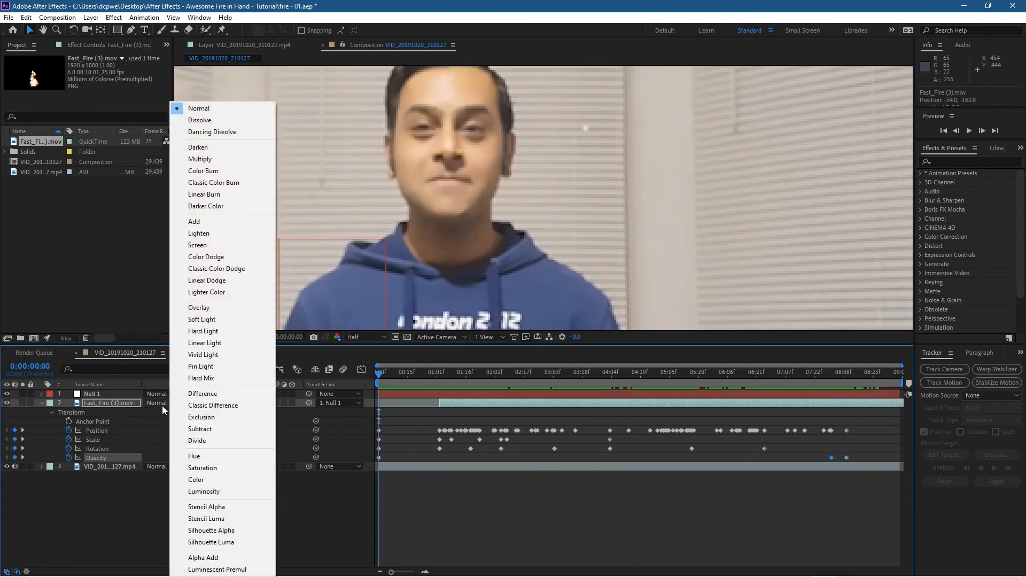
left_click(197, 308)
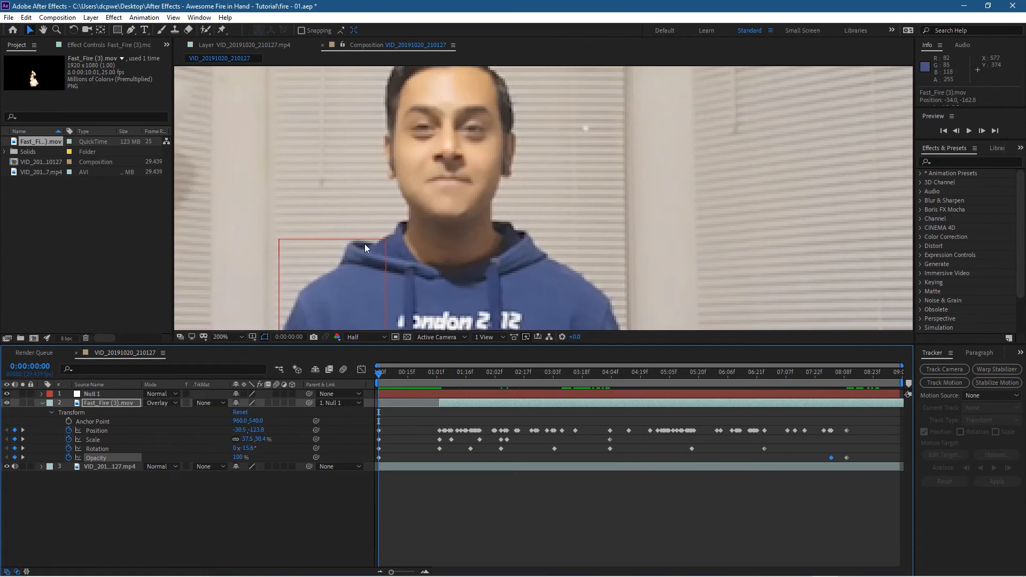
scroll(368, 238, "down", 4)
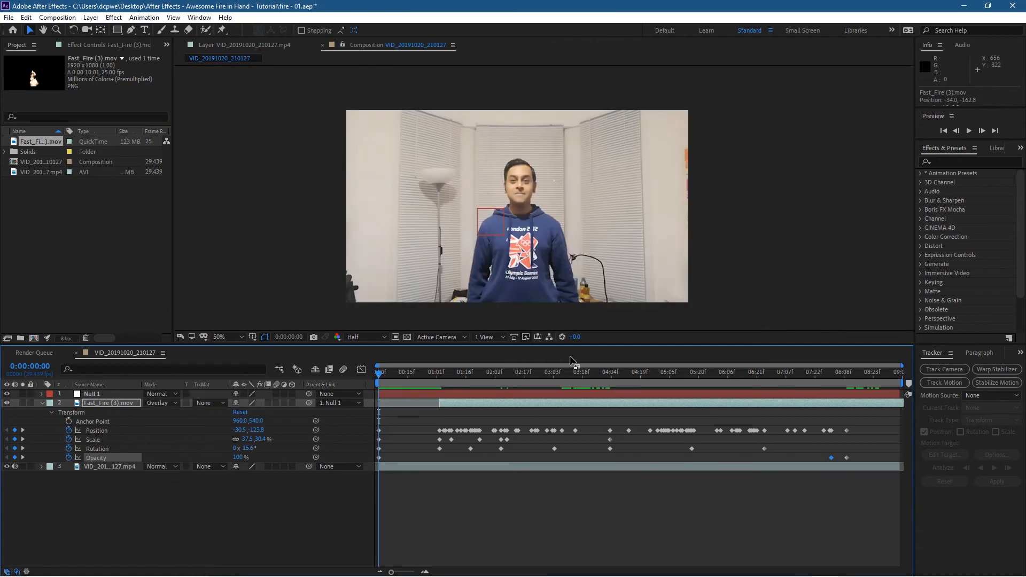
left_click(8, 18)
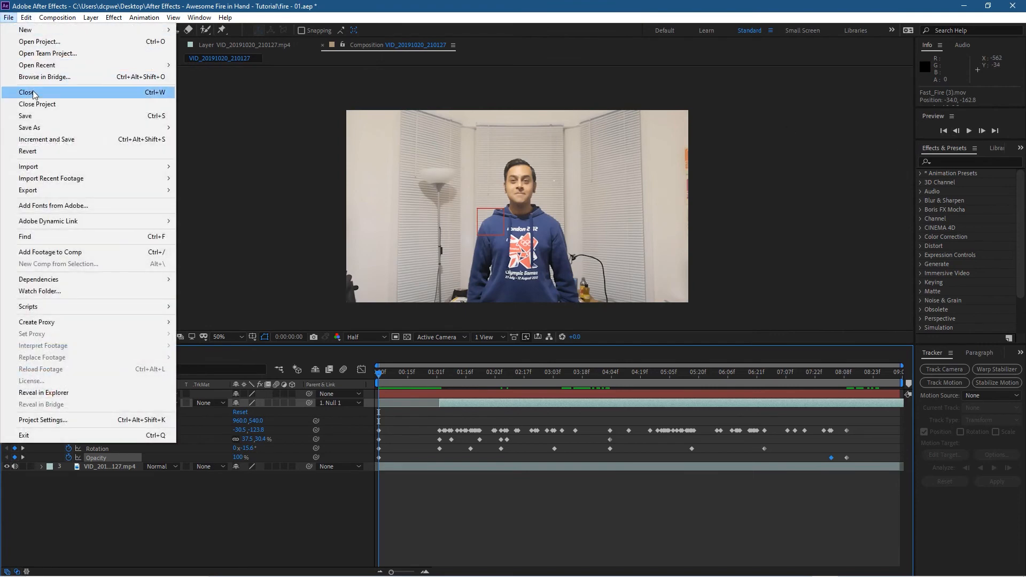
left_click(37, 115)
Preview the whole composition, then stop playback and return to the first frame.
left_click(970, 131)
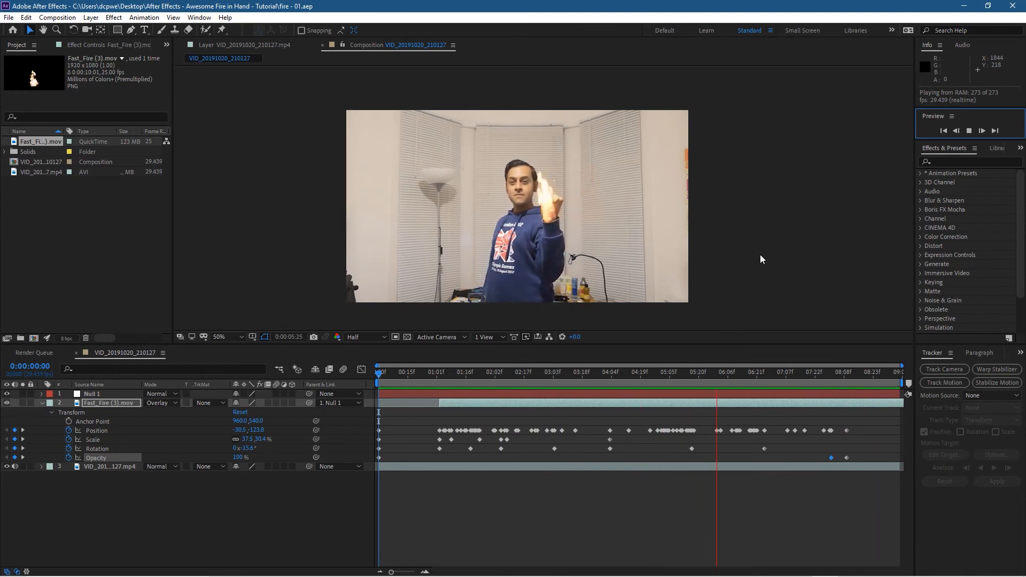
left_click(8, 17)
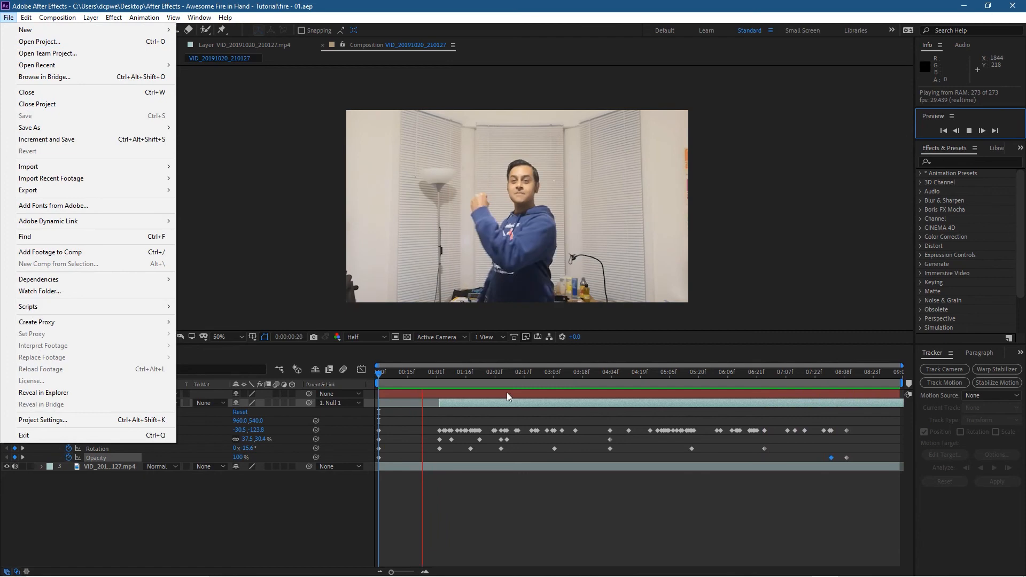
left_click(978, 131)
left_click(966, 132)
left_click(943, 130)
Send the composition to the Adobe Media Encoder queue and select the H.264 High Quality 1080p HD preset in the preset list.
left_click(9, 17)
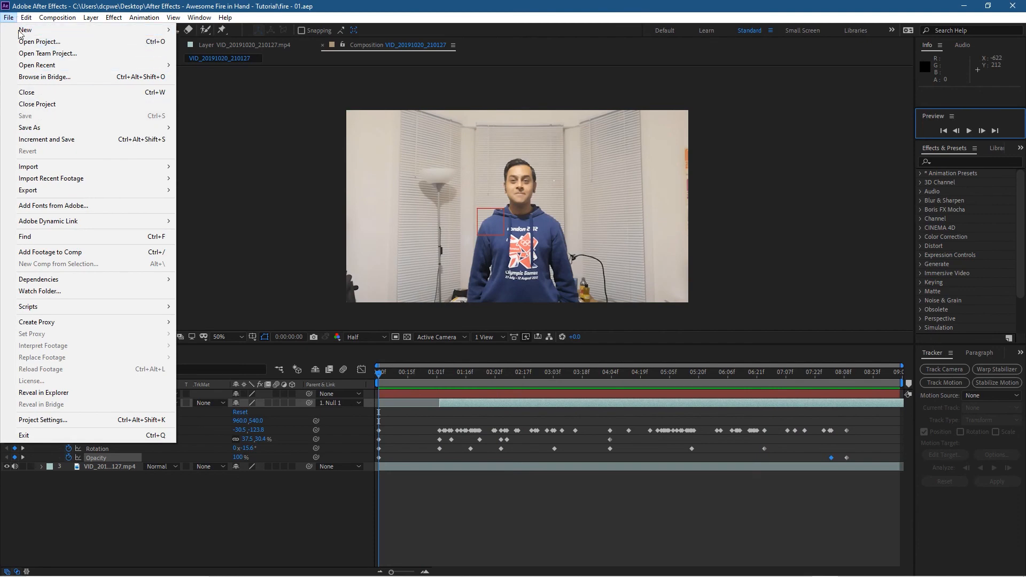
mouse_move(61, 20)
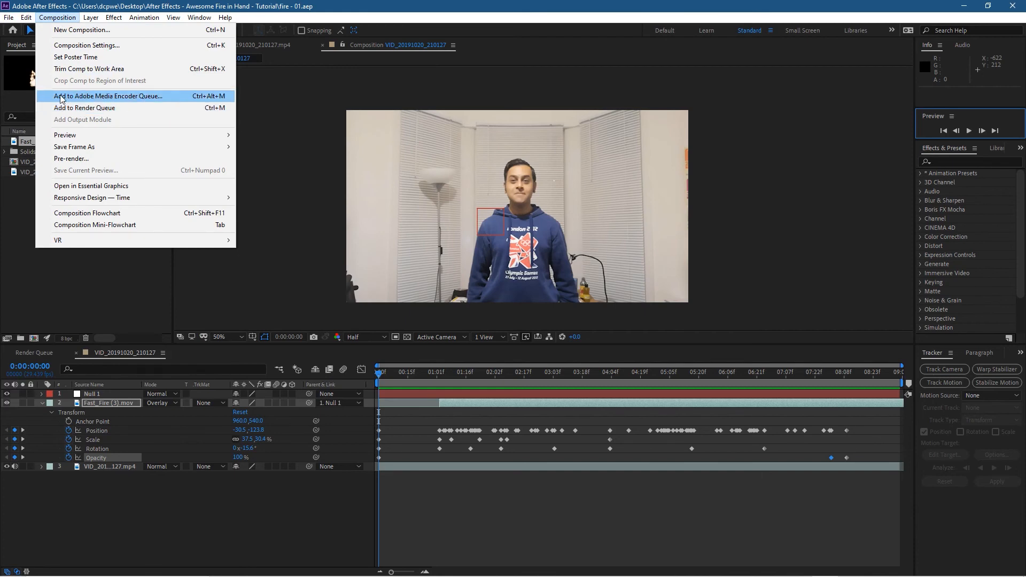
left_click(130, 95)
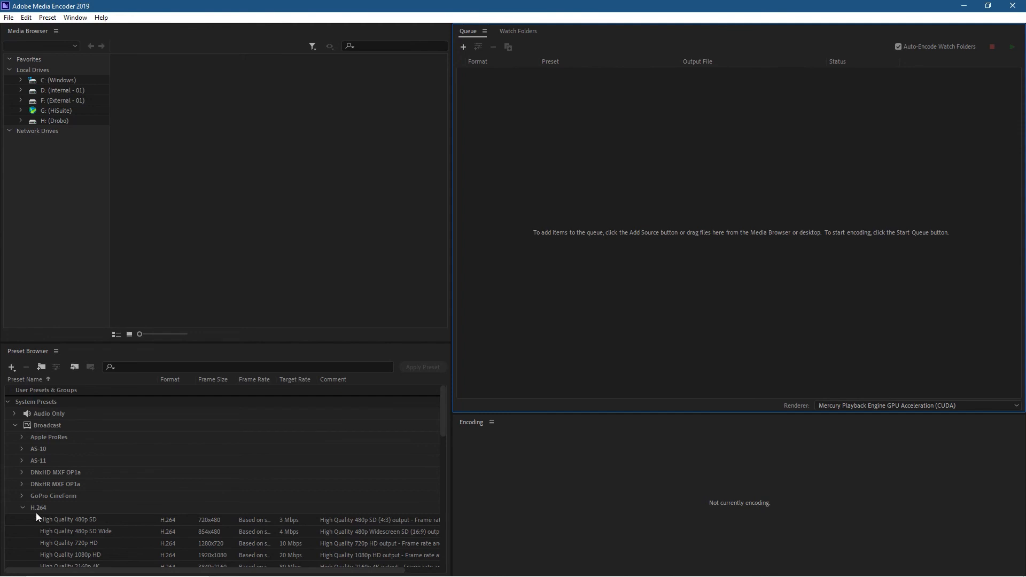
scroll(115, 534, "down", 2)
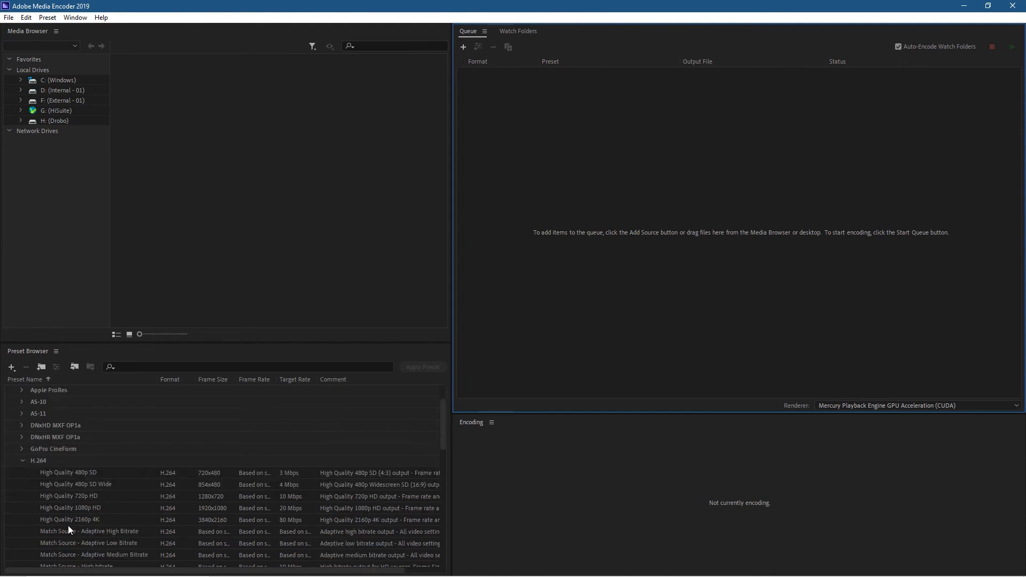
left_click(76, 509)
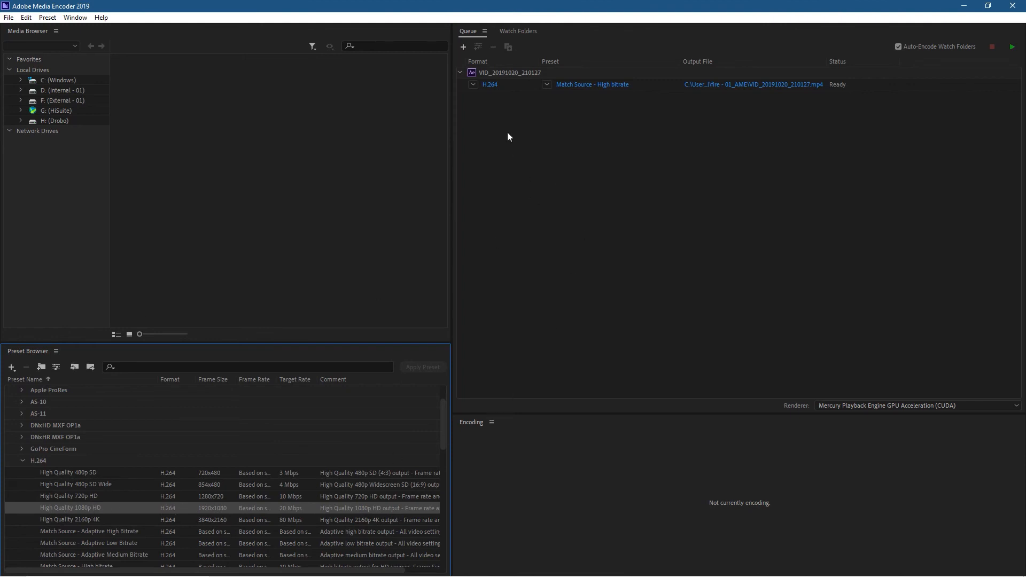
Set the output file to VID_20191020_210127.mp4 in the fire - 01_AME folder and start encoding the queue.
left_click(759, 84)
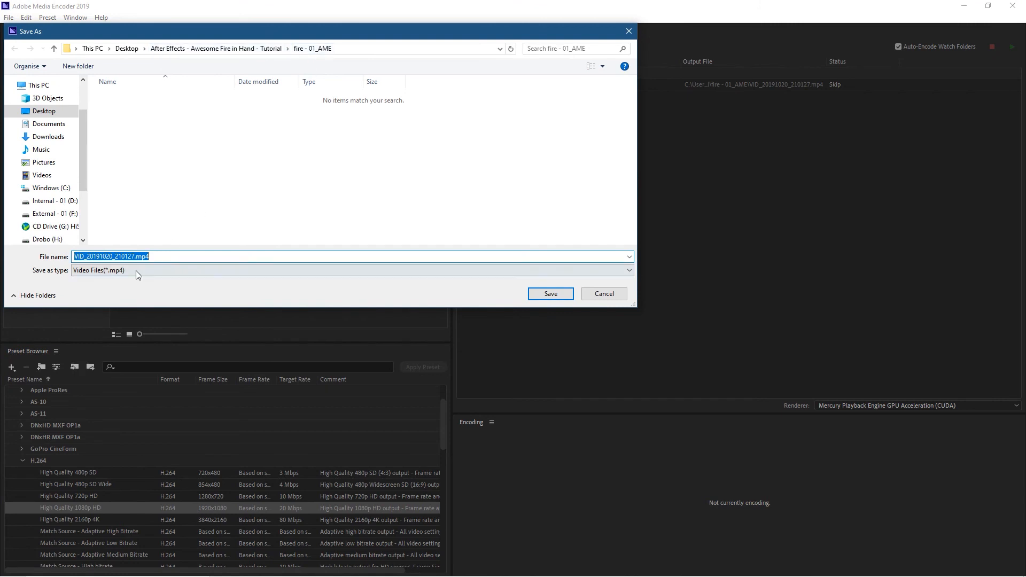
left_click(547, 291)
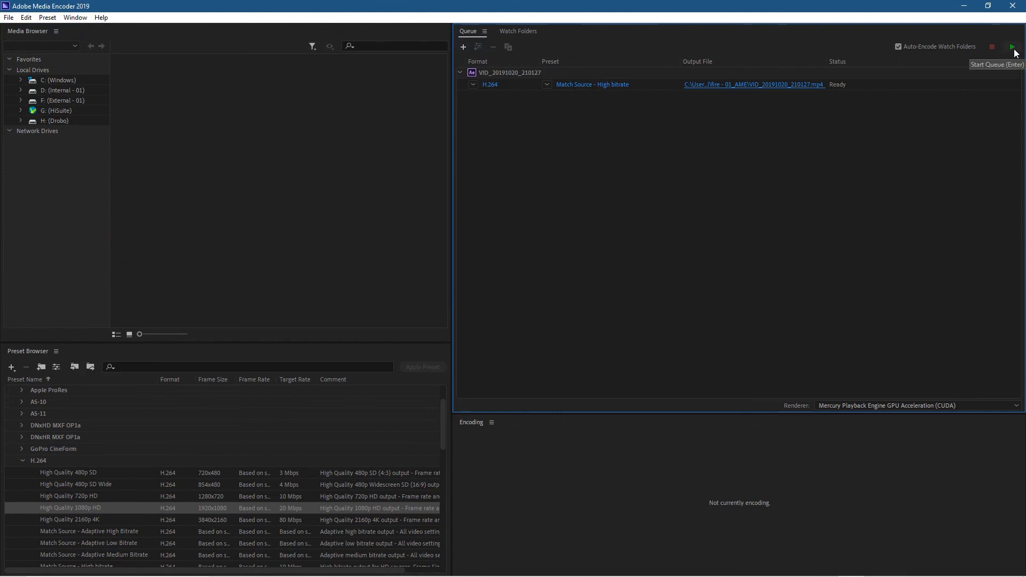
left_click(1008, 48)
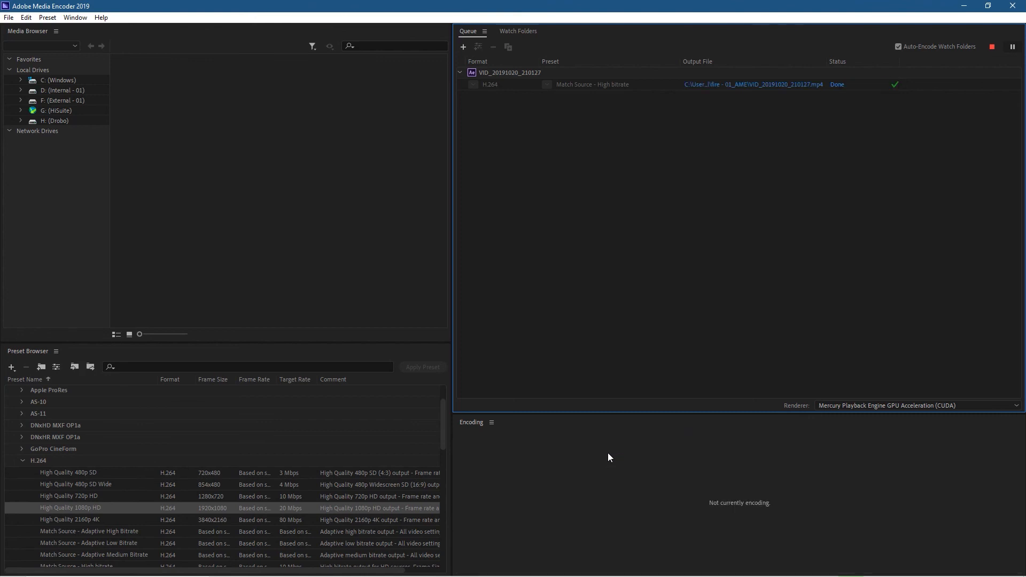
Close Adobe Media Encoder and After Effects.
left_click(1013, 7)
left_click(9, 18)
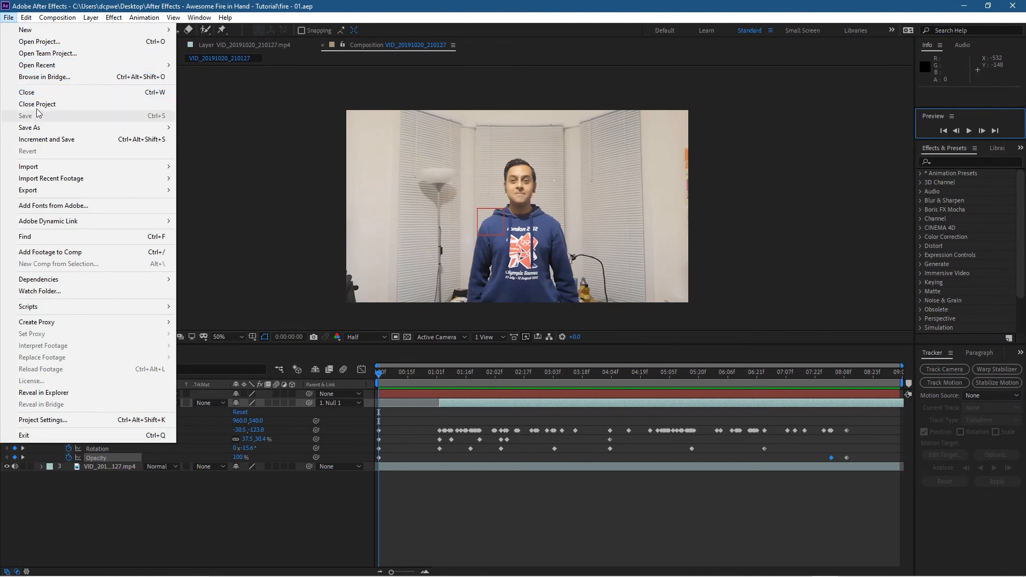
left_click(35, 92)
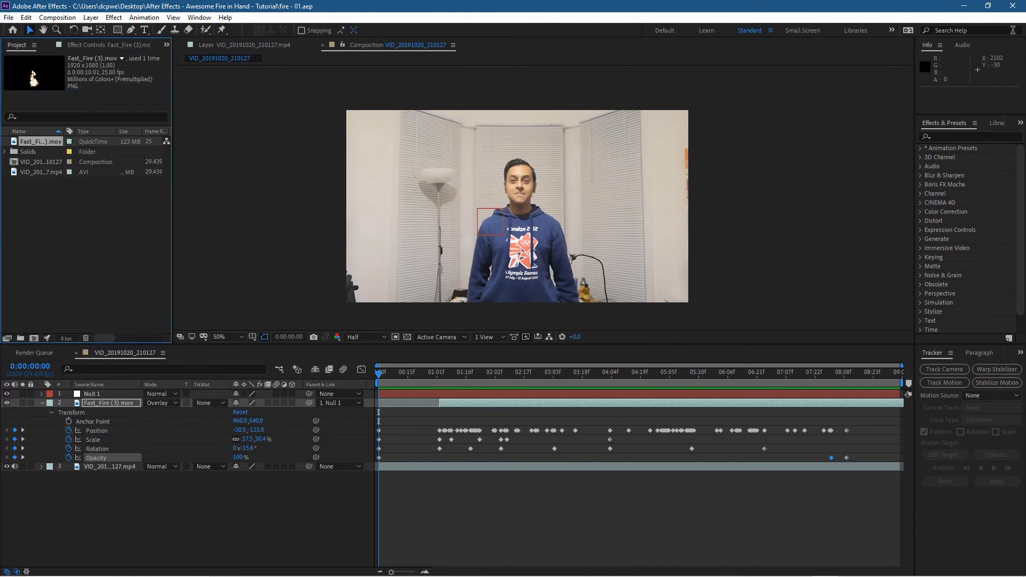
left_click(1014, 8)
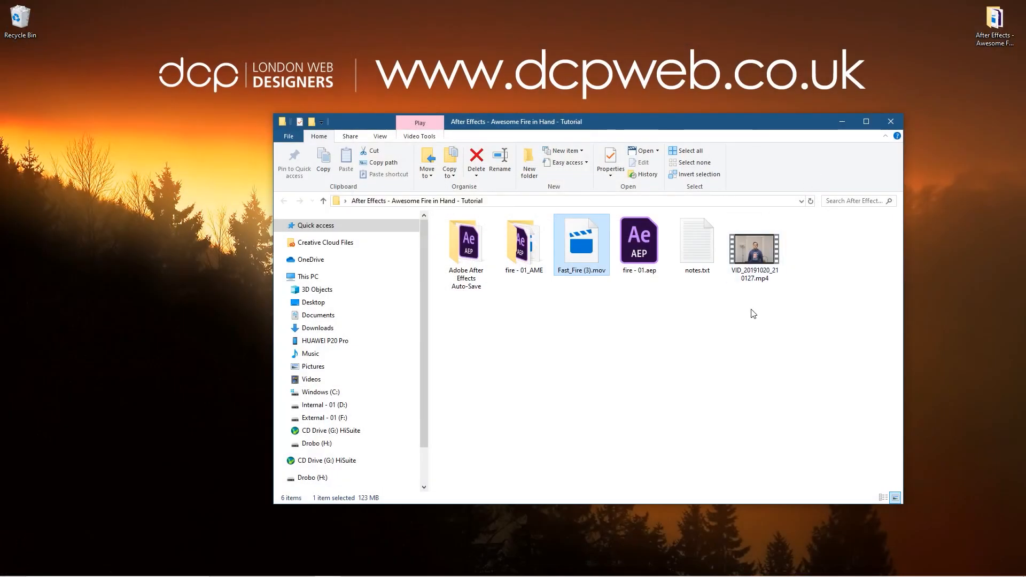
Open the fire - 01_AME folder and play the rendered VID_20191020_210127.mp4 full screen with Repeat turned on.
left_click(535, 249)
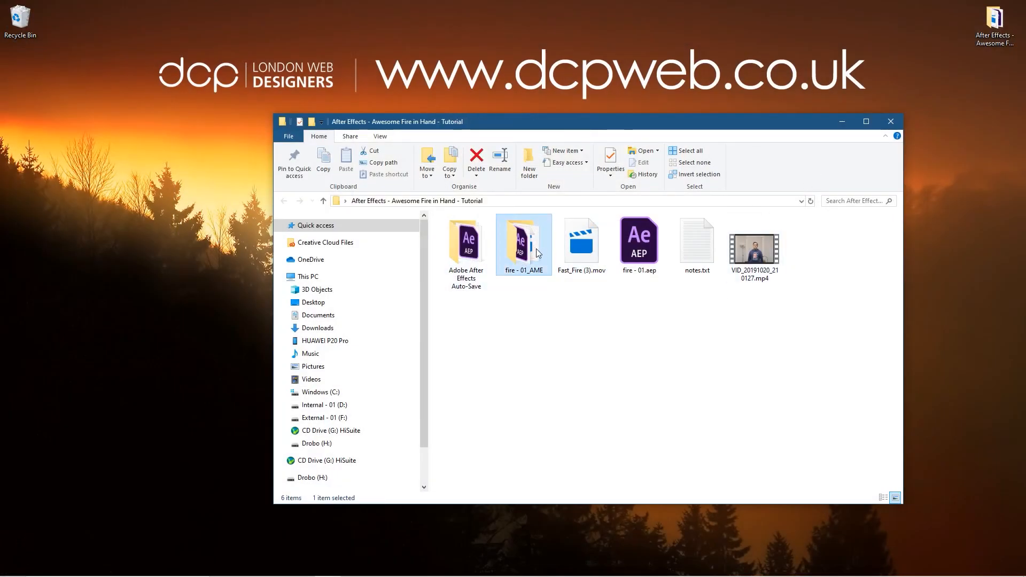
double_click(537, 253)
left_click(545, 257)
double_click(535, 258)
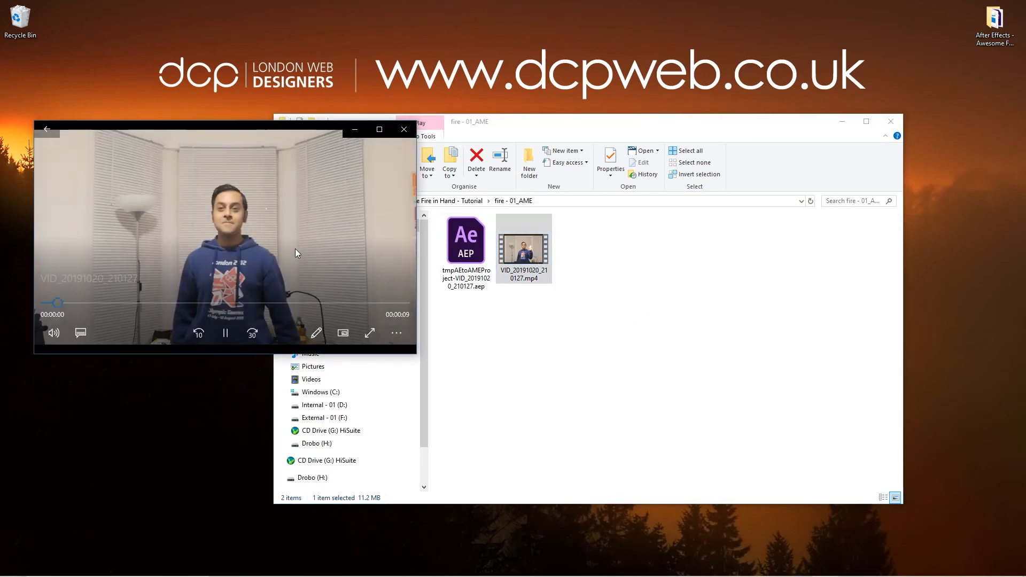
double_click(295, 250)
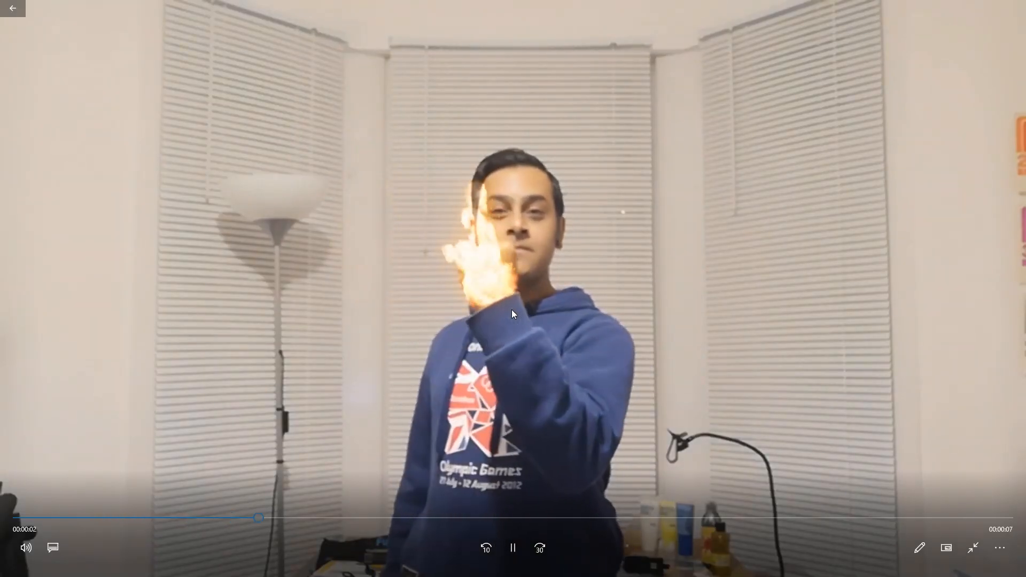
left_click(999, 548)
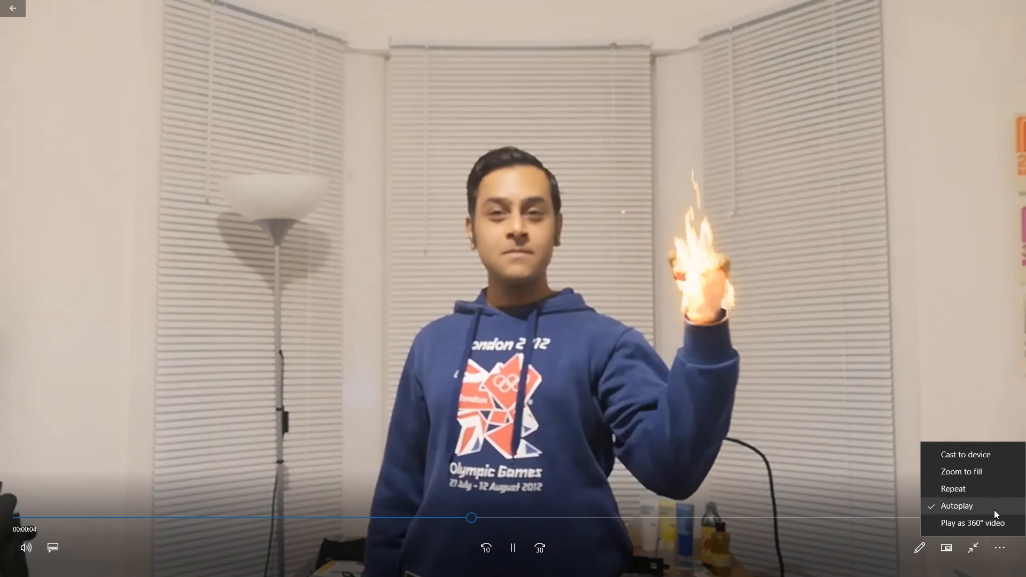
left_click(983, 495)
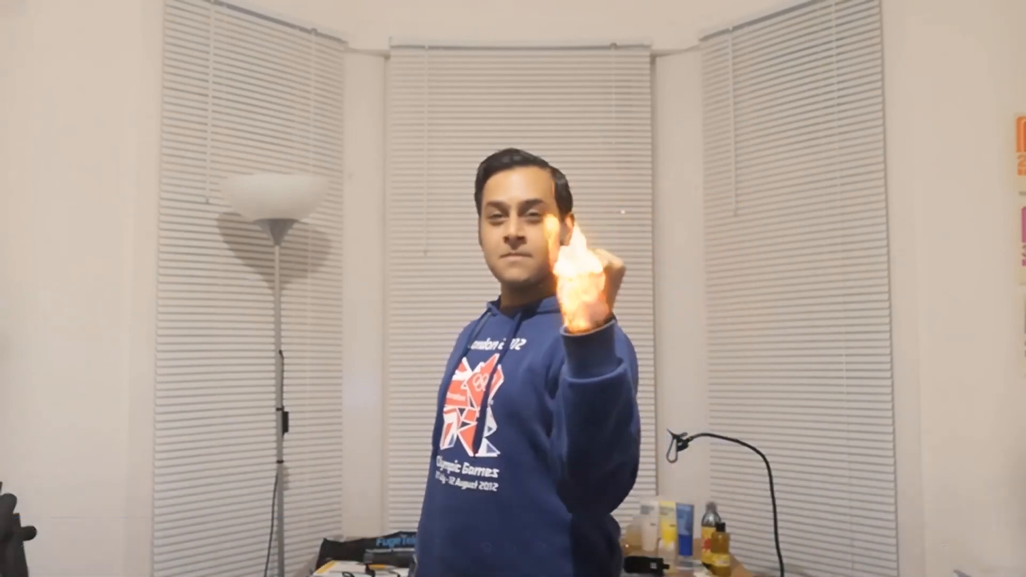